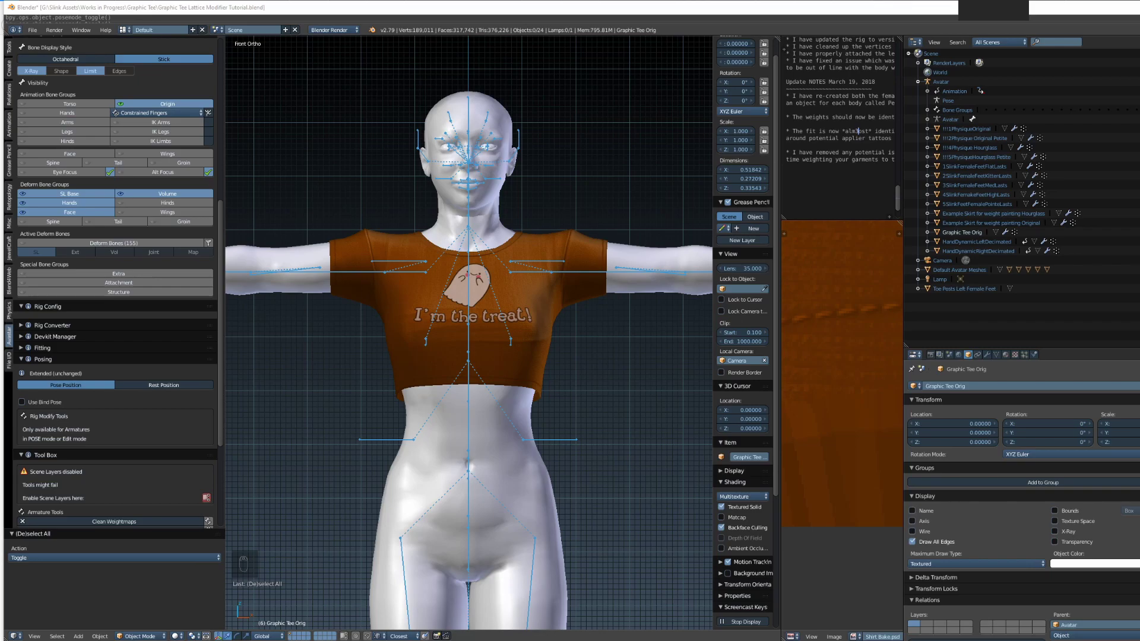
Examine the fitted graphic tee from several angles and check the Original and Hourglass physique bodies available in the scene
{"action": "right_click", "coordinate": [543, 339]}
{"action": "mouse_move", "coordinate": [593, 372]}
{"action": "middle_mouse_down"}
{"action": "mouse_move", "coordinate": [558, 376]}
{"action": "mouse_move", "coordinate": [607, 393]}
{"action": "mouse_move", "coordinate": [549, 394]}
{"action": "mouse_move", "coordinate": [660, 423]}
{"action": "mouse_move", "coordinate": [598, 416]}
{"action": "mouse_move", "coordinate": [621, 414]}
{"action": "mouse_move", "coordinate": [585, 390]}
{"action": "middle_mouse_up"}
{"action": "scroll", "coordinate": [551, 377], "scroll_direction": "up", "scroll_amount": 3}
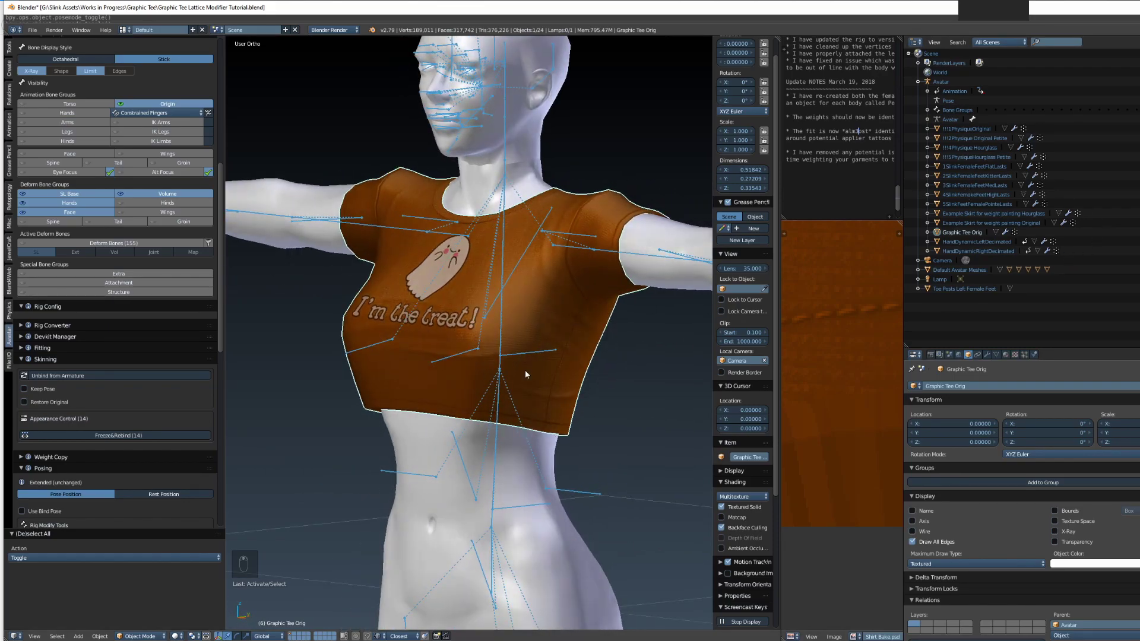
{"action": "middle_click_drag", "start_coordinate": [525, 369], "coordinate": [543, 404]}
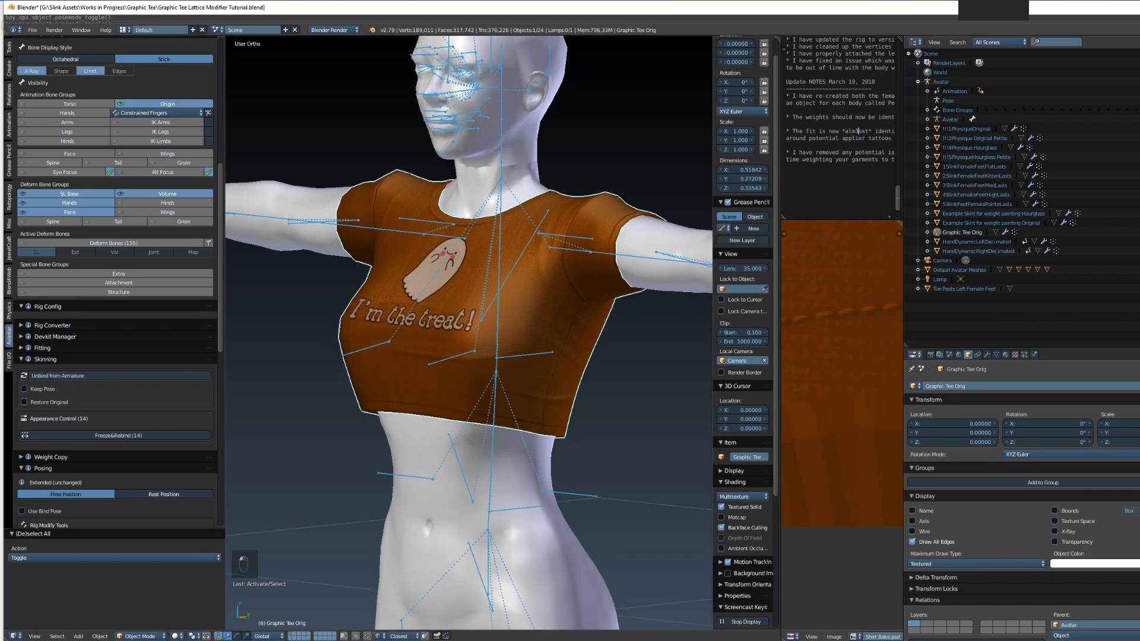
{"action": "left_click", "coordinate": [988, 130]}
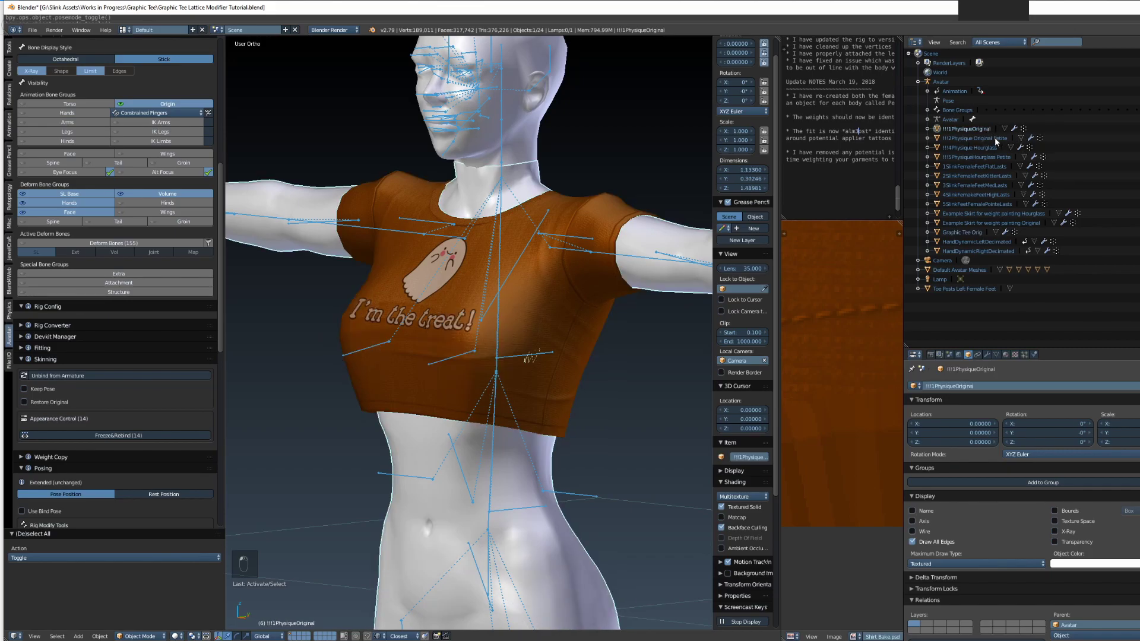
{"action": "left_click", "coordinate": [974, 148]}
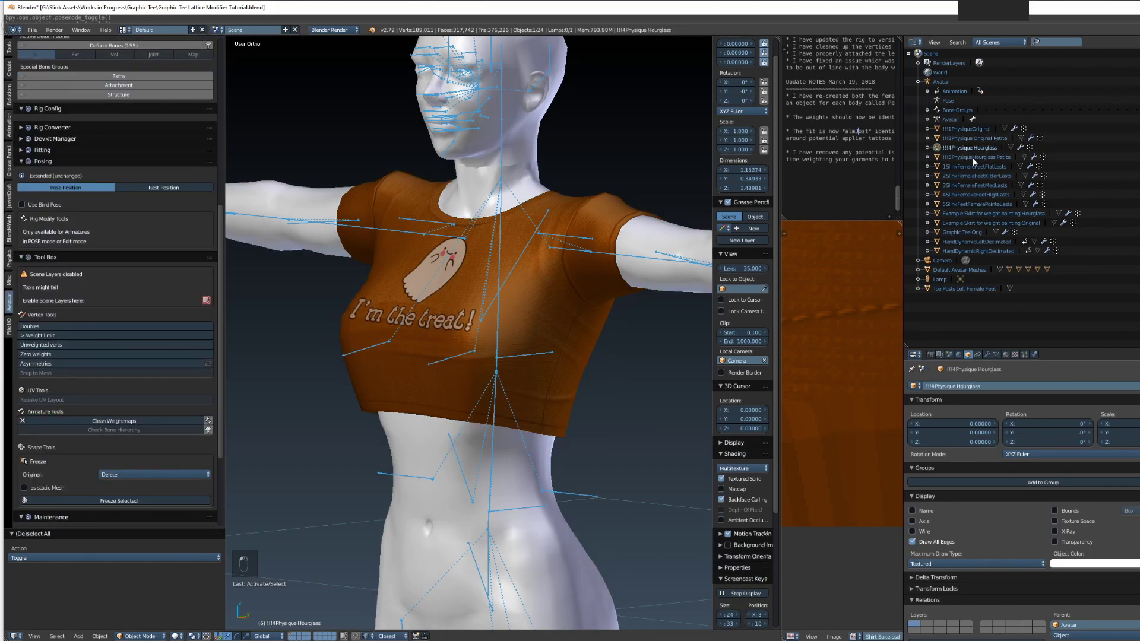
{"action": "left_click", "coordinate": [972, 157]}
{"action": "middle_click_drag", "start_coordinate": [579, 401], "coordinate": [621, 414]}
{"action": "right_click", "coordinate": [555, 365]}
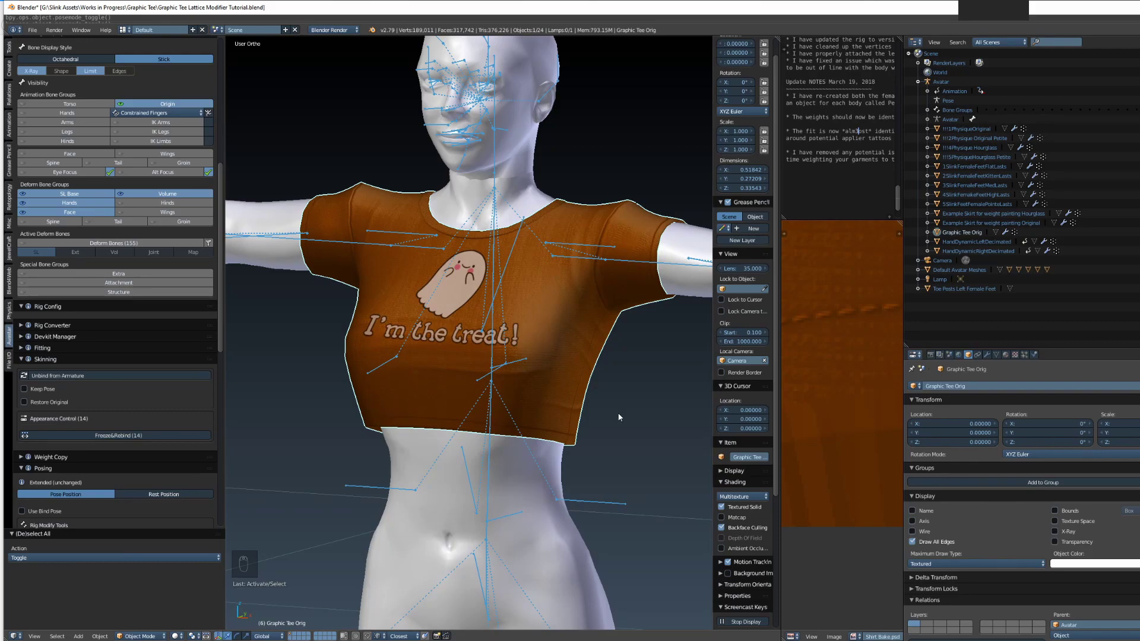
{"action": "middle_click_drag", "start_coordinate": [621, 399], "coordinate": [582, 372]}
{"action": "scroll", "coordinate": [619, 398], "scroll_direction": "down", "scroll_amount": 3}
{"action": "scroll", "coordinate": [584, 373], "scroll_direction": "up", "scroll_amount": 1}
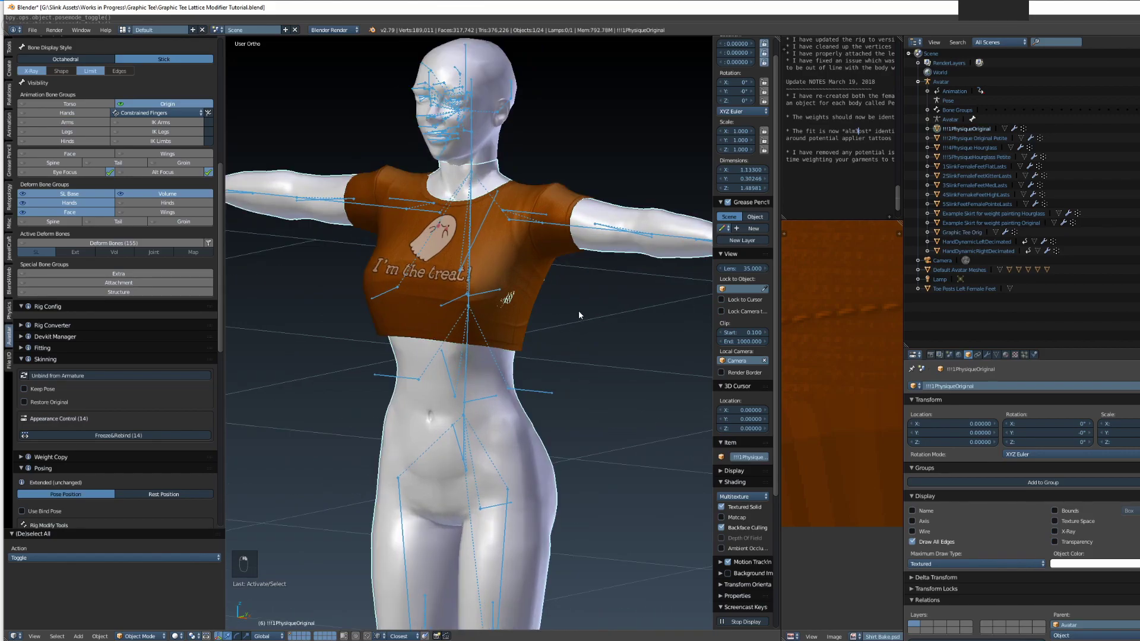
Inspect the graphic tee's mesh wireframe in Edit Mode, finishing in Object Mode with a front view
{"action": "key", "text": "Tab"}
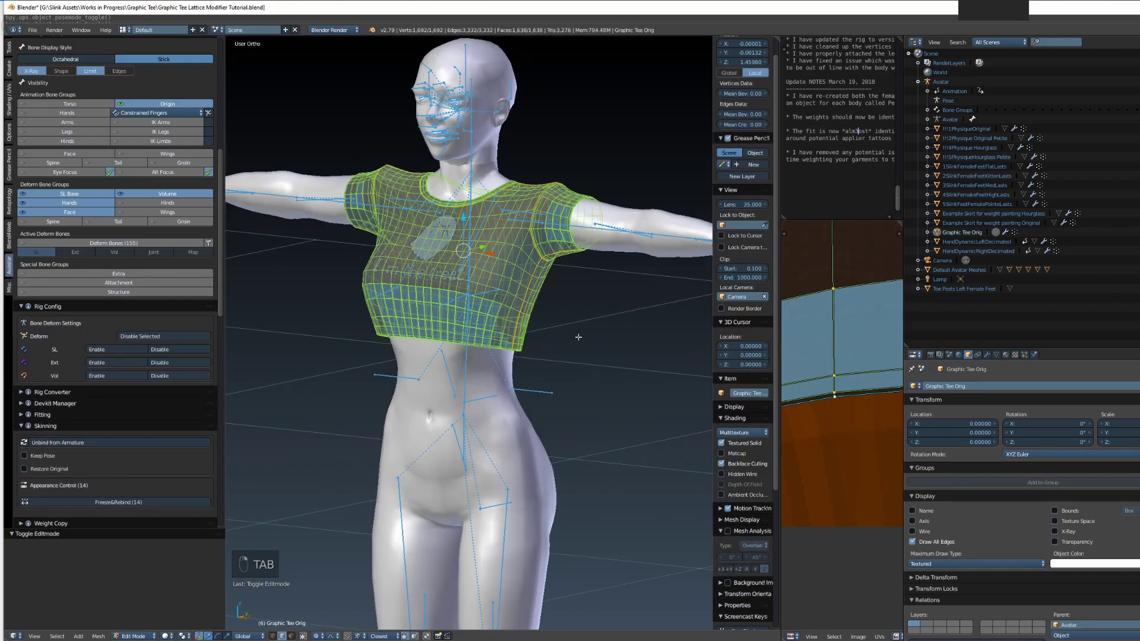
{"action": "key", "text": "a"}
{"action": "key", "text": "a"}
{"action": "middle_click_drag", "start_coordinate": [579, 336], "coordinate": [591, 406]}
{"action": "scroll", "coordinate": [470, 351], "scroll_direction": "up", "scroll_amount": 3}
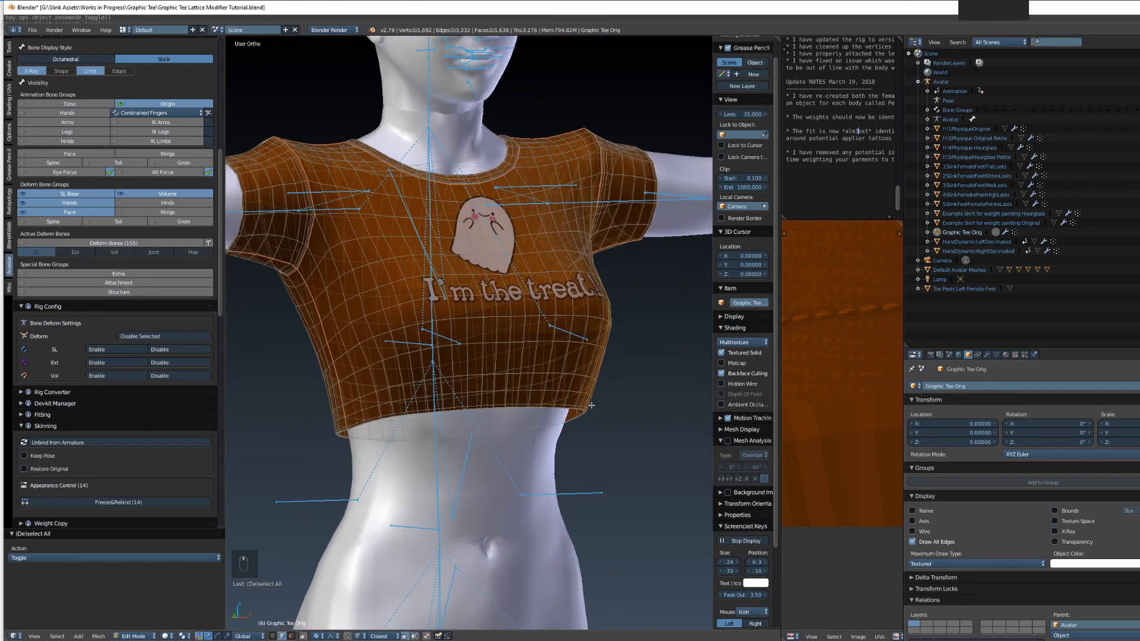
{"action": "key", "text": "KP_1"}
{"action": "scroll", "coordinate": [587, 399], "scroll_direction": "down", "scroll_amount": 2}
{"action": "middle_click_drag", "start_coordinate": [487, 407], "coordinate": [208, 408], "text": "shift"}
{"action": "key", "text": "Tab"}
{"action": "right_click", "coordinate": [588, 277]}
{"action": "right_click", "coordinate": [600, 305]}
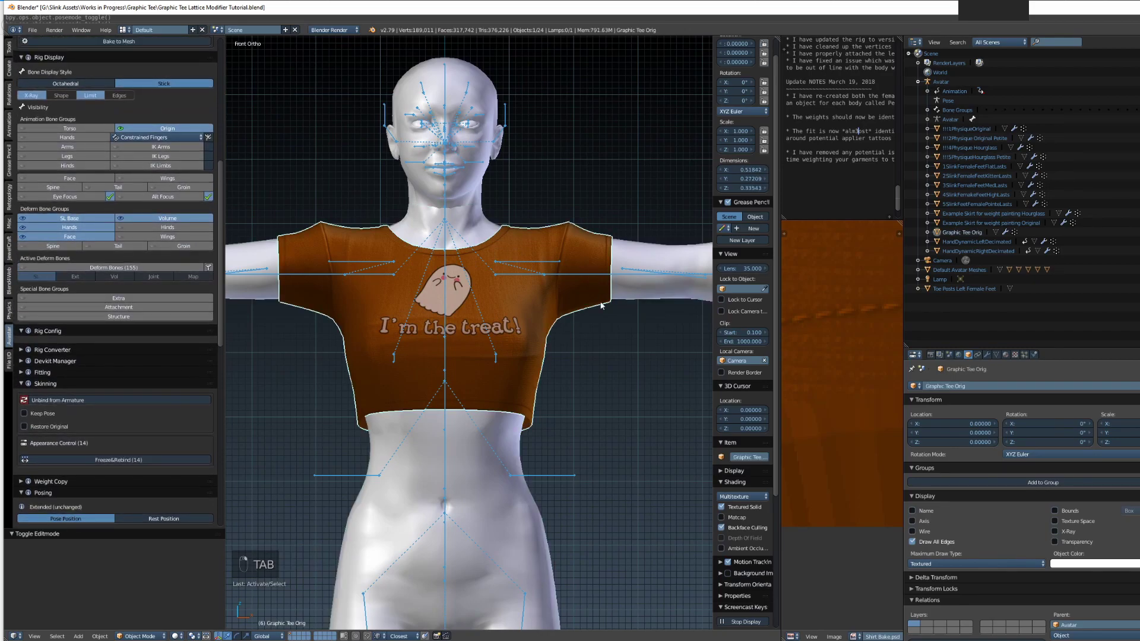
{"action": "middle_click_drag", "start_coordinate": [583, 365], "coordinate": [531, 373], "text": "shift"}
{"action": "right_click", "coordinate": [463, 284]}
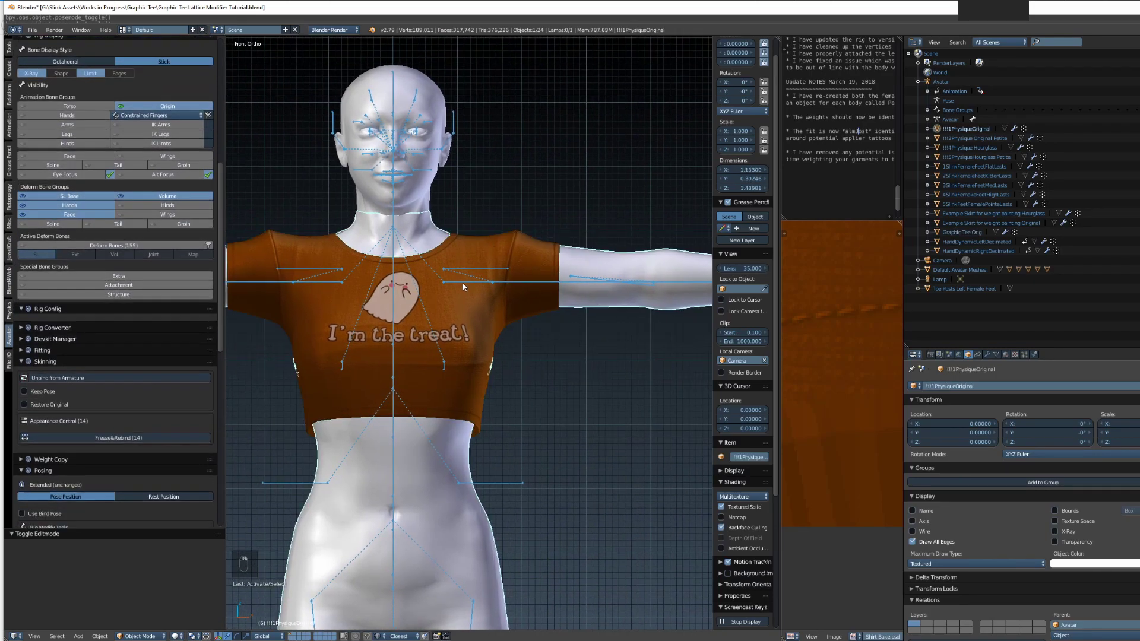
{"action": "right_click", "coordinate": [462, 282]}
{"action": "right_click", "coordinate": [463, 282]}
{"action": "right_click", "coordinate": [463, 282]}
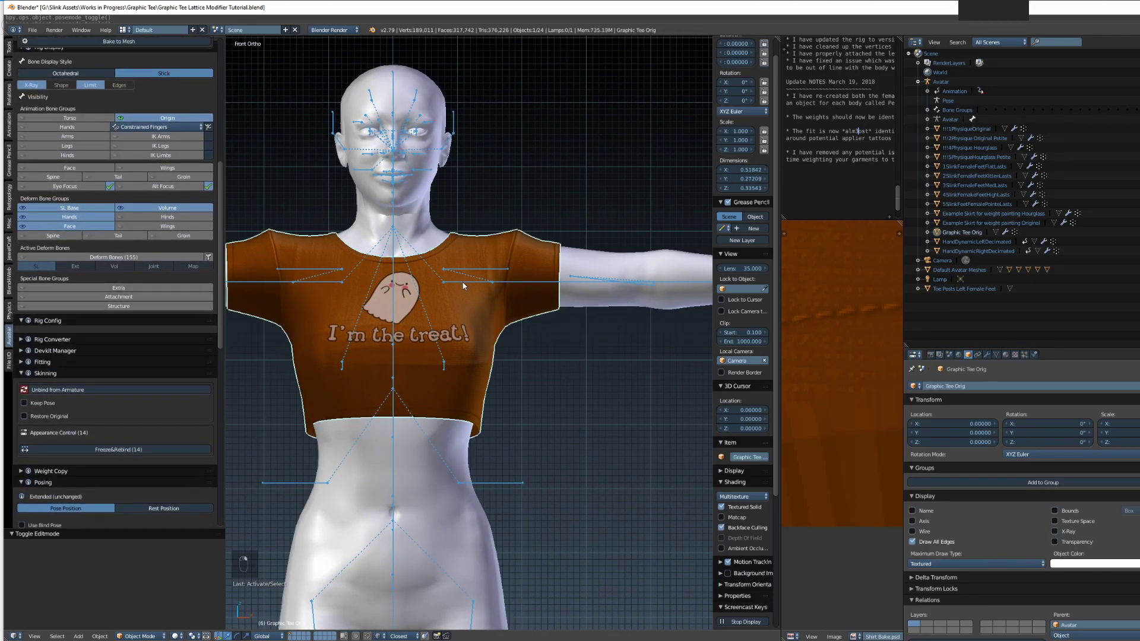
Select the Avatar armature and switch it to Pose Mode
{"action": "right_click", "coordinate": [513, 490]}
{"action": "left_click", "coordinate": [140, 636]}
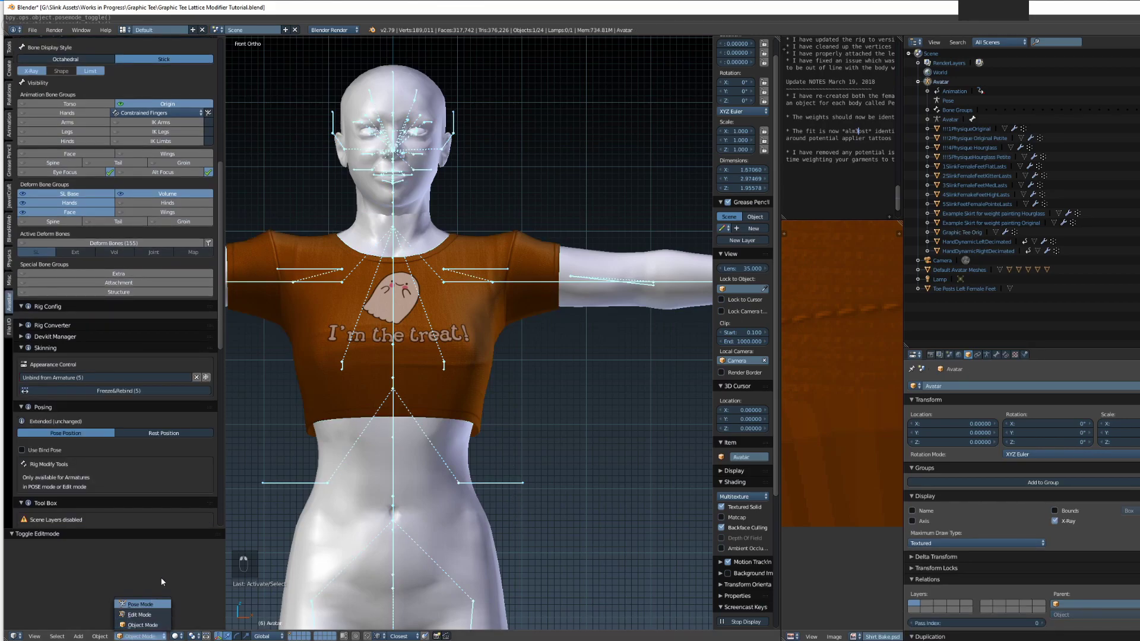
{"action": "left_click", "coordinate": [149, 602]}
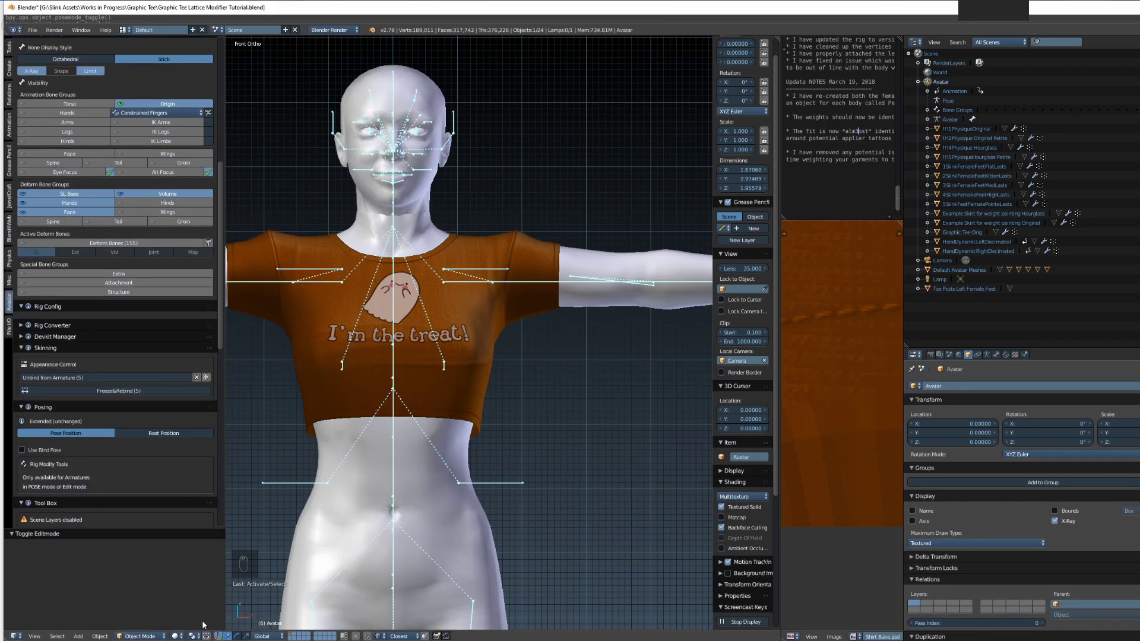
{"action": "left_click", "coordinate": [143, 636]}
{"action": "left_click", "coordinate": [143, 602]}
Test the tee's deformation by rotating the left shoulder bone down about 84°, and clear the bone's rotation
{"action": "middle_click_drag", "start_coordinate": [523, 290], "coordinate": [531, 314], "text": "shift"}
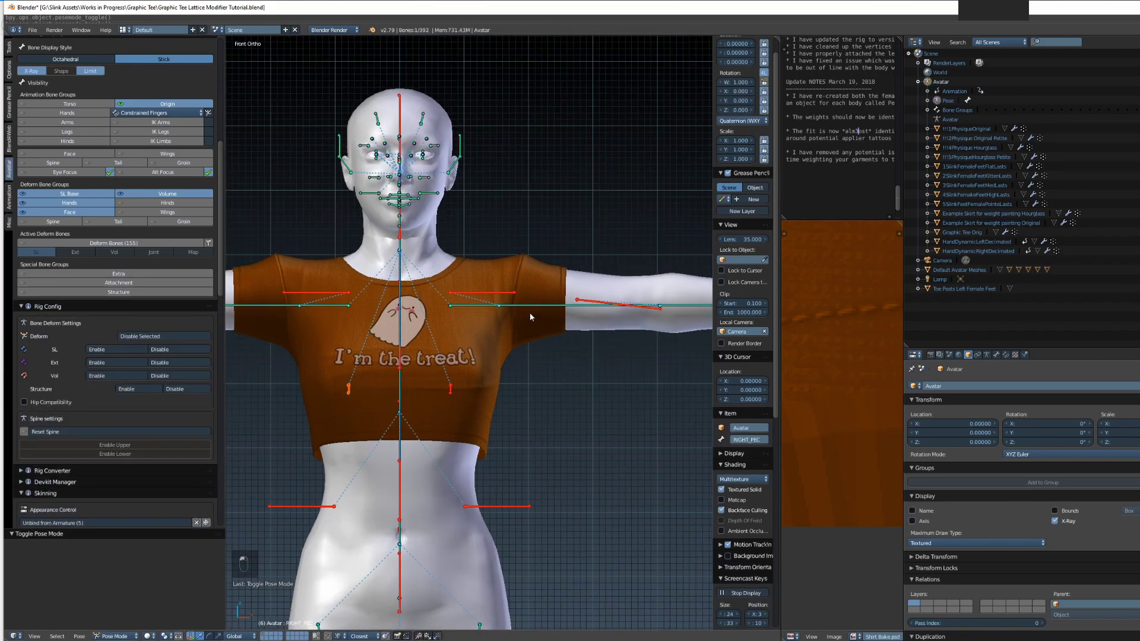
{"action": "right_click", "coordinate": [526, 309]}
{"action": "middle_click_drag", "start_coordinate": [535, 381], "coordinate": [569, 363], "text": "shift"}
{"action": "key", "text": "r"}
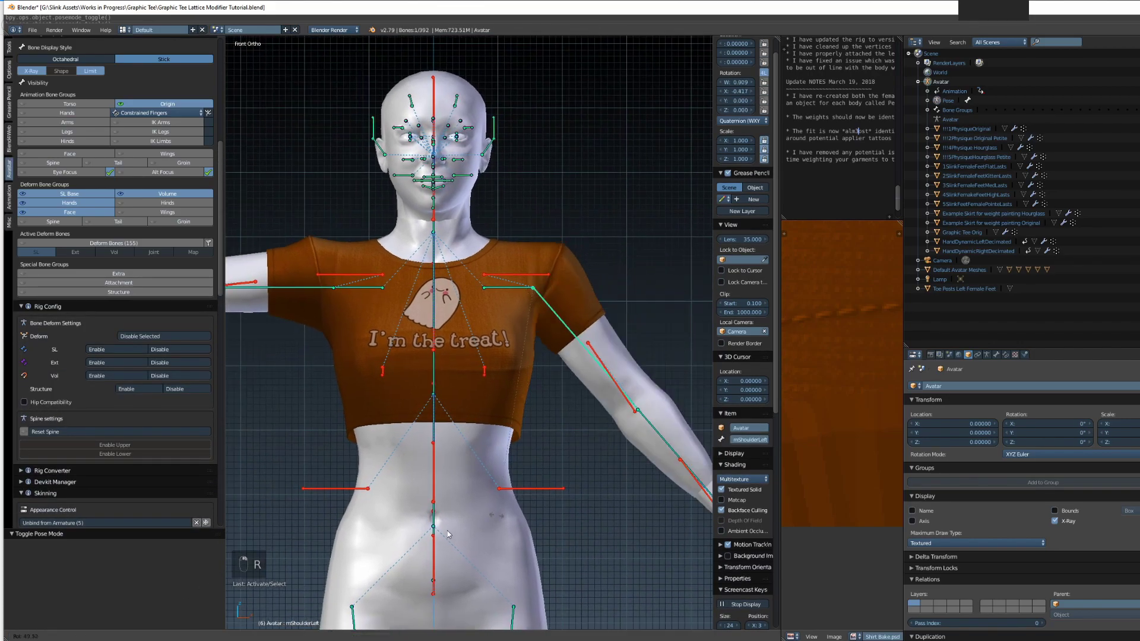
{"action": "left_click", "coordinate": [309, 453]}
{"action": "middle_click_drag", "start_coordinate": [309, 453], "coordinate": [488, 432]}
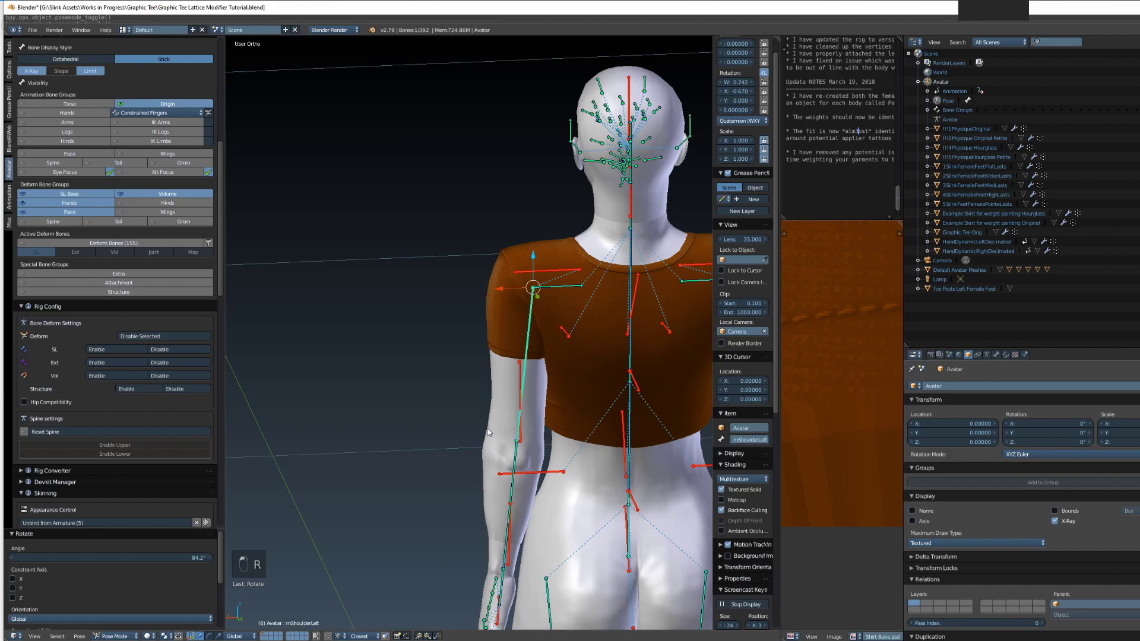
{"action": "key", "text": "alt+r"}
{"action": "middle_click_drag", "start_coordinate": [558, 398], "coordinate": [511, 372], "text": "shift"}
Return to Object Mode with the graphic tee selected and duplicate it in place
{"action": "right_click", "coordinate": [511, 372]}
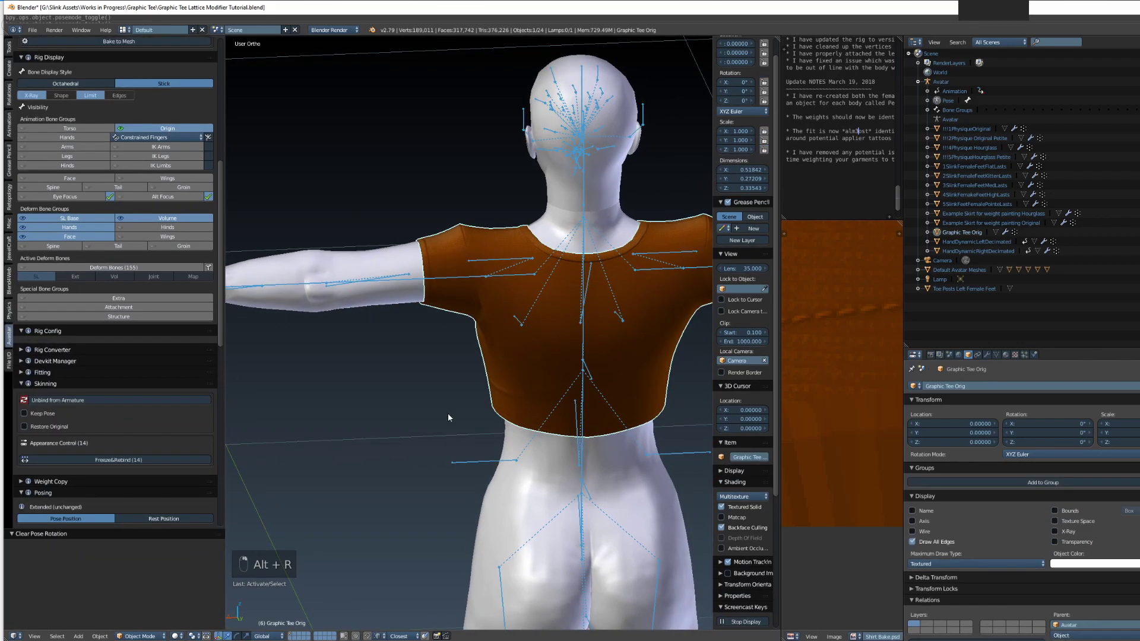
{"action": "middle_click_drag", "start_coordinate": [448, 415], "coordinate": [501, 391]}
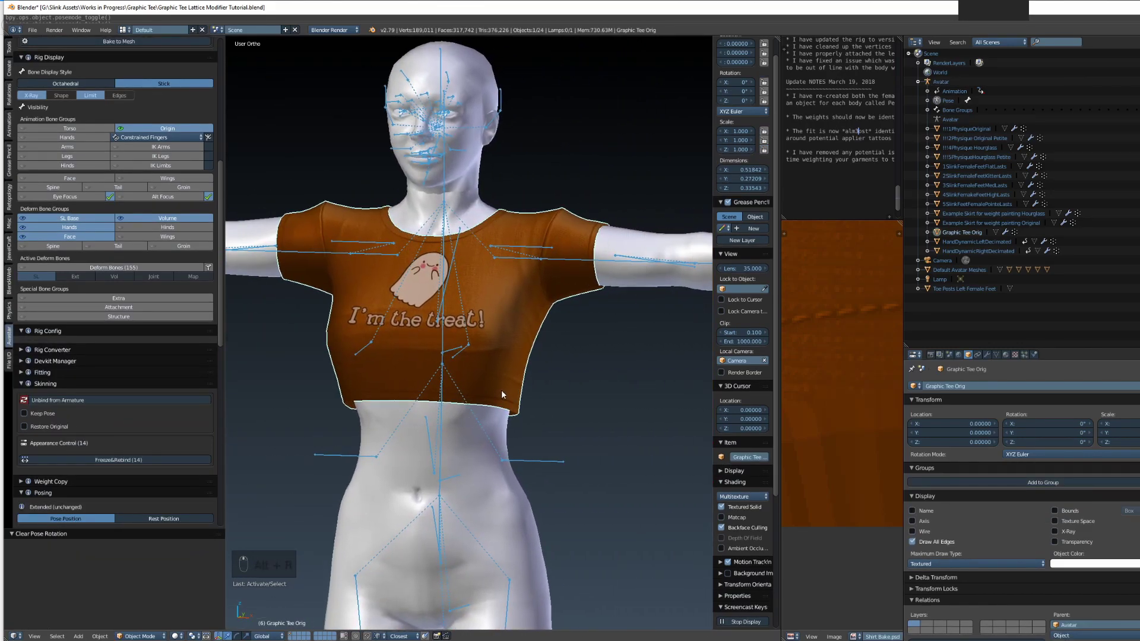
{"action": "key", "text": "shift+d"}
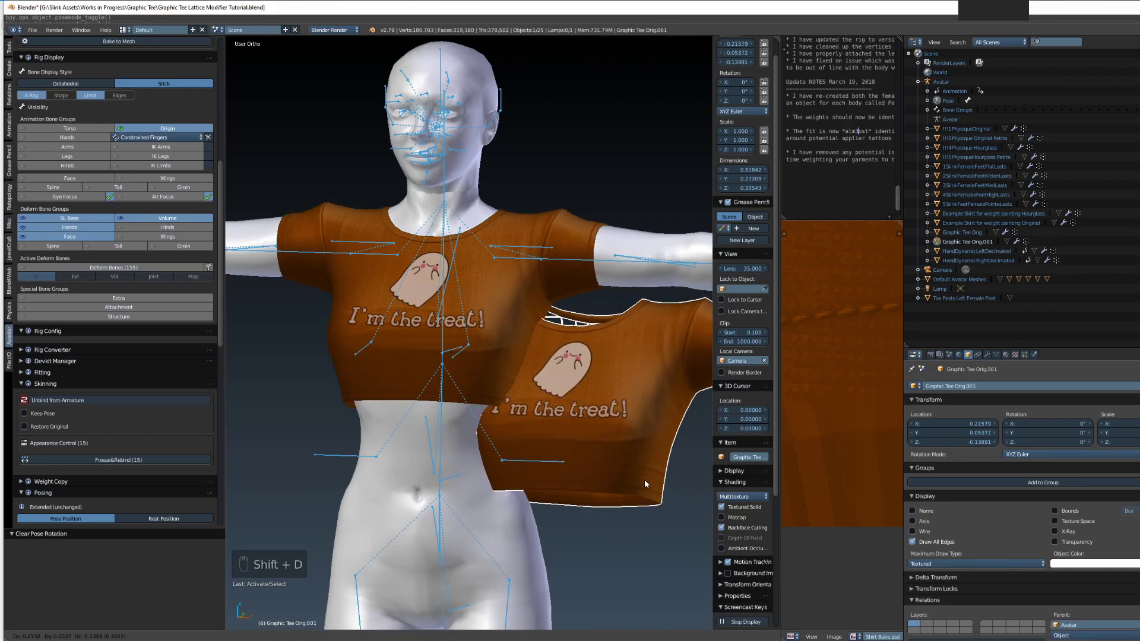
{"action": "right_click", "coordinate": [653, 485]}
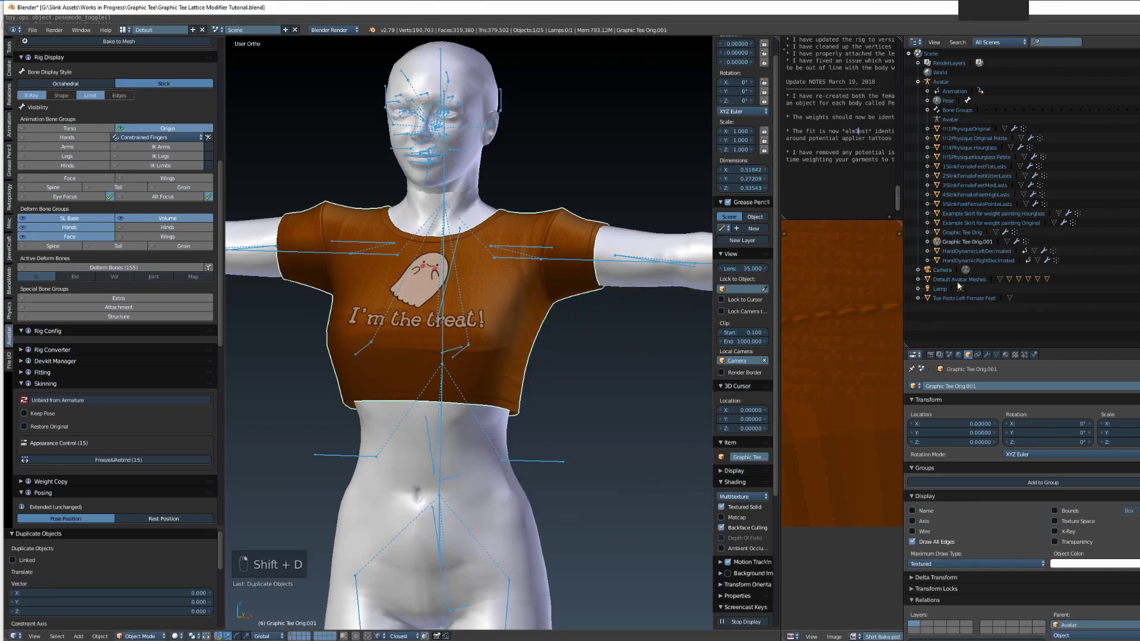
Rename the duplicated tee as Graphic Tee Orig Petite
{"action": "double_click", "coordinate": [979, 242]}
{"action": "left_click_drag", "start_coordinate": [983, 241], "coordinate": [1009, 242]}
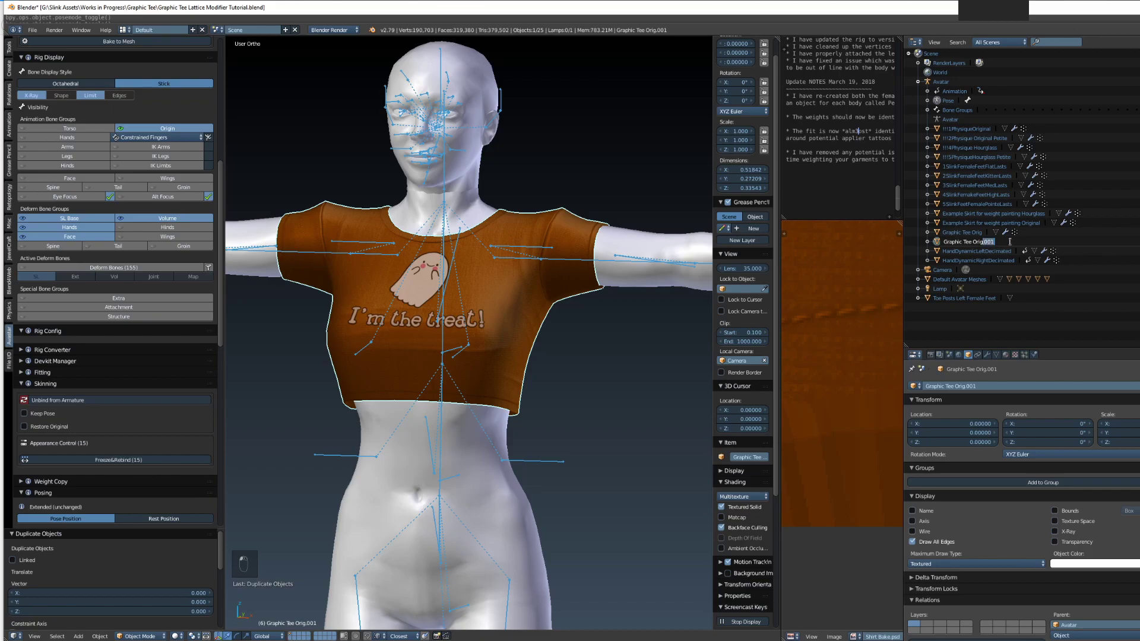
{"action": "key", "text": "BackSpace"}
{"action": "type", "text": "Petite"}
{"action": "key", "text": "Return"}
Display the Physique Original Petite body in place of the original body and check the duplicated tee's fit on it
{"action": "middle_click_drag", "start_coordinate": [639, 339], "coordinate": [659, 326], "text": "shift"}
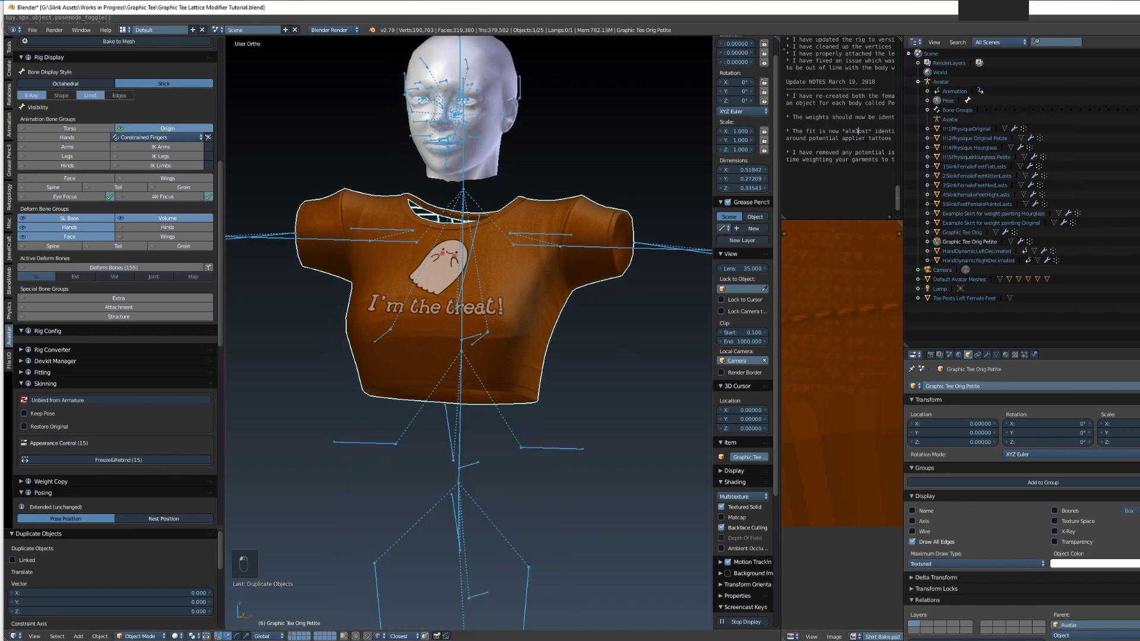
{"action": "left_click", "coordinate": [971, 140]}
{"action": "middle_click_drag", "start_coordinate": [575, 365], "coordinate": [497, 377]}
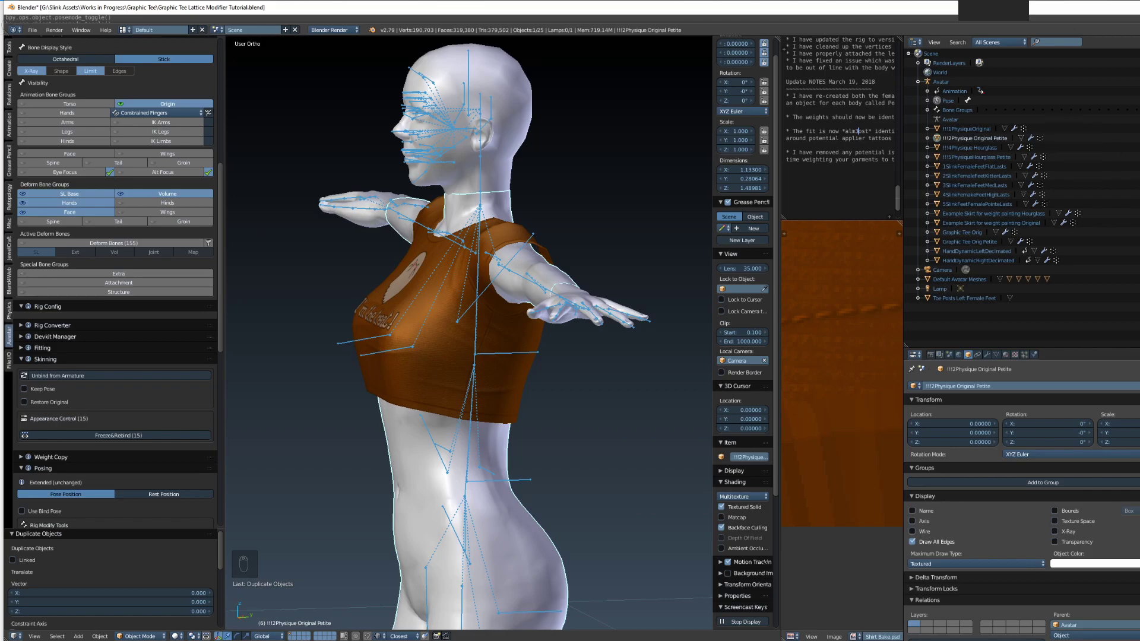
{"action": "key", "text": "h"}
{"action": "key", "text": "alt+h"}
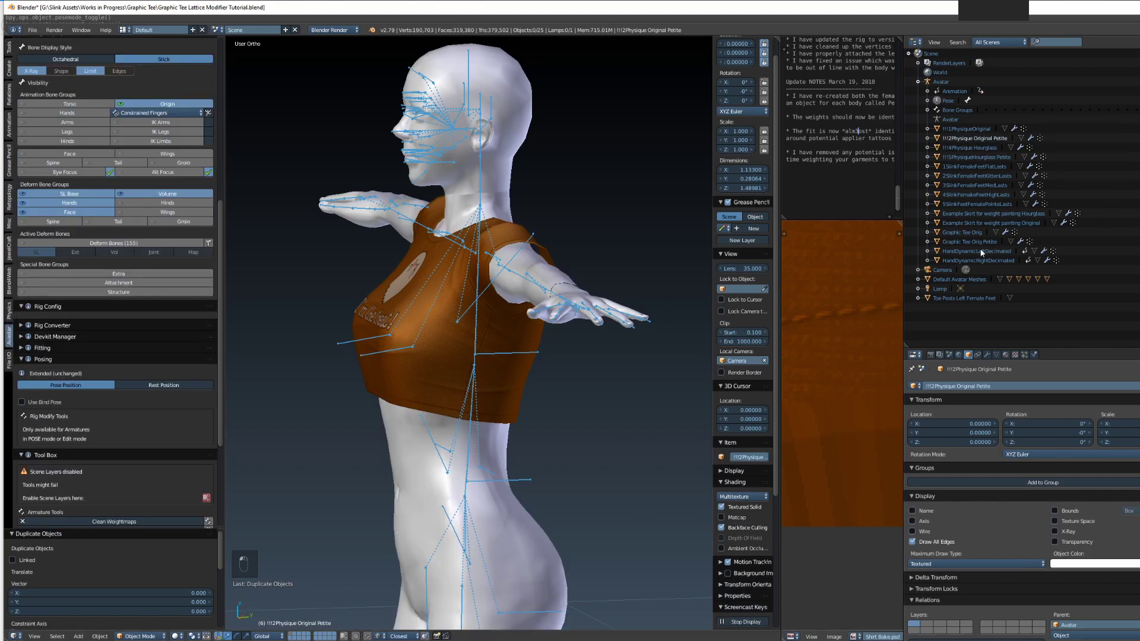
{"action": "key", "text": "ctrl+shift+z"}
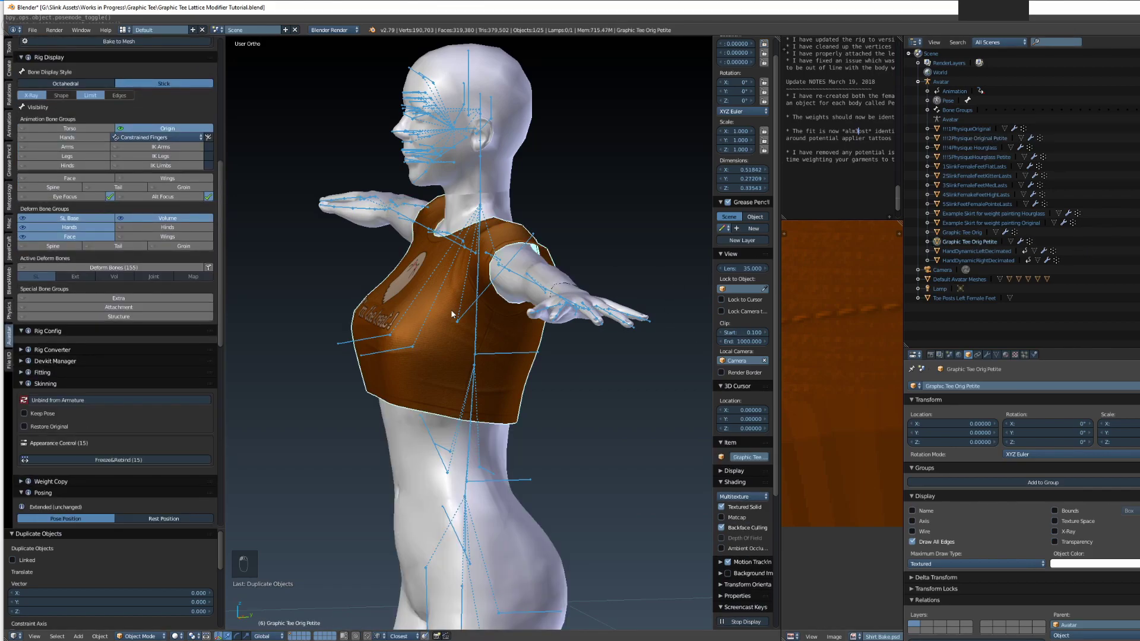
{"action": "middle_click_drag", "start_coordinate": [505, 387], "coordinate": [603, 424]}
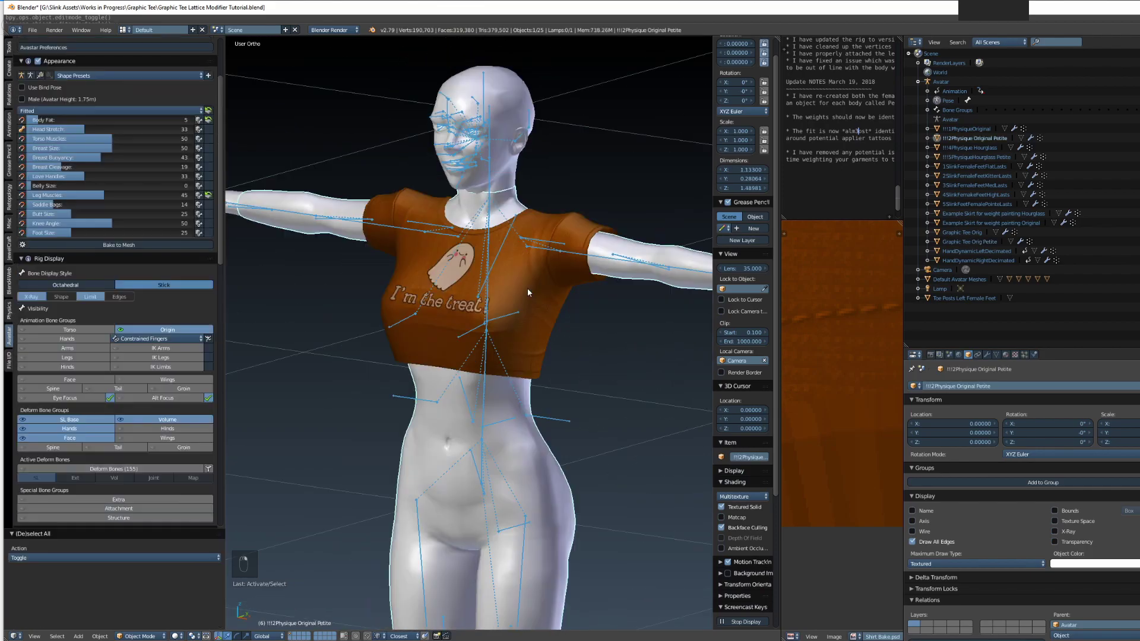
Add a lattice object at the scene origin, around the avatar's feet
{"action": "right_click", "coordinate": [529, 286]}
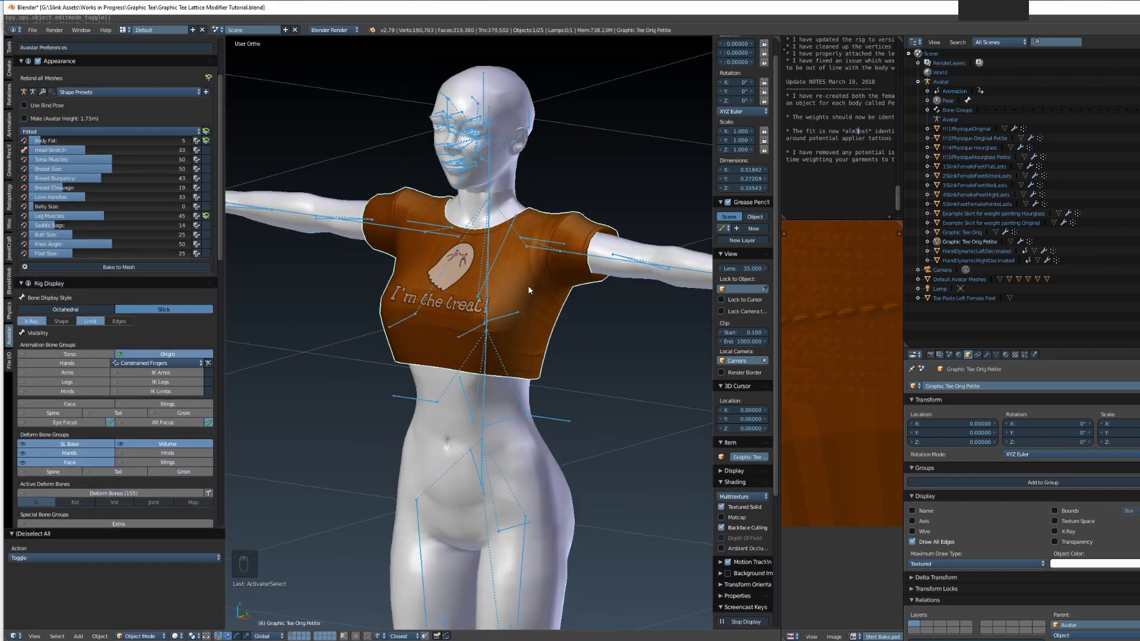
{"action": "key", "text": "shift+a"}
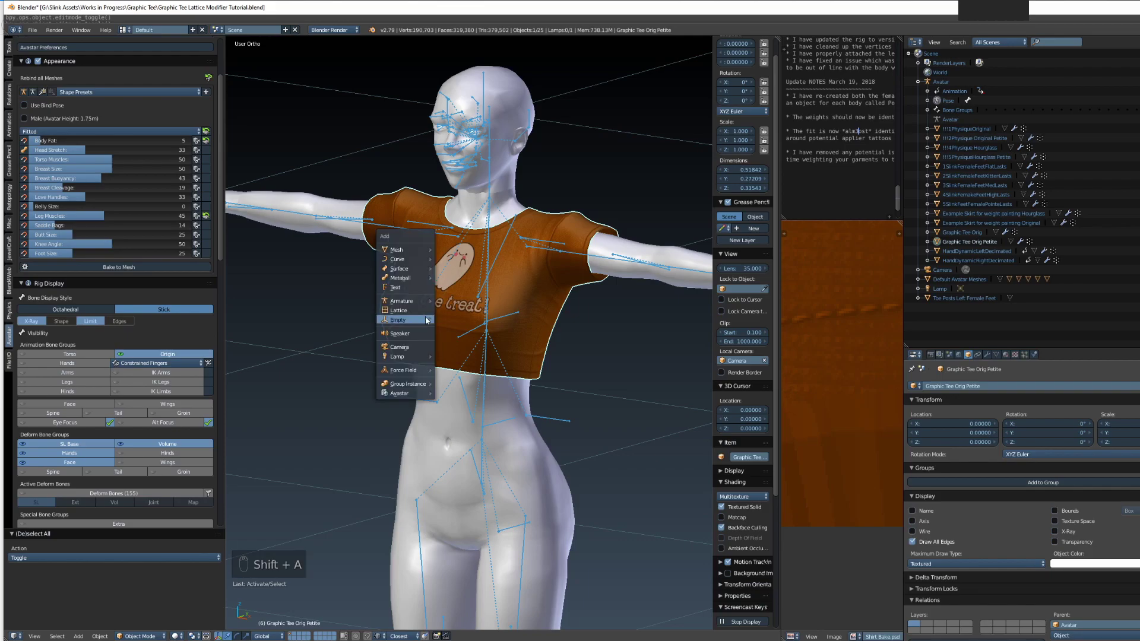
{"action": "left_click", "coordinate": [418, 310]}
{"action": "scroll", "coordinate": [537, 516], "scroll_direction": "down", "scroll_amount": 4}
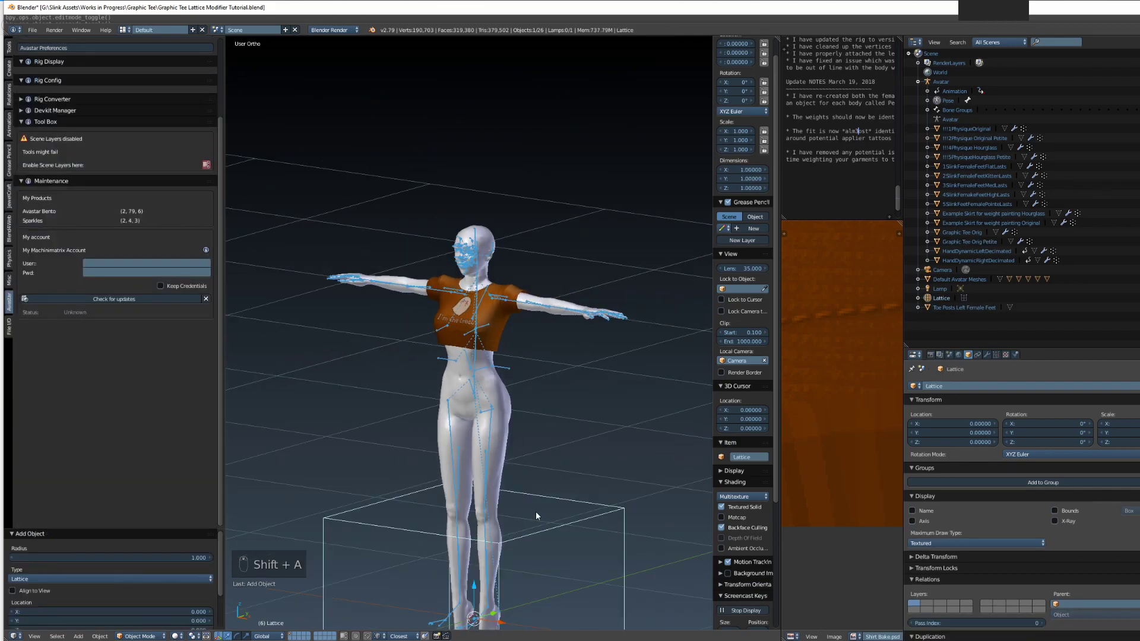
{"action": "middle_click_drag", "start_coordinate": [537, 516], "coordinate": [526, 270], "text": "shift"}
{"action": "right_click", "coordinate": [526, 283]}
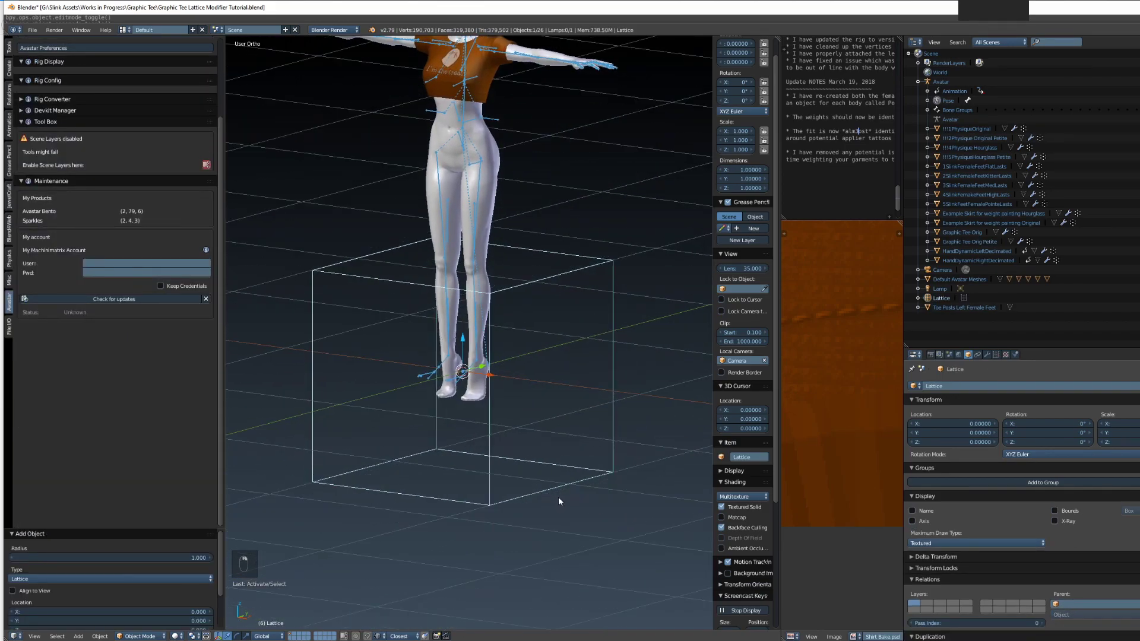
{"action": "middle_click_drag", "start_coordinate": [558, 500], "coordinate": [552, 463]}
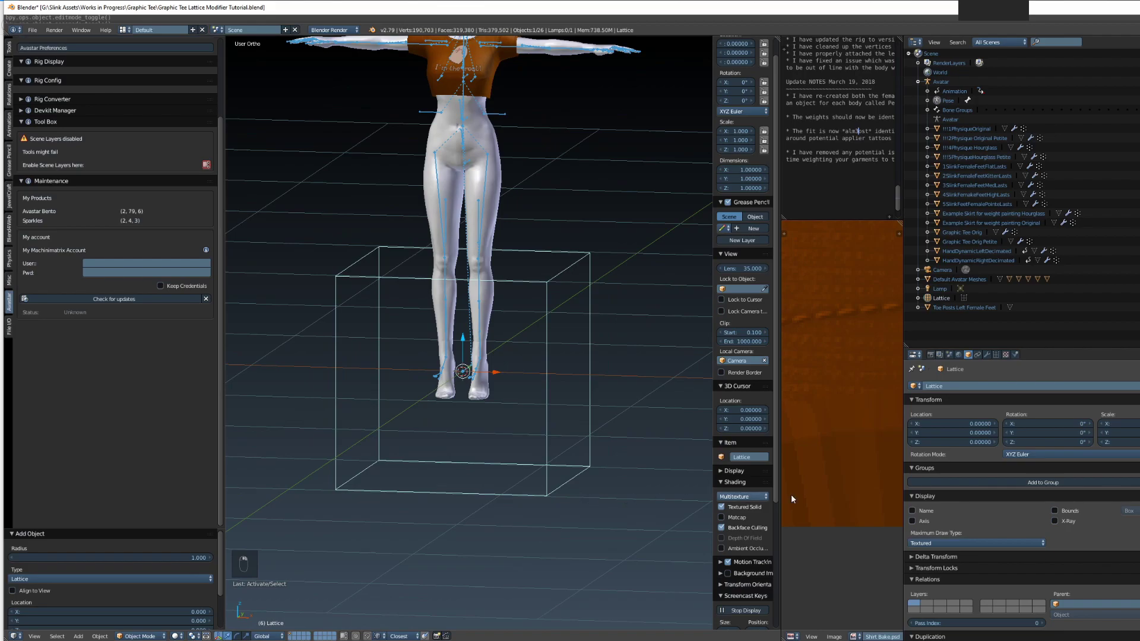
Set the lattice's U, V and W resolution to 5 each
{"action": "left_click", "coordinate": [997, 355]}
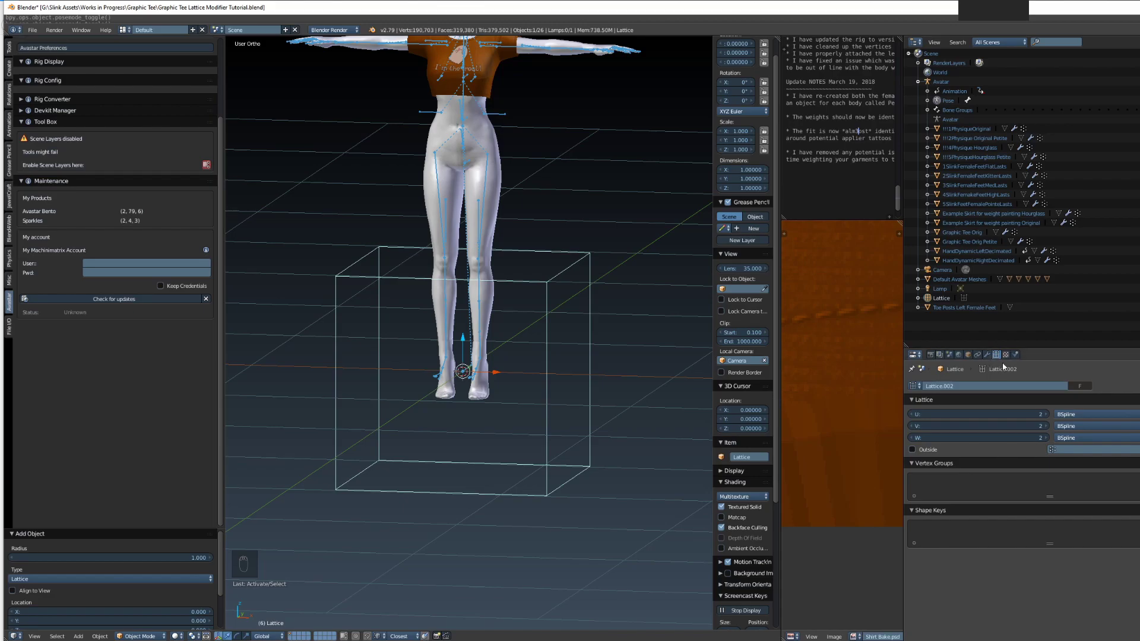
{"action": "left_click", "coordinate": [1034, 415]}
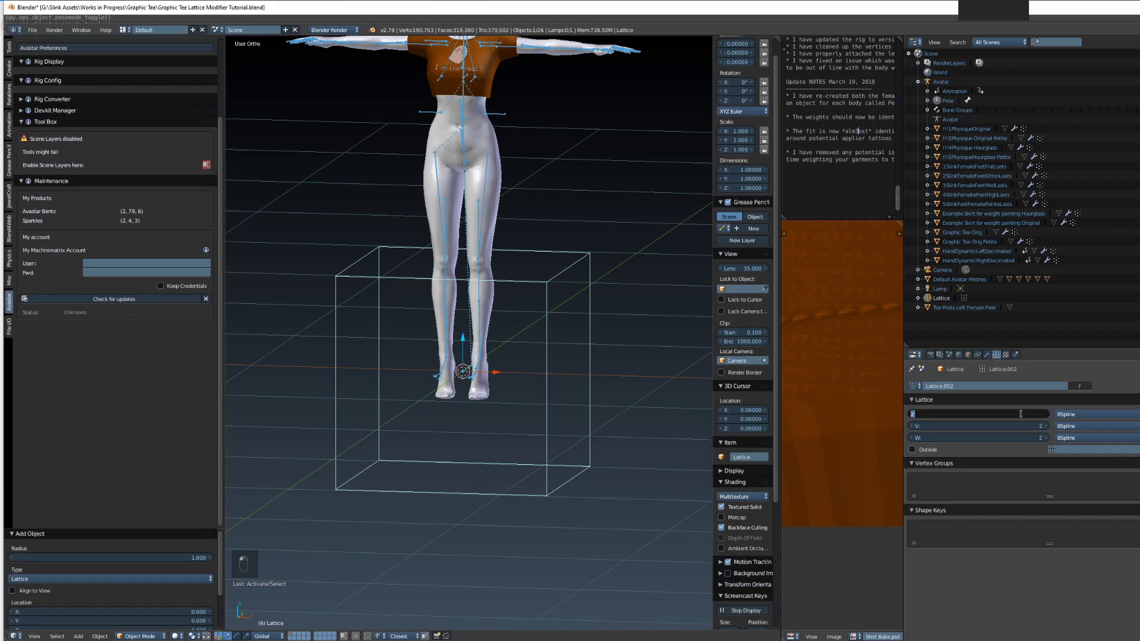
{"action": "type", "text": "5"}
{"action": "key", "text": "Return"}
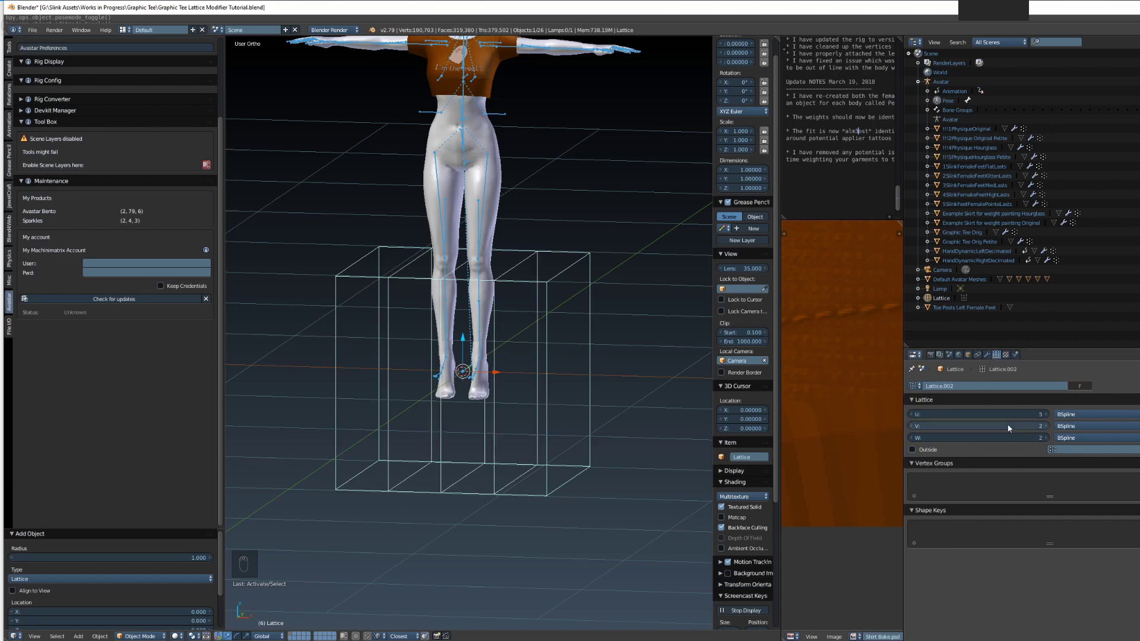
{"action": "left_click", "coordinate": [1006, 425]}
{"action": "type", "text": "5"}
{"action": "key", "text": "Return"}
{"action": "left_click", "coordinate": [990, 438]}
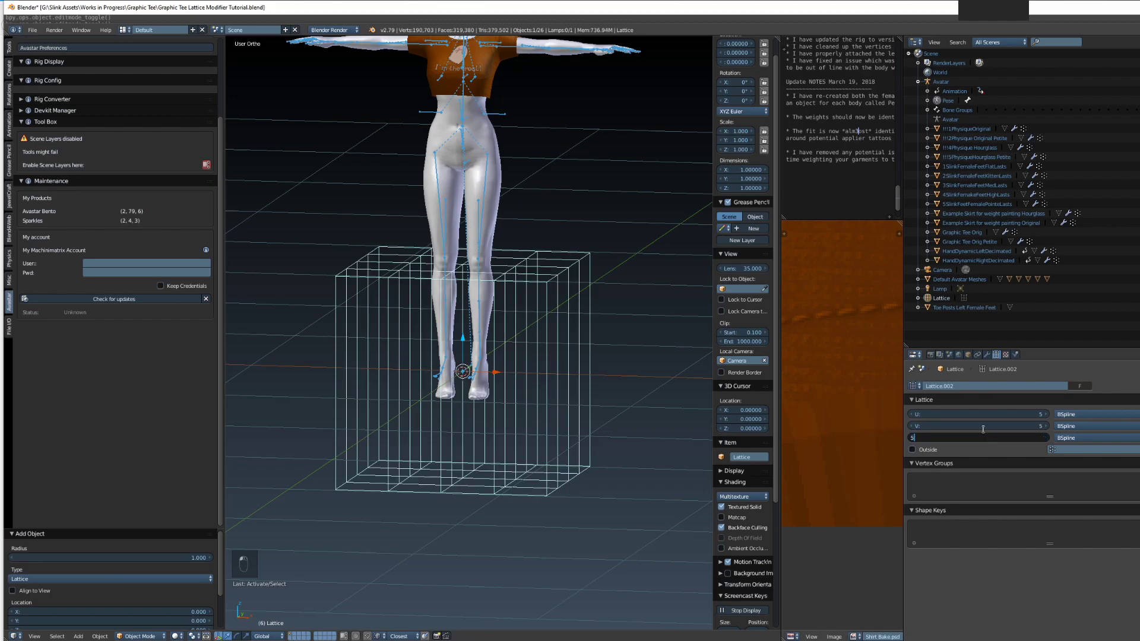
{"action": "type", "text": "5"}
{"action": "key", "text": "Return"}
Scale the lattice uniformly to about 0.353 and raise it about 1.428 along Z to the tee's height
{"action": "middle_click_drag", "start_coordinate": [608, 426], "coordinate": [576, 436]}
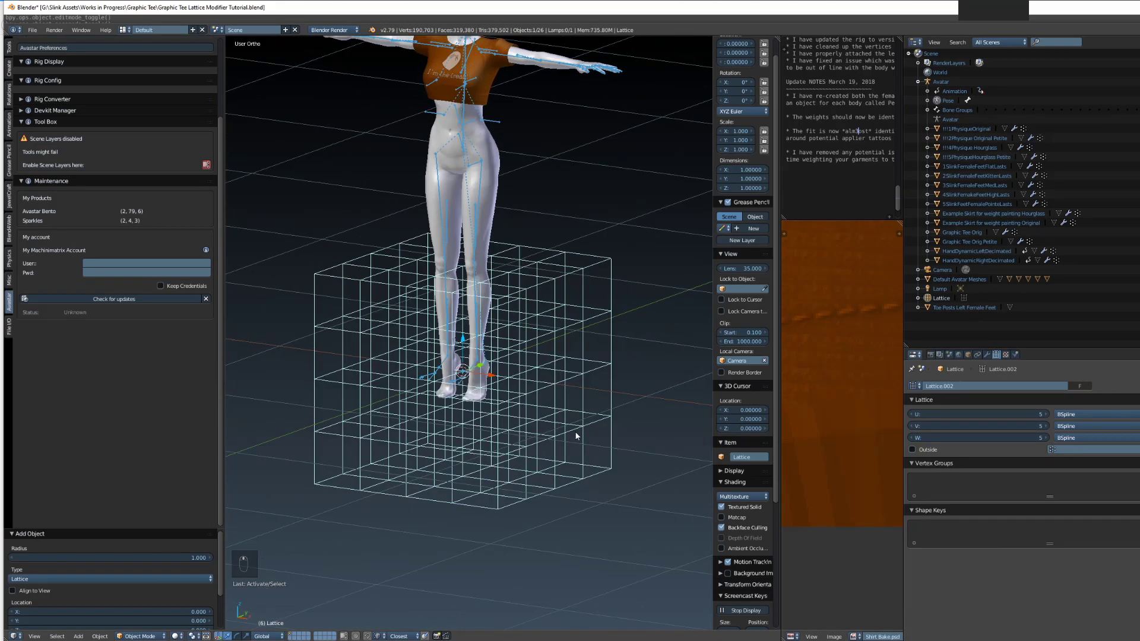
{"action": "key", "text": "s"}
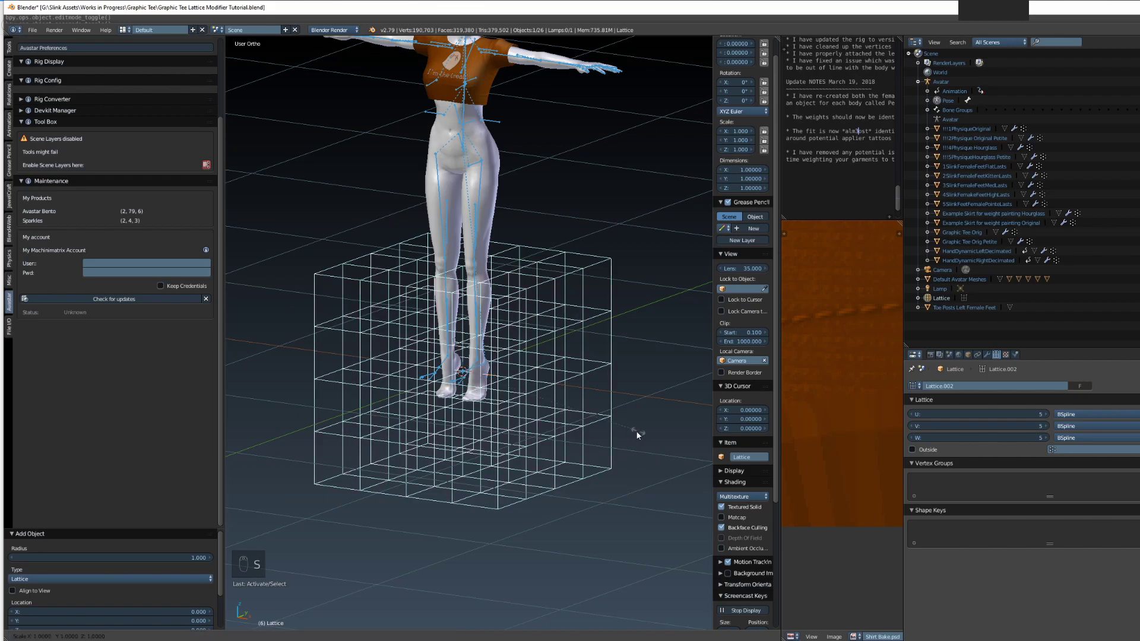
{"action": "left_click", "coordinate": [523, 403]}
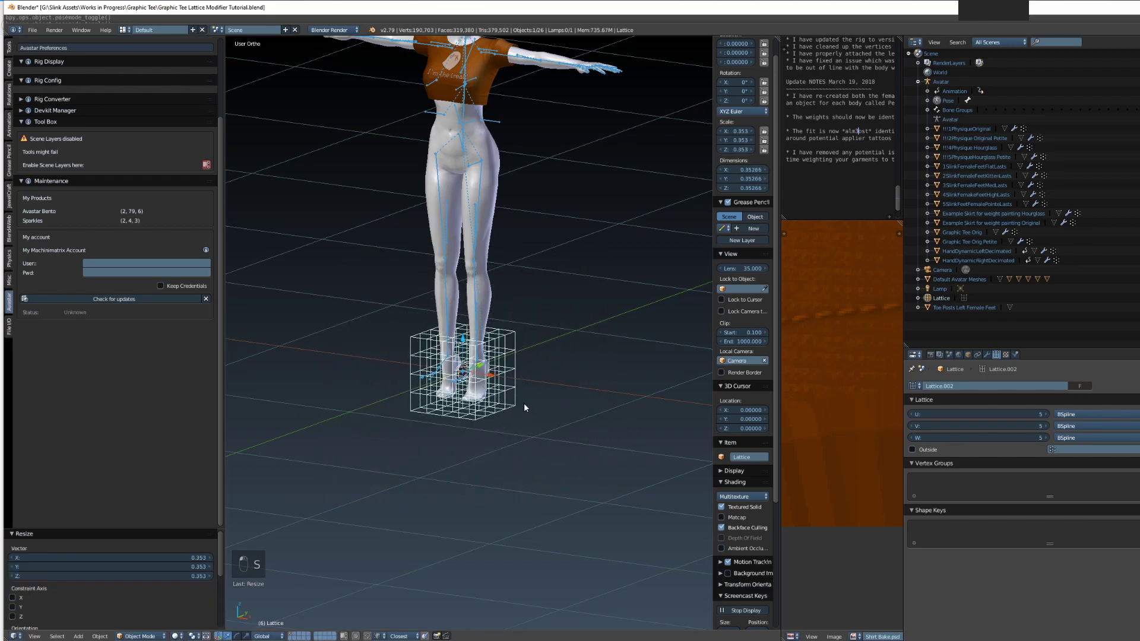
{"action": "key", "text": "KP_1"}
{"action": "left_click_drag", "start_coordinate": [464, 340], "coordinate": [464, 31]}
{"action": "middle_click_drag", "start_coordinate": [554, 152], "coordinate": [555, 397], "text": "shift"}
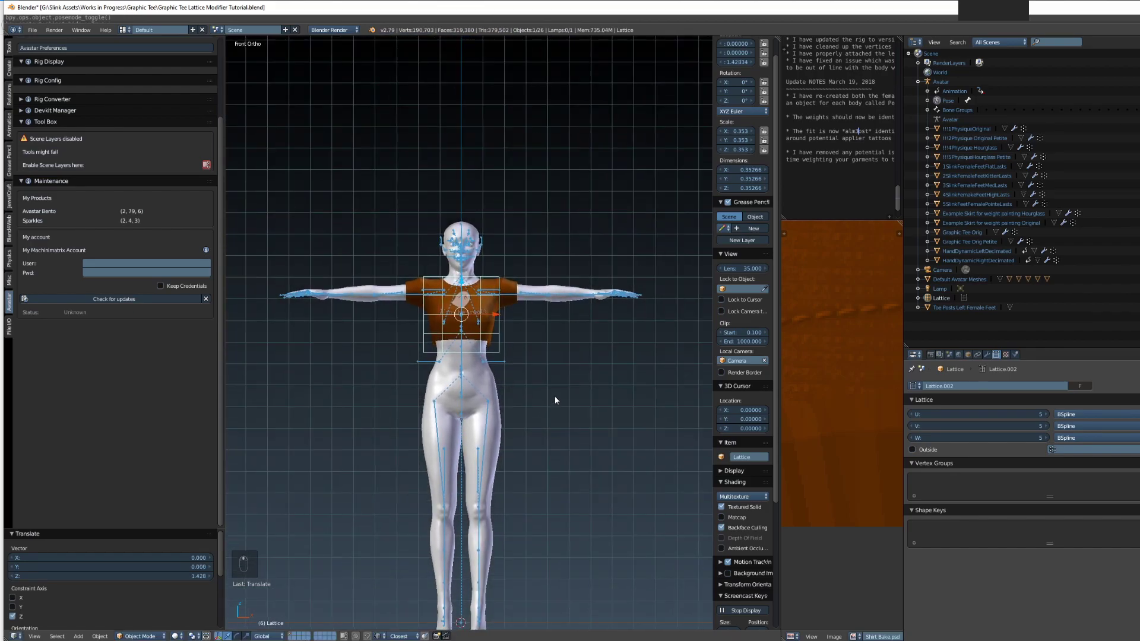
Align the lattice with the tee in side view and scale it along Y by about 0.826 to fit the tee's depth
{"action": "scroll", "coordinate": [558, 356], "scroll_direction": "up", "scroll_amount": 3}
{"action": "middle_click_drag", "start_coordinate": [560, 338], "coordinate": [563, 382], "text": "shift"}
{"action": "scroll", "coordinate": [493, 354], "scroll_direction": "up", "scroll_amount": 2}
{"action": "left_click_drag", "start_coordinate": [461, 300], "coordinate": [480, 323]}
{"action": "key", "text": "KP_3"}
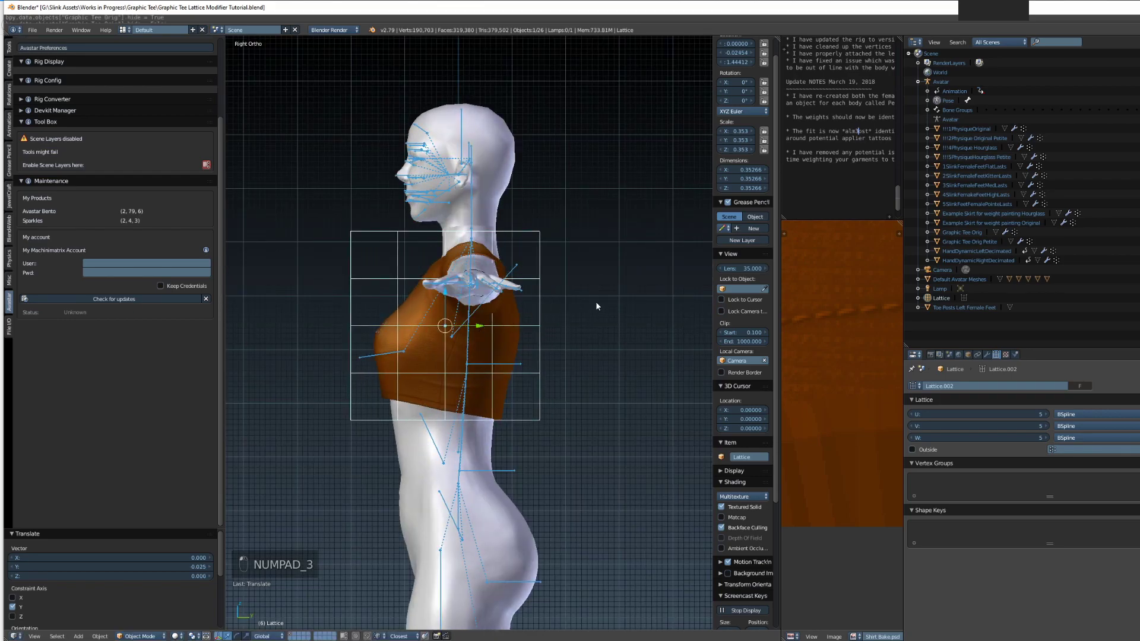
{"action": "key", "text": "s"}
{"action": "key", "text": "y"}
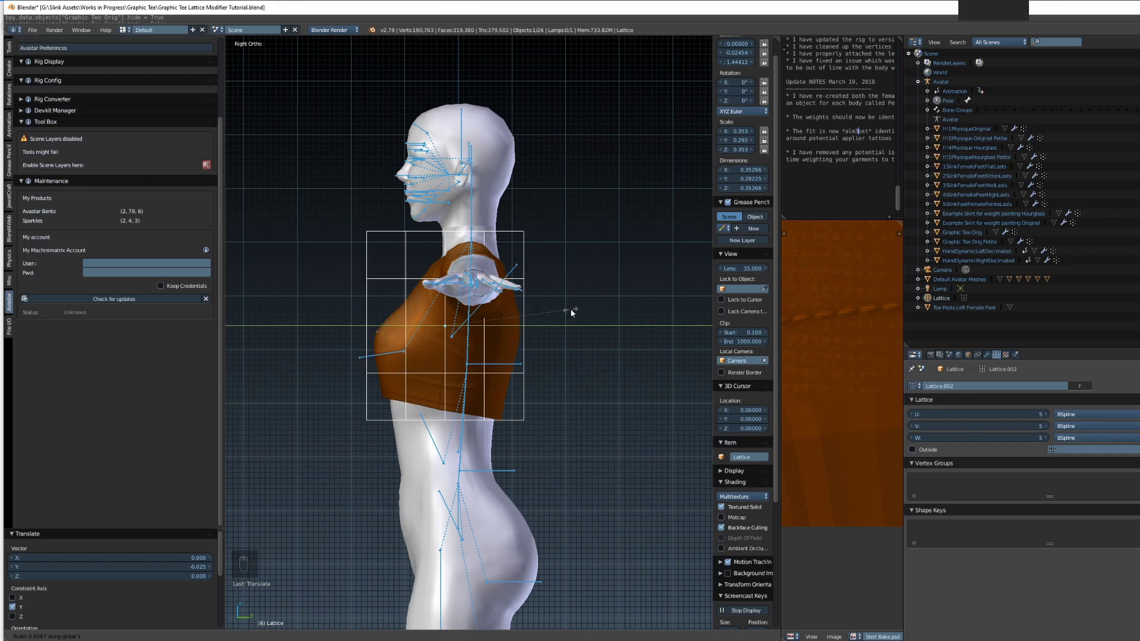
{"action": "left_click", "coordinate": [570, 308]}
{"action": "scroll", "coordinate": [543, 322], "scroll_direction": "up", "scroll_amount": 3}
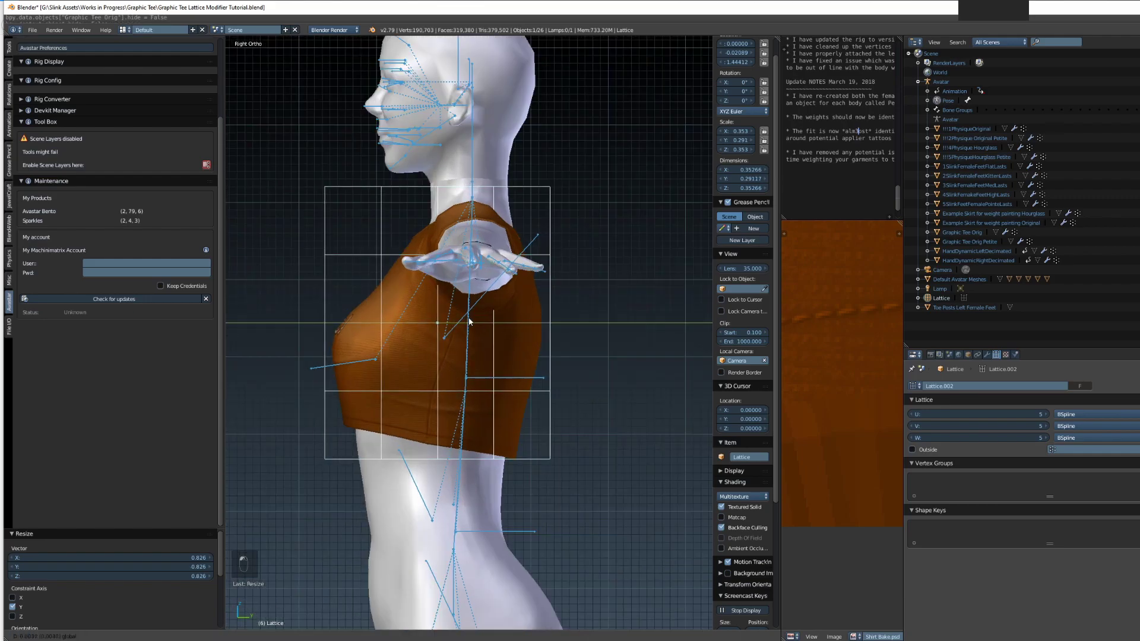
{"action": "left_click", "coordinate": [471, 323]}
Scale the lattice by about 0.941 along X and 0.830 along Z to fit the tee's torso from the front
{"action": "key", "text": "KP_1"}
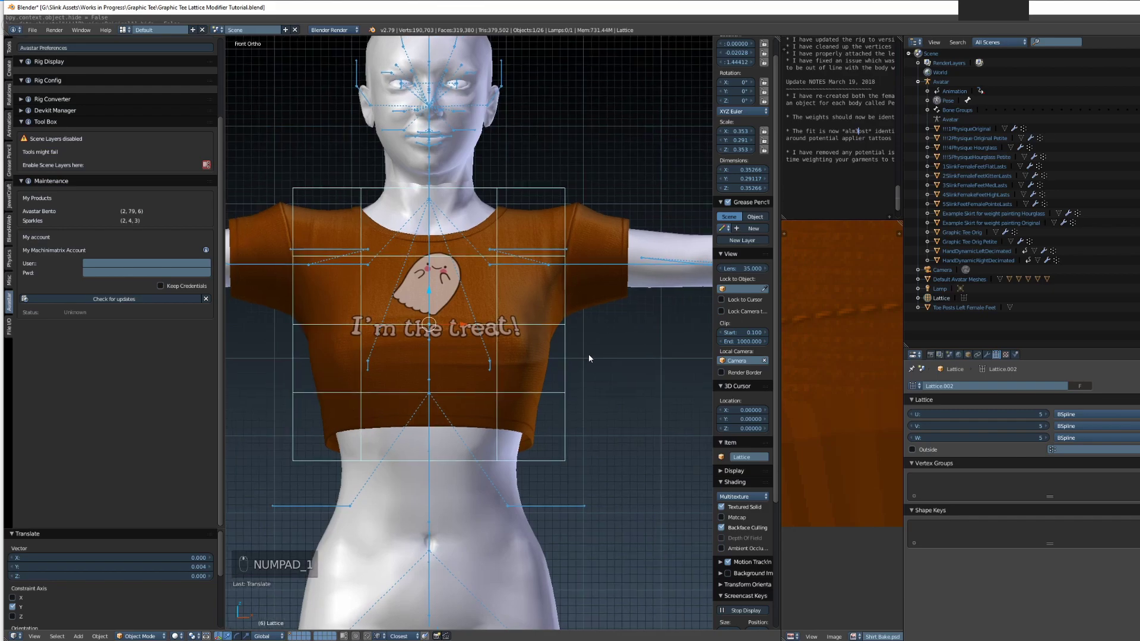
{"action": "key", "text": "s"}
{"action": "key", "text": "x"}
{"action": "left_click", "coordinate": [577, 355]}
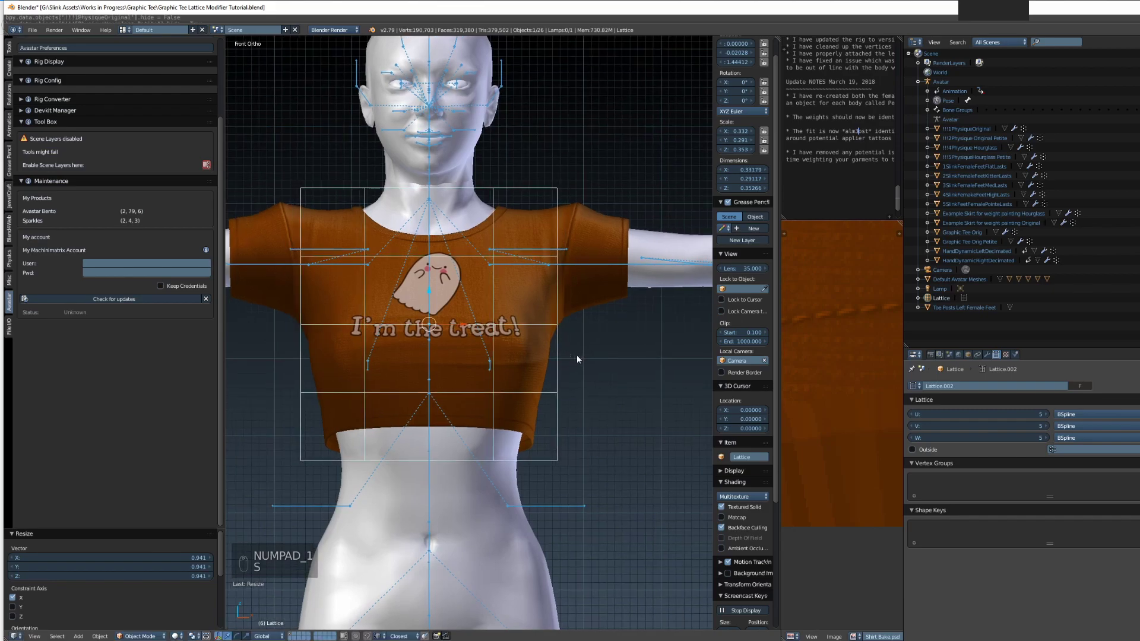
{"action": "key", "text": "s"}
{"action": "key", "text": "z"}
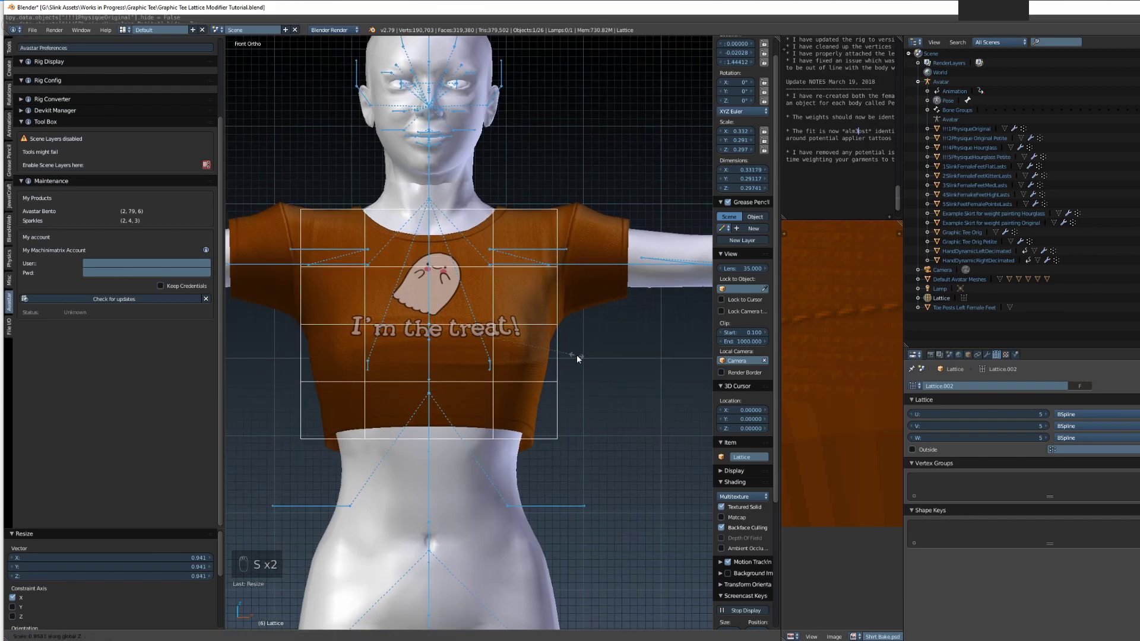
{"action": "left_click", "coordinate": [574, 354]}
Add a Lattice modifier to Graphic Tee Orig Petite with the Lattice object as its target
{"action": "middle_click_drag", "start_coordinate": [602, 362], "coordinate": [550, 399], "text": "shift"}
{"action": "key", "text": "KP_3"}
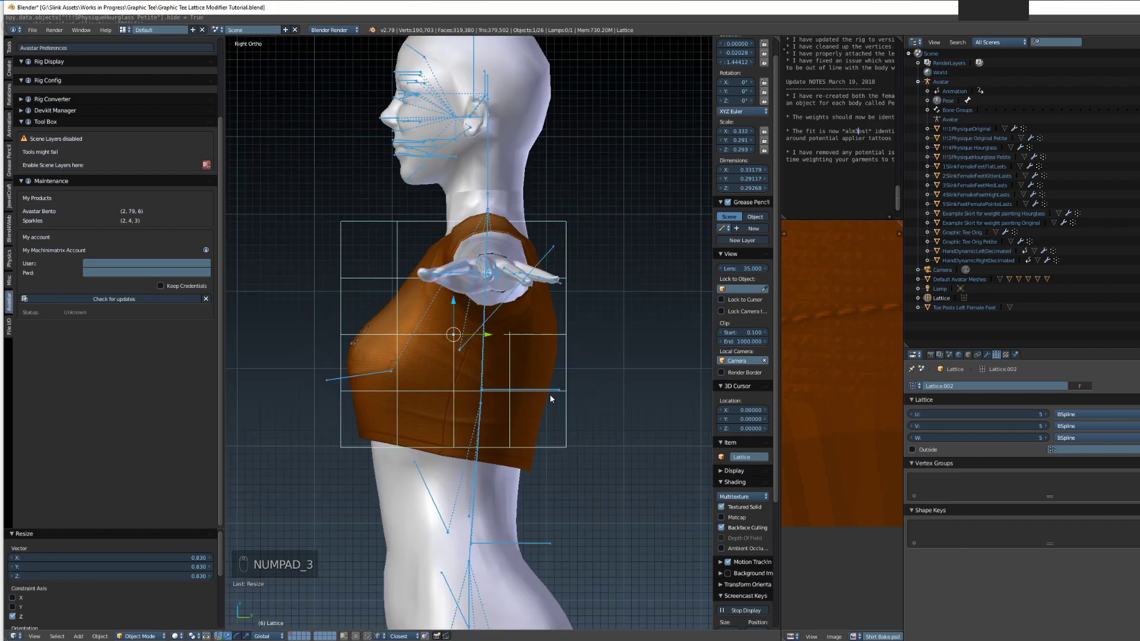
{"action": "right_click", "coordinate": [390, 354]}
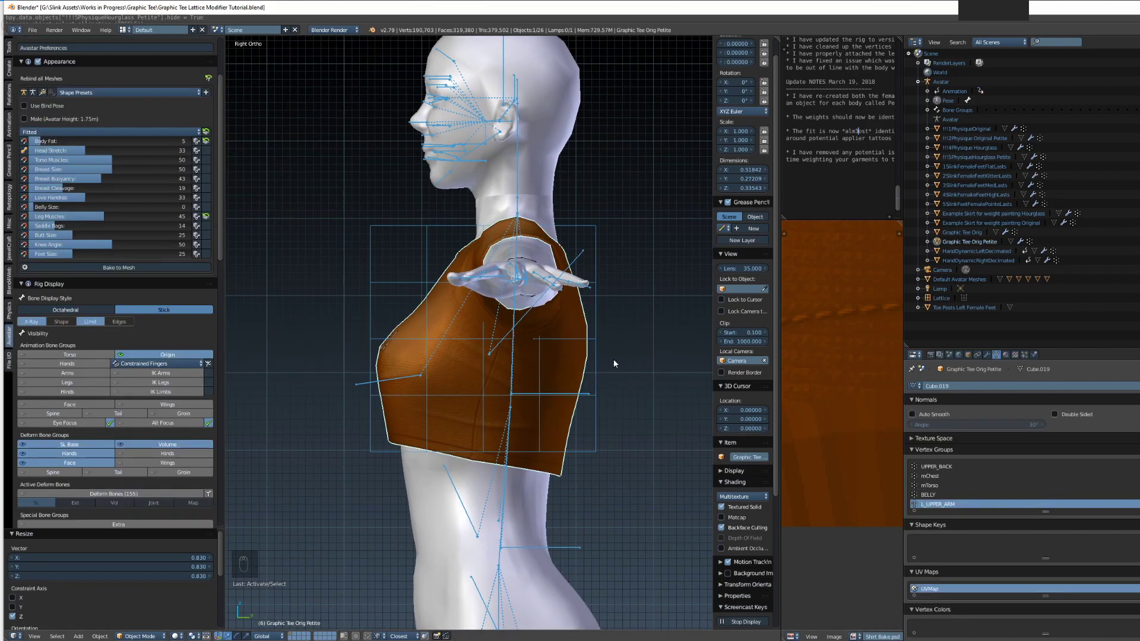
{"action": "left_click", "coordinate": [986, 354]}
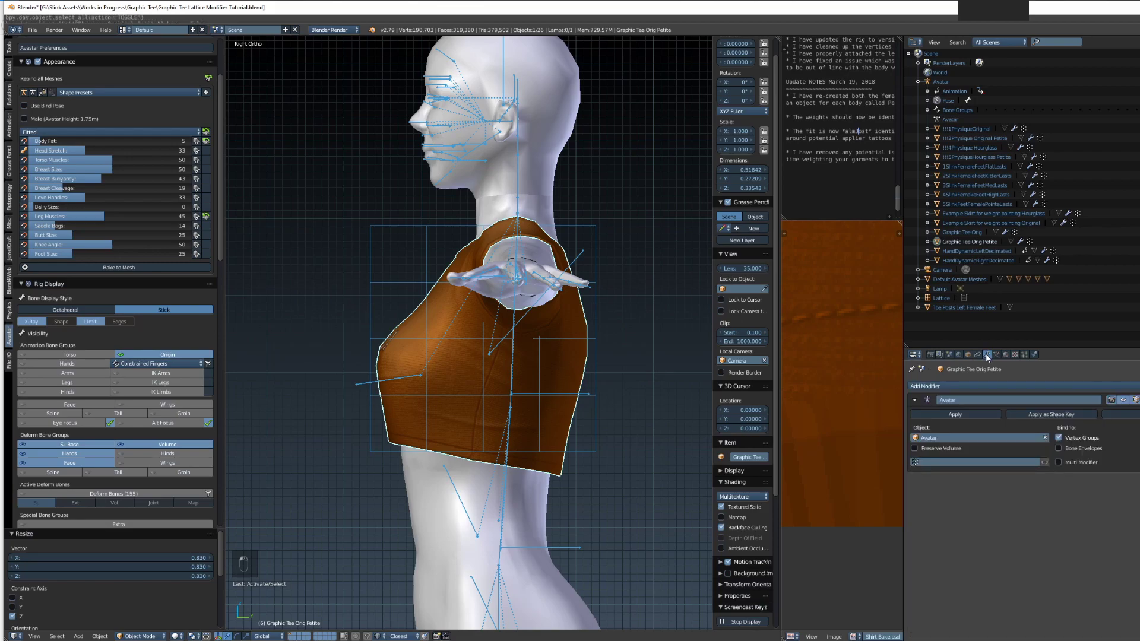
{"action": "left_click", "coordinate": [973, 387]}
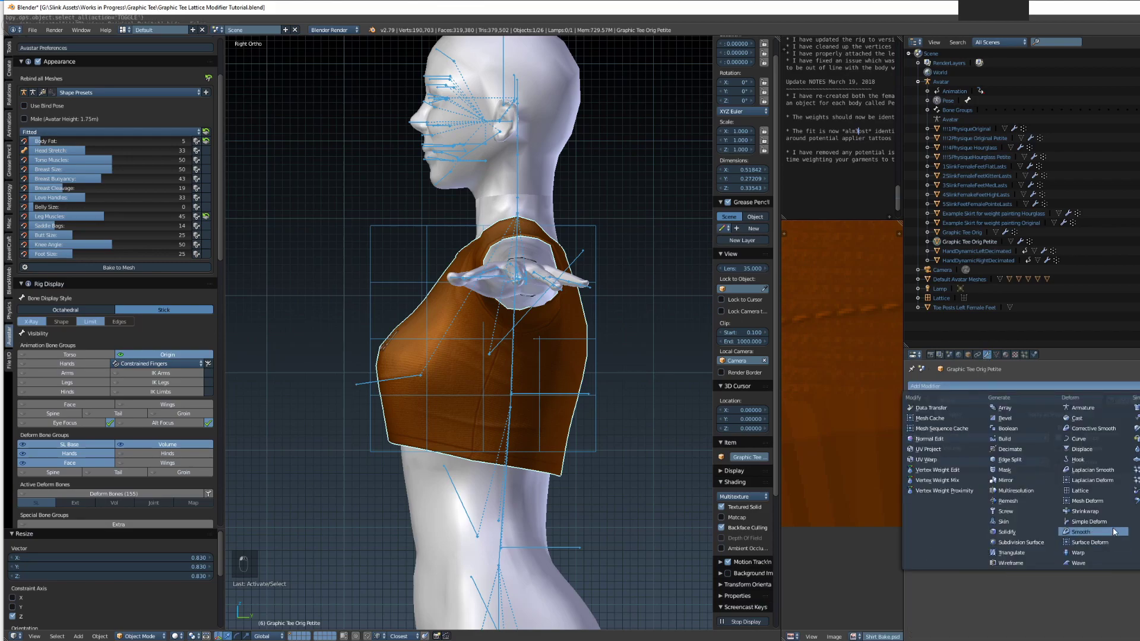
{"action": "left_click", "coordinate": [1095, 491]}
{"action": "left_click", "coordinate": [961, 519]}
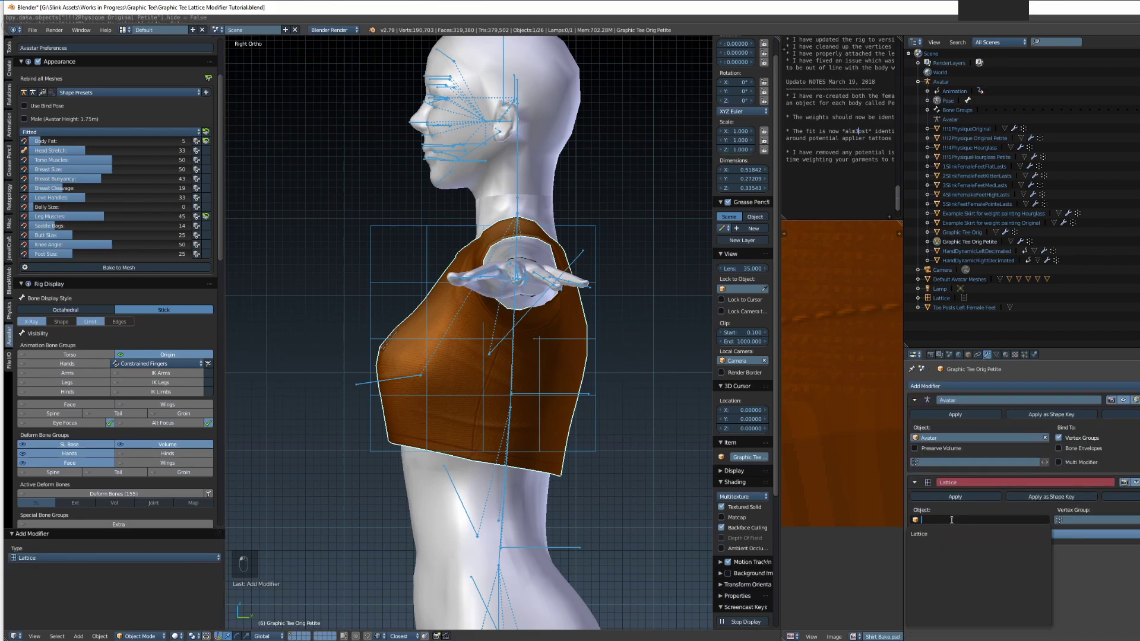
{"action": "left_click", "coordinate": [923, 533]}
Select the lattice around the tee and enter Edit Mode with wireframe display
{"action": "middle_click_drag", "start_coordinate": [550, 492], "coordinate": [540, 454], "text": "shift"}
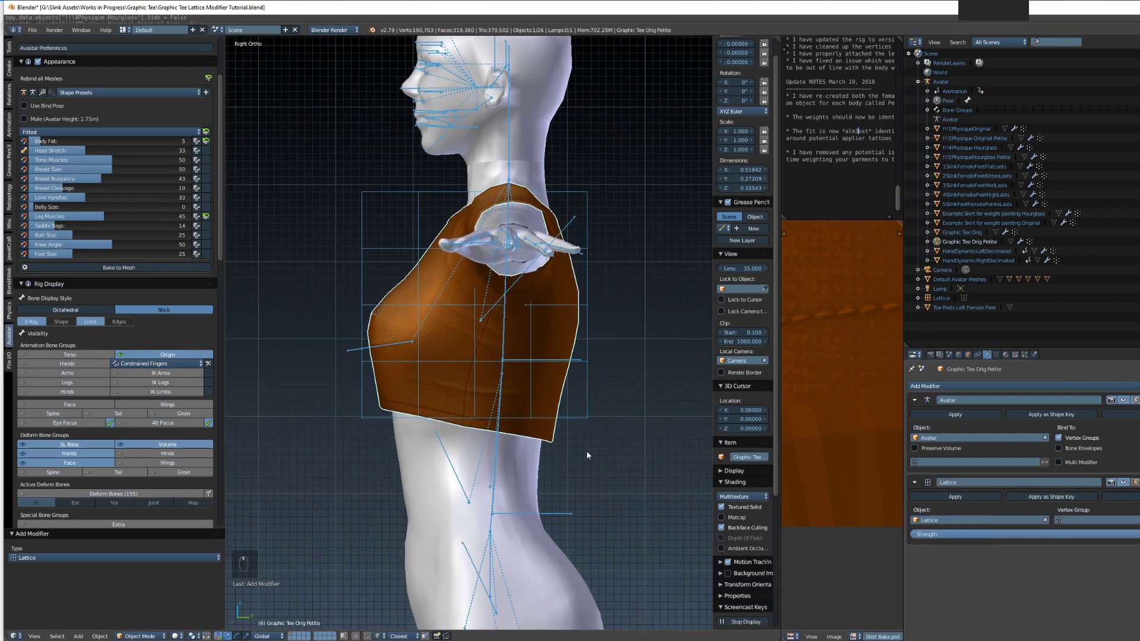
{"action": "middle_click_drag", "start_coordinate": [612, 455], "coordinate": [610, 442], "text": "shift"}
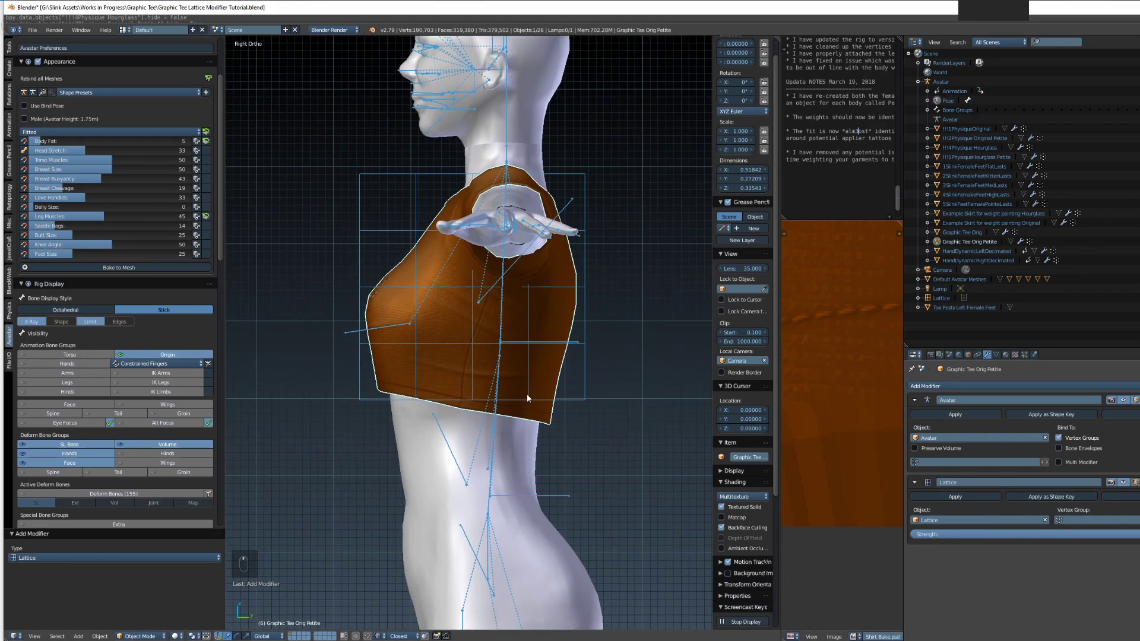
{"action": "right_click", "coordinate": [367, 344]}
{"action": "middle_click_drag", "start_coordinate": [367, 344], "coordinate": [460, 416], "text": "shift"}
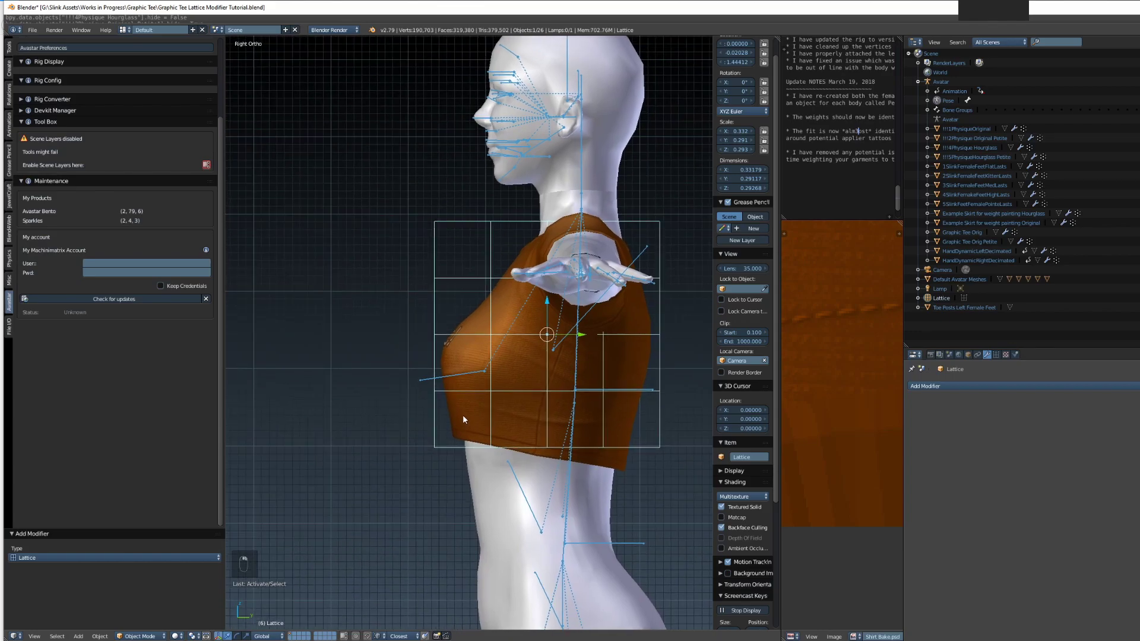
{"action": "key", "text": "Tab"}
{"action": "key", "text": "z"}
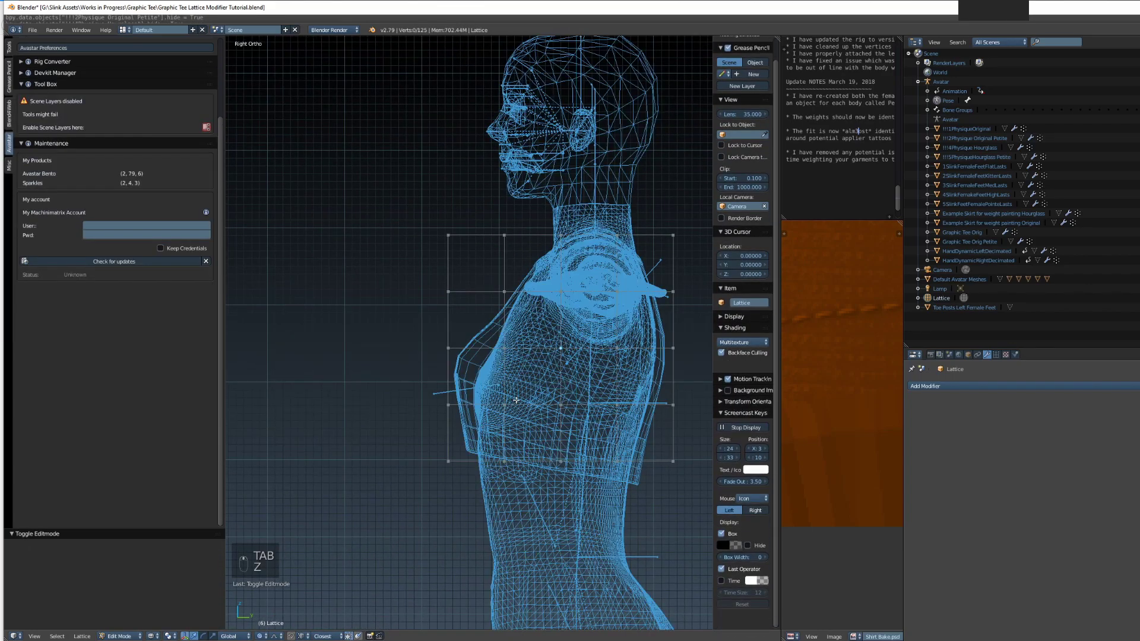
Select the front two columns of lattice points at mid-height and move them inward along Y toward the chest
{"action": "scroll", "coordinate": [516, 387], "scroll_direction": "up", "scroll_amount": 3}
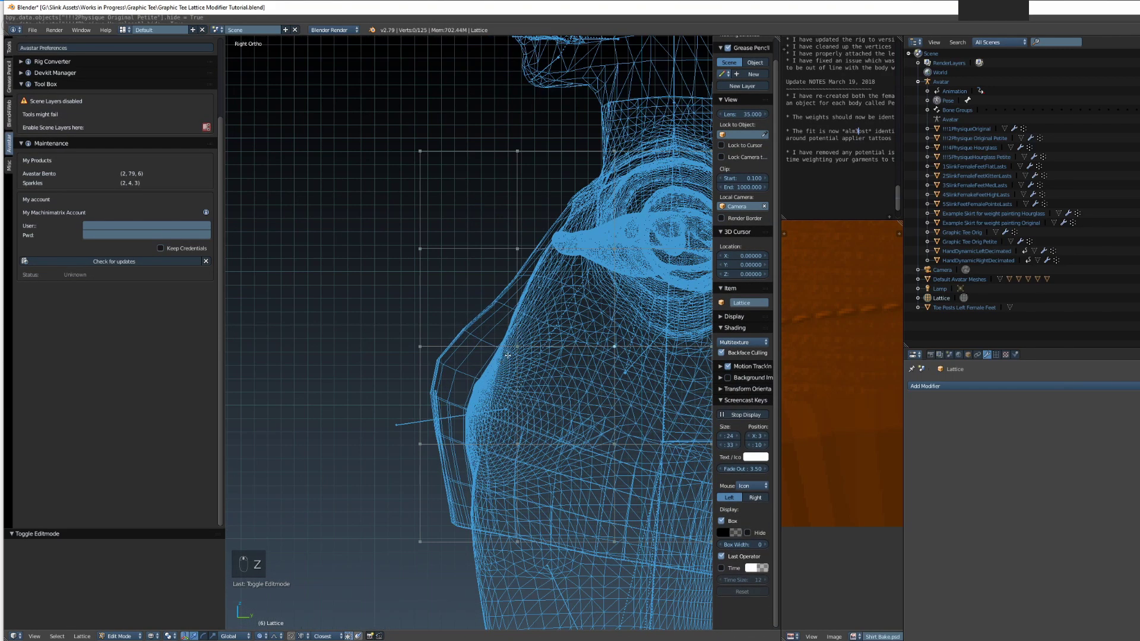
{"action": "middle_click_drag", "start_coordinate": [522, 365], "coordinate": [512, 367], "text": "shift"}
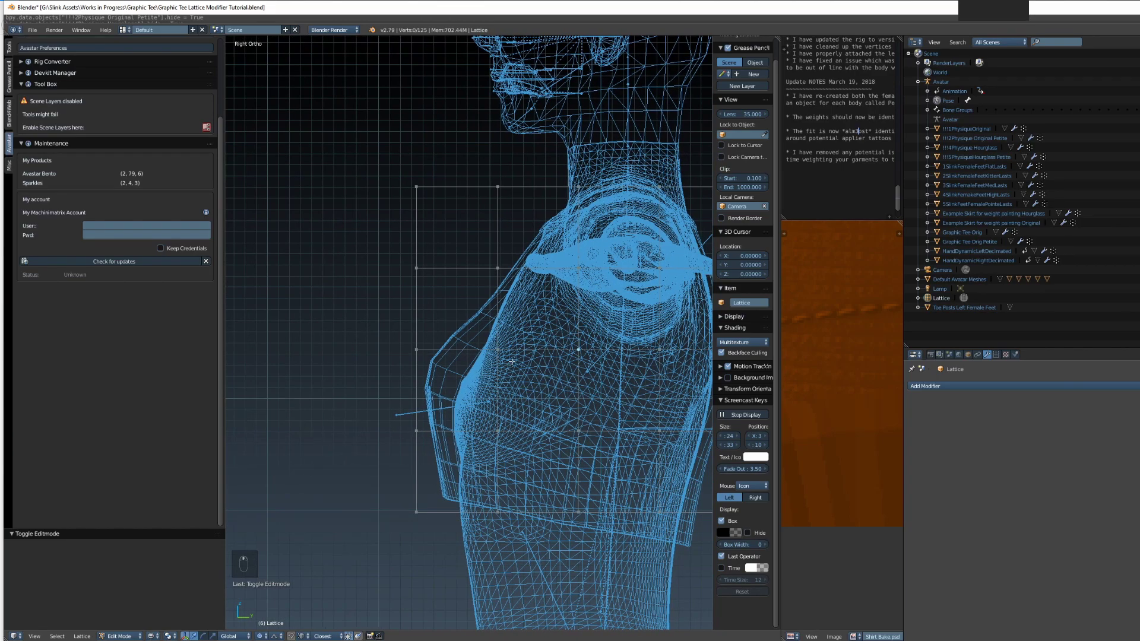
{"action": "key", "text": "b"}
{"action": "left_click_drag", "start_coordinate": [526, 320], "coordinate": [381, 369]}
{"action": "scroll", "coordinate": [434, 367], "scroll_direction": "up", "scroll_amount": 2}
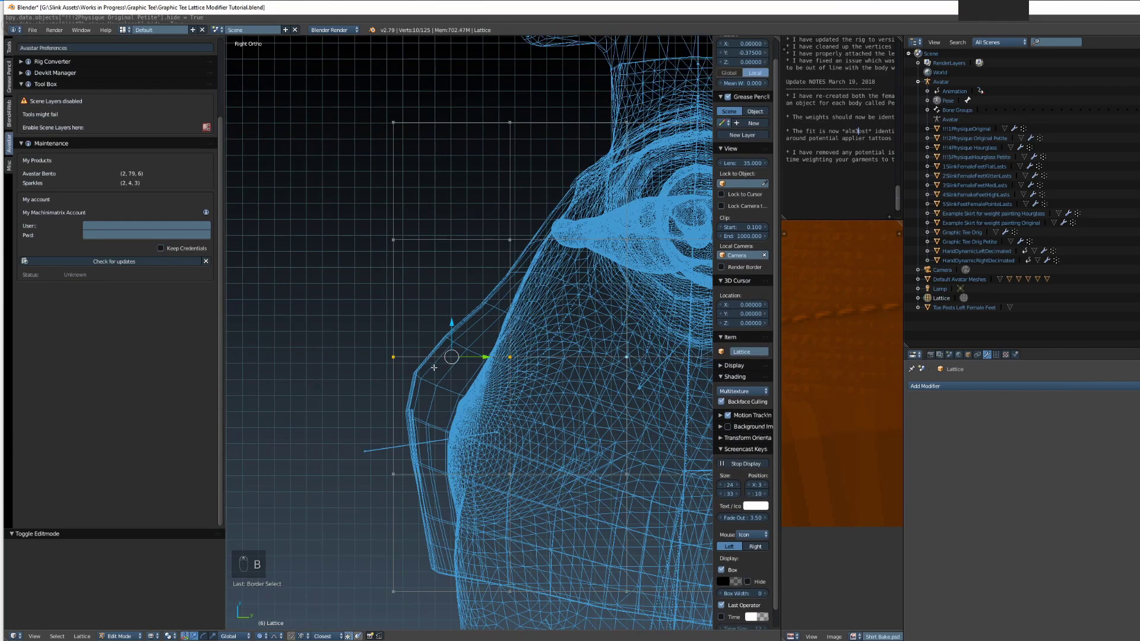
{"action": "middle_click_drag", "start_coordinate": [486, 357], "coordinate": [513, 389]}
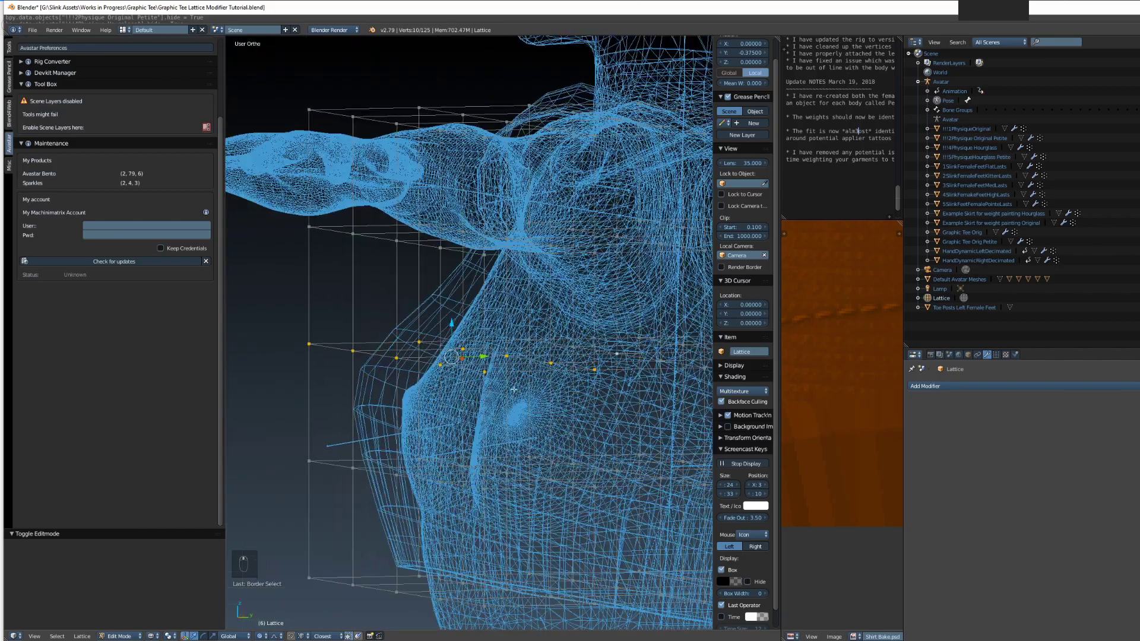
{"action": "middle_click_drag", "start_coordinate": [466, 347], "coordinate": [430, 427]}
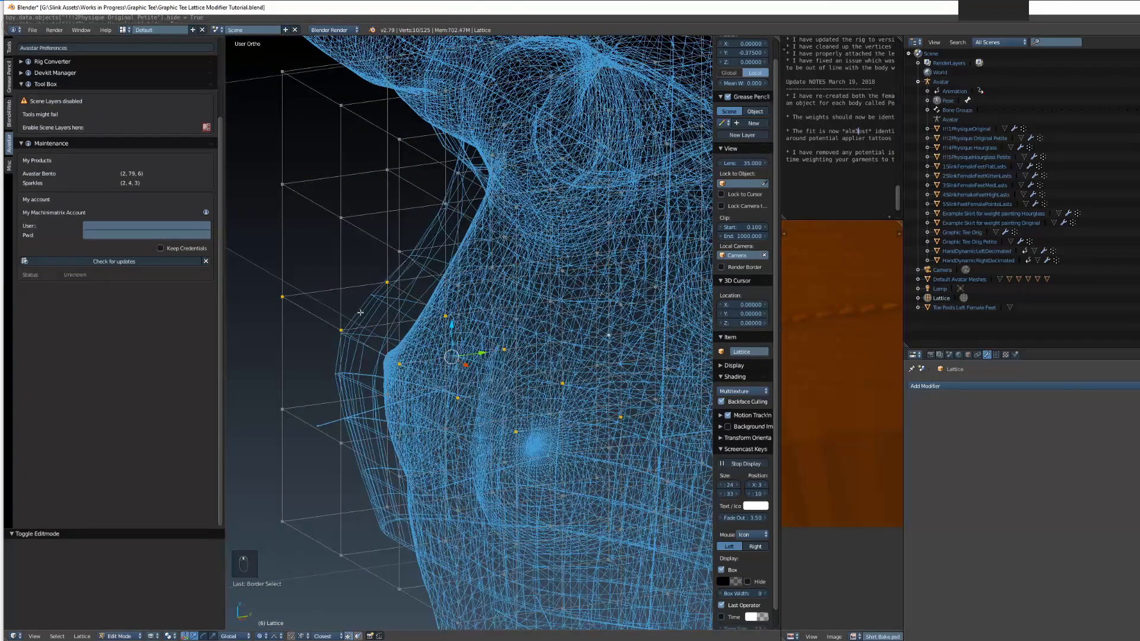
{"action": "key", "text": "KP_3"}
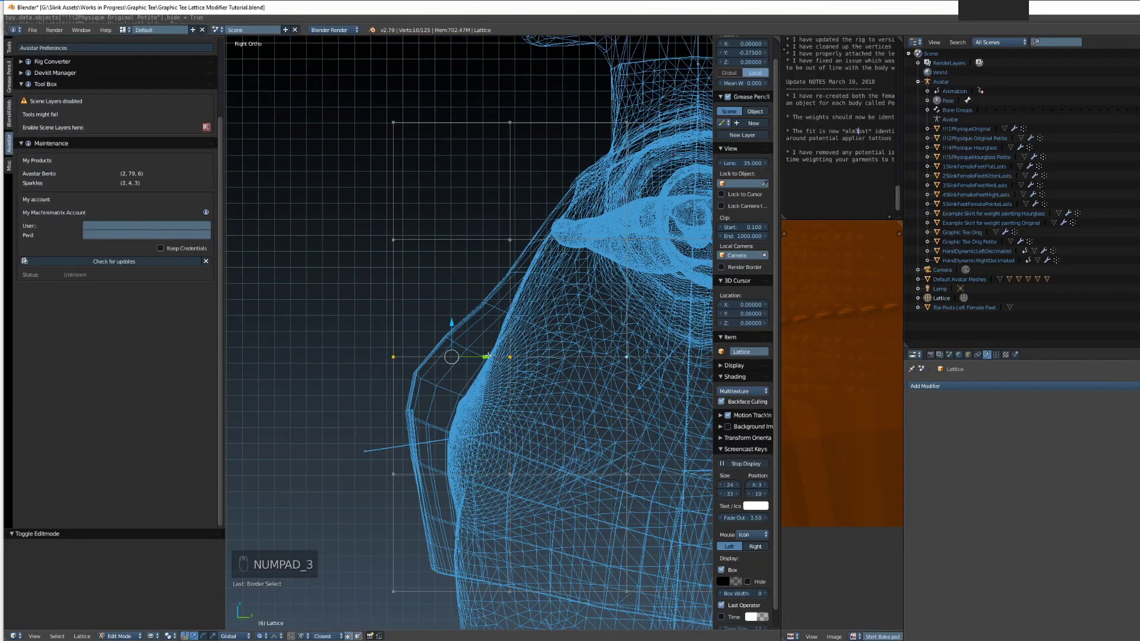
{"action": "left_click_drag", "start_coordinate": [487, 356], "coordinate": [536, 374]}
Select the front two columns of lattice points one row below mid-height and move them slightly inward along Y
{"action": "middle_click_drag", "start_coordinate": [536, 374], "coordinate": [536, 292], "text": "shift"}
{"action": "key", "text": "a"}
{"action": "key", "text": "b"}
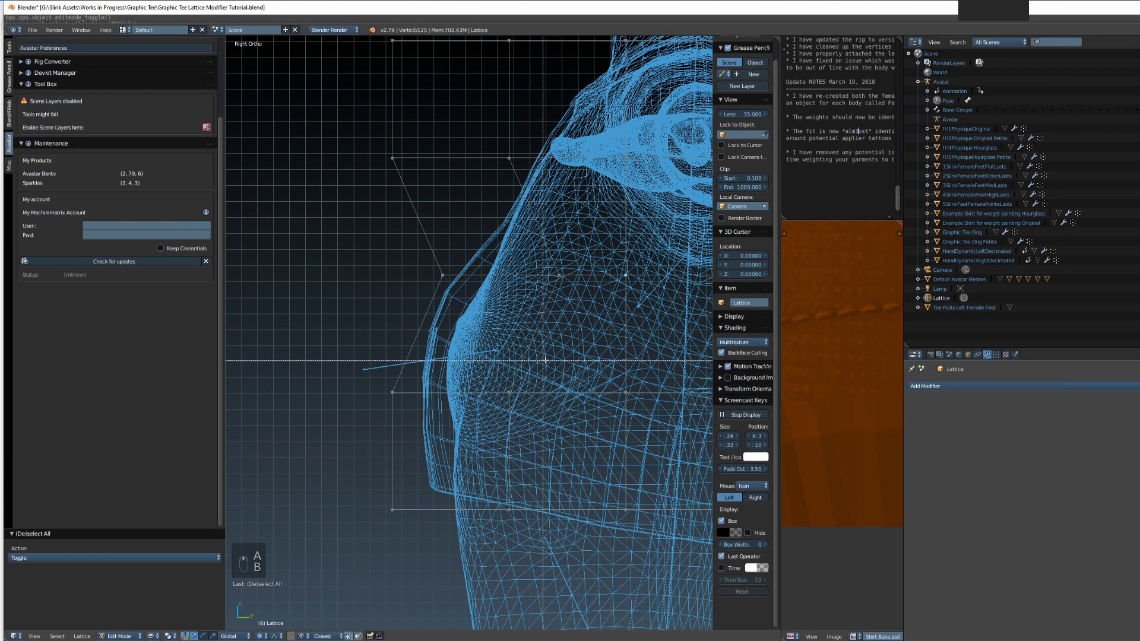
{"action": "left_click_drag", "start_coordinate": [545, 360], "coordinate": [330, 421]}
{"action": "key", "text": "g"}
{"action": "key", "text": "y"}
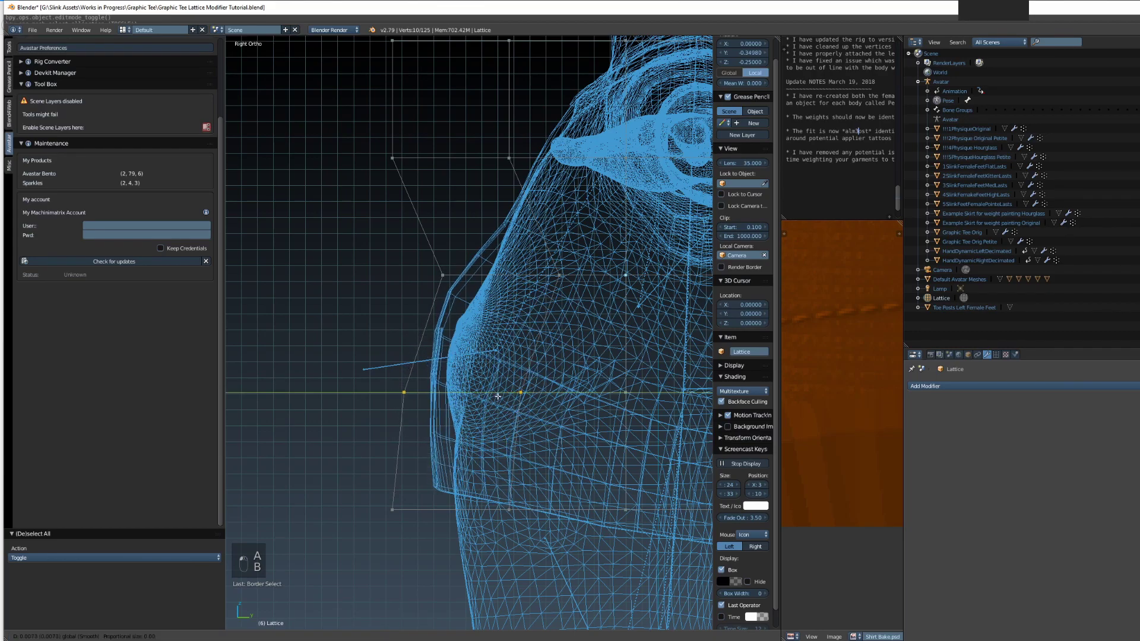
{"action": "left_click", "coordinate": [503, 395]}
Reselect the front two columns of mid-height lattice points and lower them slightly along Z
{"action": "key", "text": "a"}
{"action": "key", "text": "b"}
{"action": "left_click_drag", "start_coordinate": [582, 262], "coordinate": [368, 289]}
{"action": "left_click_drag", "start_coordinate": [501, 242], "coordinate": [502, 268]}
Select the second column of lattice points one row above mid-height and move it about 0.008 forward along Y
{"action": "middle_click_drag", "start_coordinate": [457, 294], "coordinate": [484, 430], "text": "shift"}
{"action": "key", "text": "a"}
{"action": "key", "text": "b"}
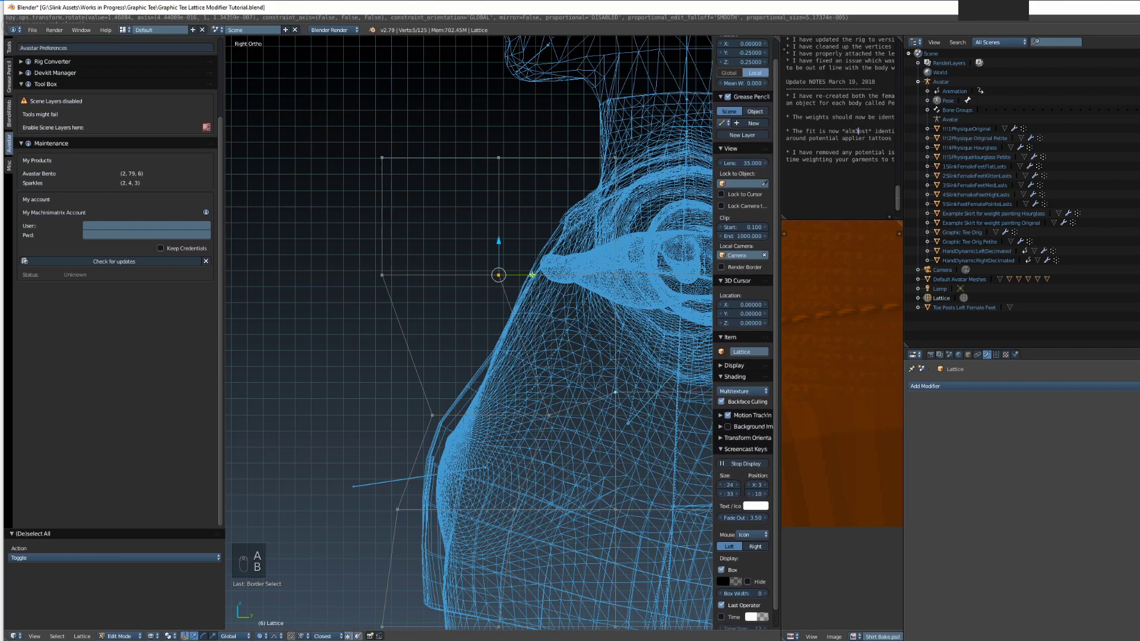
{"action": "left_click_drag", "start_coordinate": [532, 275], "coordinate": [518, 278]}
Examine the reshaped tee's fit on the petite chest in solid and wireframe display from several angles
{"action": "key", "text": "z"}
{"action": "middle_click_drag", "start_coordinate": [518, 278], "coordinate": [521, 335]}
{"action": "scroll", "coordinate": [529, 350], "scroll_direction": "down", "scroll_amount": 3}
{"action": "key", "text": "KP_3"}
{"action": "scroll", "coordinate": [489, 368], "scroll_direction": "up", "scroll_amount": 2}
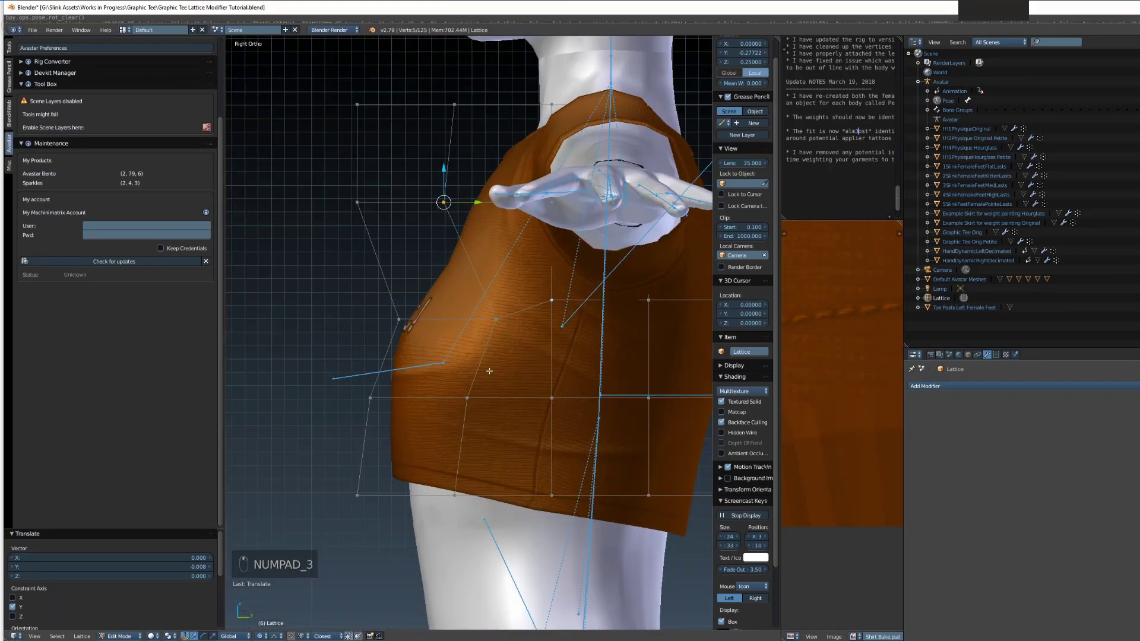
{"action": "mouse_move", "coordinate": [479, 368]}
{"action": "middle_mouse_down"}
{"action": "mouse_move", "coordinate": [497, 369]}
{"action": "mouse_move", "coordinate": [386, 297]}
{"action": "middle_mouse_up"}
{"action": "key", "text": "z"}
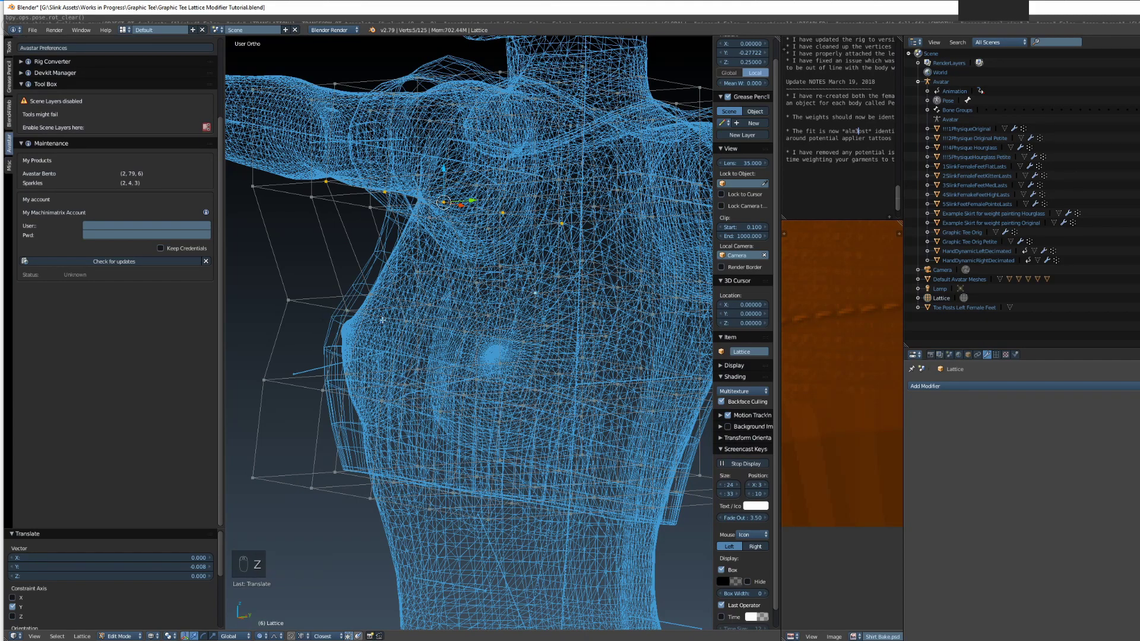
{"action": "key", "text": "KP_3"}
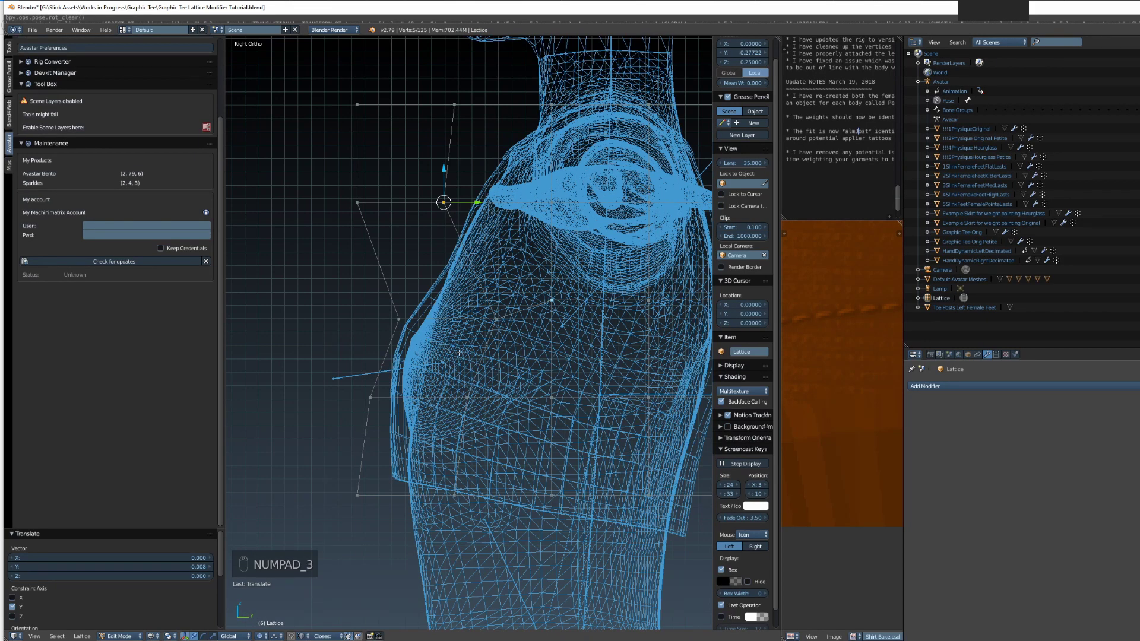
Select the front two columns of lattice points at mid-height and one row below, scale them to about 0.866 along X, and exit lattice editing
{"action": "key", "text": "a"}
{"action": "key", "text": "a"}
{"action": "key", "text": "b"}
{"action": "left_click_drag", "start_coordinate": [514, 301], "coordinate": [354, 413]}
{"action": "key", "text": "KP_1"}
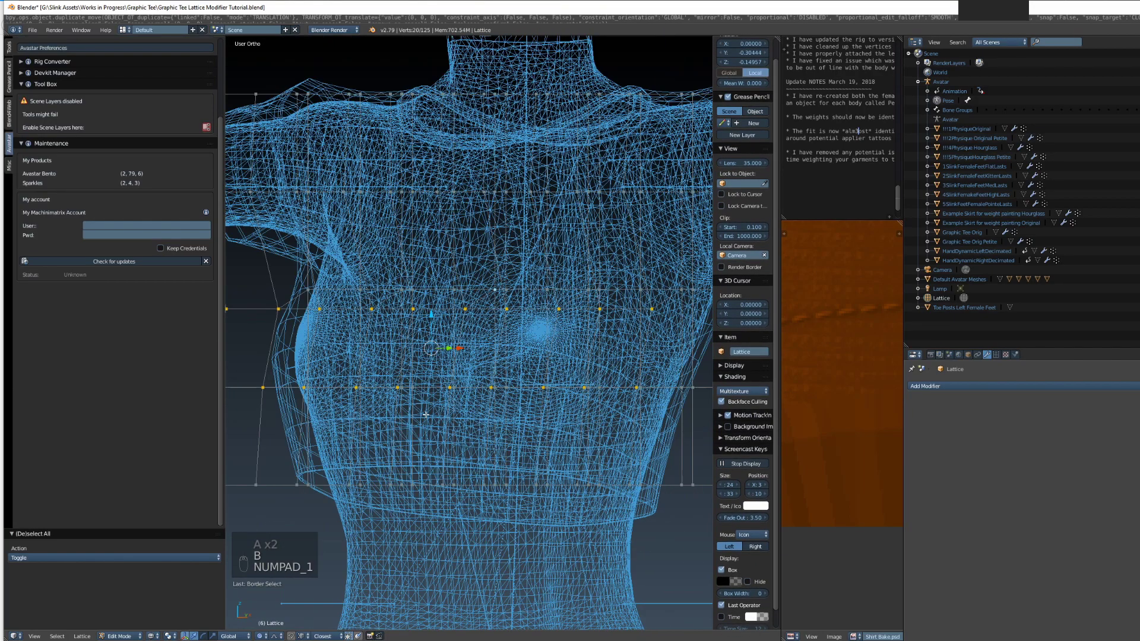
{"action": "key", "text": "z"}
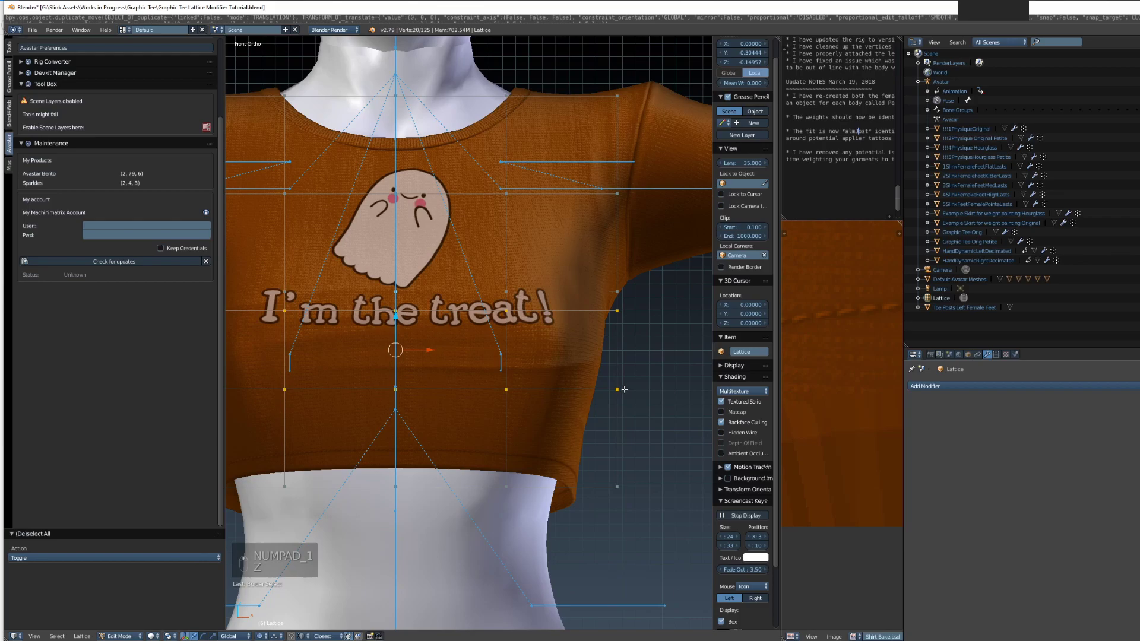
{"action": "key", "text": "s"}
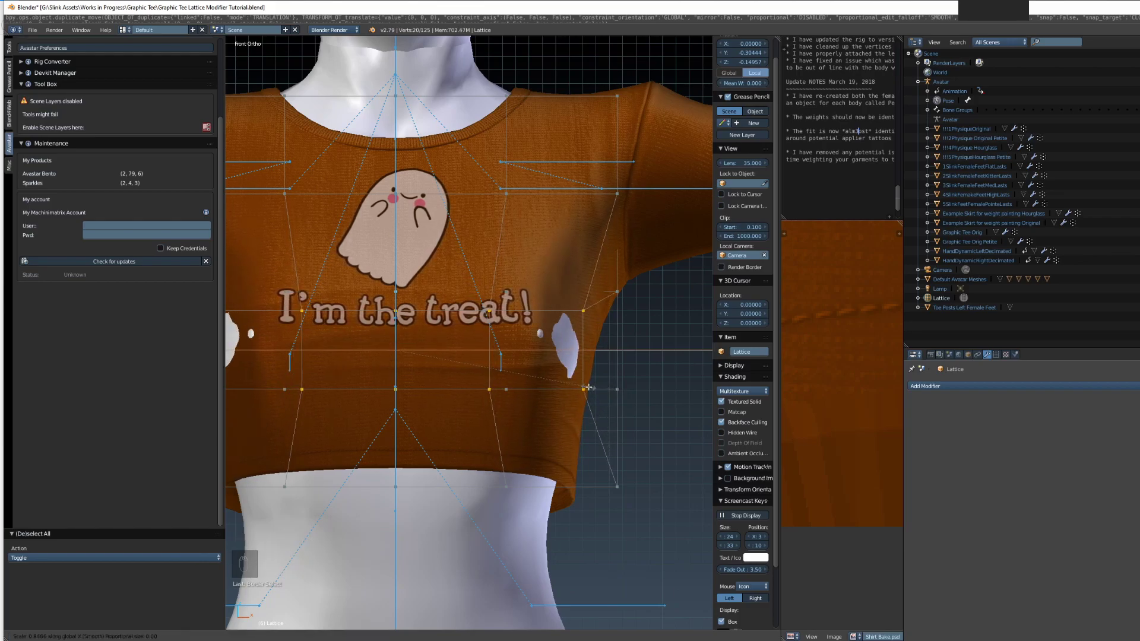
{"action": "left_click", "coordinate": [634, 389]}
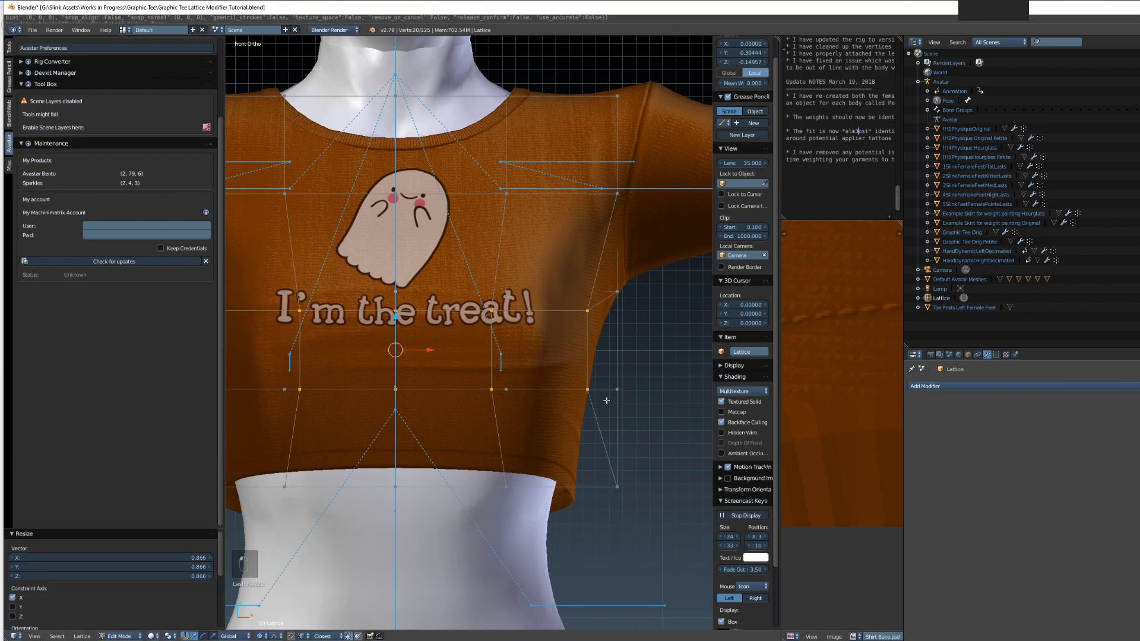
{"action": "middle_click_drag", "start_coordinate": [542, 423], "coordinate": [647, 413], "text": "shift"}
{"action": "scroll", "coordinate": [665, 414], "scroll_direction": "down", "scroll_amount": 2}
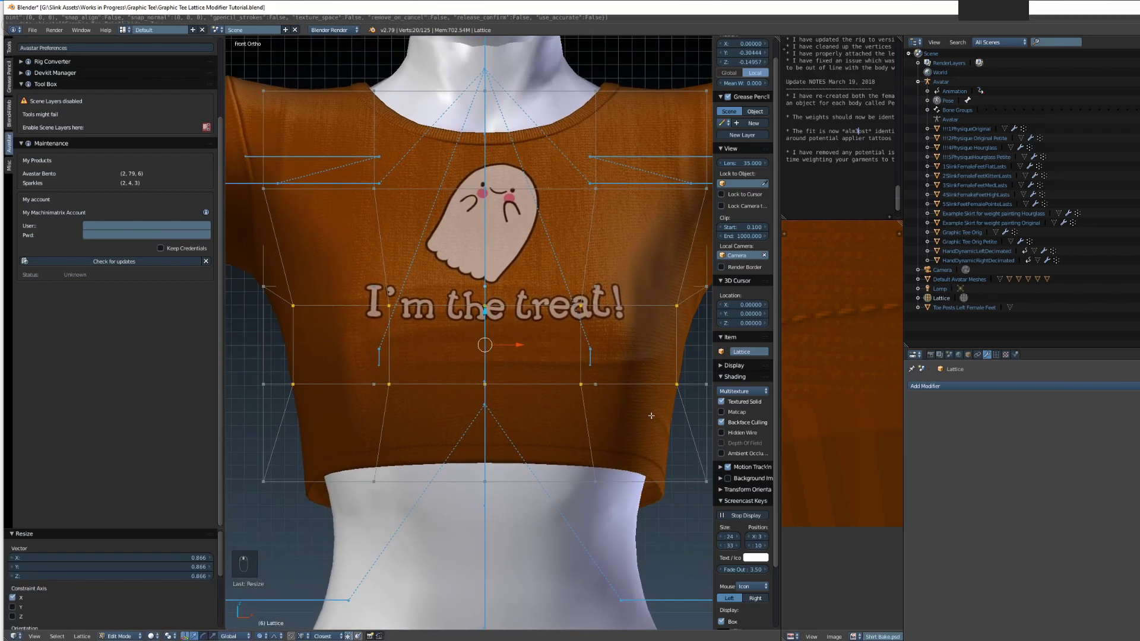
{"action": "key", "text": "KP_3"}
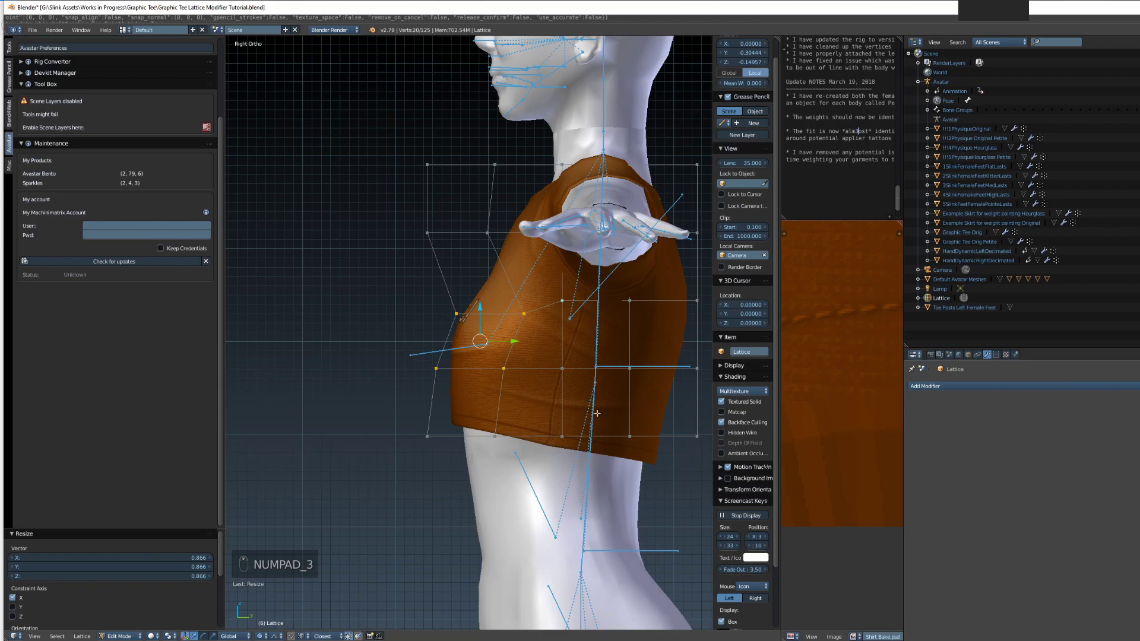
{"action": "middle_click_drag", "start_coordinate": [585, 396], "coordinate": [585, 408], "text": "shift"}
{"action": "middle_click_drag", "start_coordinate": [510, 267], "coordinate": [534, 466]}
{"action": "key", "text": "Tab"}
Try to delete the lattice object, and undo the deletion
{"action": "key", "text": "a"}
{"action": "key", "text": "a"}
{"action": "right_click", "coordinate": [388, 420]}
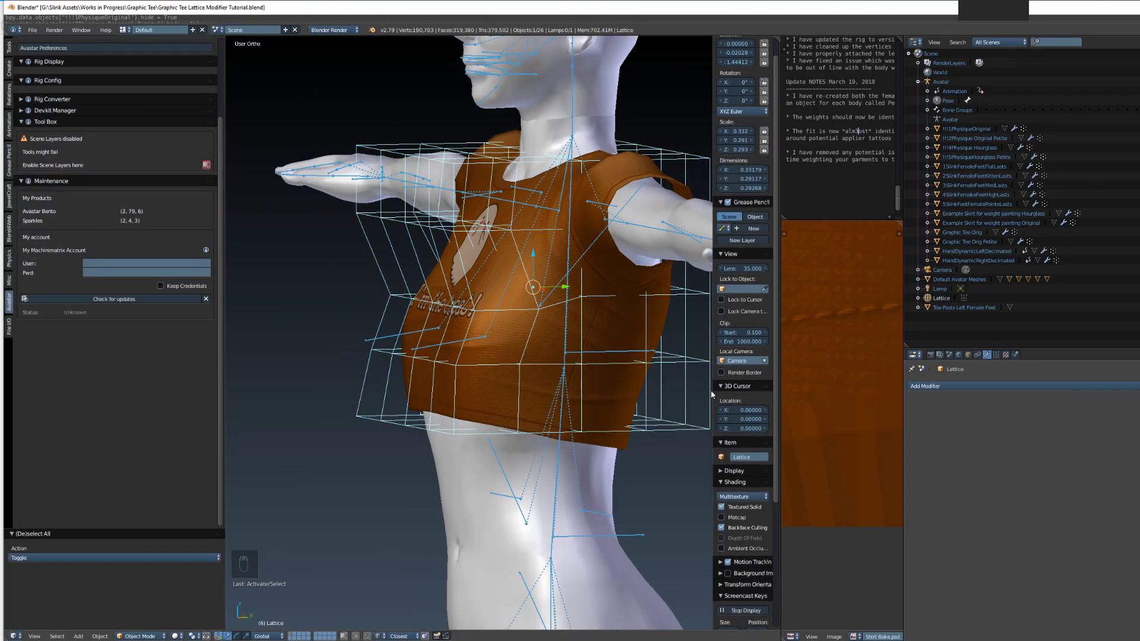
{"action": "left_click", "coordinate": [438, 318]}
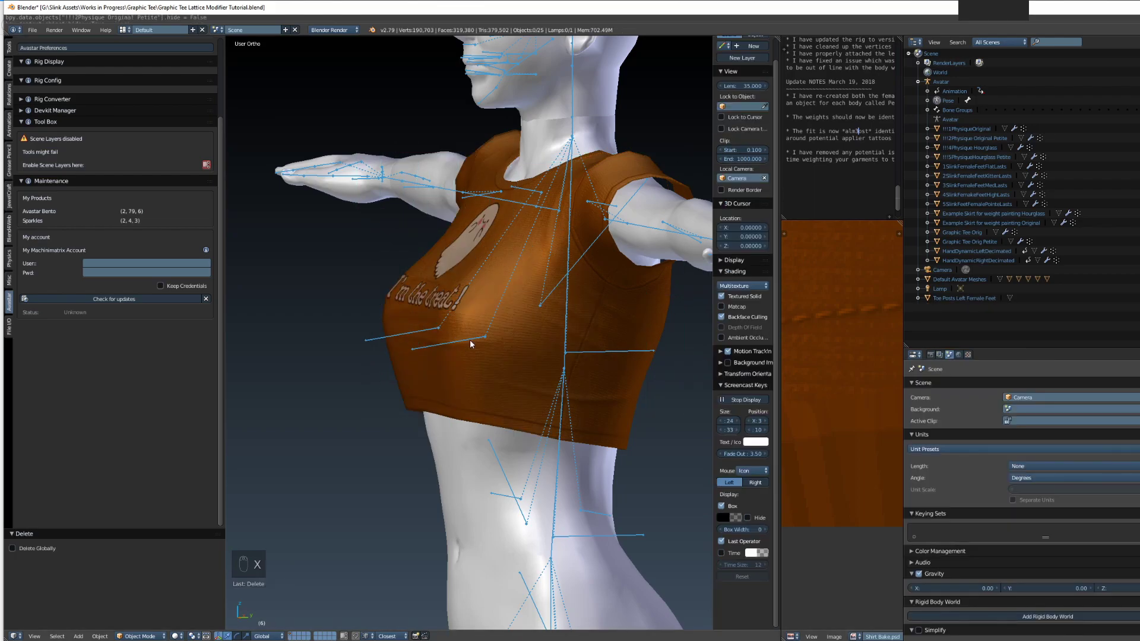
{"action": "key", "text": "ctrl+z"}
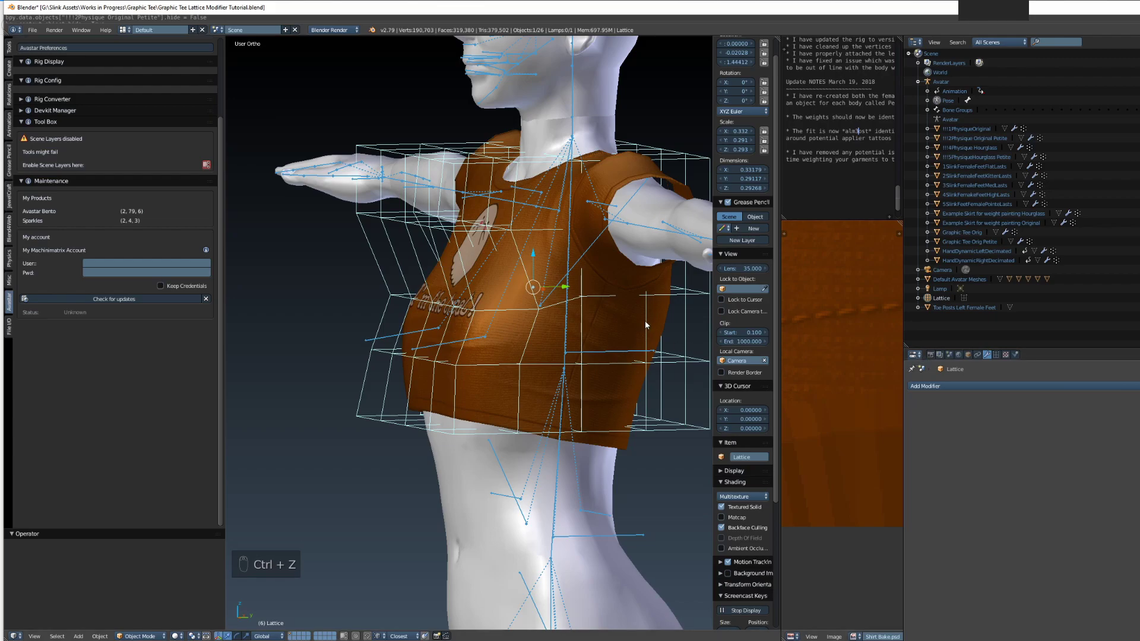
Select Graphic Tee Orig Petite and apply its Lattice modifier
{"action": "right_click", "coordinate": [645, 320]}
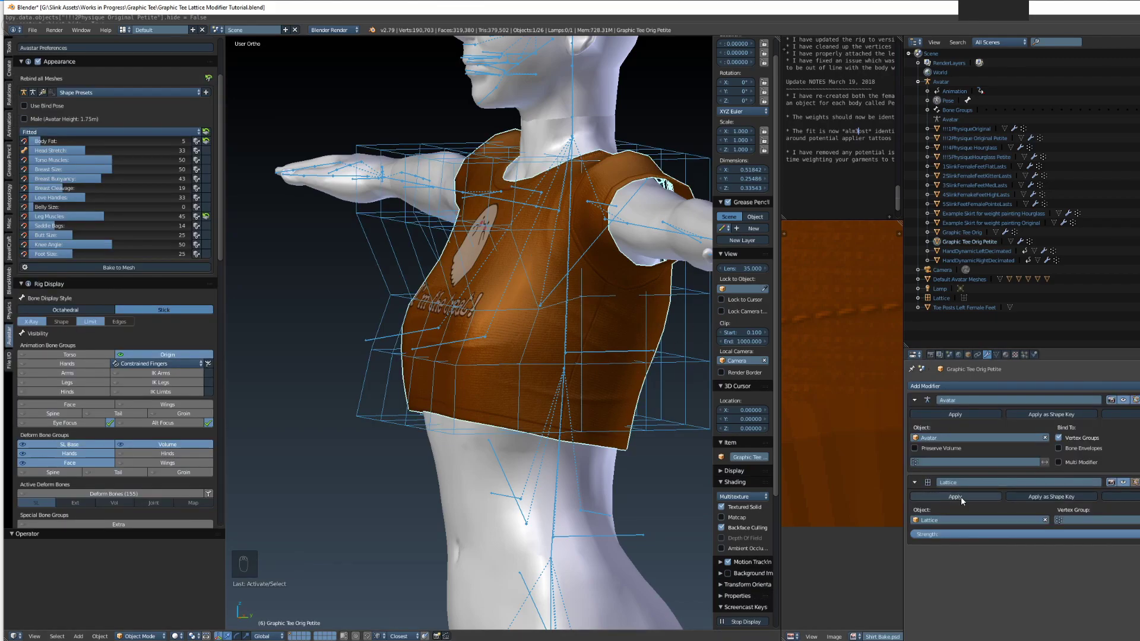
{"action": "middle_click_drag", "start_coordinate": [673, 389], "coordinate": [640, 380], "text": "shift"}
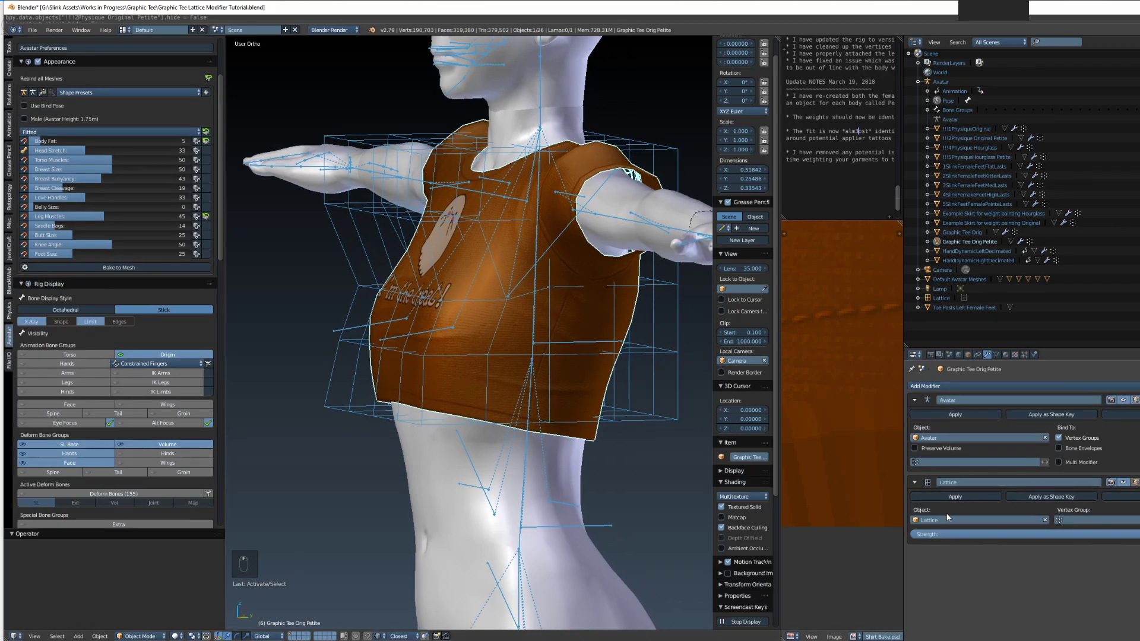
{"action": "left_click", "coordinate": [955, 497]}
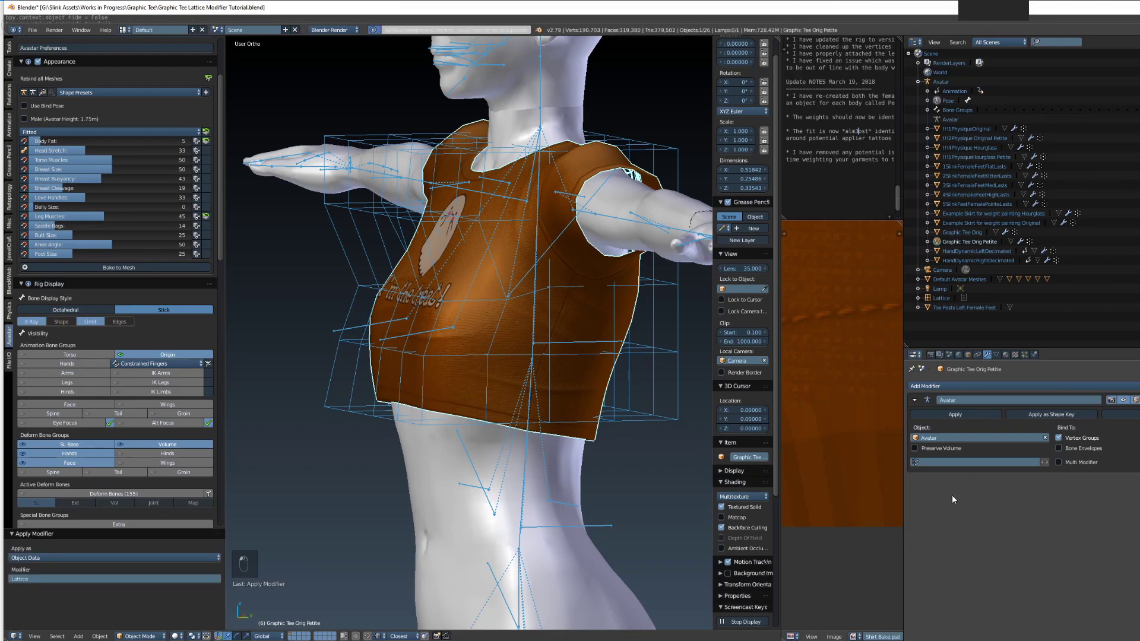
Delete the lattice object from the scene and reselect the petite tee
{"action": "middle_click_drag", "start_coordinate": [505, 386], "coordinate": [618, 423], "text": "shift"}
{"action": "right_click", "coordinate": [394, 377]}
{"action": "left_click", "coordinate": [394, 374]}
{"action": "scroll", "coordinate": [593, 419], "scroll_direction": "up", "scroll_amount": 3}
{"action": "right_click", "coordinate": [592, 424]}
{"action": "scroll", "coordinate": [606, 427], "scroll_direction": "down", "scroll_amount": 2}
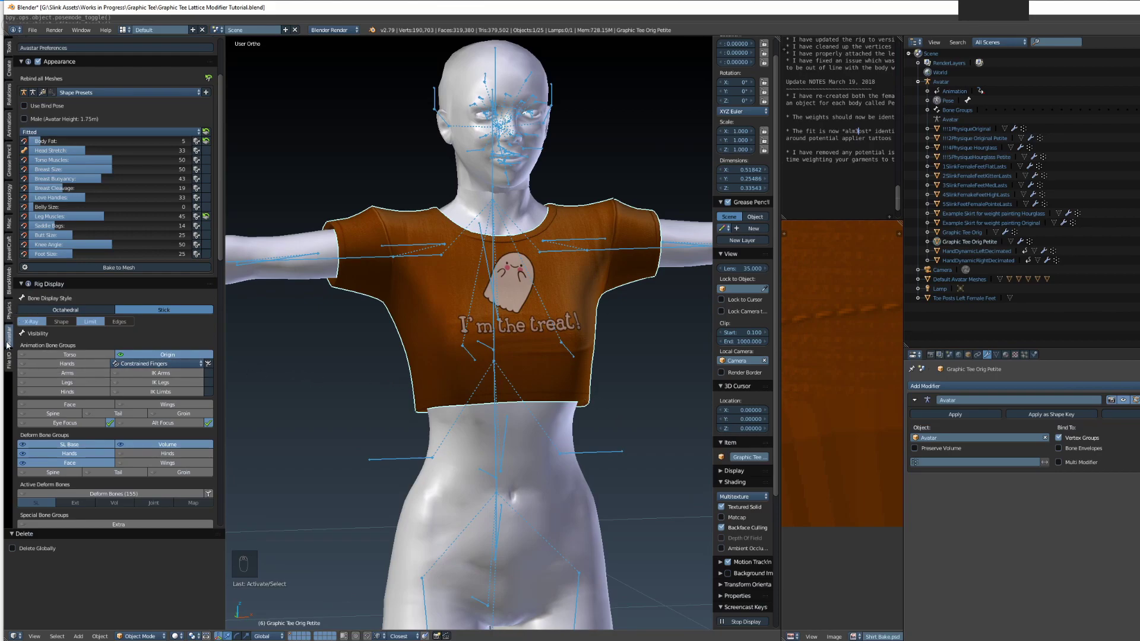
Rebind the petite tee to the armature using the Avatar skinning tools
{"action": "scroll", "coordinate": [72, 365], "scroll_direction": "down", "scroll_amount": 8}
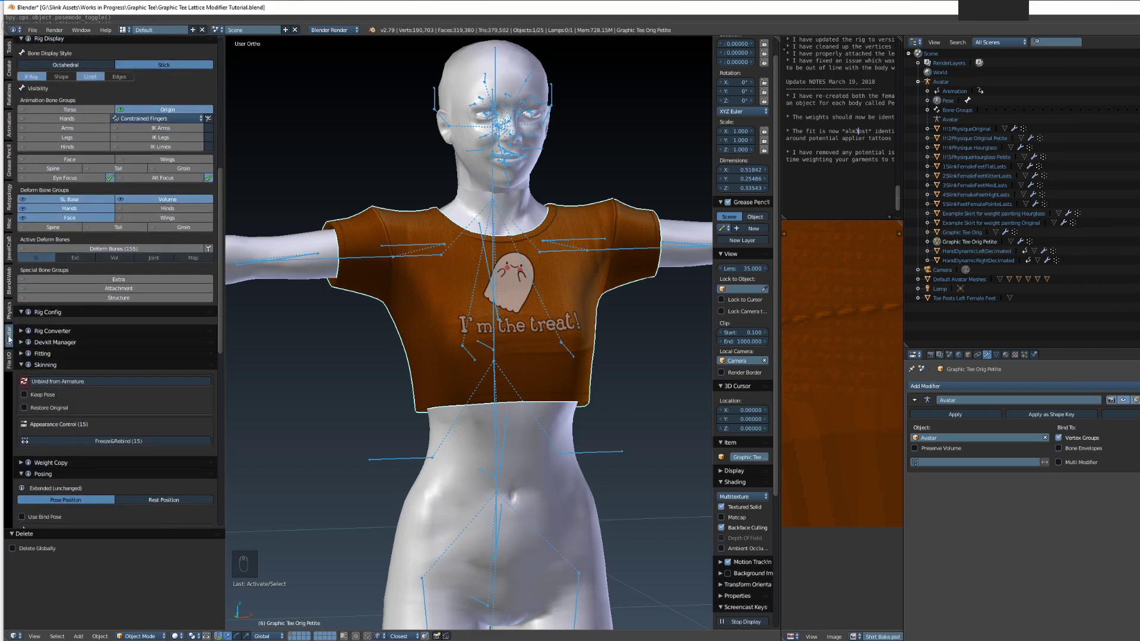
{"action": "scroll", "coordinate": [9, 340], "scroll_direction": "up", "scroll_amount": 10}
{"action": "scroll", "coordinate": [9, 339], "scroll_direction": "down", "scroll_amount": 10}
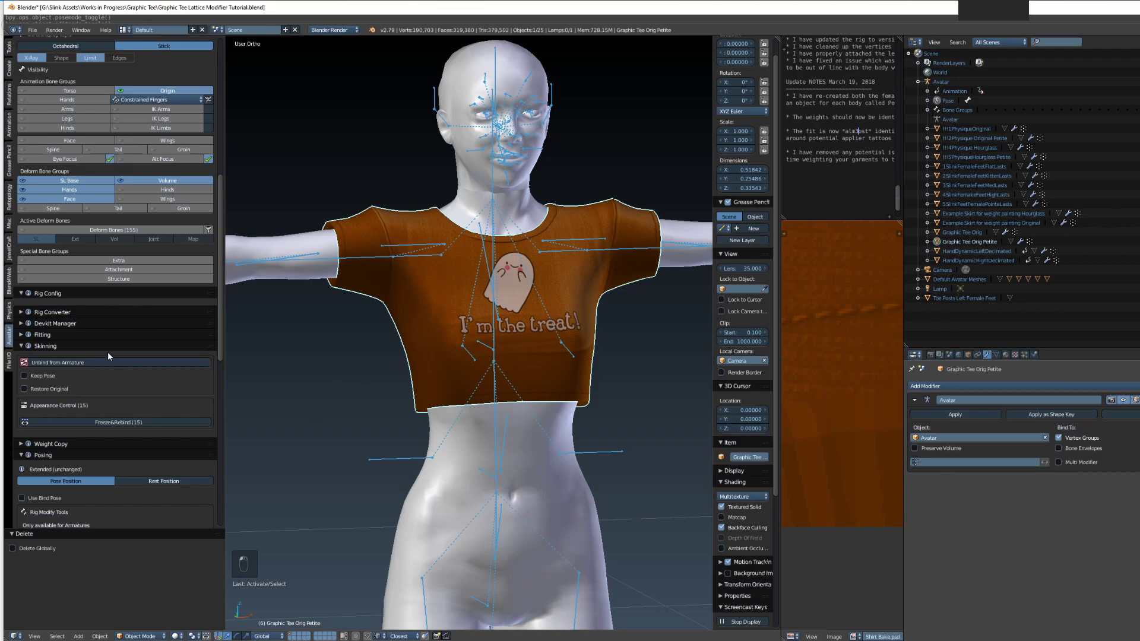
{"action": "scroll", "coordinate": [70, 380], "scroll_direction": "down", "scroll_amount": 1}
{"action": "scroll", "coordinate": [571, 429], "scroll_direction": "up", "scroll_amount": 5}
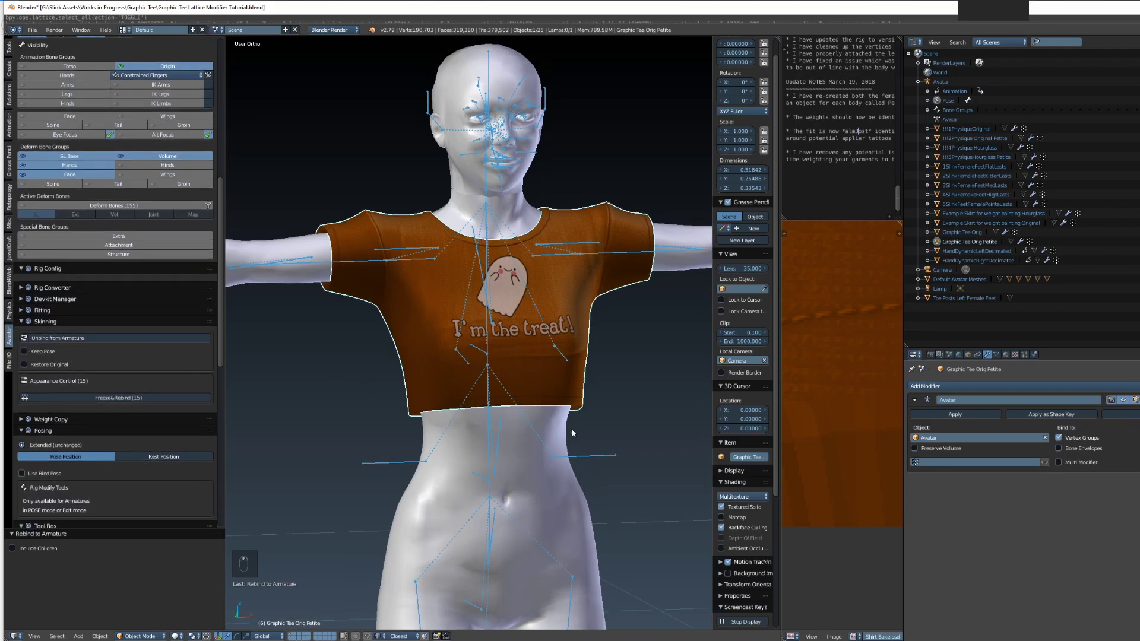
Reselect the petite tee and display its mesh data with the vertex groups list
{"action": "right_click", "coordinate": [517, 369]}
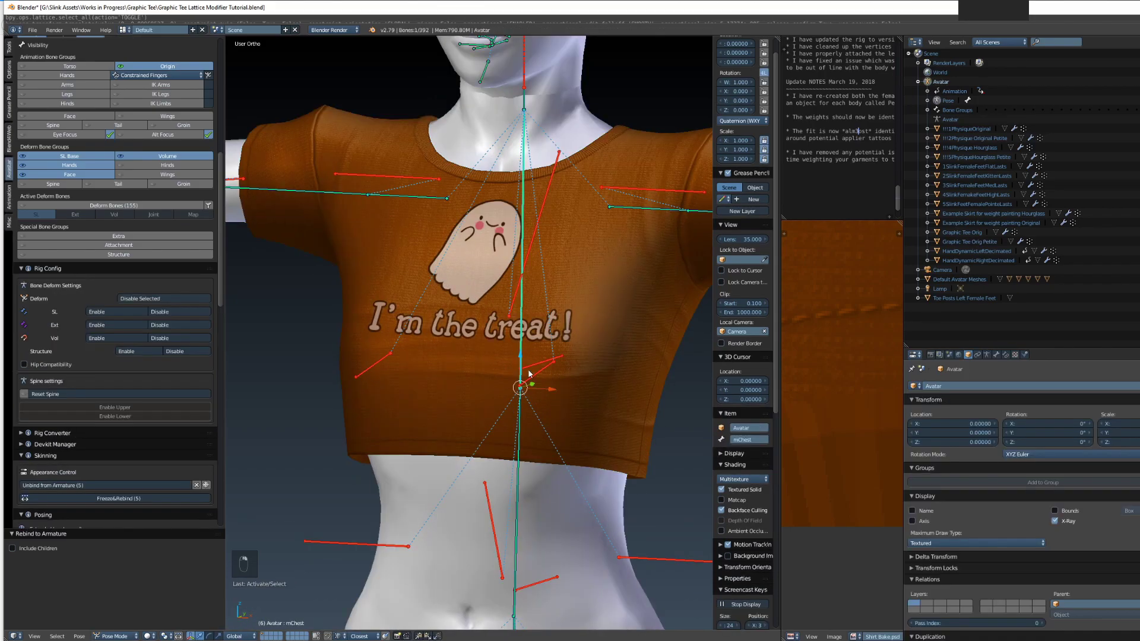
{"action": "middle_click_drag", "start_coordinate": [530, 376], "coordinate": [578, 382]}
{"action": "key", "text": "a"}
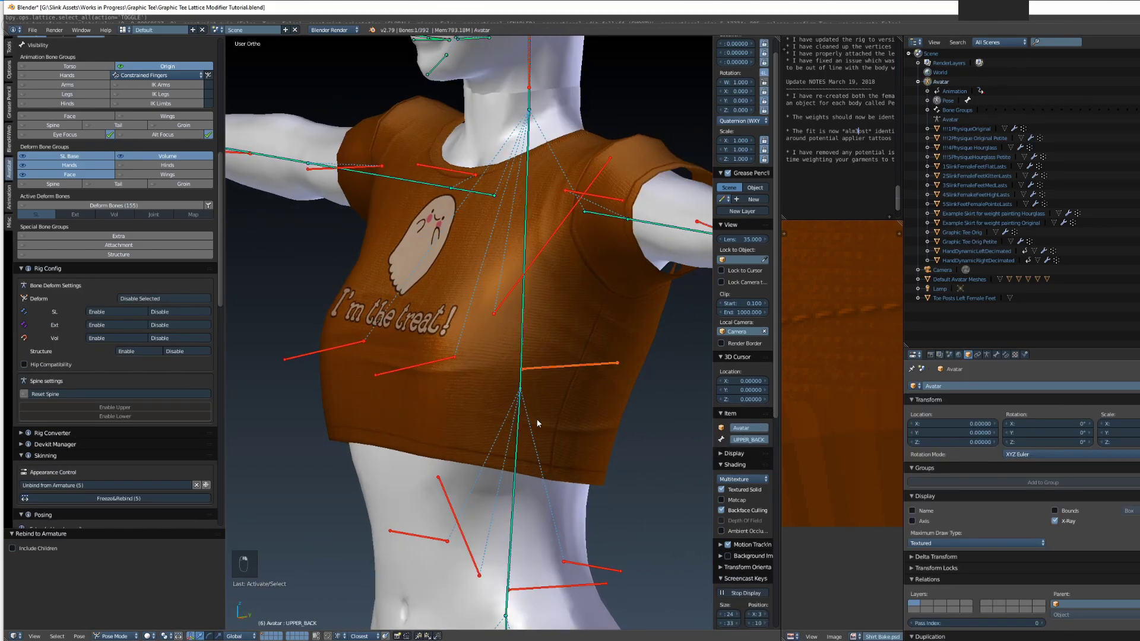
{"action": "middle_click_drag", "start_coordinate": [536, 422], "coordinate": [605, 422], "text": "shift"}
{"action": "right_click", "coordinate": [495, 411]}
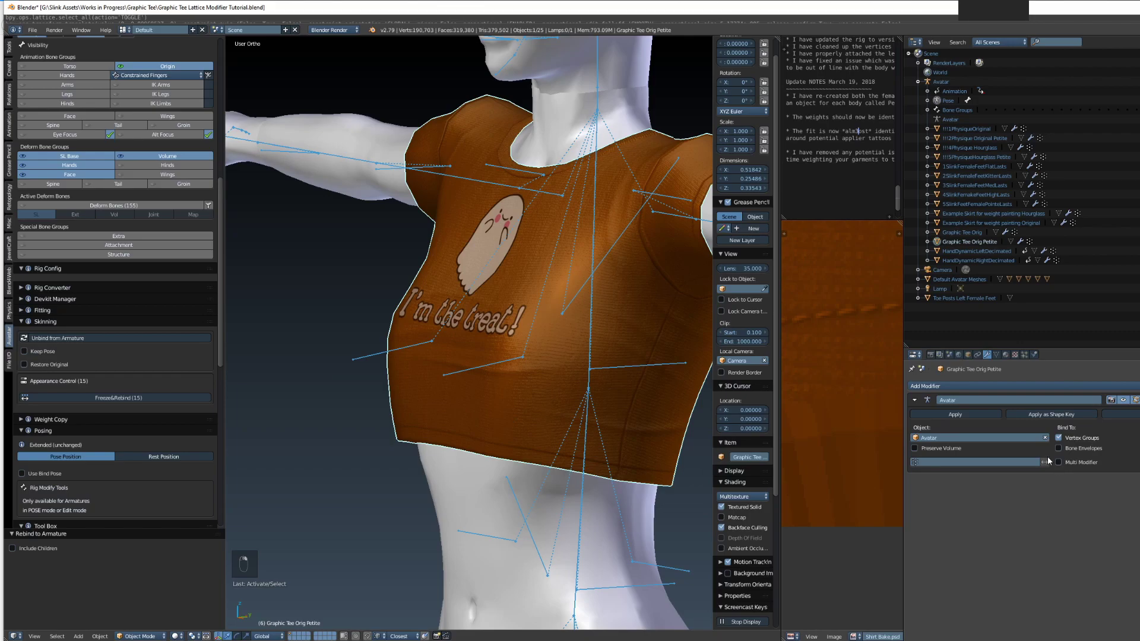
{"action": "left_click", "coordinate": [996, 354]}
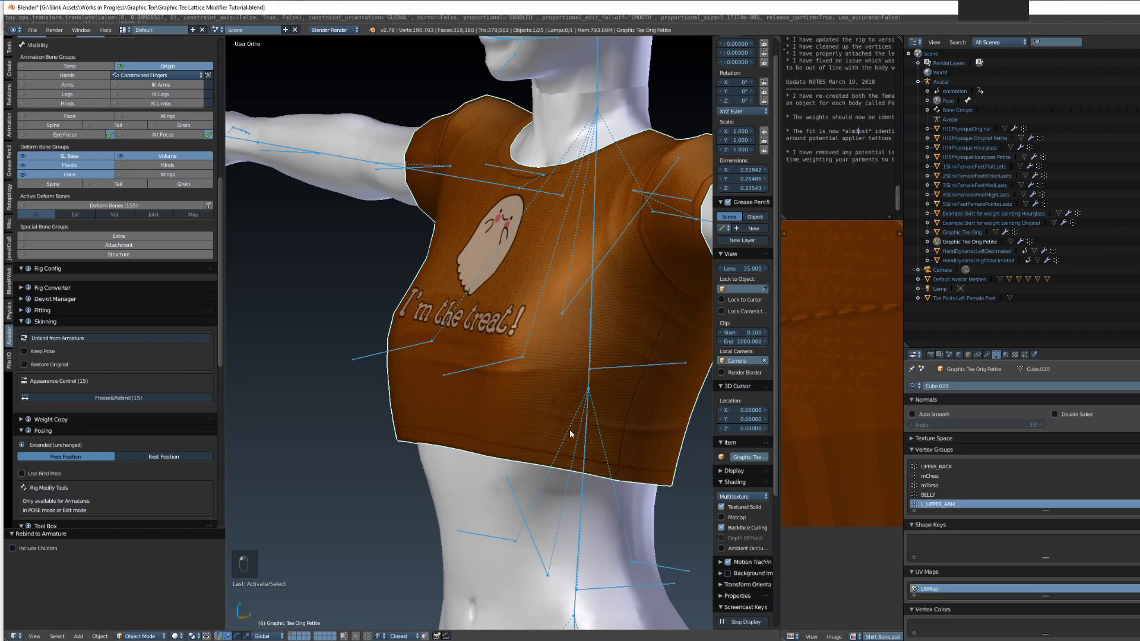
Check the names of the pec bones on the Avatar armature and reselect the petite tee
{"action": "middle_click_drag", "start_coordinate": [576, 427], "coordinate": [453, 324]}
{"action": "middle_click_drag", "start_coordinate": [500, 384], "coordinate": [649, 175]}
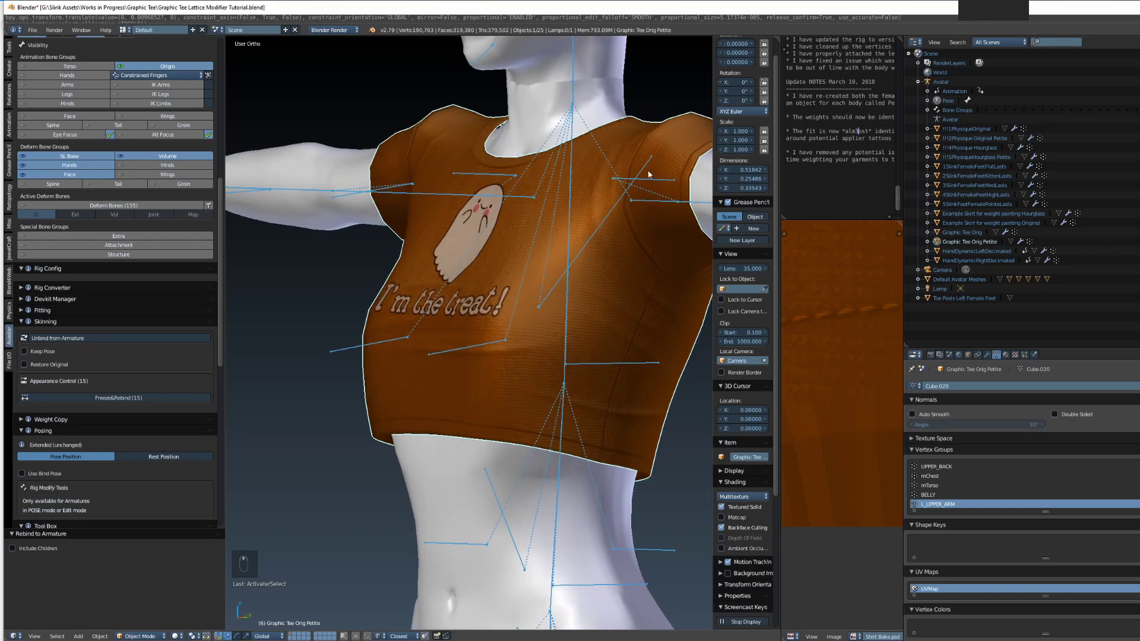
{"action": "scroll", "coordinate": [621, 351], "scroll_direction": "down", "scroll_amount": 2}
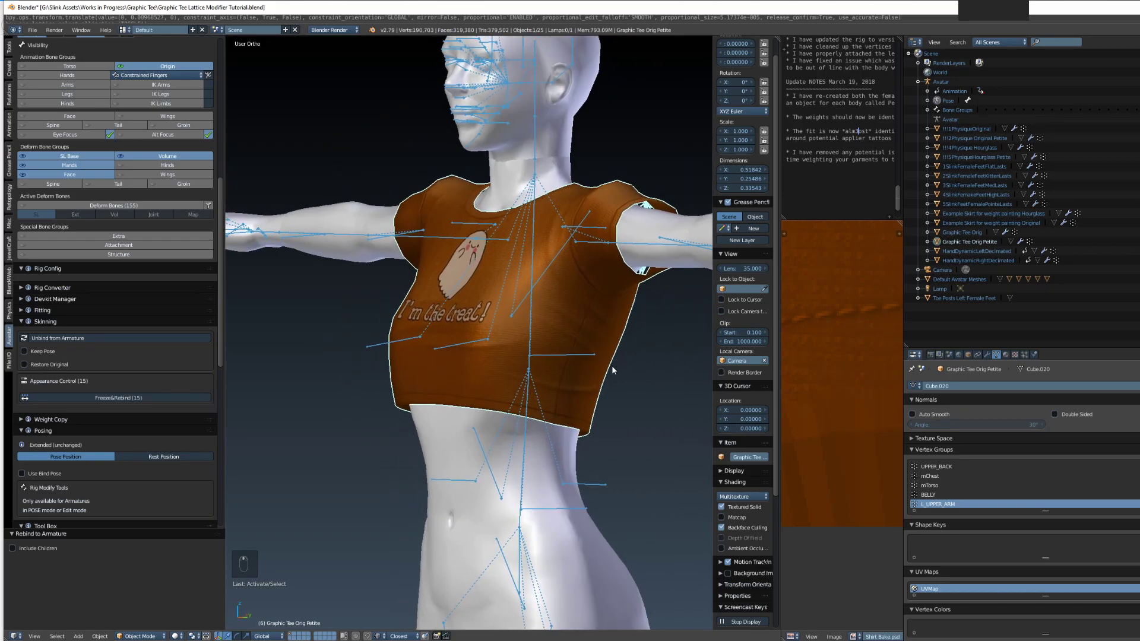
{"action": "right_click", "coordinate": [452, 350]}
{"action": "key", "text": "ctrl+Tab"}
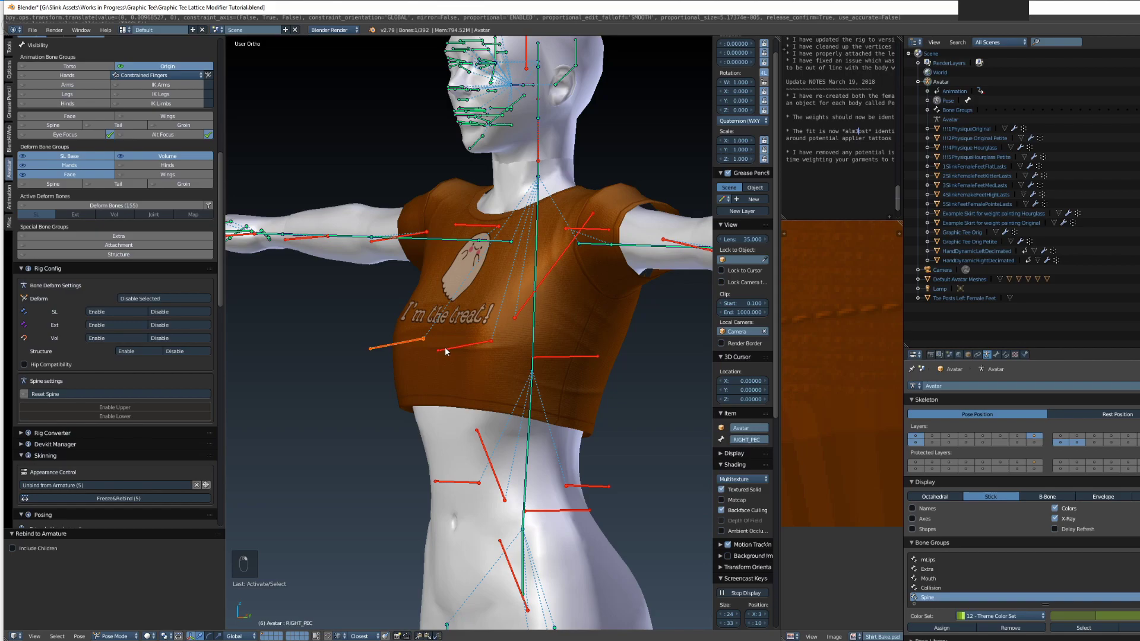
{"action": "key", "text": "ctrl+Tab"}
{"action": "right_click", "coordinate": [426, 360]}
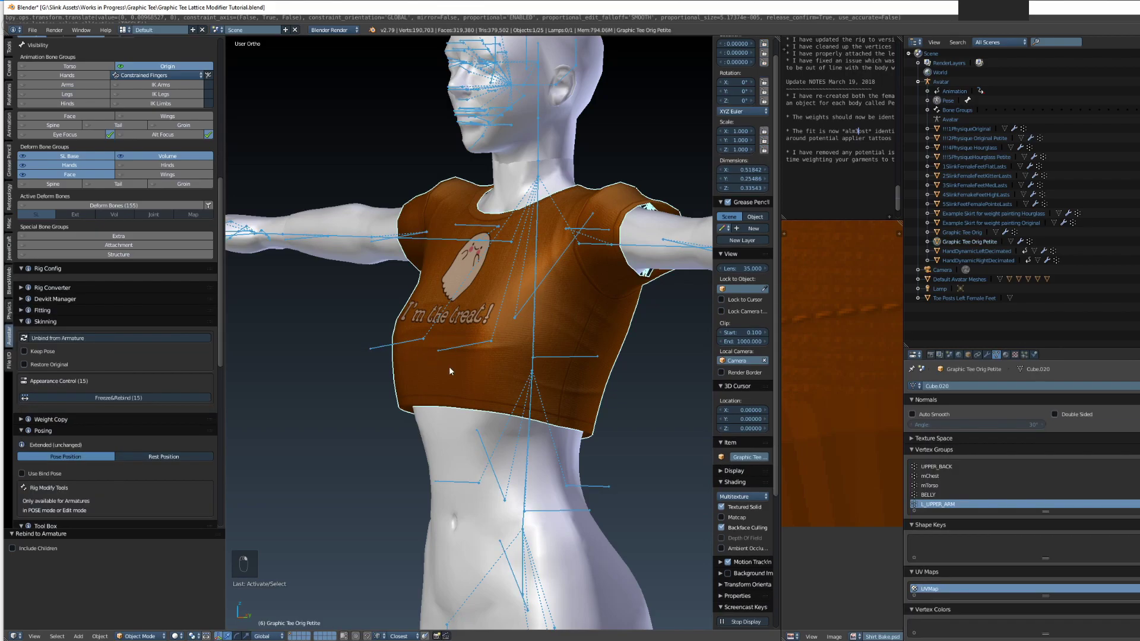
Remove the LEFT_PEC and RIGHT_PEC vertex groups from the petite tee
{"action": "scroll", "coordinate": [943, 499], "scroll_direction": "up", "scroll_amount": 1}
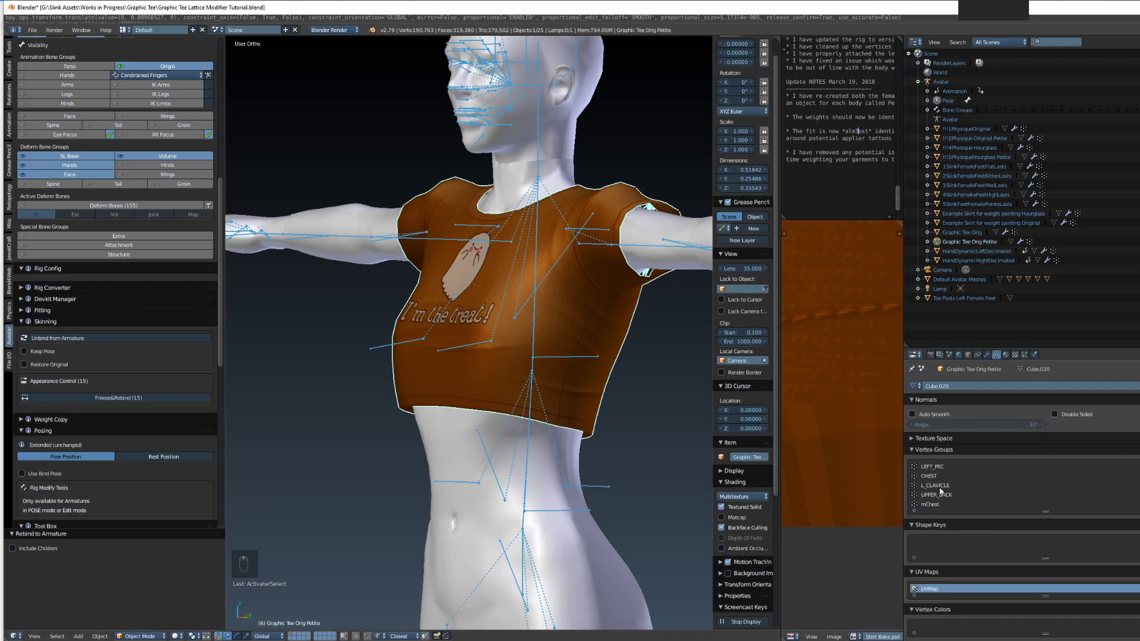
{"action": "left_click", "coordinate": [948, 468]}
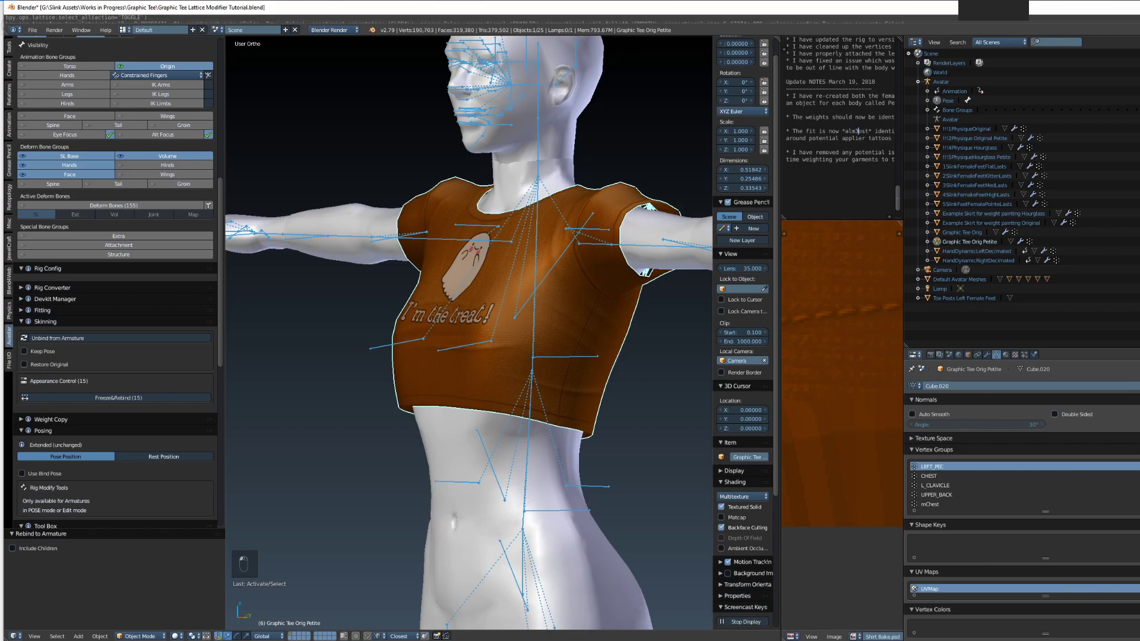
{"action": "scroll", "coordinate": [980, 491], "scroll_direction": "down", "scroll_amount": 4}
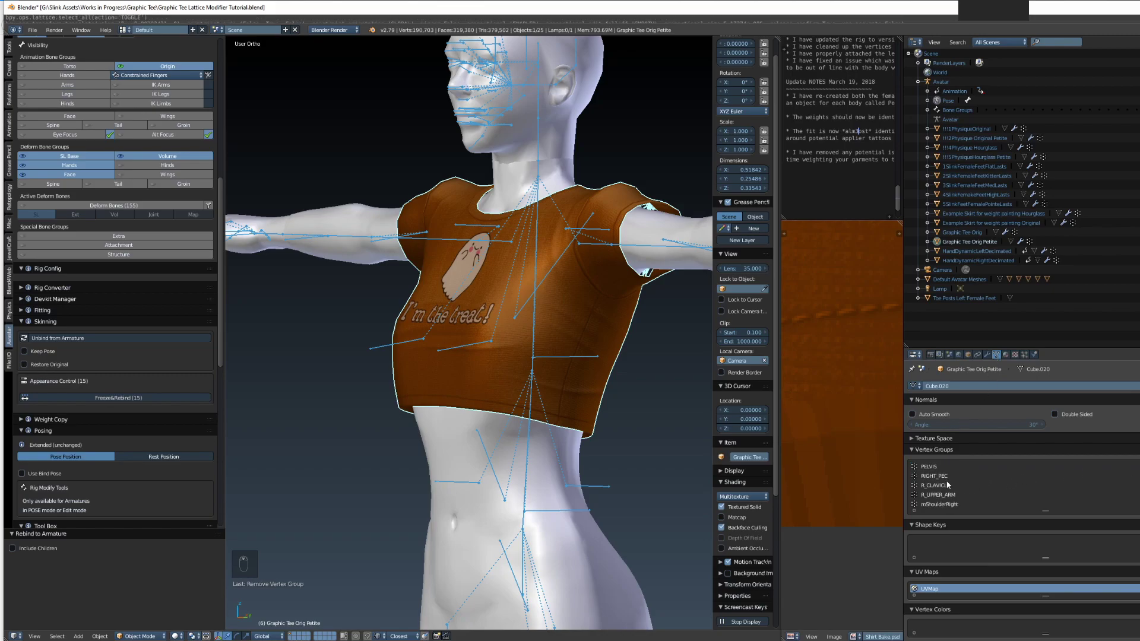
{"action": "left_click", "coordinate": [950, 476]}
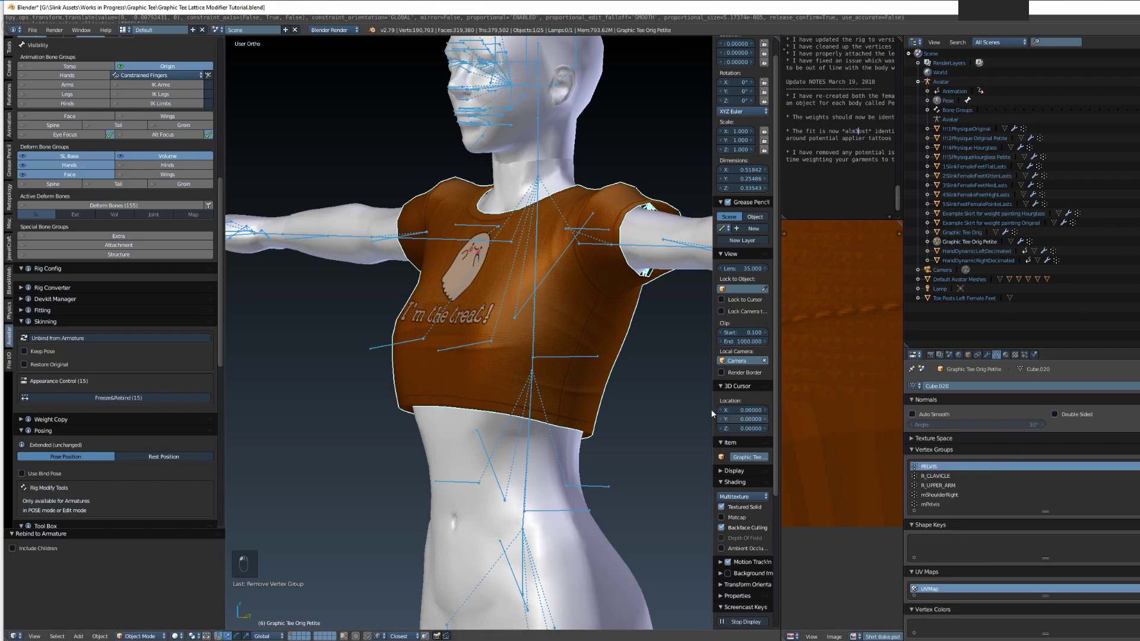
Switch the petite tee to Weight Paint mode and select the LEFT_PEC bone to inspect its weights on the chest
{"action": "middle_click_drag", "start_coordinate": [515, 382], "coordinate": [521, 391], "text": "shift"}
{"action": "right_click", "coordinate": [483, 389]}
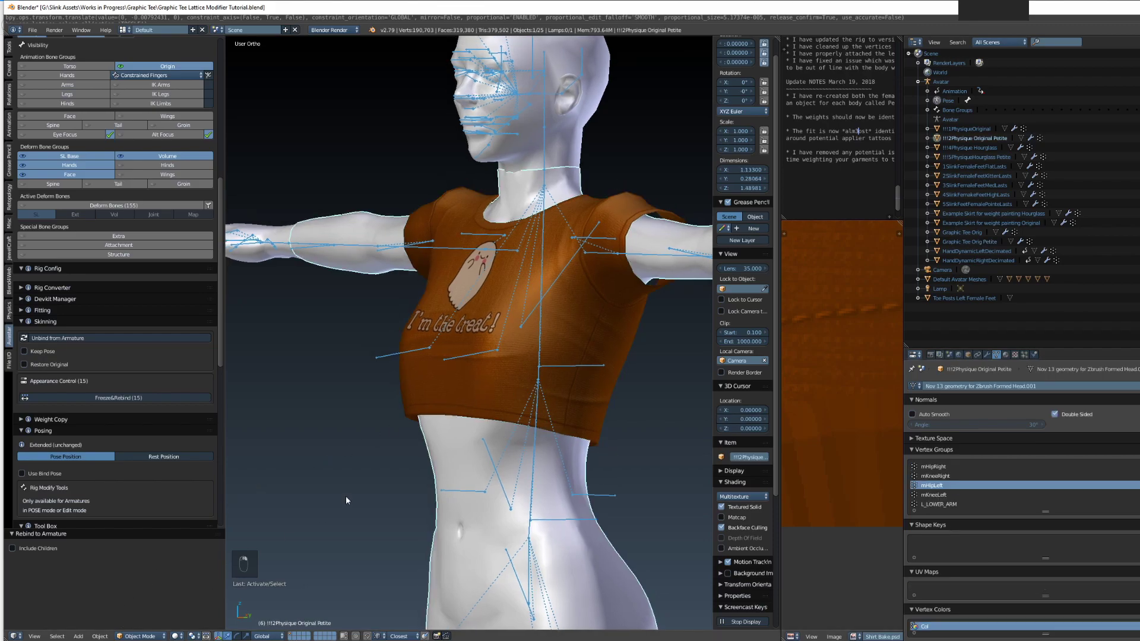
{"action": "right_click", "coordinate": [413, 409]}
{"action": "left_click", "coordinate": [136, 636]}
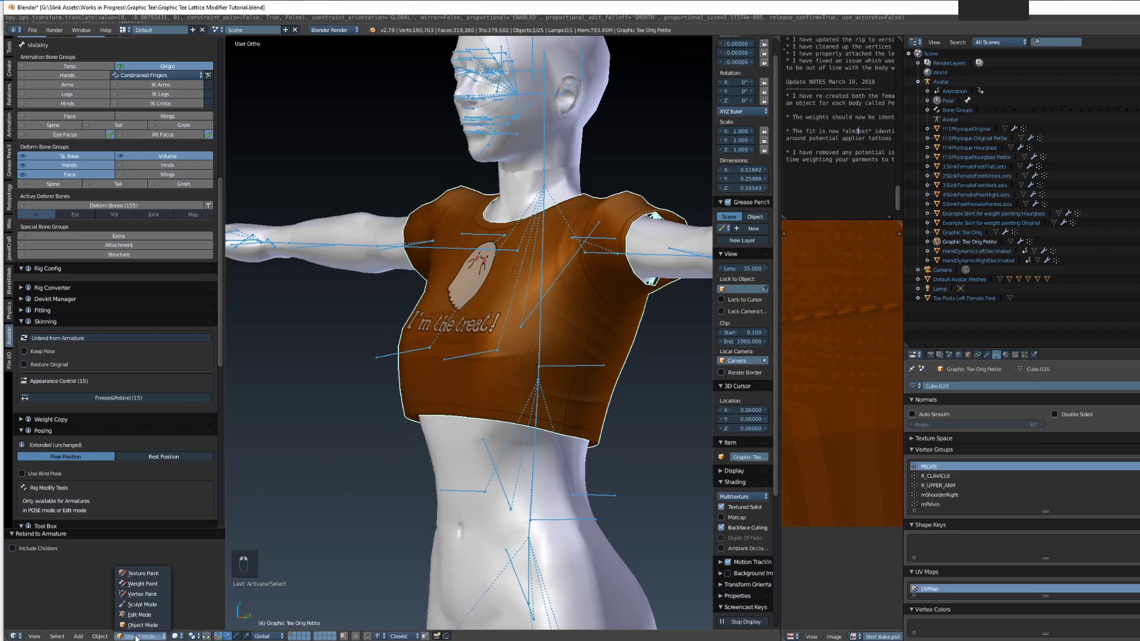
{"action": "left_click", "coordinate": [140, 583]}
{"action": "scroll", "coordinate": [417, 385], "scroll_direction": "up", "scroll_amount": 1}
{"action": "right_click", "coordinate": [454, 362]}
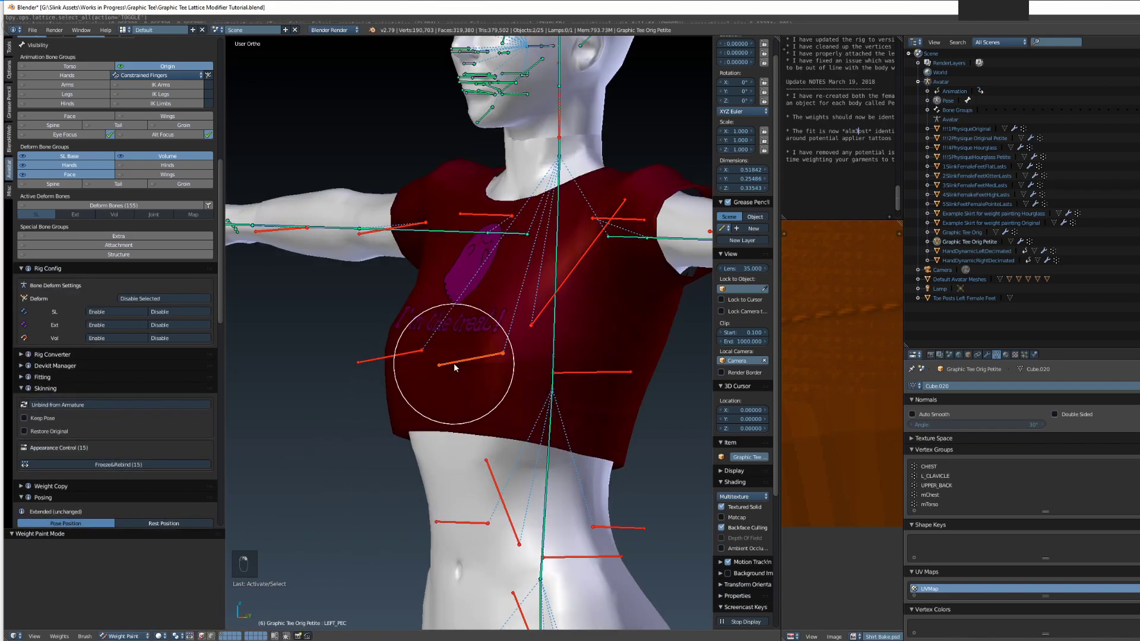
{"action": "mouse_move", "coordinate": [466, 377]}
{"action": "middle_mouse_down"}
{"action": "mouse_move", "coordinate": [653, 432]}
{"action": "mouse_move", "coordinate": [607, 424]}
{"action": "middle_mouse_up"}
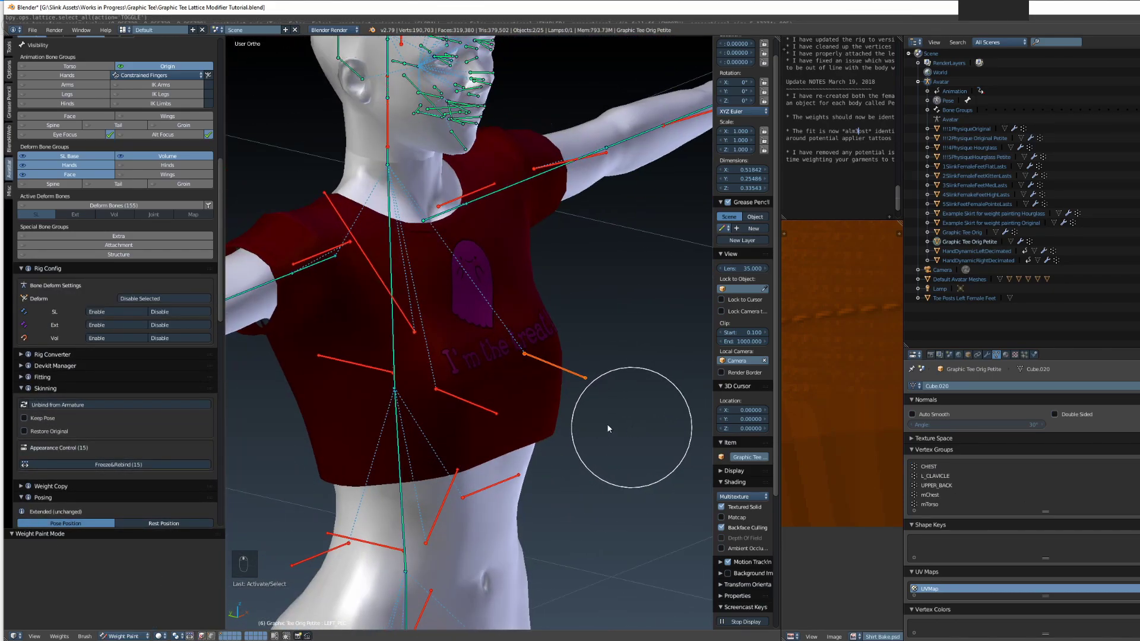
Set the avatar's Breast Size to 100 and check the tee against the enlarged chest in wireframe display
{"action": "left_click", "coordinate": [9, 48]}
{"action": "left_click", "coordinate": [9, 174]}
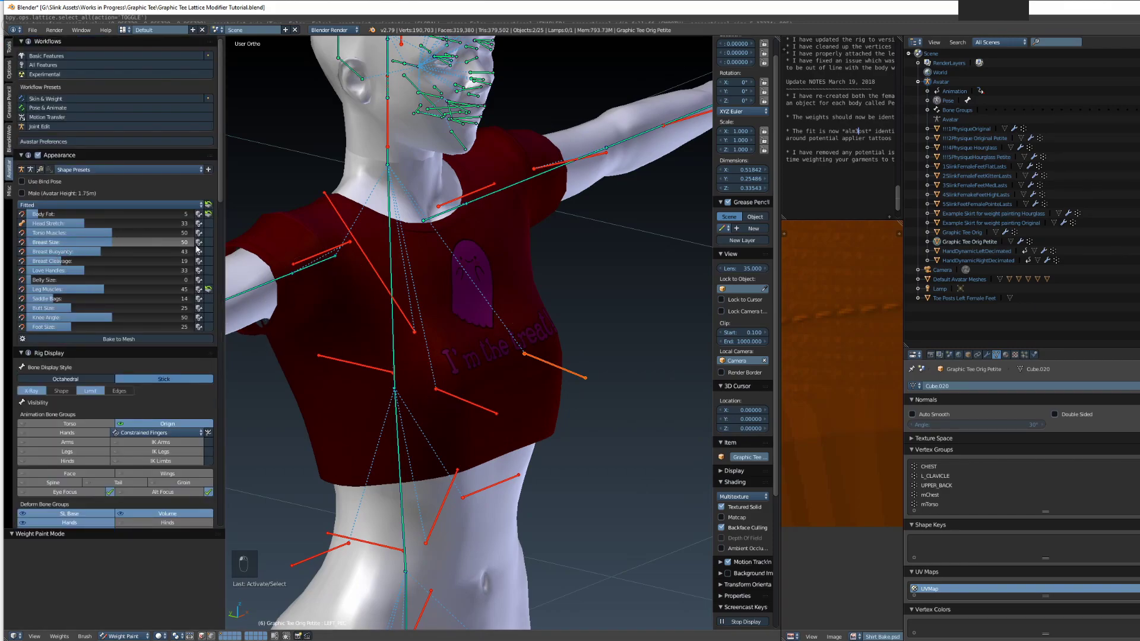
{"action": "left_click_drag", "start_coordinate": [248, 253], "coordinate": [249, 253]}
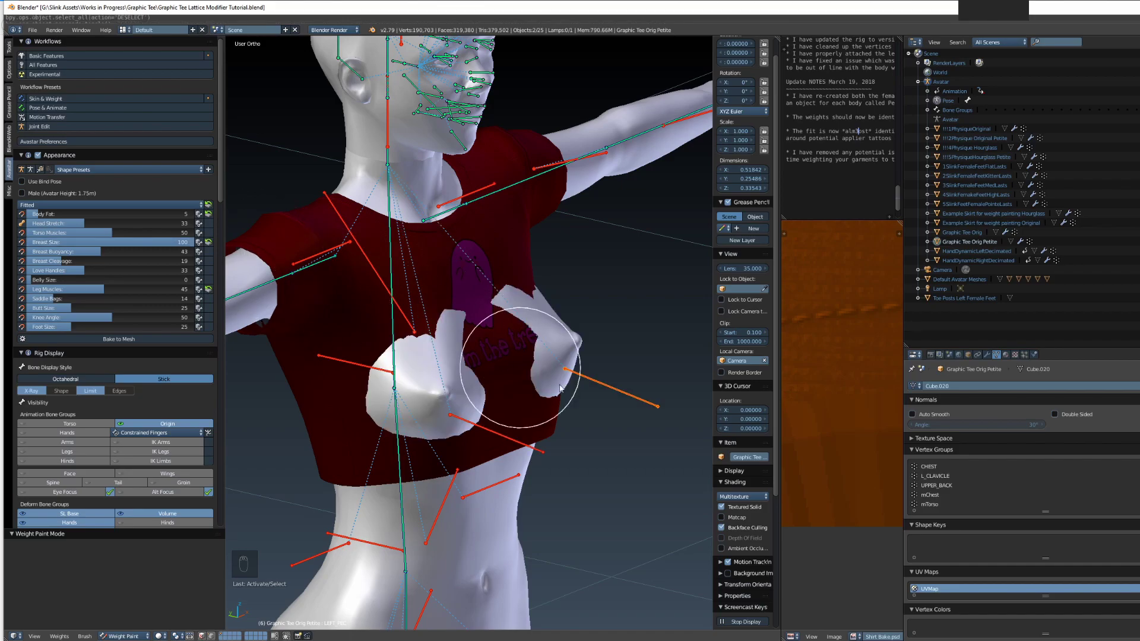
{"action": "mouse_move", "coordinate": [560, 389]}
{"action": "middle_mouse_down"}
{"action": "mouse_move", "coordinate": [580, 356]}
{"action": "mouse_move", "coordinate": [603, 364]}
{"action": "mouse_move", "coordinate": [431, 371]}
{"action": "mouse_move", "coordinate": [522, 407]}
{"action": "mouse_move", "coordinate": [474, 418]}
{"action": "mouse_move", "coordinate": [518, 433]}
{"action": "middle_mouse_up"}
{"action": "key", "text": "z"}
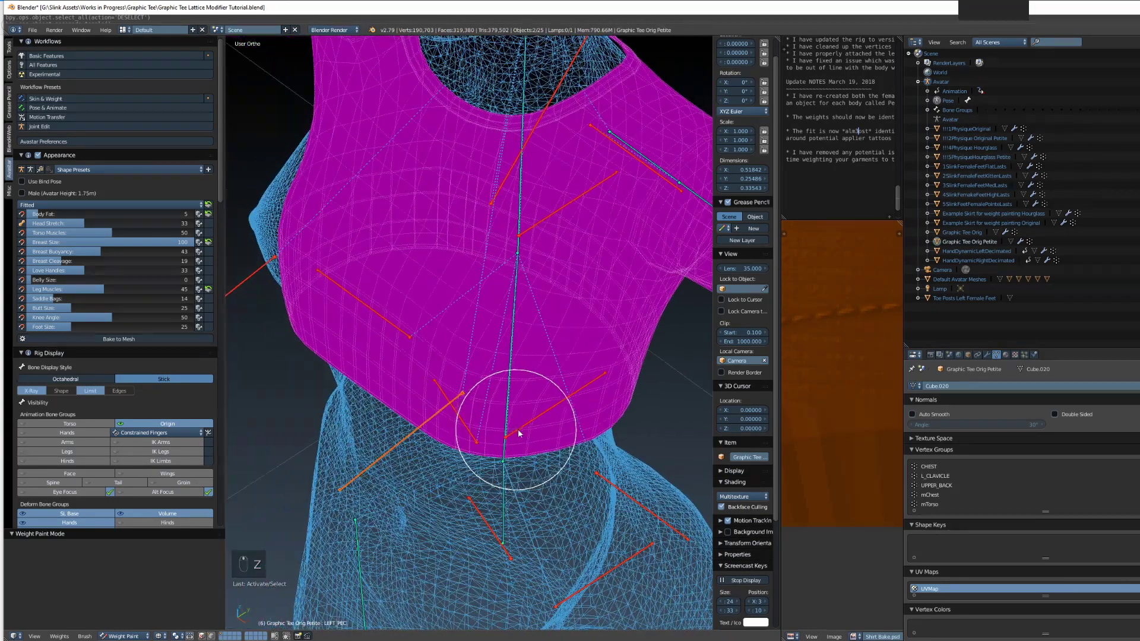
Return the view to solid shading and turn on Wire display for the petite tee in its object display settings
{"action": "key", "text": "z"}
{"action": "left_click", "coordinate": [724, 509]}
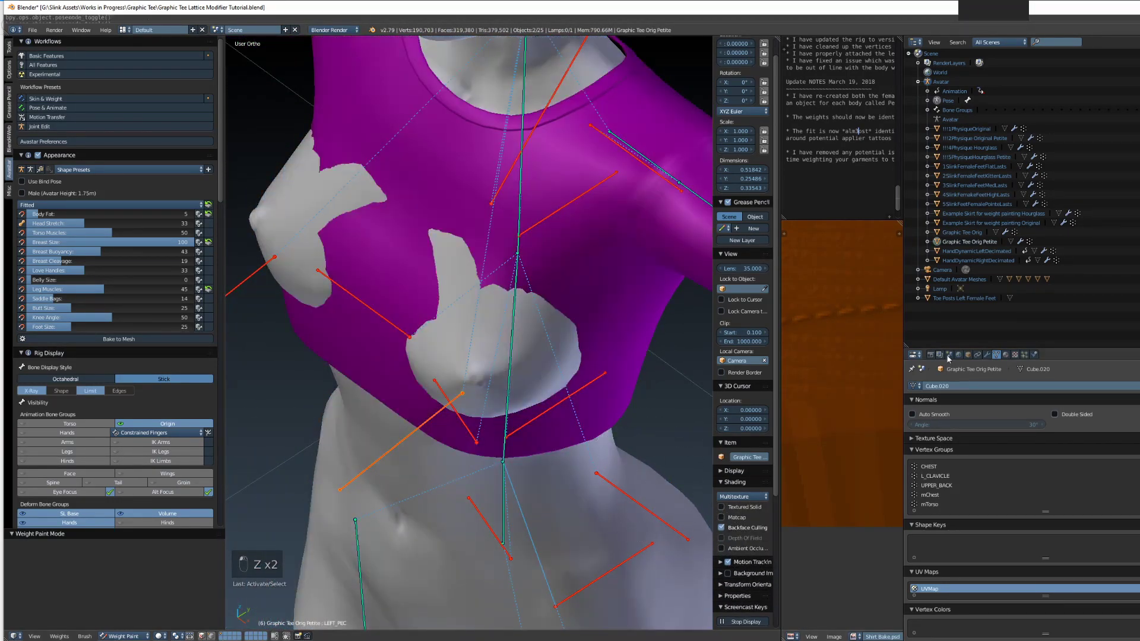
{"action": "left_click", "coordinate": [968, 354]}
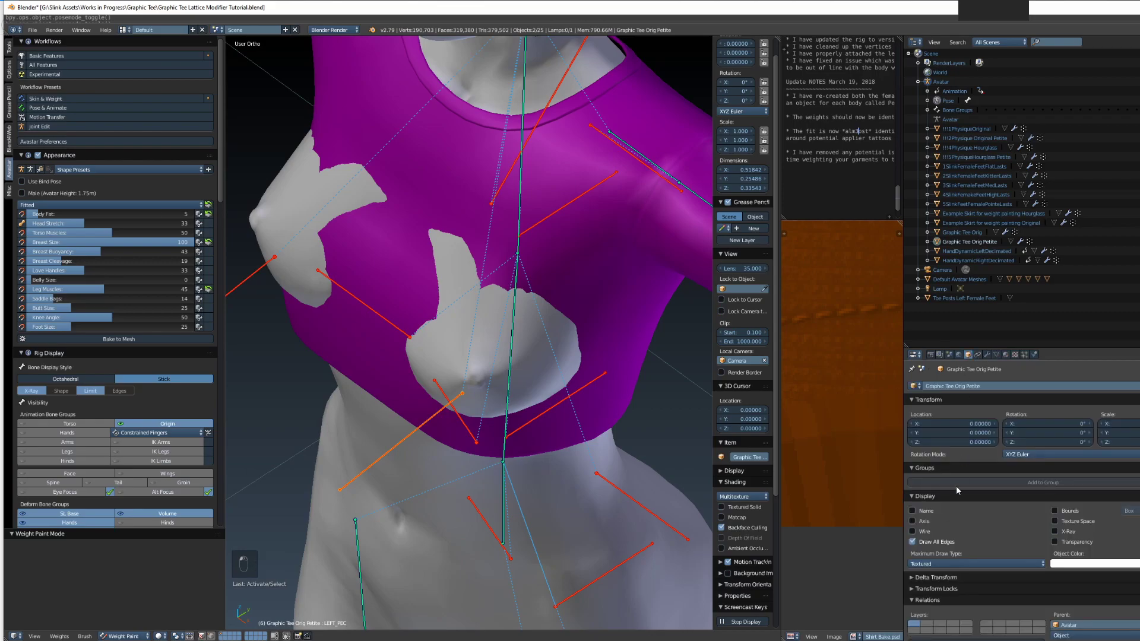
{"action": "left_click", "coordinate": [912, 531]}
{"action": "middle_click_drag", "start_coordinate": [657, 458], "coordinate": [572, 433]}
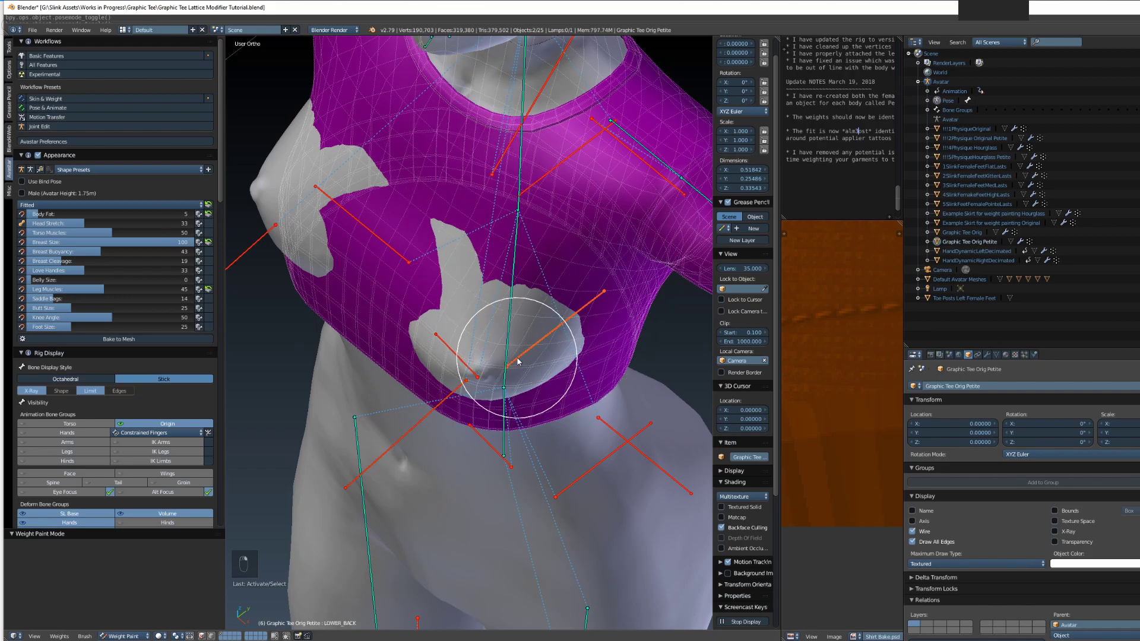
Select the LEFT_PEC bone and choose the Add brush for weight painting
{"action": "mouse_move", "coordinate": [518, 361]}
{"action": "middle_mouse_down"}
{"action": "mouse_move", "coordinate": [466, 400]}
{"action": "mouse_move", "coordinate": [382, 310]}
{"action": "mouse_move", "coordinate": [438, 336]}
{"action": "mouse_move", "coordinate": [580, 479]}
{"action": "mouse_move", "coordinate": [555, 285]}
{"action": "middle_mouse_up"}
{"action": "right_click", "coordinate": [360, 290]}
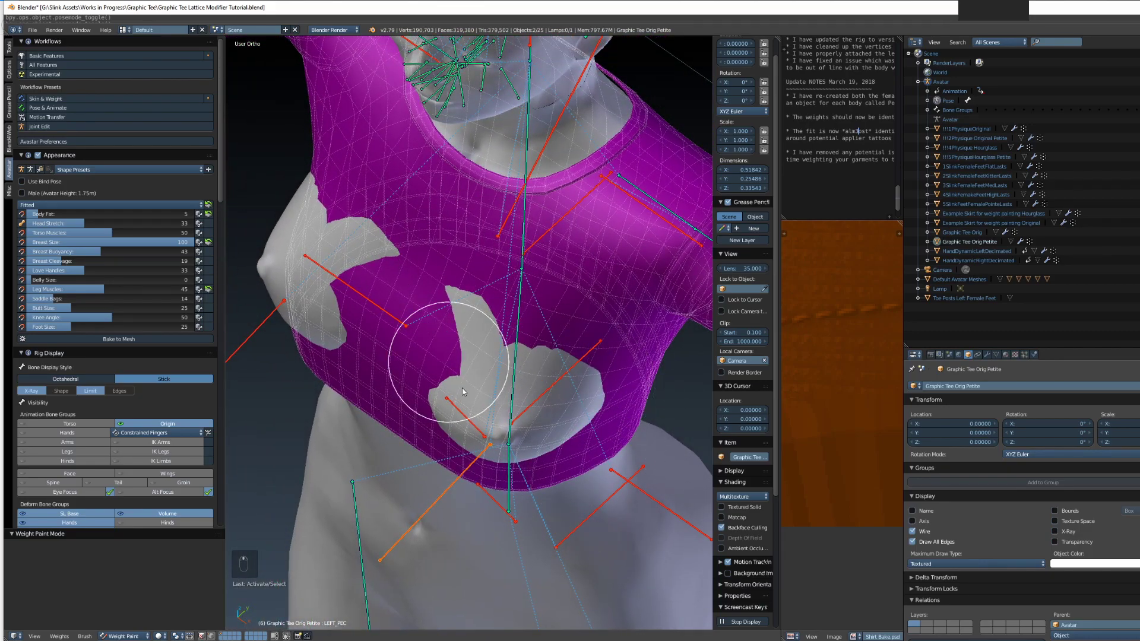
{"action": "left_click", "coordinate": [9, 47]}
{"action": "left_click", "coordinate": [108, 73]}
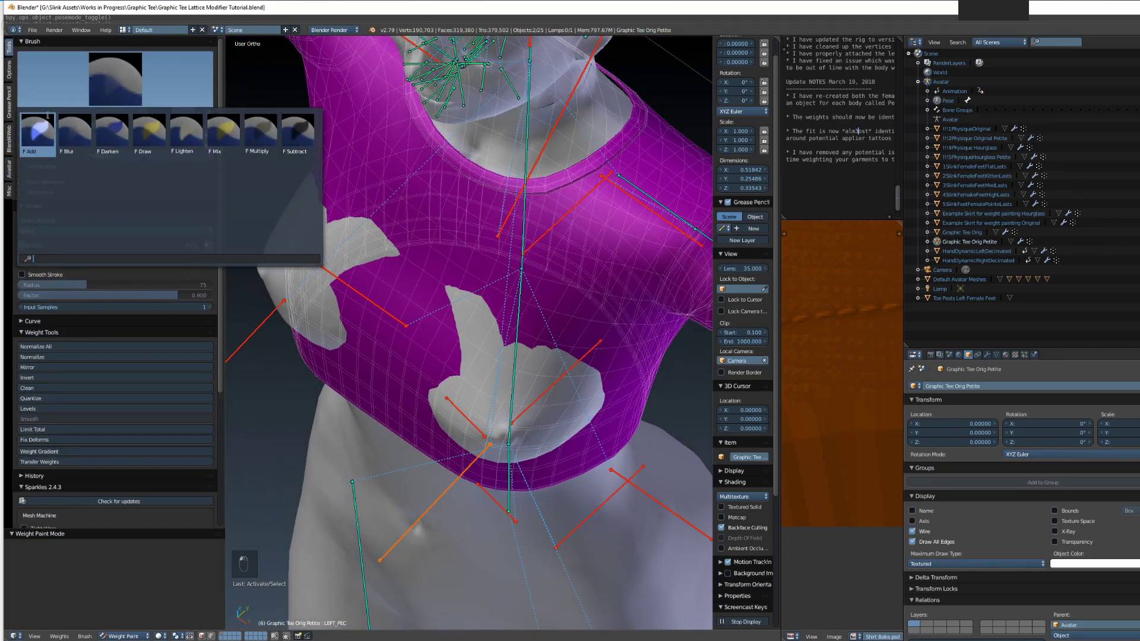
{"action": "left_click", "coordinate": [57, 134]}
{"action": "mouse_move", "coordinate": [513, 402]}
{"action": "middle_mouse_down"}
{"action": "mouse_move", "coordinate": [532, 374]}
{"action": "mouse_move", "coordinate": [518, 382]}
{"action": "mouse_move", "coordinate": [526, 401]}
{"action": "mouse_move", "coordinate": [508, 402]}
{"action": "middle_mouse_up"}
{"action": "scroll", "coordinate": [549, 400], "scroll_direction": "up", "scroll_amount": 1}
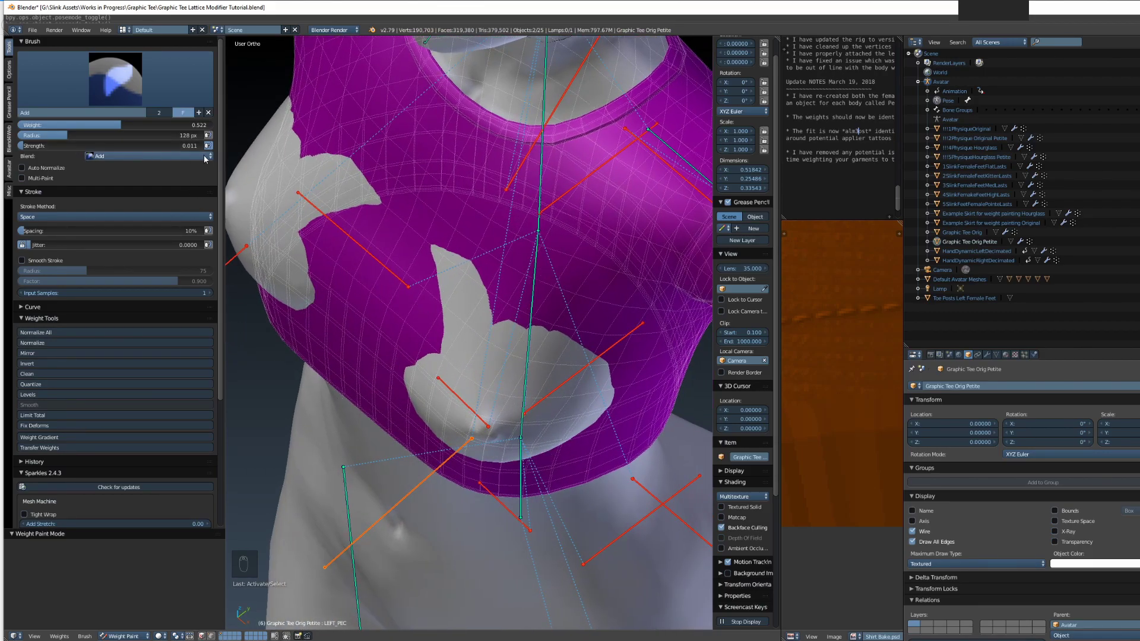
Paint LEFT_PEC weight over the poking-through left breast with the Add brush, refreshing the avatar shape between strokes
{"action": "mouse_move", "coordinate": [449, 296]}
{"action": "left_mouse_down"}
{"action": "mouse_move", "coordinate": [502, 380]}
{"action": "mouse_move", "coordinate": [582, 388]}
{"action": "mouse_move", "coordinate": [446, 387]}
{"action": "mouse_move", "coordinate": [605, 386]}
{"action": "mouse_move", "coordinate": [466, 374]}
{"action": "mouse_move", "coordinate": [533, 412]}
{"action": "left_mouse_up"}
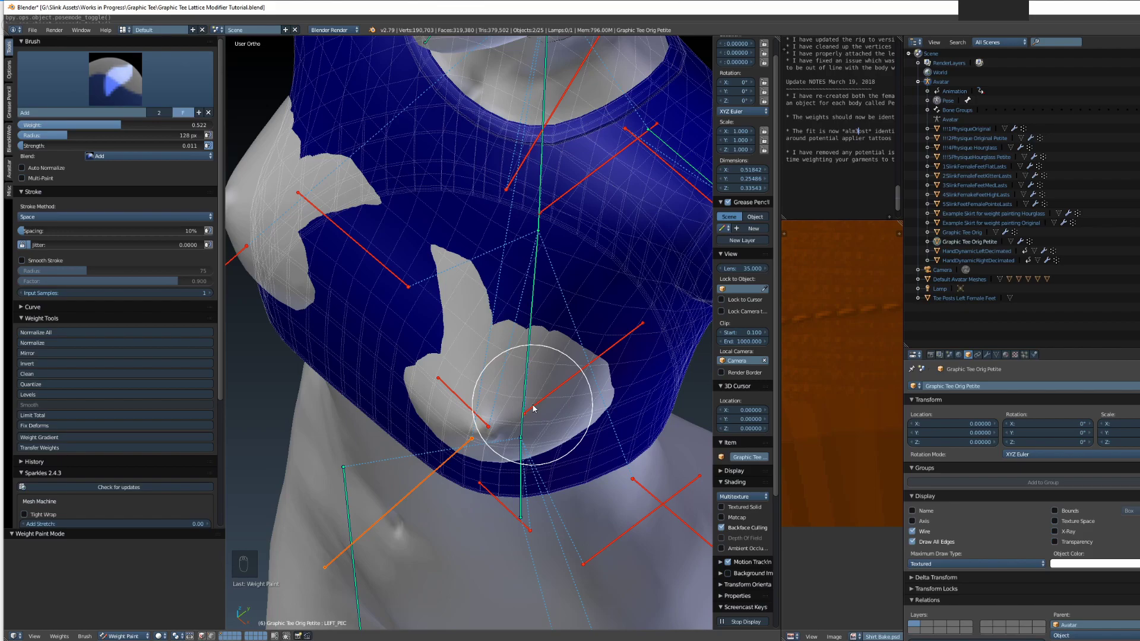
{"action": "key", "text": "alt+q"}
{"action": "key", "text": "alt+q"}
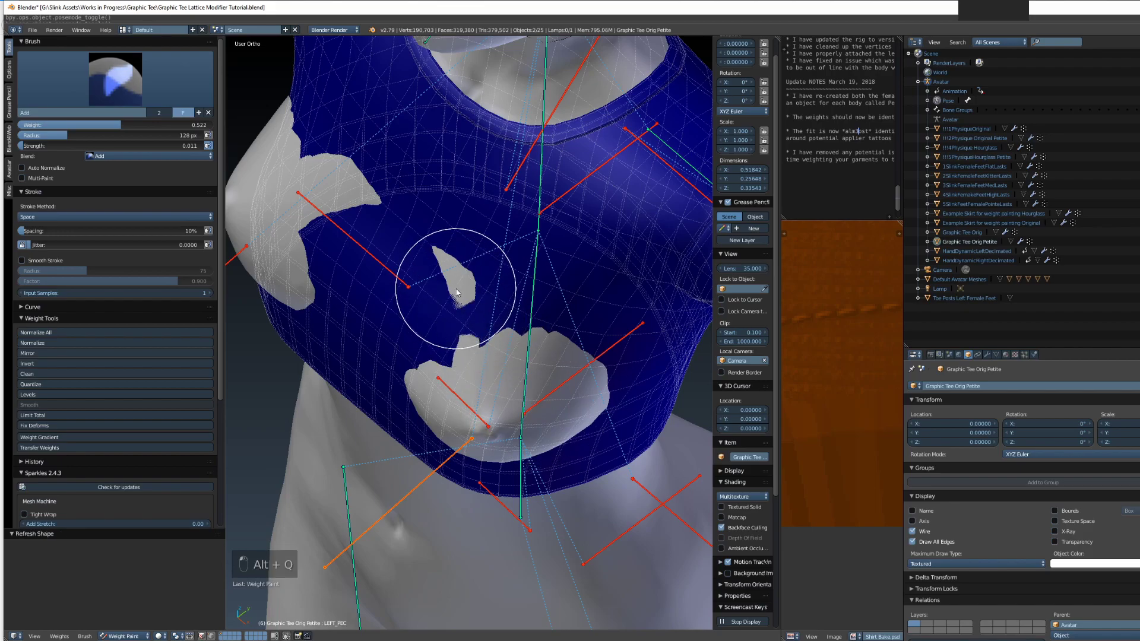
{"action": "key", "text": "alt+q"}
{"action": "key", "text": "alt+q"}
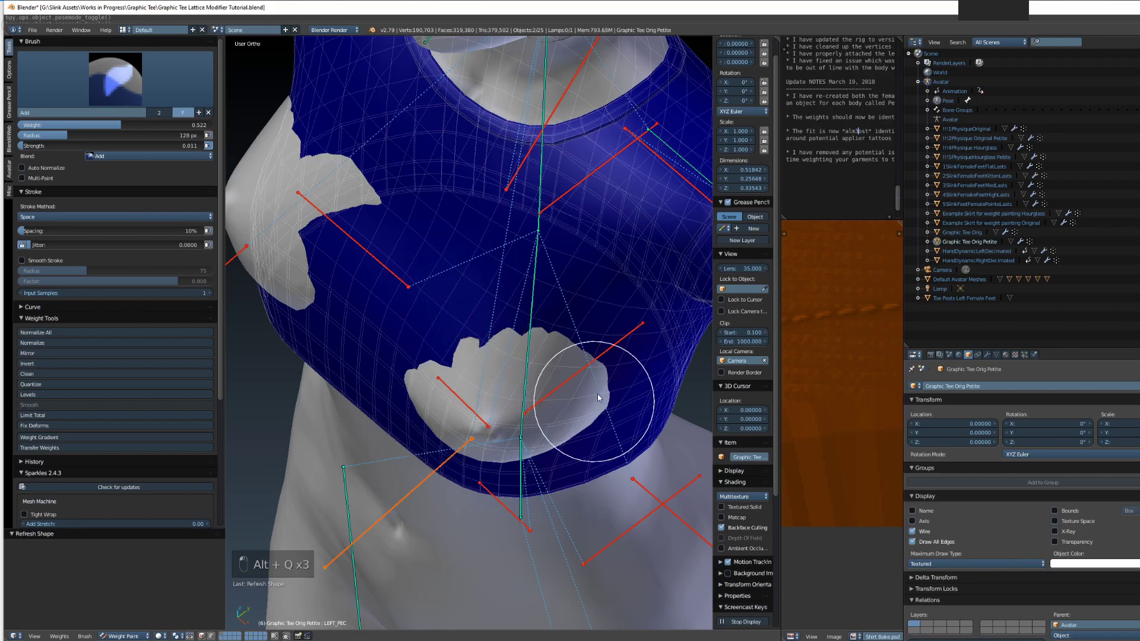
{"action": "key", "text": "alt+q"}
{"action": "key", "text": "alt+q"}
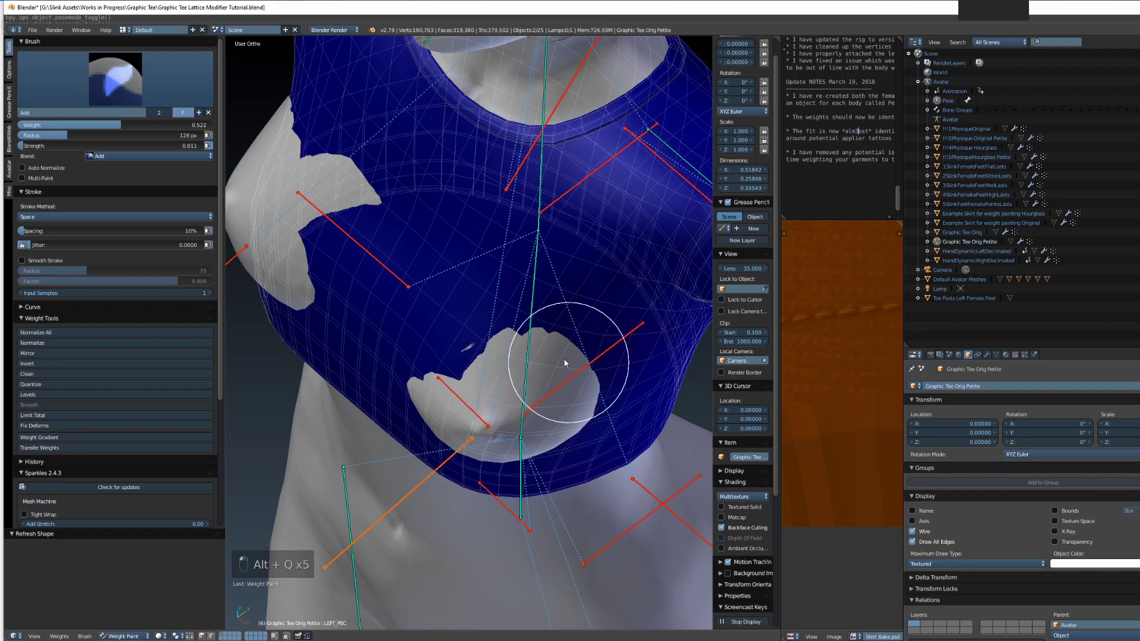
{"action": "key", "text": "alt+q"}
{"action": "key", "text": "alt+q"}
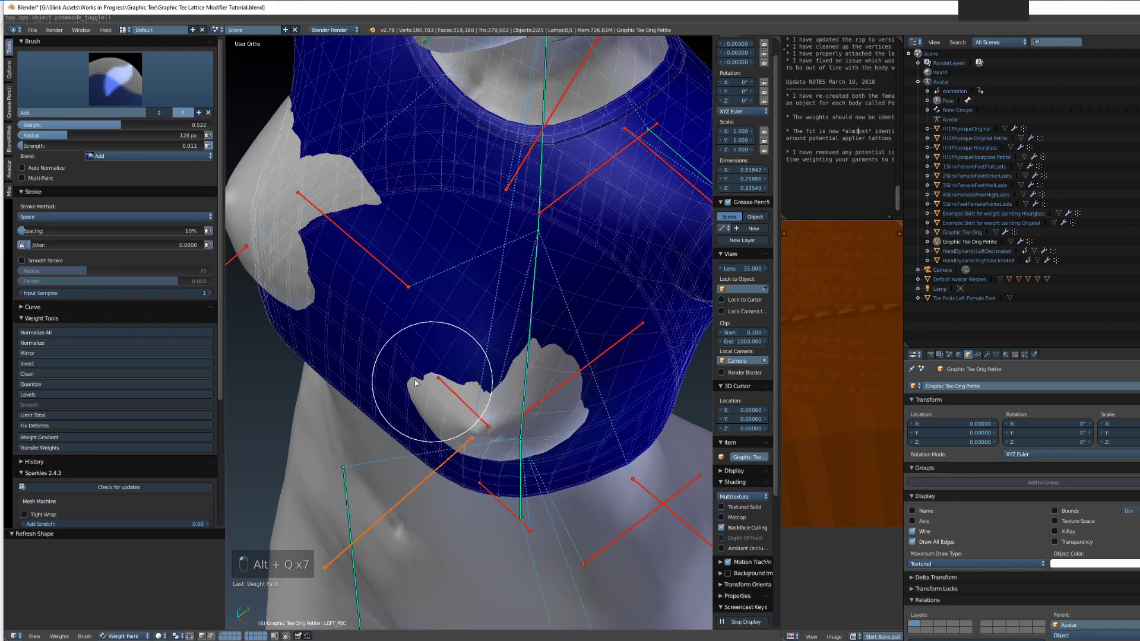
{"action": "key", "text": "alt+q"}
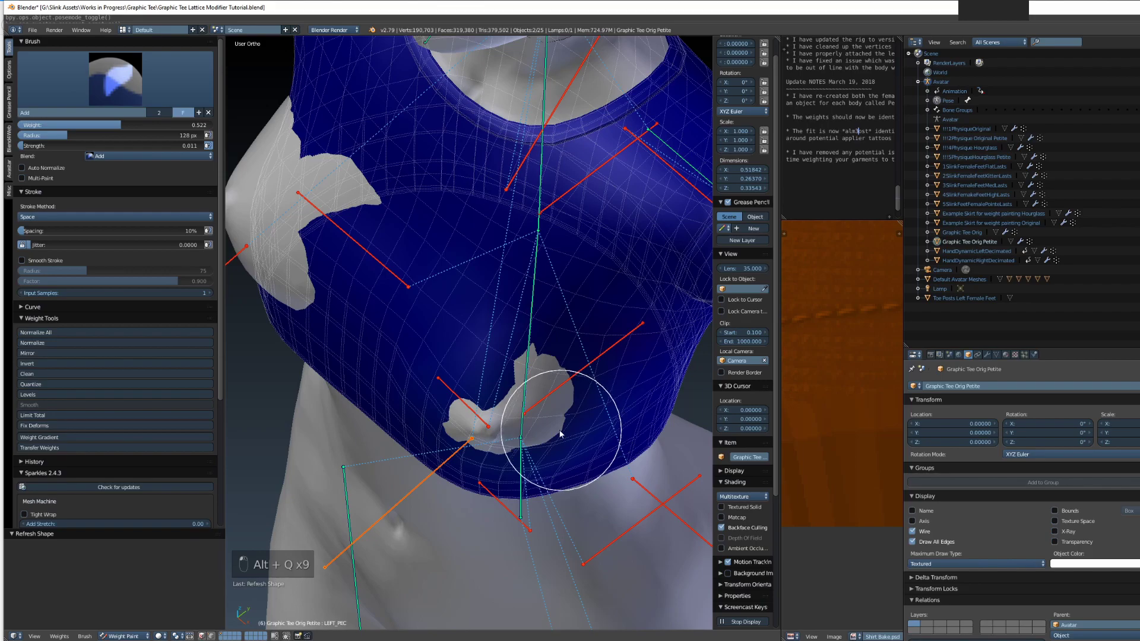
Paint LEFT_PEC weight over the remaining skin patch at the left breast's tip, viewed in profile, and refresh the shape
{"action": "mouse_move", "coordinate": [573, 420]}
{"action": "middle_mouse_down"}
{"action": "mouse_move", "coordinate": [475, 429]}
{"action": "mouse_move", "coordinate": [449, 401]}
{"action": "mouse_move", "coordinate": [616, 434]}
{"action": "mouse_move", "coordinate": [509, 404]}
{"action": "middle_mouse_up"}
{"action": "key", "text": "alt+q"}
{"action": "key", "text": "alt+q"}
{"action": "key", "text": "alt+q"}
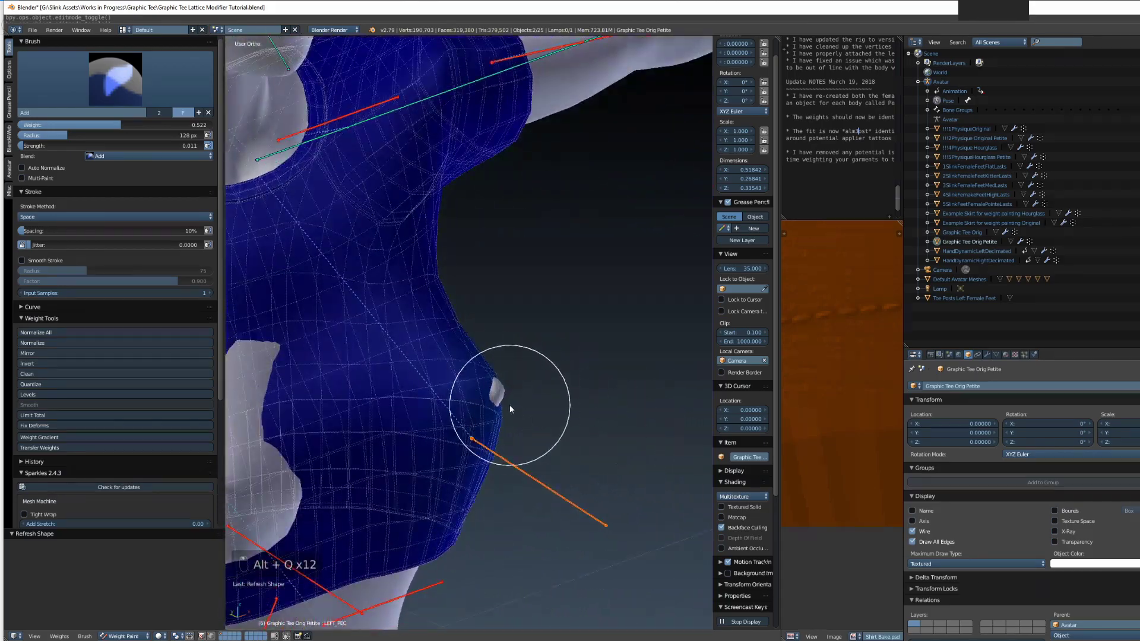
{"action": "left_click_drag", "start_coordinate": [509, 404], "coordinate": [495, 423]}
{"action": "key", "text": "alt+q"}
{"action": "key", "text": "alt+q"}
{"action": "key", "text": "alt+q"}
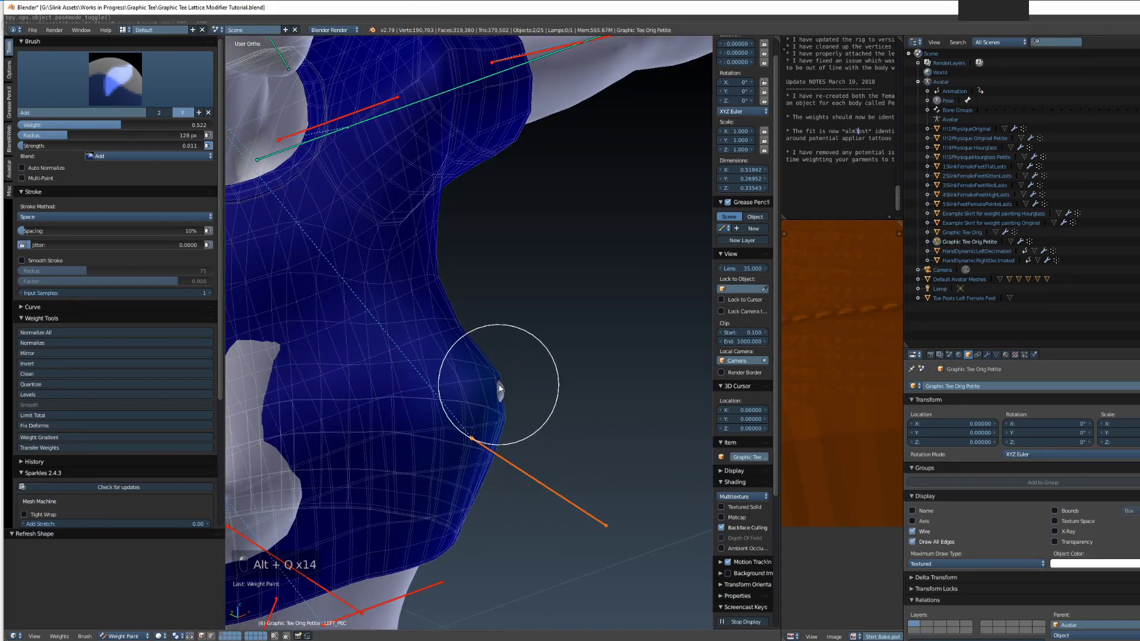
{"action": "key", "text": "alt+q"}
{"action": "key", "text": "alt+q"}
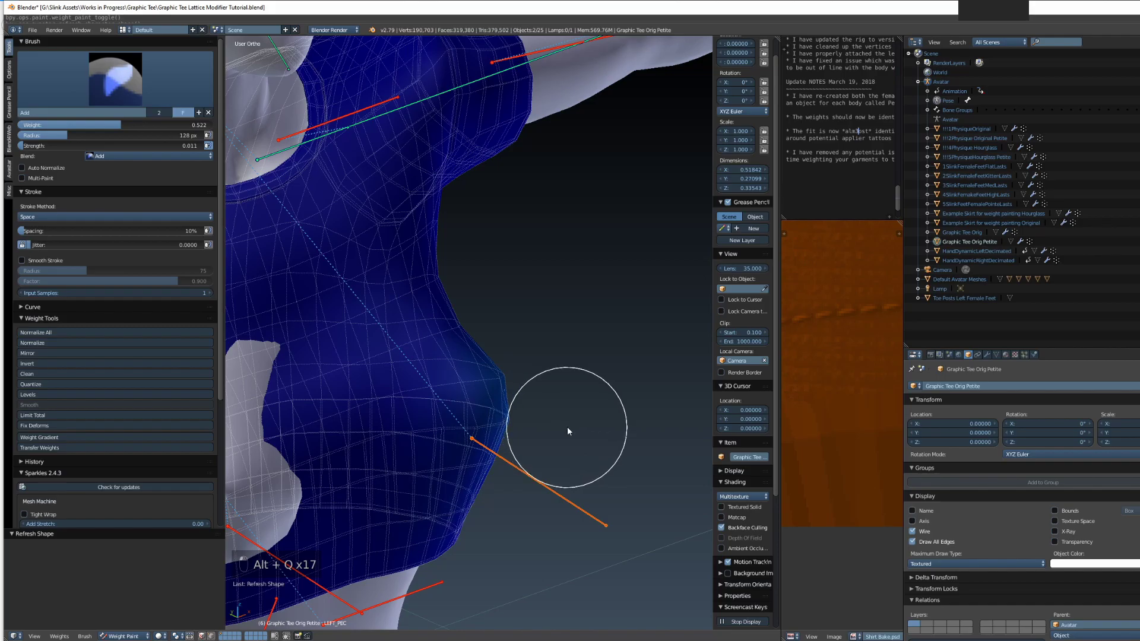
Add LEFT_PEC weight along the outer side of the left breast and refresh the shape
{"action": "mouse_move", "coordinate": [570, 432]}
{"action": "middle_mouse_down"}
{"action": "mouse_move", "coordinate": [451, 423]}
{"action": "mouse_move", "coordinate": [365, 395]}
{"action": "middle_mouse_up"}
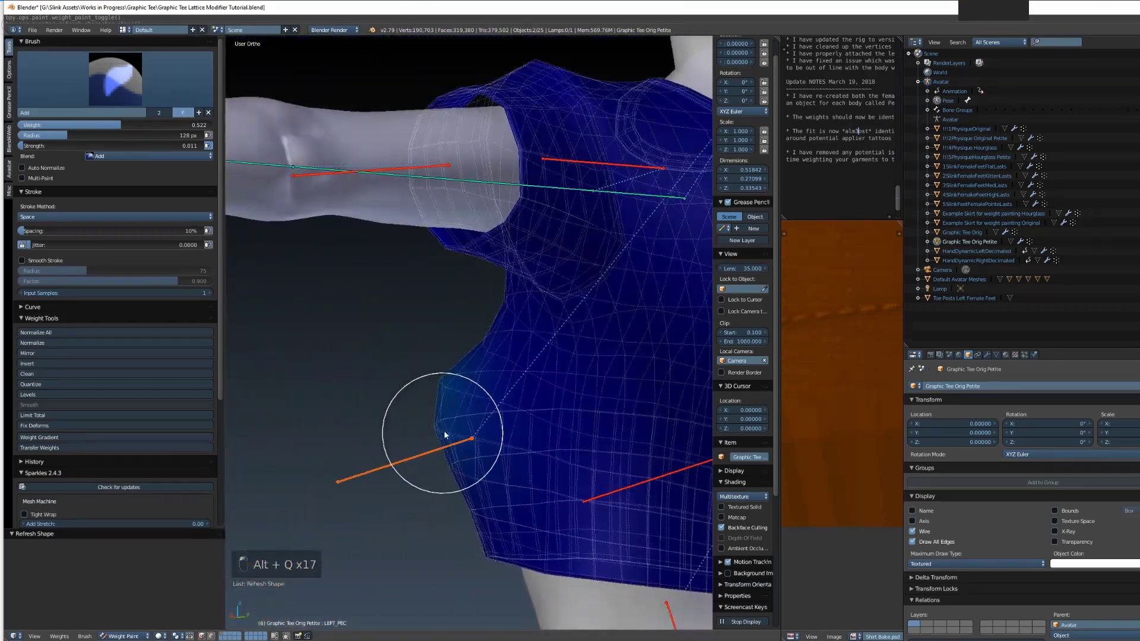
{"action": "mouse_move", "coordinate": [448, 435]}
{"action": "left_mouse_down"}
{"action": "mouse_move", "coordinate": [478, 352]}
{"action": "mouse_move", "coordinate": [478, 371]}
{"action": "left_mouse_up"}
{"action": "key", "text": "alt+q"}
{"action": "key", "text": "alt+q"}
Select all of the tee's vertices with vertex masking, smooth the LEFT_PEC weights and refresh the shape
{"action": "mouse_move", "coordinate": [464, 450]}
{"action": "middle_mouse_down"}
{"action": "mouse_move", "coordinate": [520, 466]}
{"action": "mouse_move", "coordinate": [476, 423]}
{"action": "mouse_move", "coordinate": [607, 437]}
{"action": "mouse_move", "coordinate": [639, 422]}
{"action": "mouse_move", "coordinate": [632, 445]}
{"action": "mouse_move", "coordinate": [350, 419]}
{"action": "middle_mouse_up"}
{"action": "key", "text": "v"}
{"action": "key", "text": "a"}
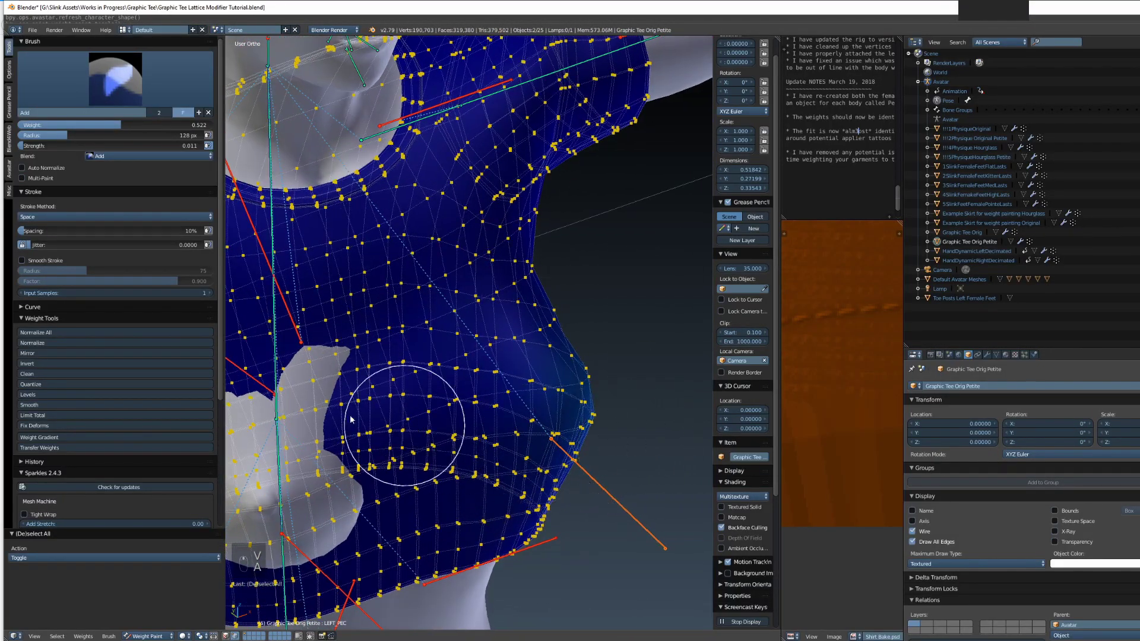
{"action": "left_click", "coordinate": [38, 404]}
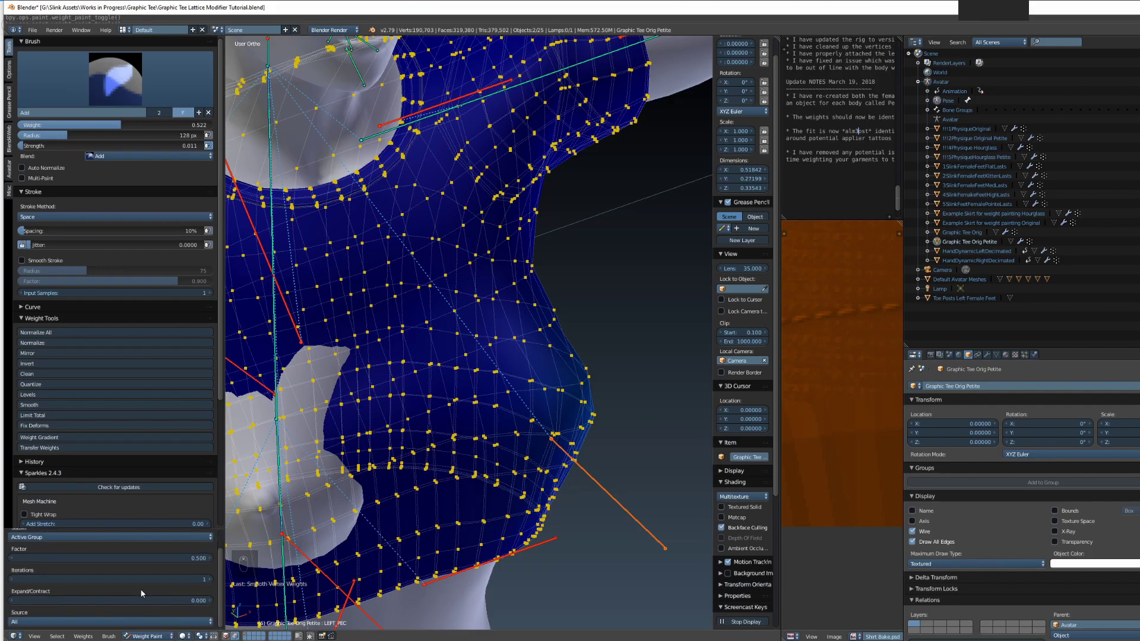
{"action": "key", "text": "alt+q"}
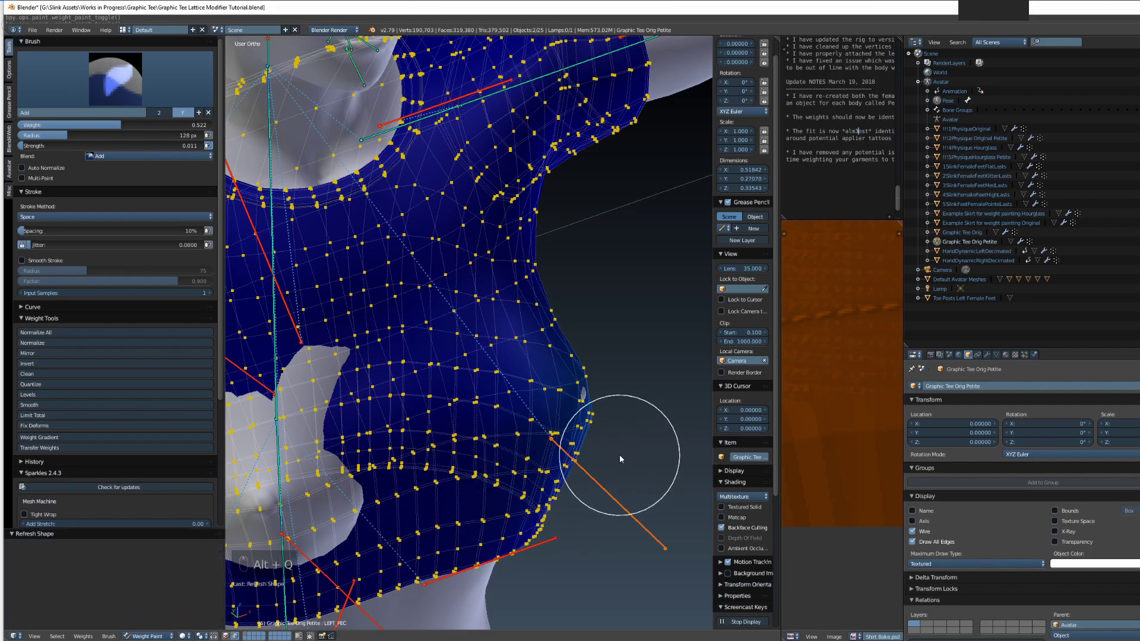
Touch up the LEFT_PEC weight where skin shows at the breast tip after smoothing, and refresh the shape
{"action": "middle_click_drag", "start_coordinate": [618, 454], "coordinate": [451, 410]}
{"action": "scroll", "coordinate": [500, 414], "scroll_direction": "up", "scroll_amount": 3}
{"action": "key", "text": "alt+q"}
{"action": "left_click_drag", "start_coordinate": [587, 416], "coordinate": [577, 420]}
{"action": "key", "text": "alt+q"}
{"action": "scroll", "coordinate": [553, 433], "scroll_direction": "down", "scroll_amount": 4}
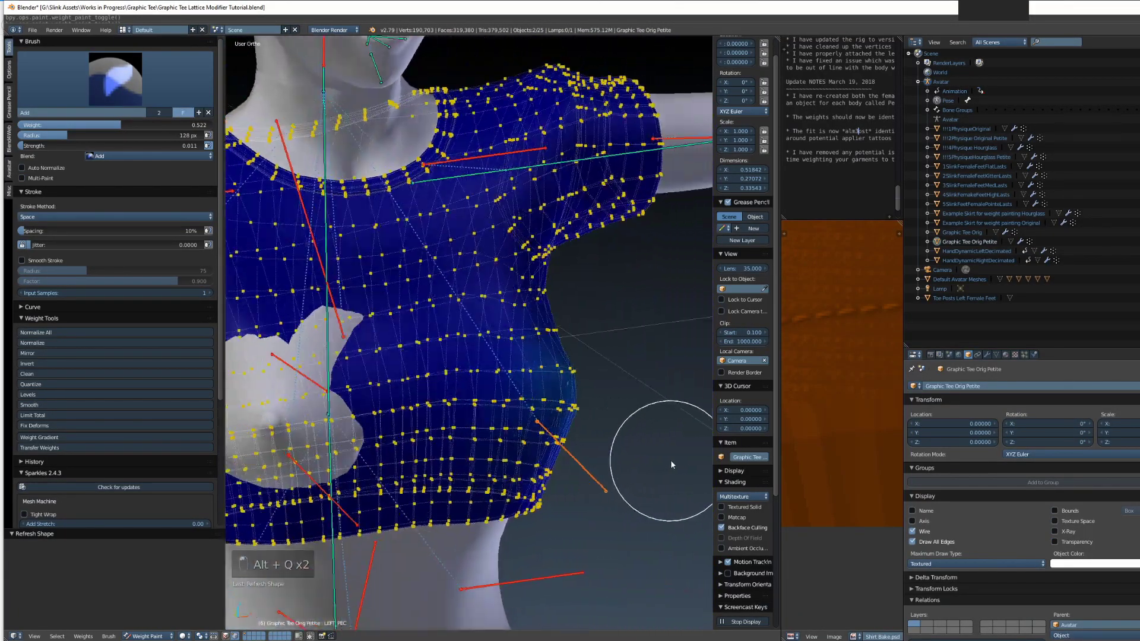
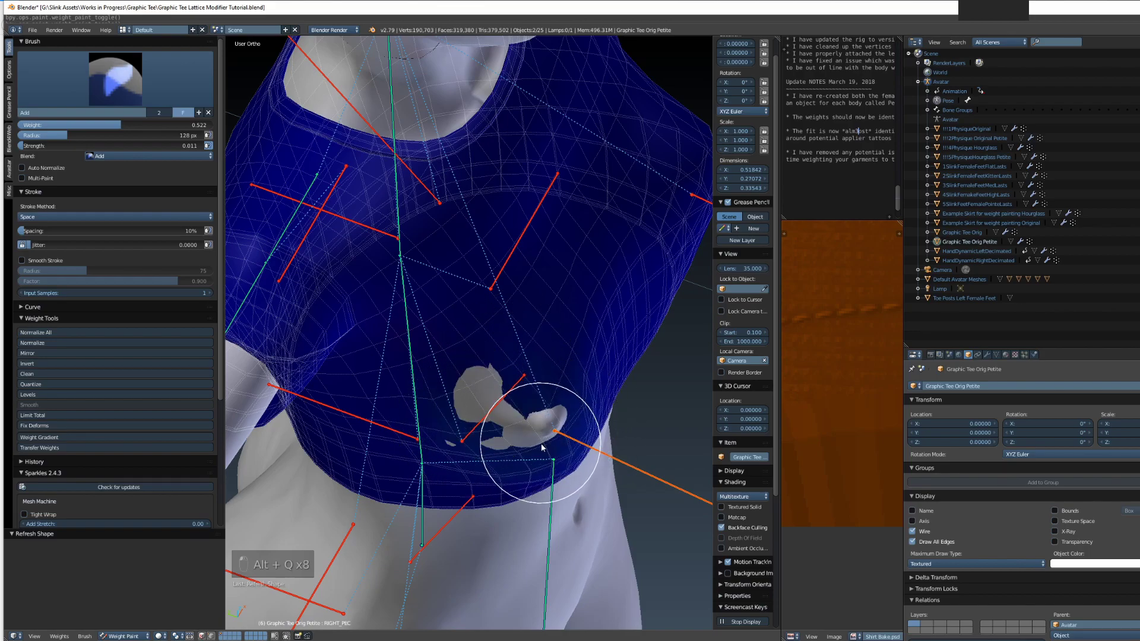
Paint RIGHT_PEC weight over the remaining skin patches on the right breast, refreshing the shape between strokes
{"action": "scroll", "coordinate": [485, 428], "scroll_direction": "up", "scroll_amount": 2}
{"action": "key", "text": "alt+q"}
{"action": "key", "text": "alt+q"}
{"action": "key", "text": "alt+q"}
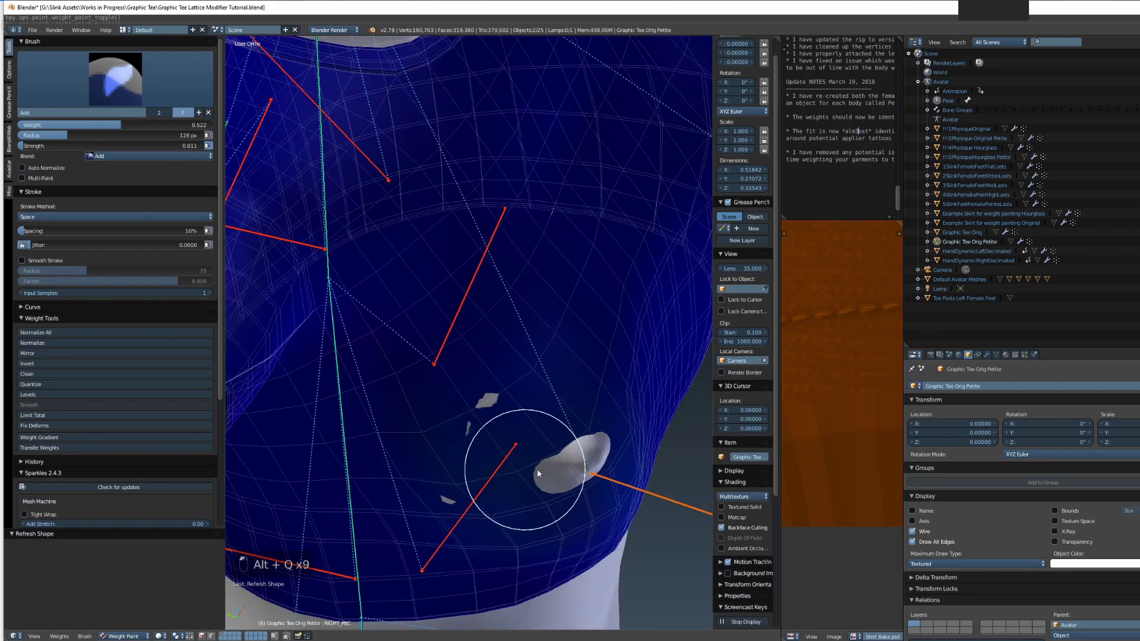
{"action": "key", "text": "alt+q"}
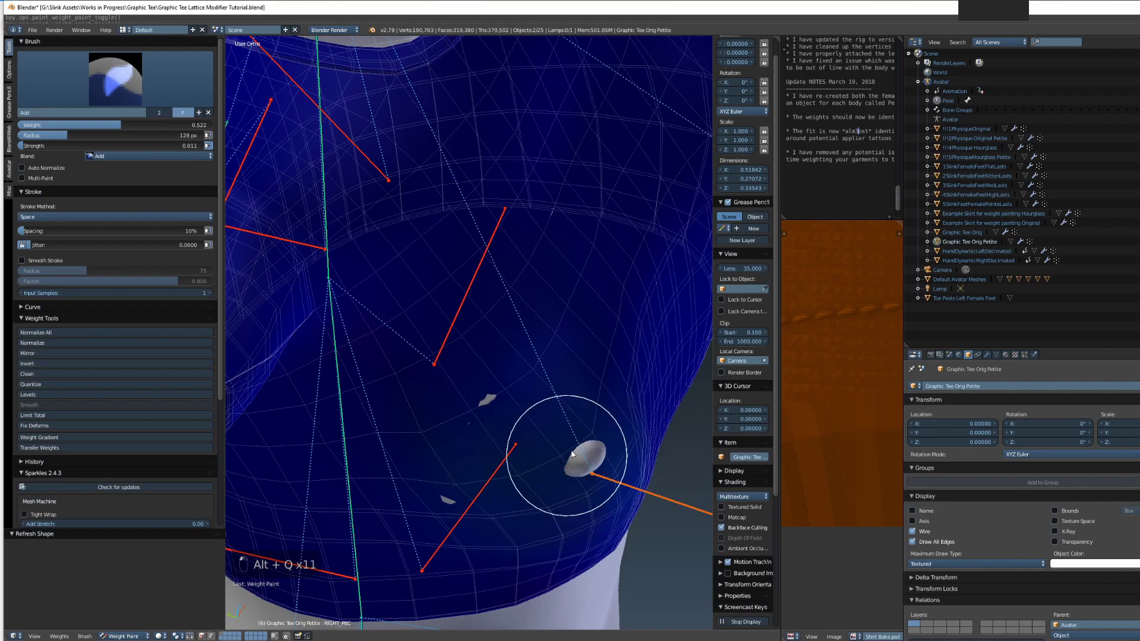
{"action": "key", "text": "alt+q"}
{"action": "key", "text": "alt+q"}
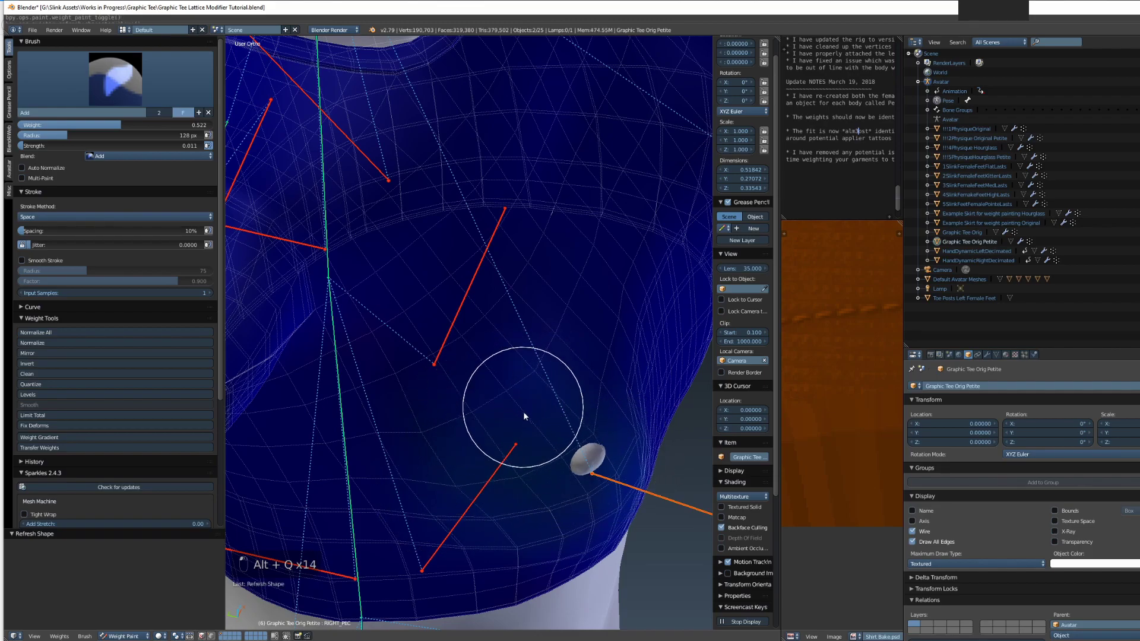
Build up RIGHT_PEC weight around the right breast's tip and refresh the shape to shrink the last skin patch
{"action": "middle_click_drag", "start_coordinate": [592, 473], "coordinate": [598, 468]}
{"action": "key", "text": "alt+q"}
{"action": "mouse_move", "coordinate": [592, 473]}
{"action": "left_mouse_down"}
{"action": "mouse_move", "coordinate": [581, 456]}
{"action": "mouse_move", "coordinate": [555, 466]}
{"action": "left_mouse_up"}
{"action": "key", "text": "alt+q"}
{"action": "key", "text": "alt+q"}
{"action": "key", "text": "alt+q"}
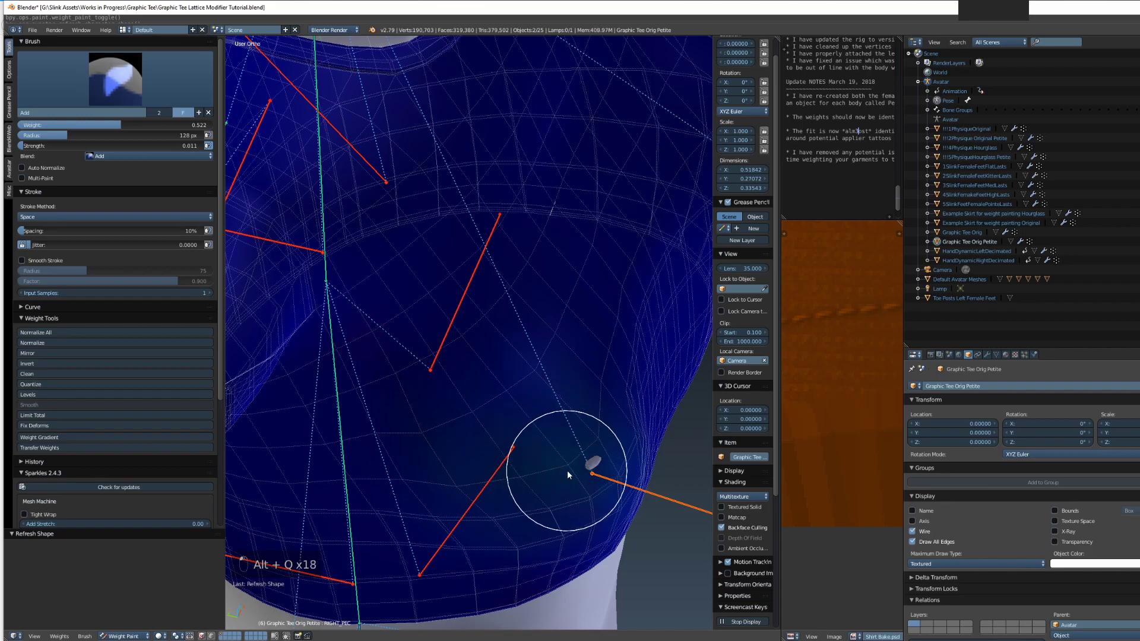
Add RIGHT_PEC weight at the right breast's tip in profile view and refresh the shape
{"action": "scroll", "coordinate": [566, 470], "scroll_direction": "down", "scroll_amount": 3}
{"action": "middle_click_drag", "start_coordinate": [564, 471], "coordinate": [430, 460]}
{"action": "scroll", "coordinate": [429, 460], "scroll_direction": "up", "scroll_amount": 2}
{"action": "middle_click_drag", "start_coordinate": [518, 449], "coordinate": [516, 398]}
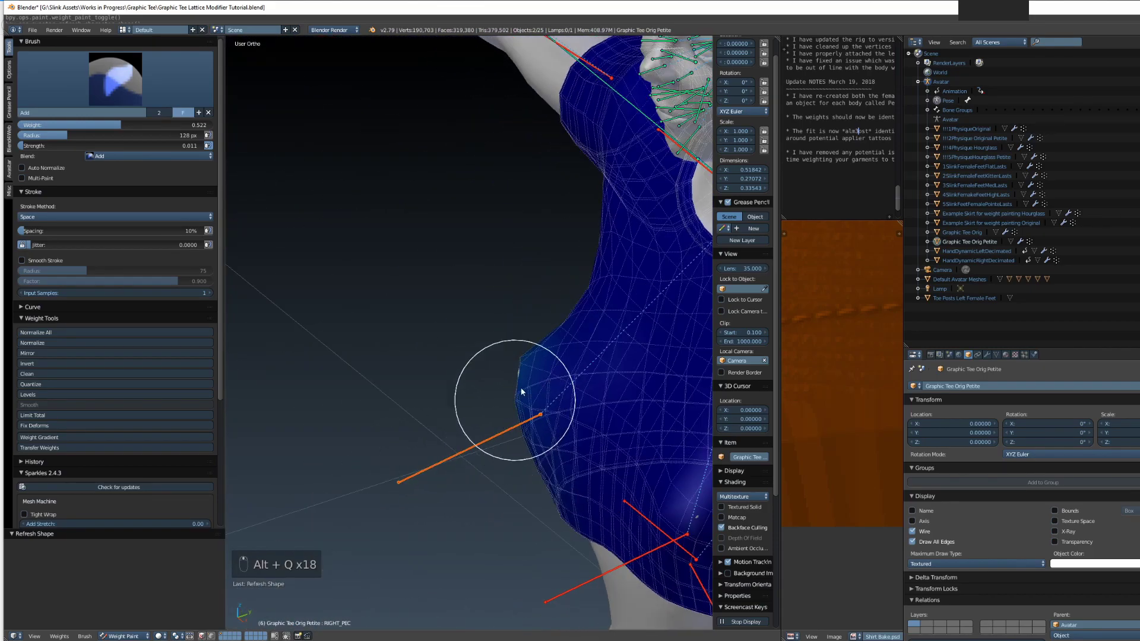
{"action": "left_click_drag", "start_coordinate": [517, 397], "coordinate": [525, 390]}
{"action": "key", "text": "alt+q"}
{"action": "mouse_move", "coordinate": [564, 389]}
{"action": "middle_mouse_down"}
{"action": "mouse_move", "coordinate": [619, 427]}
{"action": "mouse_move", "coordinate": [658, 398]}
{"action": "mouse_move", "coordinate": [544, 419]}
{"action": "mouse_move", "coordinate": [547, 446]}
{"action": "middle_mouse_up"}
{"action": "key", "text": "alt+q"}
Turn on vertex masking, smooth the RIGHT_PEC weights over the tee's selected vertices and refresh the shape
{"action": "key", "text": "v"}
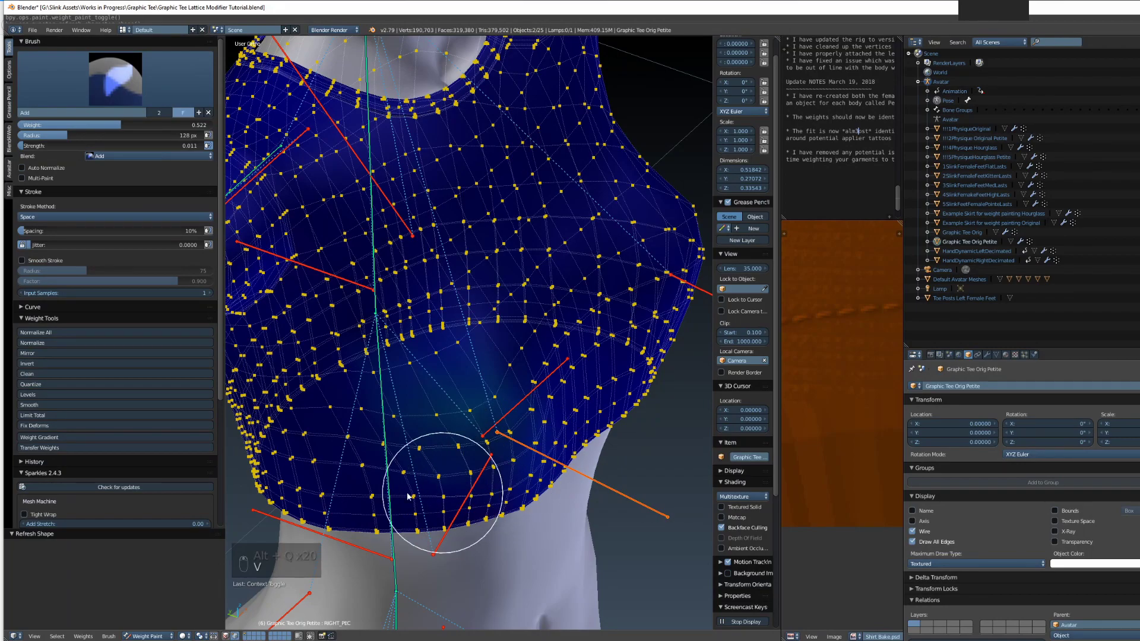
{"action": "left_click", "coordinate": [62, 404]}
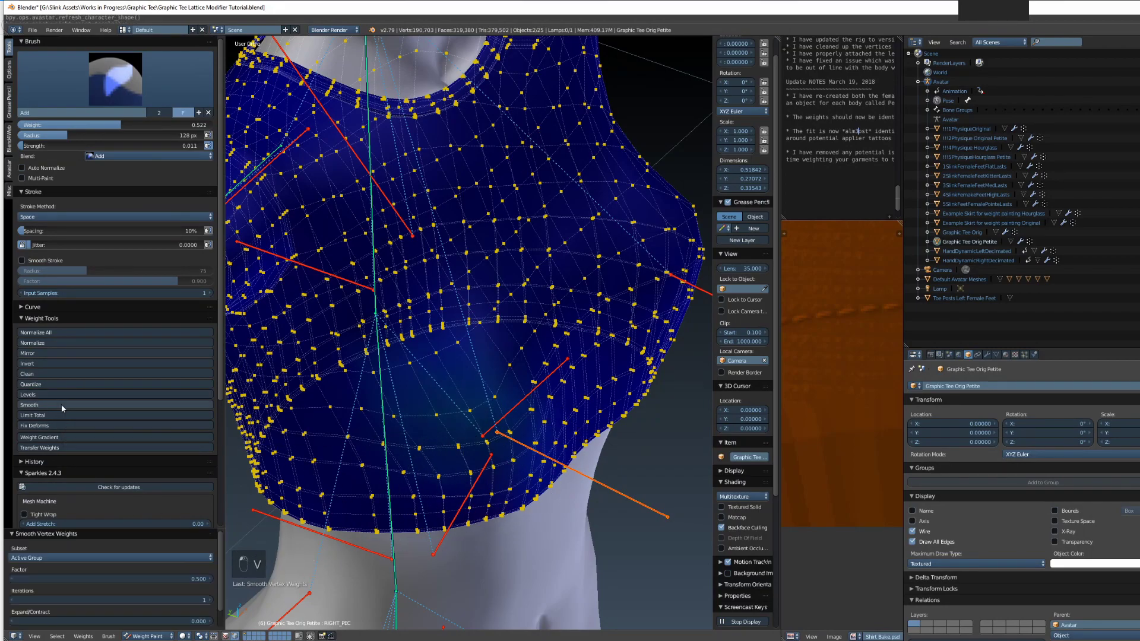
{"action": "key", "text": "alt+q"}
Dab extra RIGHT_PEC weight onto the right breast where smoothing lowered the tee, refreshing the shape after the dabs
{"action": "mouse_move", "coordinate": [511, 462]}
{"action": "middle_mouse_down"}
{"action": "mouse_move", "coordinate": [547, 483]}
{"action": "mouse_move", "coordinate": [529, 497]}
{"action": "mouse_move", "coordinate": [592, 503]}
{"action": "mouse_move", "coordinate": [606, 483]}
{"action": "mouse_move", "coordinate": [573, 446]}
{"action": "mouse_move", "coordinate": [481, 433]}
{"action": "mouse_move", "coordinate": [402, 458]}
{"action": "mouse_move", "coordinate": [479, 431]}
{"action": "mouse_move", "coordinate": [464, 433]}
{"action": "mouse_move", "coordinate": [575, 454]}
{"action": "middle_mouse_up"}
{"action": "left_click", "coordinate": [564, 418]}
{"action": "key", "text": "alt+q"}
{"action": "left_click", "coordinate": [566, 422]}
{"action": "key", "text": "alt+q"}
{"action": "key", "text": "alt+q"}
{"action": "key", "text": "alt+q"}
{"action": "scroll", "coordinate": [575, 454], "scroll_direction": "down", "scroll_amount": 6}
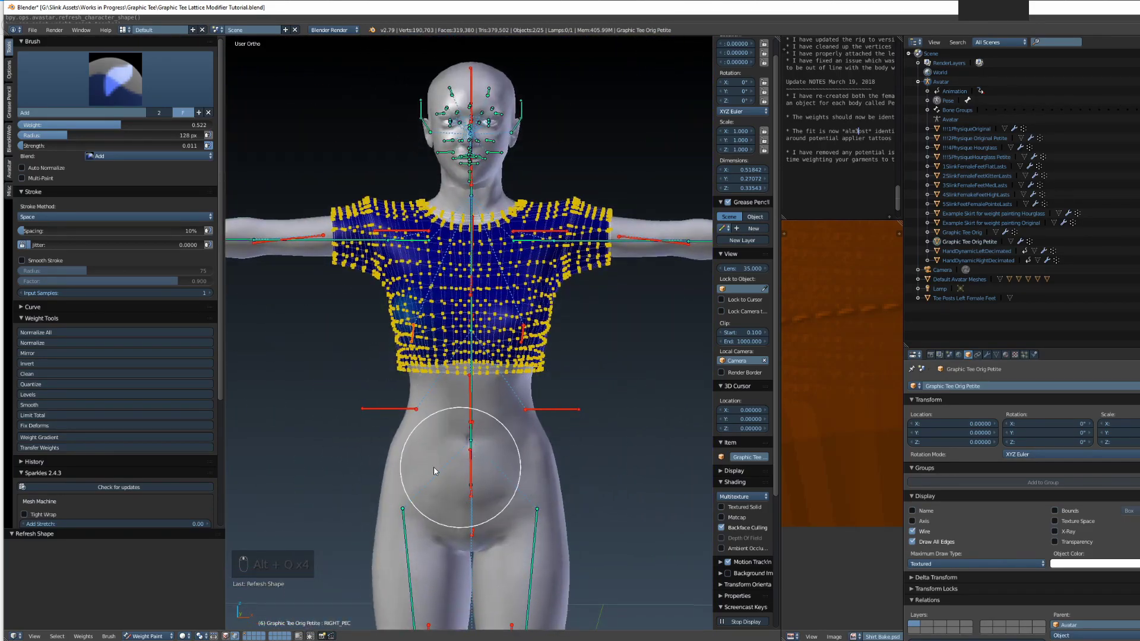
Examine the right side of the chest up close and from several angles for skin poking through the tee
{"action": "scroll", "coordinate": [564, 453], "scroll_direction": "up", "scroll_amount": 3}
{"action": "middle_click_drag", "start_coordinate": [591, 442], "coordinate": [580, 415]}
{"action": "scroll", "coordinate": [404, 445], "scroll_direction": "up", "scroll_amount": 3}
{"action": "scroll", "coordinate": [386, 423], "scroll_direction": "up", "scroll_amount": 4}
{"action": "scroll", "coordinate": [386, 426], "scroll_direction": "up", "scroll_amount": 1}
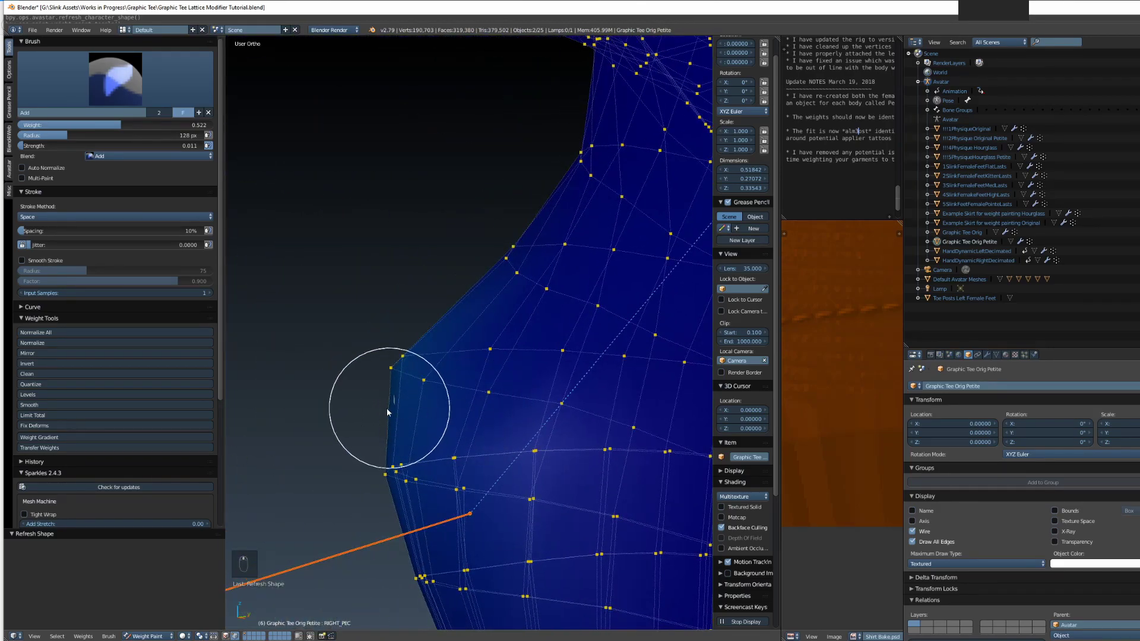
{"action": "scroll", "coordinate": [386, 408], "scroll_direction": "up", "scroll_amount": 1}
{"action": "scroll", "coordinate": [389, 416], "scroll_direction": "up", "scroll_amount": 1}
{"action": "middle_click_drag", "start_coordinate": [390, 426], "coordinate": [526, 381], "text": "shift"}
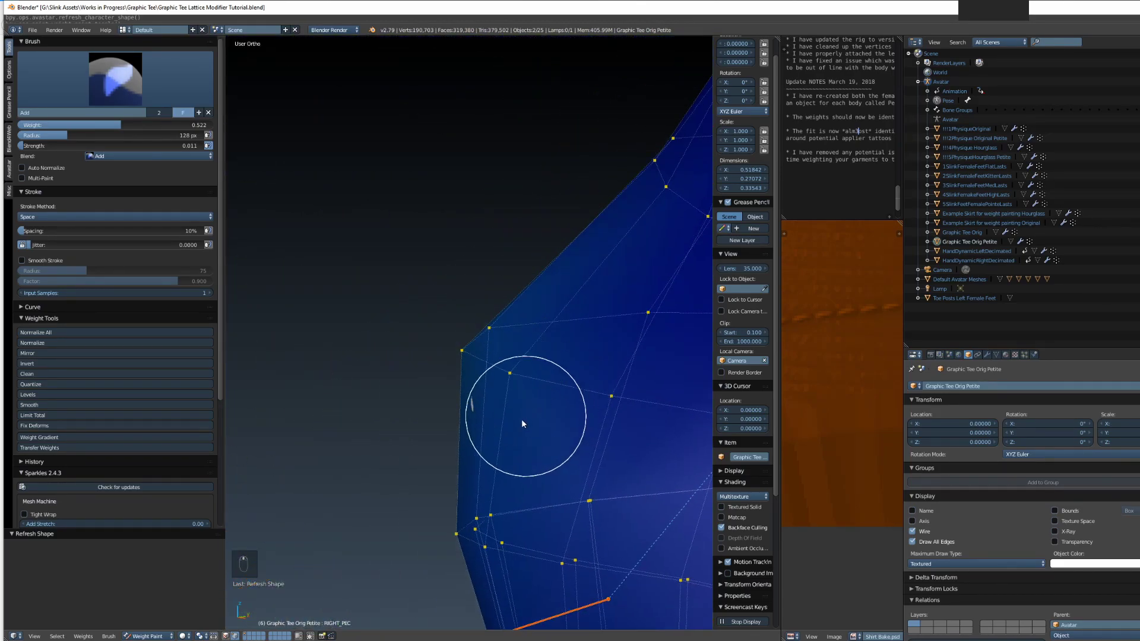
{"action": "scroll", "coordinate": [508, 443], "scroll_direction": "up", "scroll_amount": 3}
{"action": "scroll", "coordinate": [463, 461], "scroll_direction": "down", "scroll_amount": 4}
{"action": "scroll", "coordinate": [506, 442], "scroll_direction": "down", "scroll_amount": 4}
{"action": "middle_click_drag", "start_coordinate": [509, 443], "coordinate": [524, 479]}
{"action": "scroll", "coordinate": [433, 428], "scroll_direction": "up", "scroll_amount": 2}
{"action": "middle_click_drag", "start_coordinate": [433, 429], "coordinate": [547, 433]}
{"action": "scroll", "coordinate": [567, 426], "scroll_direction": "down", "scroll_amount": 3}
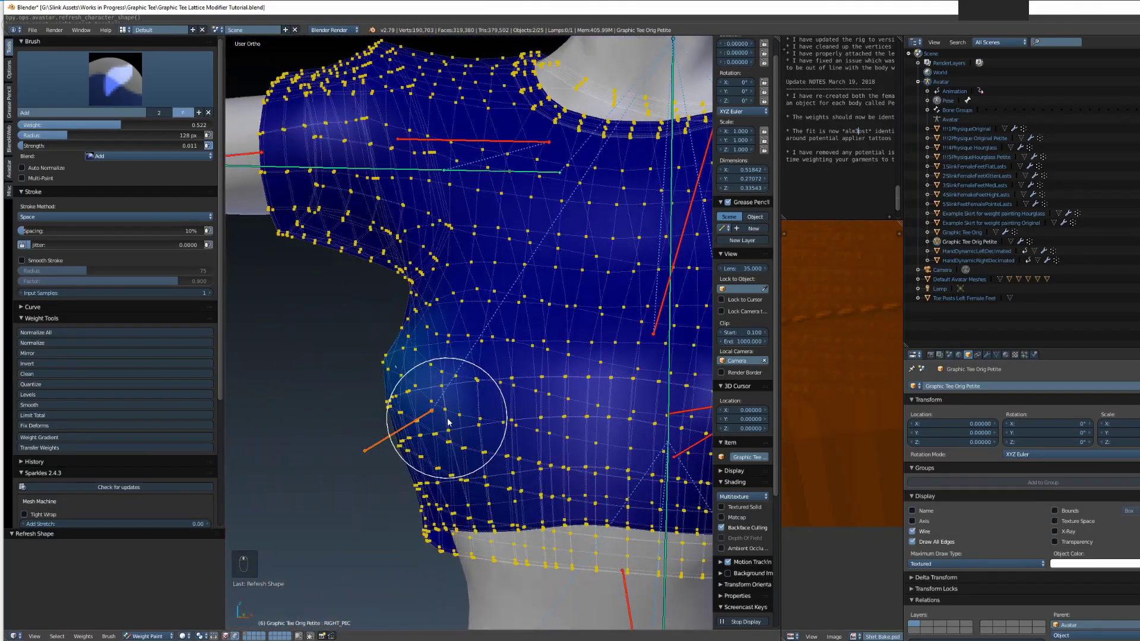
{"action": "middle_click_drag", "start_coordinate": [438, 484], "coordinate": [571, 425]}
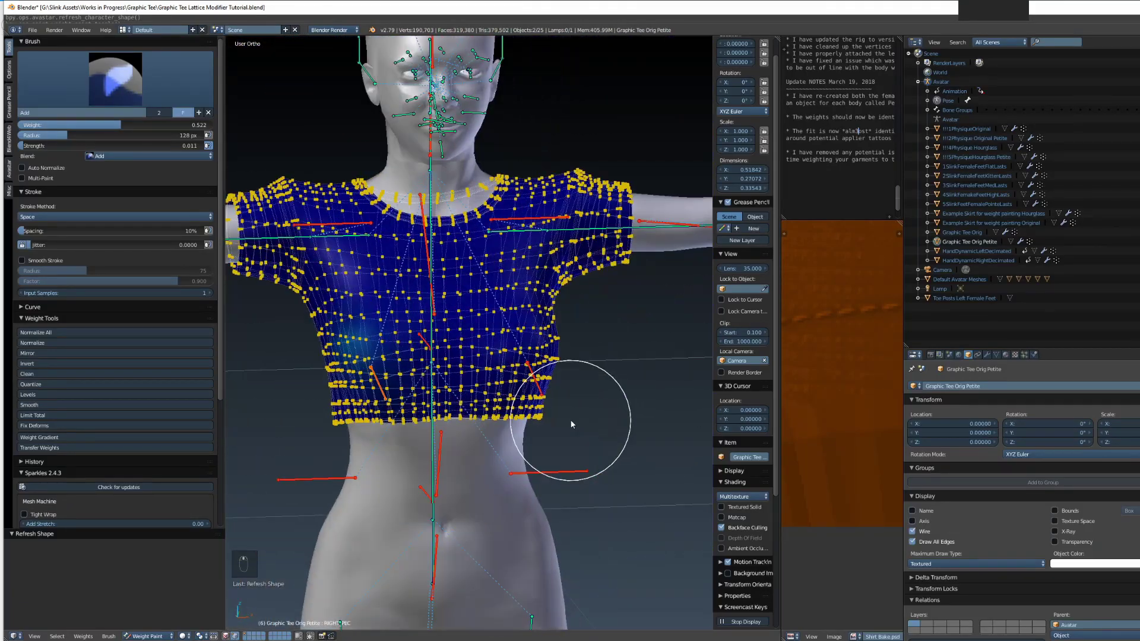
Switch the petite tee back to Object Mode and view it from the front
{"action": "left_click", "coordinate": [155, 636]}
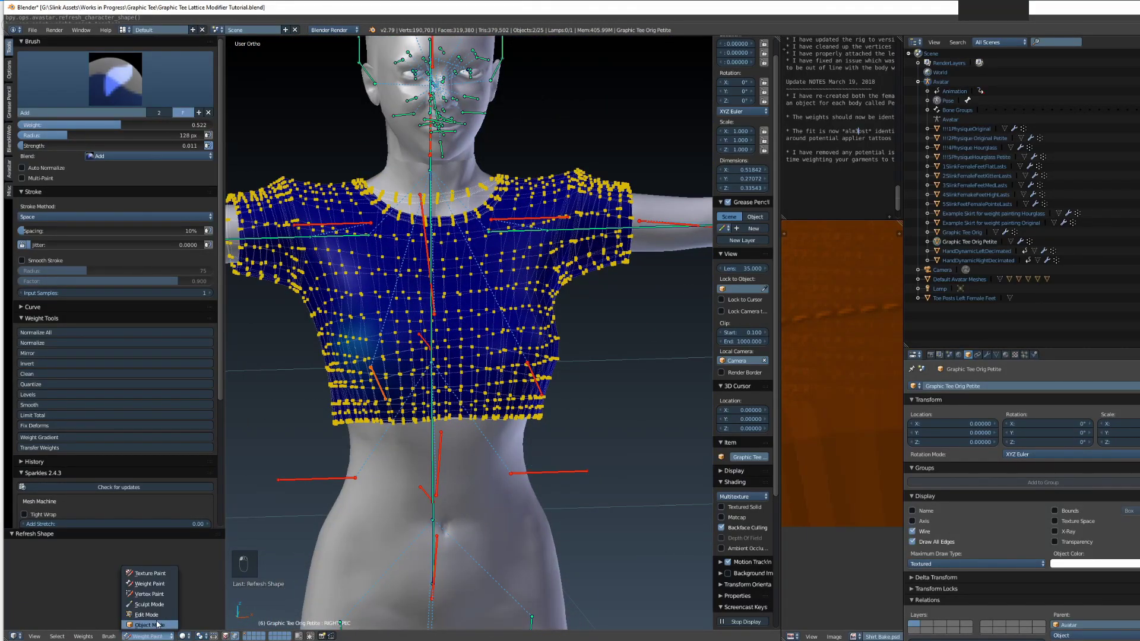
{"action": "left_click", "coordinate": [157, 625]}
{"action": "mouse_move", "coordinate": [474, 433]}
{"action": "middle_mouse_down"}
{"action": "mouse_move", "coordinate": [548, 465]}
{"action": "mouse_move", "coordinate": [620, 466]}
{"action": "mouse_move", "coordinate": [520, 473]}
{"action": "middle_mouse_up"}
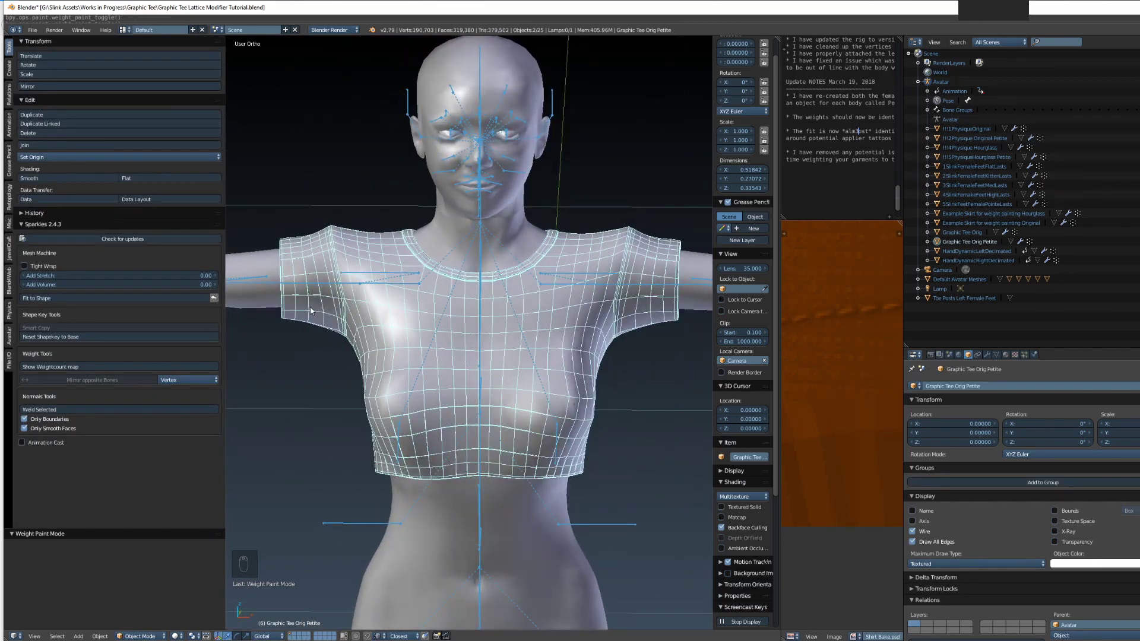
Test how the petite tee follows the right shoulder bone with a trial rotation, cancel it and reselect the tee
{"action": "right_click", "coordinate": [303, 287]}
{"action": "key", "text": "r"}
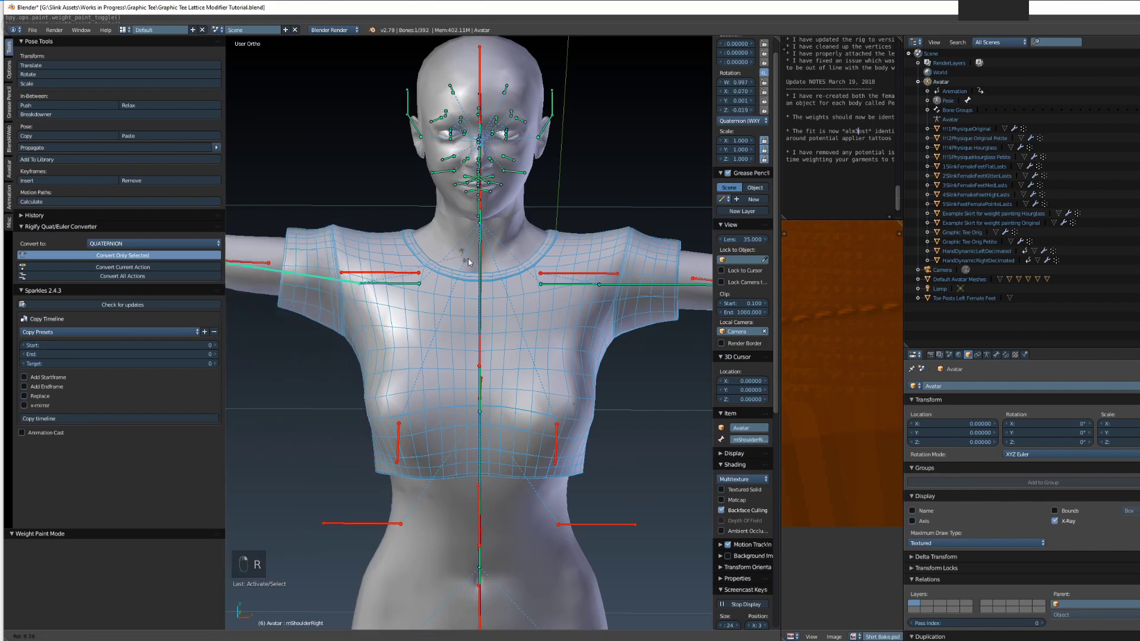
{"action": "right_click", "coordinate": [418, 313]}
{"action": "right_click", "coordinate": [376, 321]}
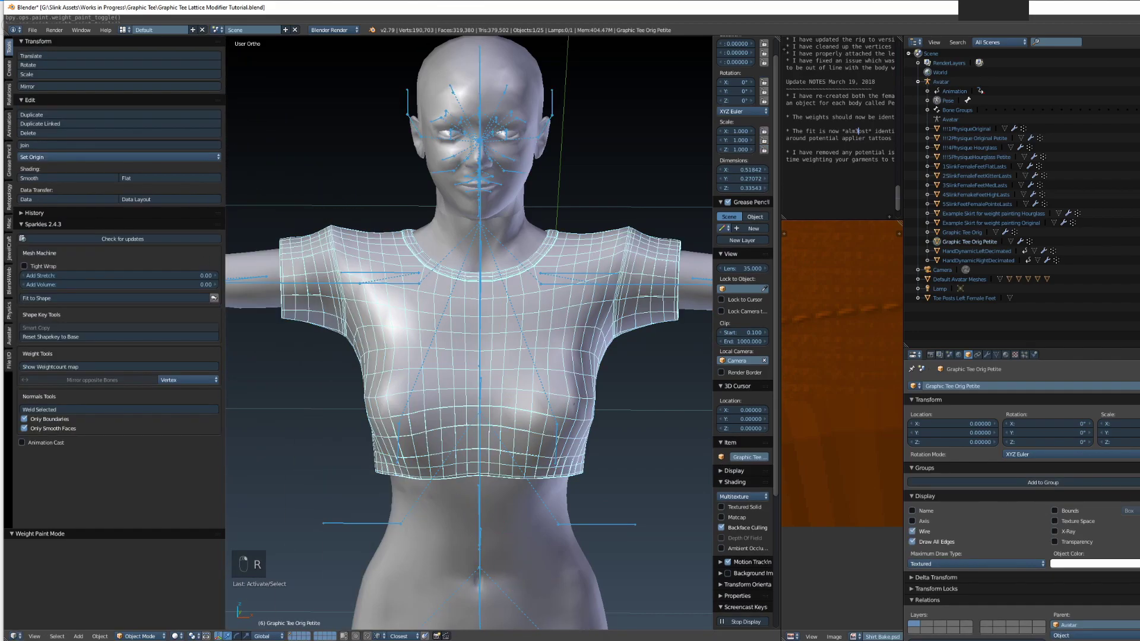
Reset the avatar's Breast Size to its default of 50 and hide Graphic Tee Orig Petite
{"action": "left_click", "coordinate": [10, 339]}
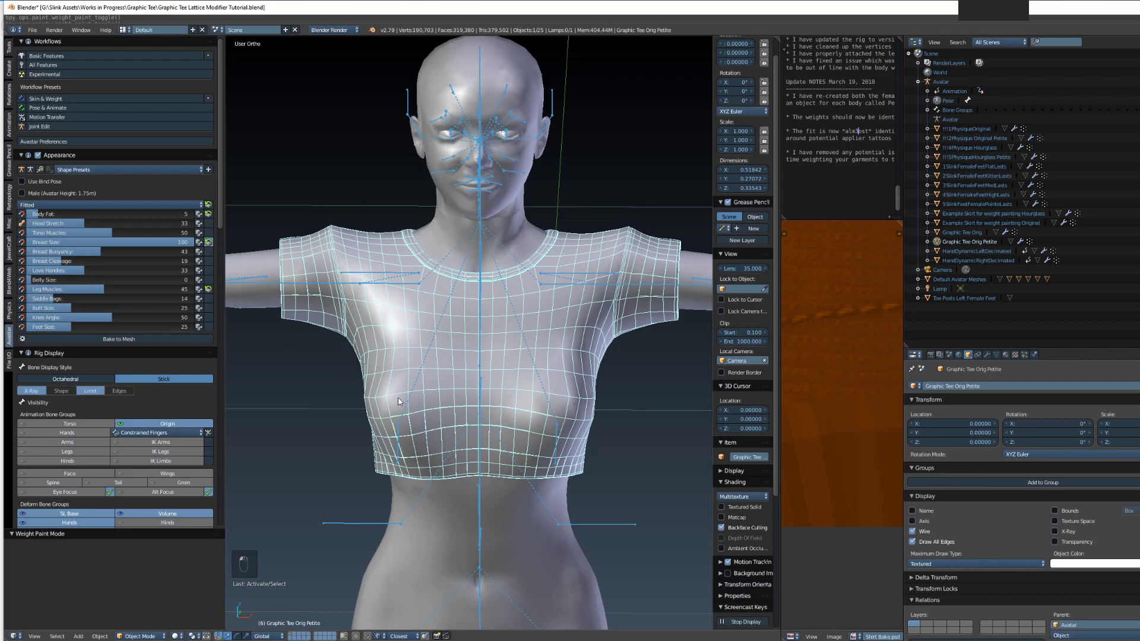
{"action": "middle_click_drag", "start_coordinate": [611, 468], "coordinate": [556, 428], "text": "shift"}
{"action": "right_click", "coordinate": [534, 432]}
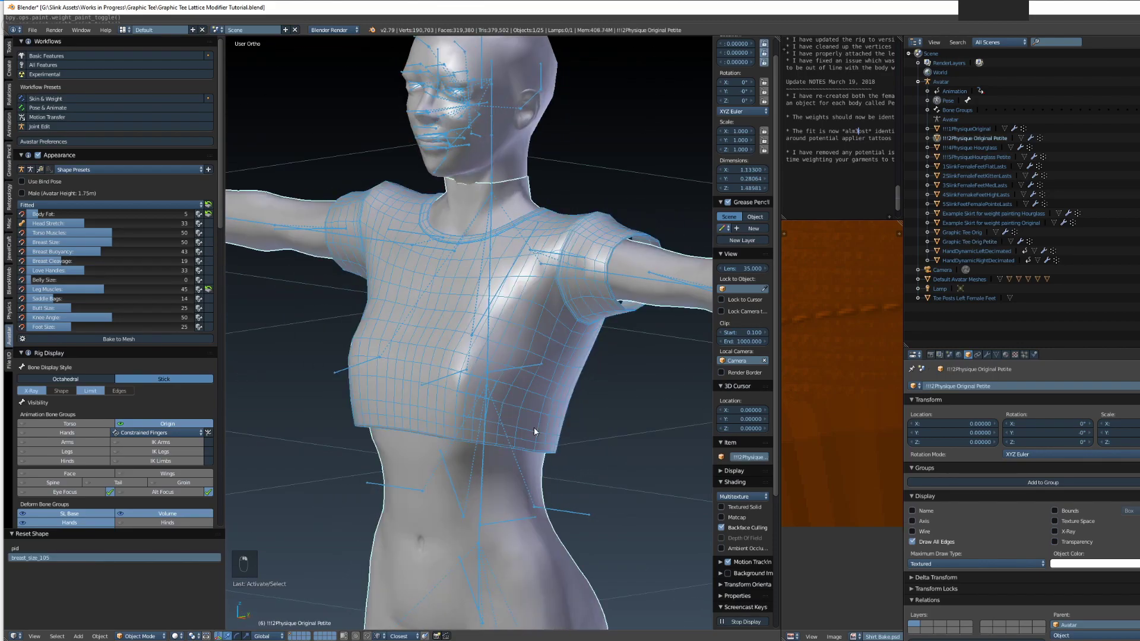
{"action": "right_click", "coordinate": [551, 422]}
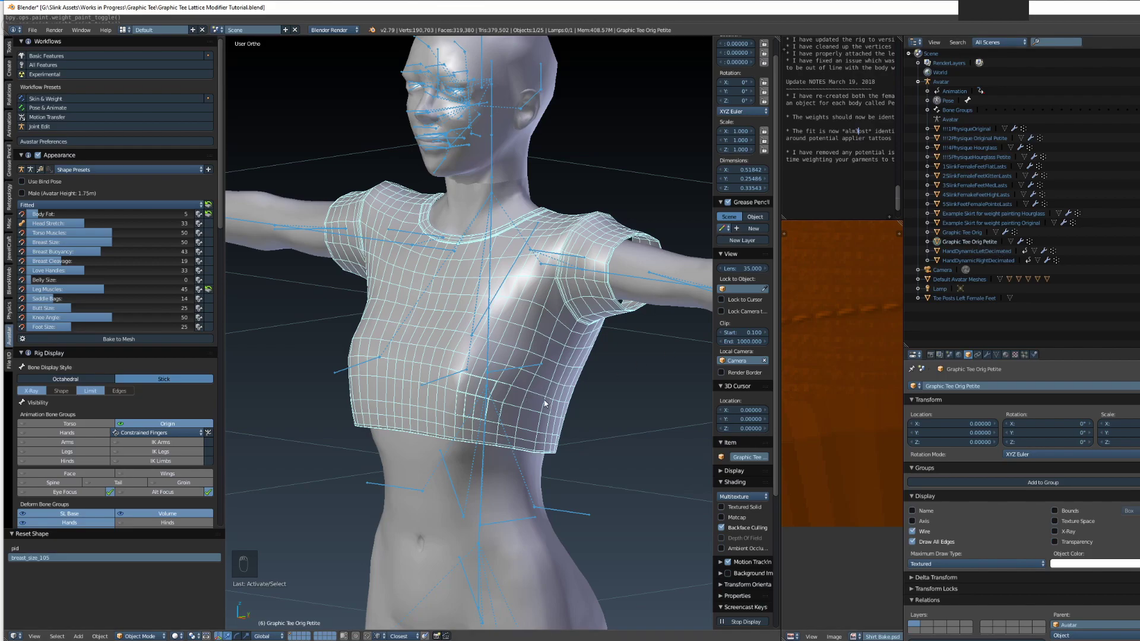
{"action": "key", "text": "h"}
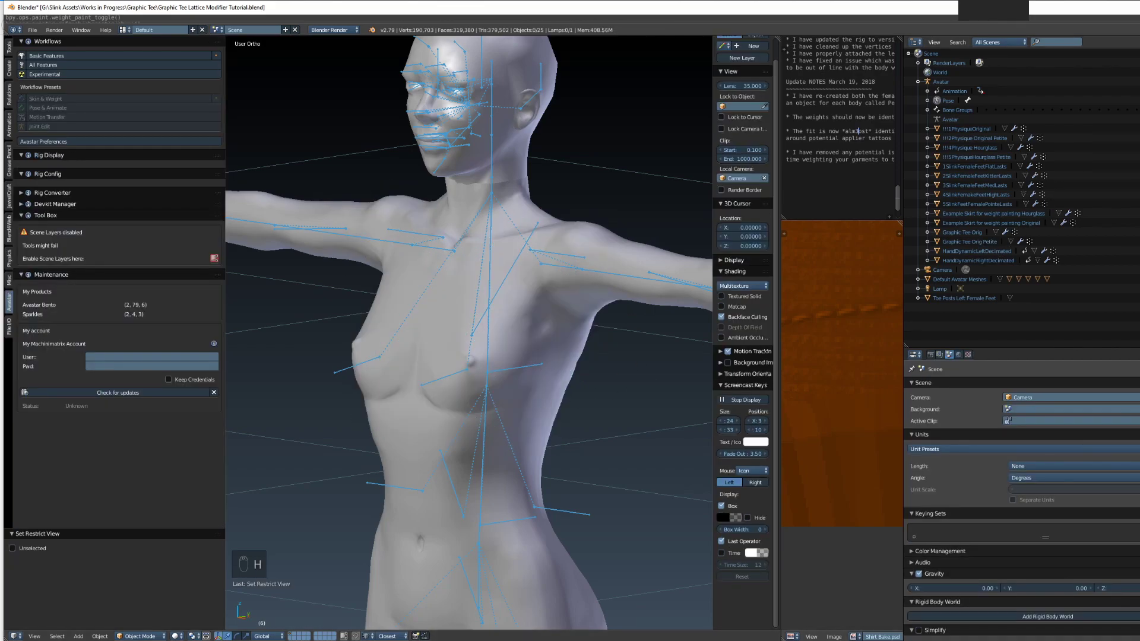
Show the hourglass body in place of the petite one and unhide Graphic Tee Orig
{"action": "left_click", "coordinate": [962, 232]}
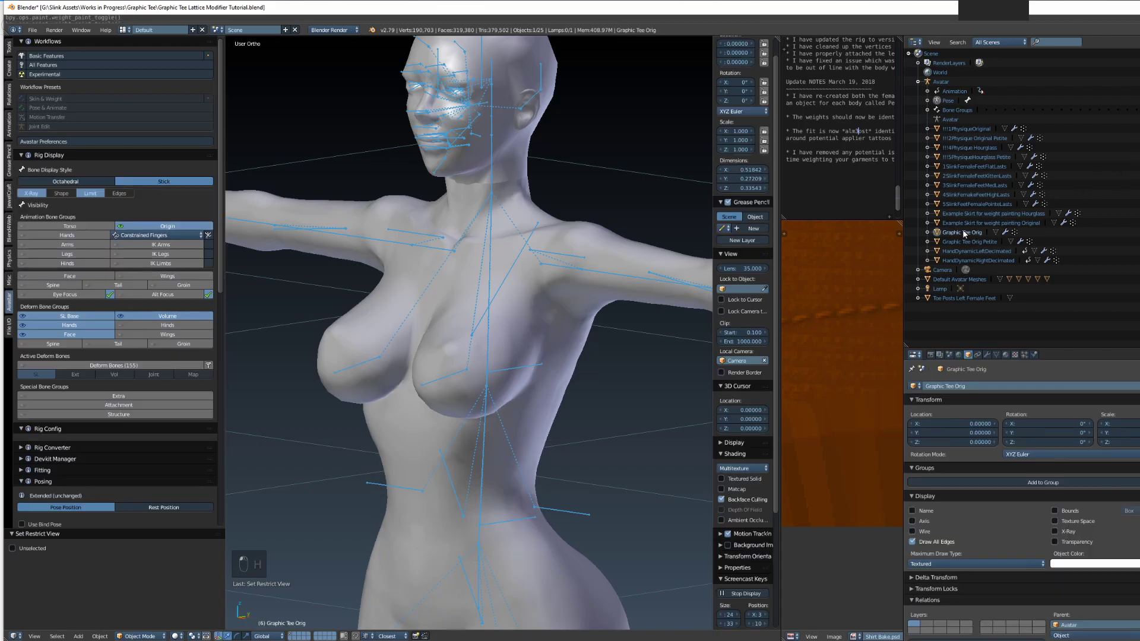
{"action": "left_click", "coordinate": [1137, 232]}
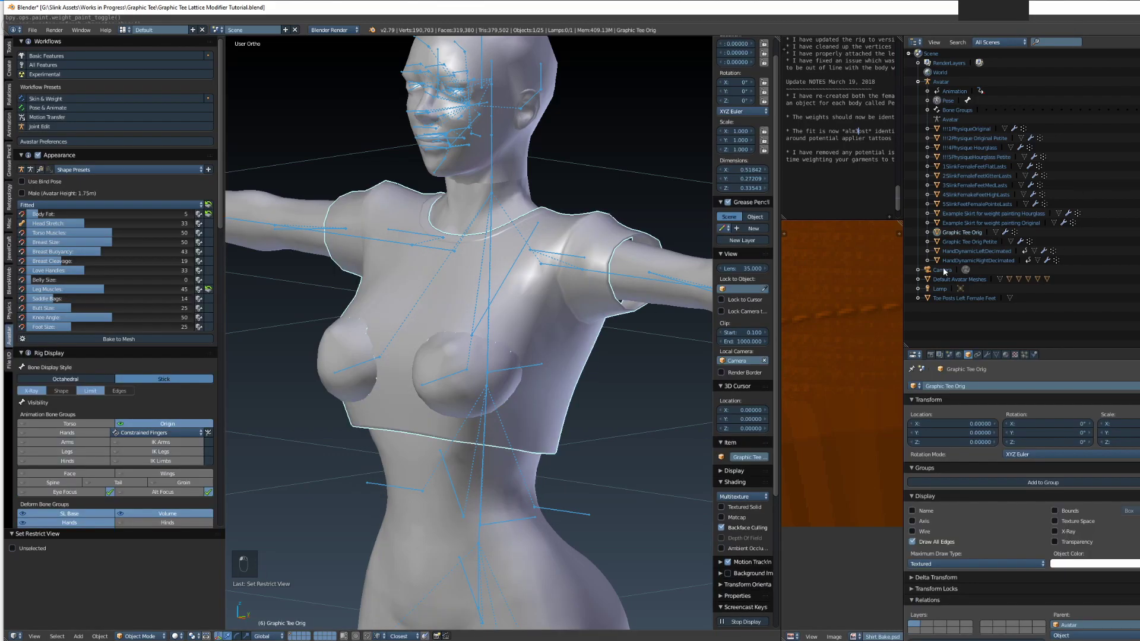
{"action": "mouse_move", "coordinate": [585, 369]}
{"action": "middle_mouse_down"}
{"action": "mouse_move", "coordinate": [526, 374]}
{"action": "mouse_move", "coordinate": [588, 378]}
{"action": "middle_mouse_up"}
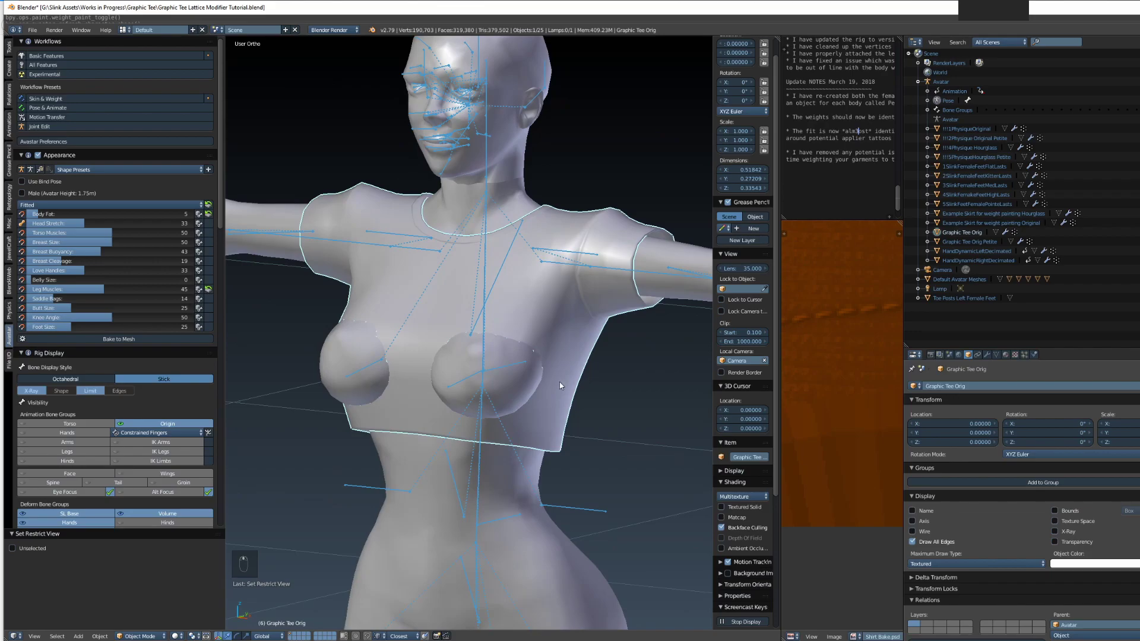
Duplicate Graphic Tee Orig in place and rename the copy Graphic Tee HG
{"action": "right_click", "coordinate": [570, 378]}
{"action": "key", "text": "shift+d"}
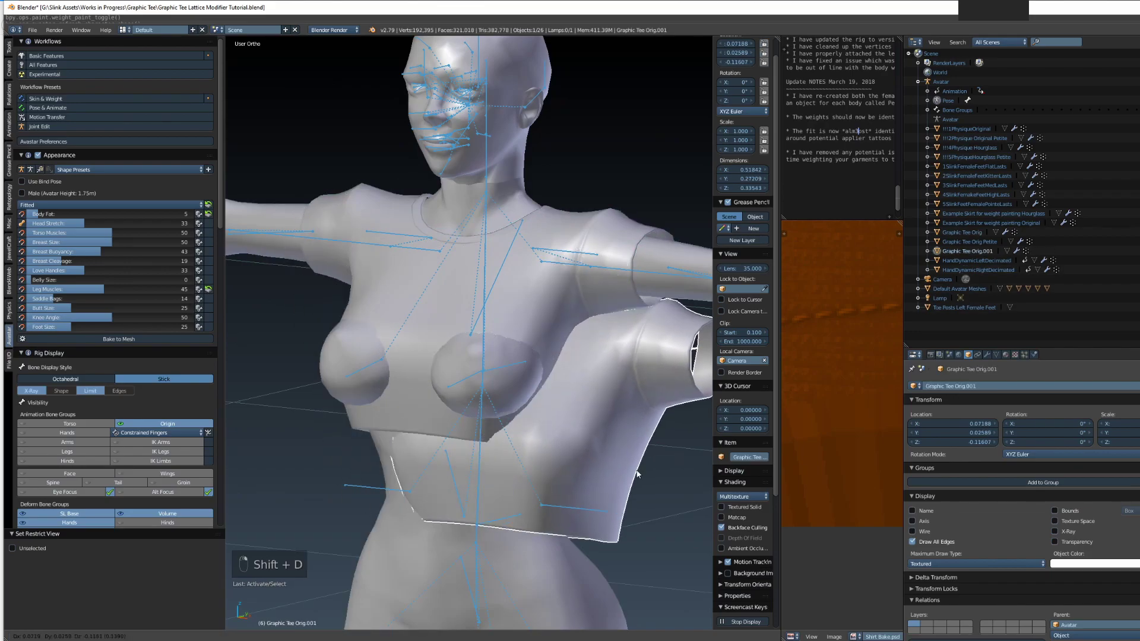
{"action": "right_click", "coordinate": [703, 466]}
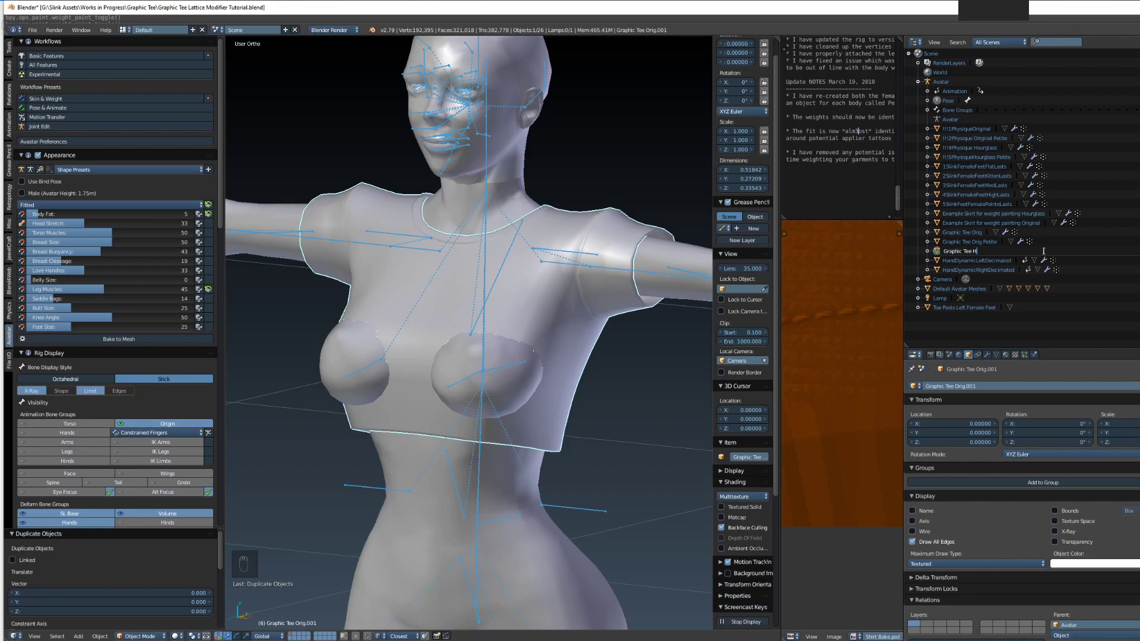
{"action": "key", "text": "Return"}
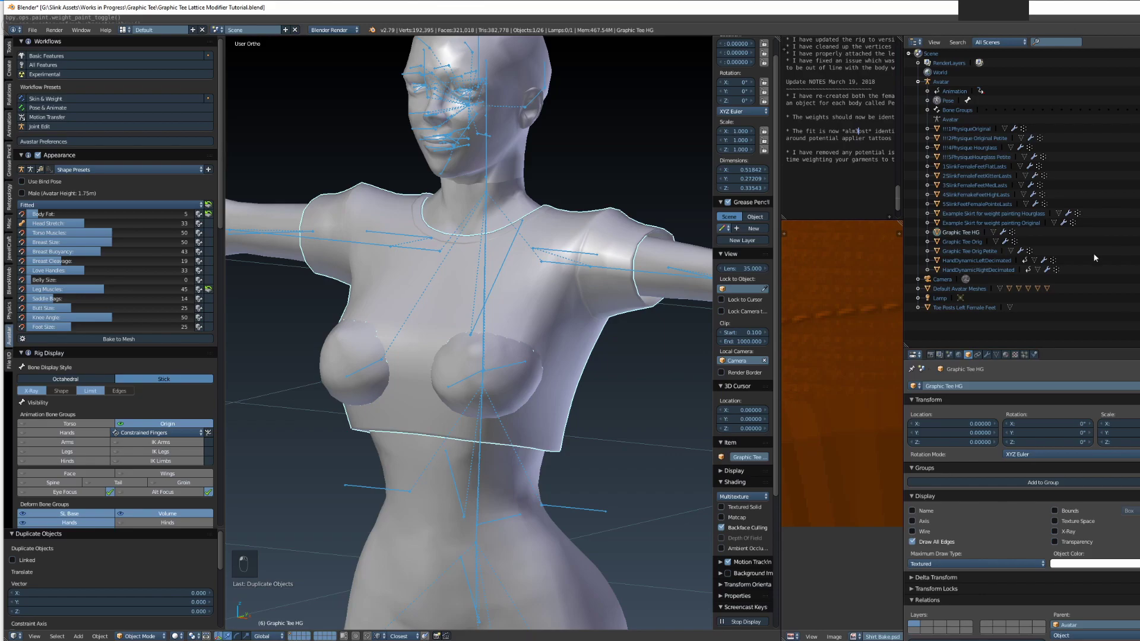
Add a Lattice object to the scene from the front view
{"action": "middle_click_drag", "start_coordinate": [645, 379], "coordinate": [561, 418]}
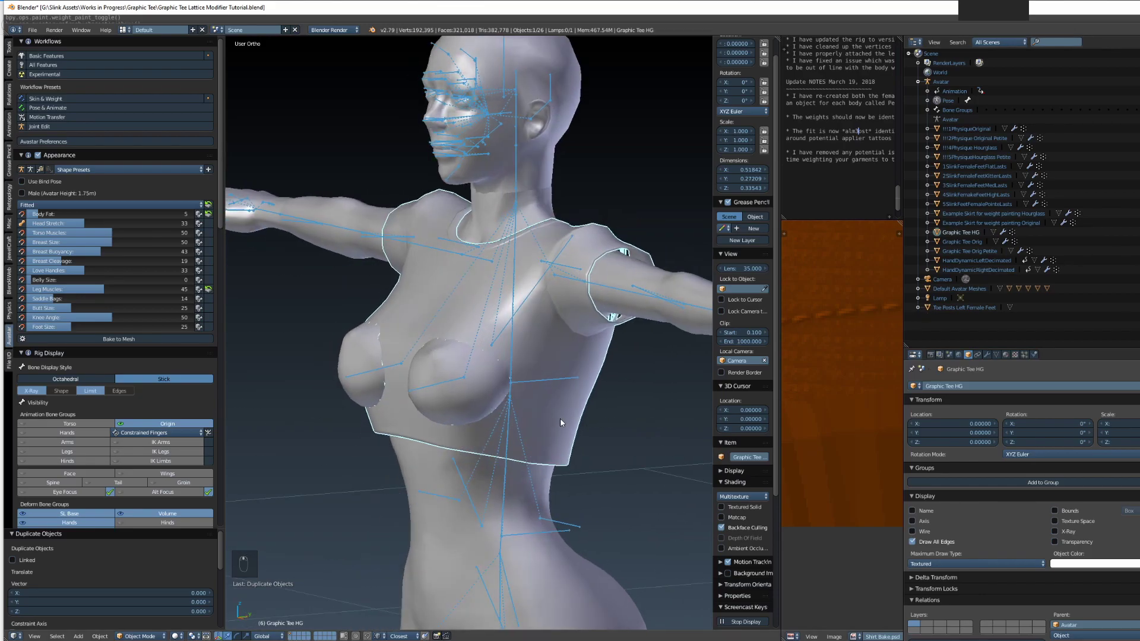
{"action": "right_click", "coordinate": [566, 414]}
{"action": "key", "text": "KP_1"}
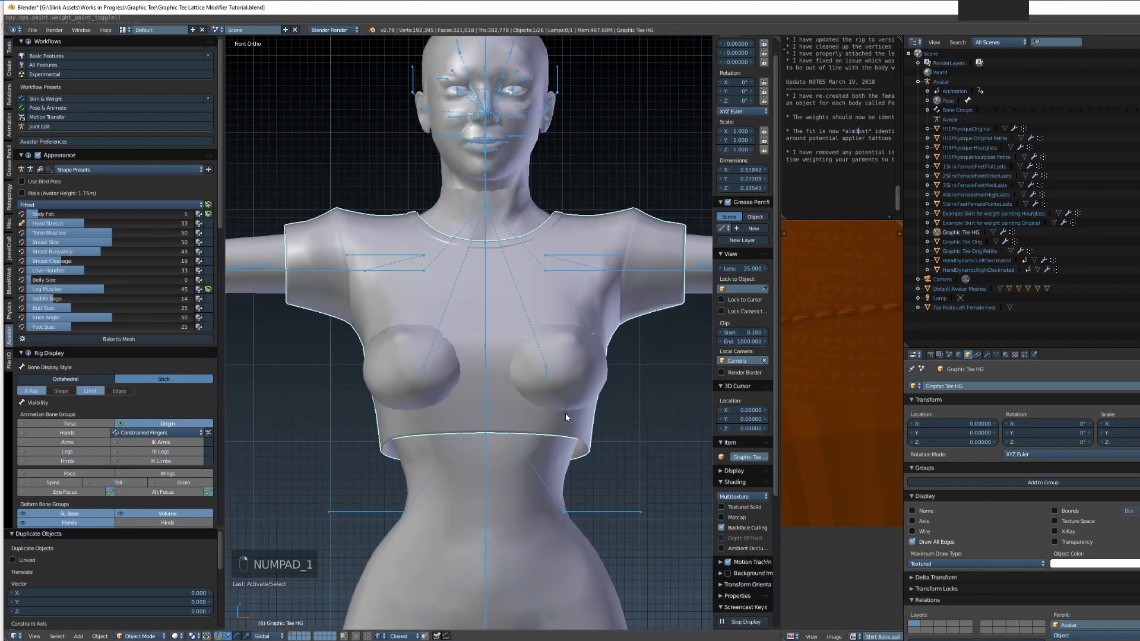
{"action": "scroll", "coordinate": [565, 413], "scroll_direction": "down", "scroll_amount": 4}
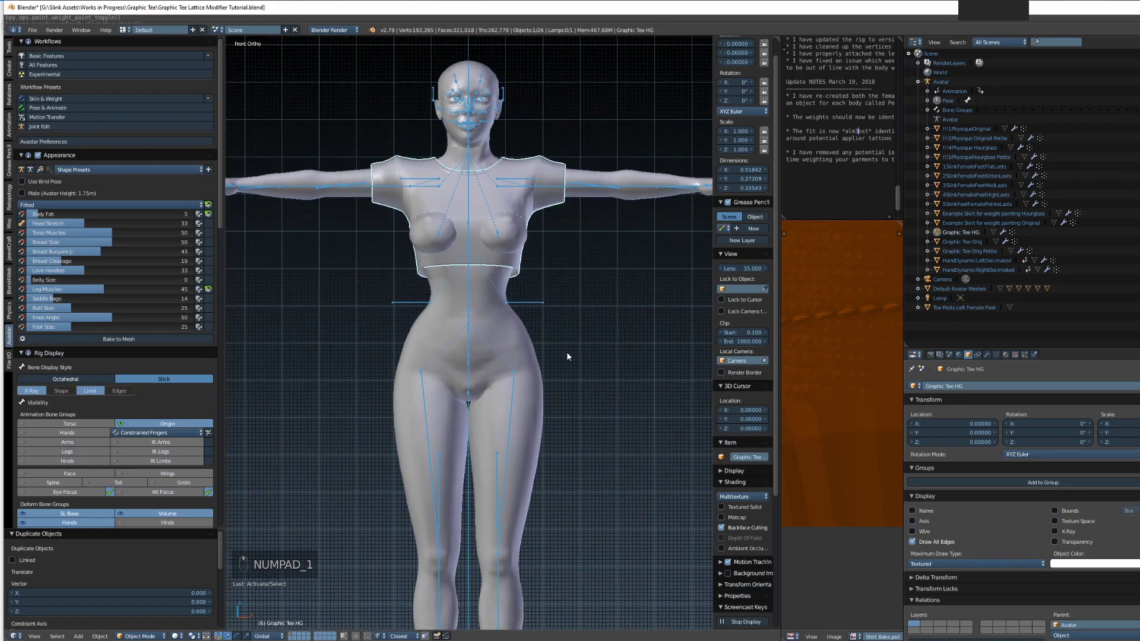
{"action": "key", "text": "shift+a"}
{"action": "left_click", "coordinate": [567, 356]}
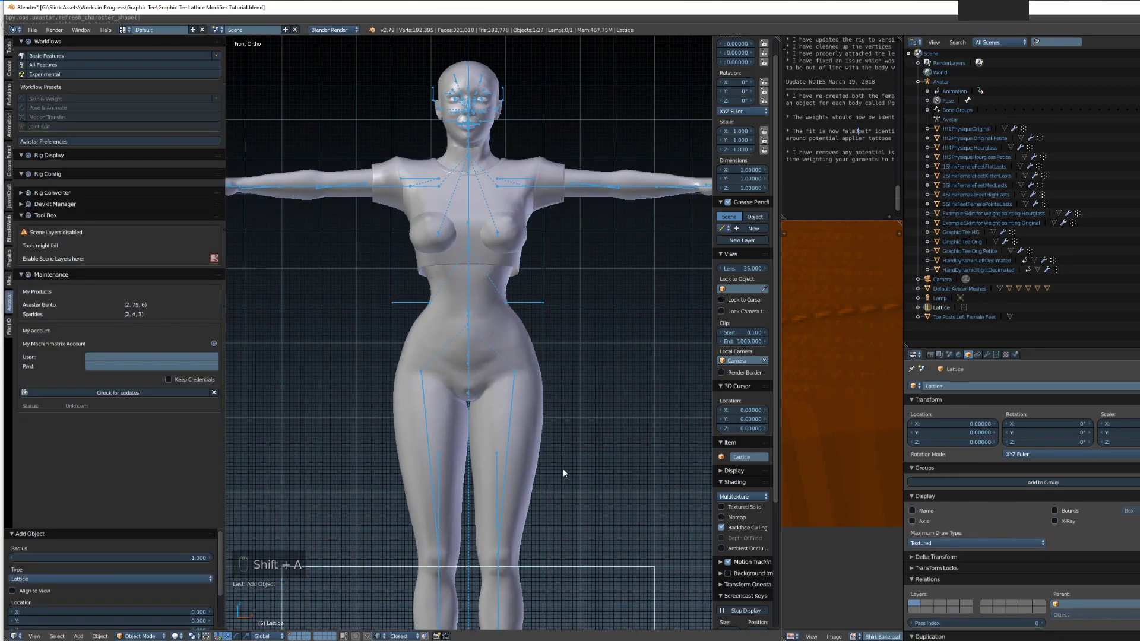
Raise the lattice about 1.403 along Z to the chest and scale it uniformly to about 0.315
{"action": "scroll", "coordinate": [563, 469], "scroll_direction": "down", "scroll_amount": 3}
{"action": "left_click_drag", "start_coordinate": [472, 500], "coordinate": [453, 240]}
{"action": "scroll", "coordinate": [576, 354], "scroll_direction": "up", "scroll_amount": 2, "text": "shift"}
{"action": "key", "text": "s"}
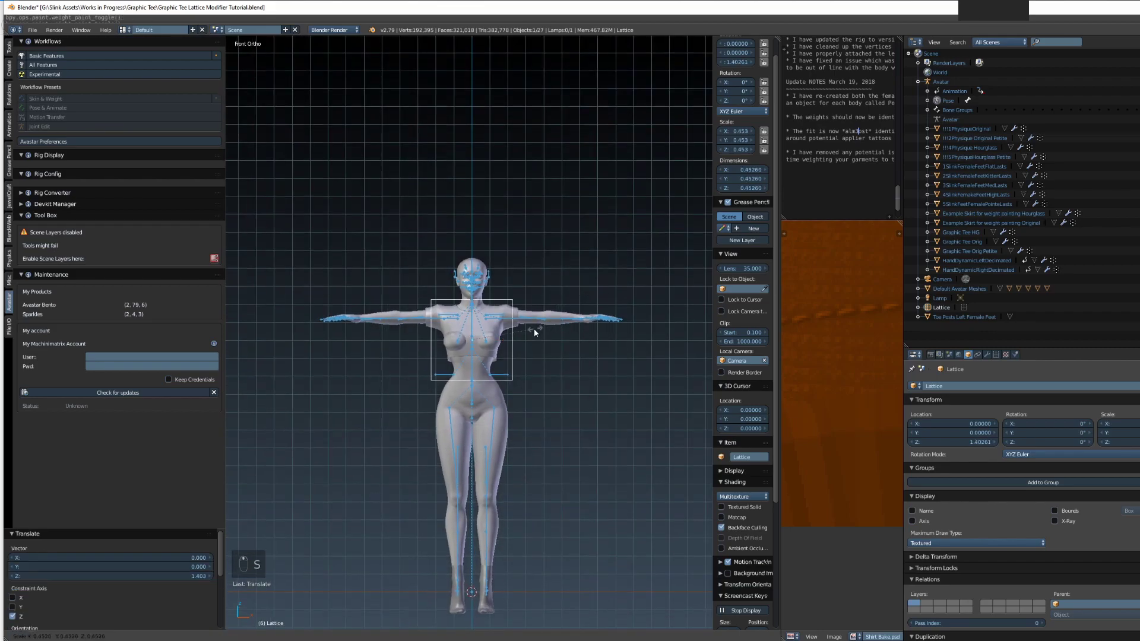
{"action": "left_click", "coordinate": [515, 335]}
{"action": "scroll", "coordinate": [517, 344], "scroll_direction": "up", "scroll_amount": 5}
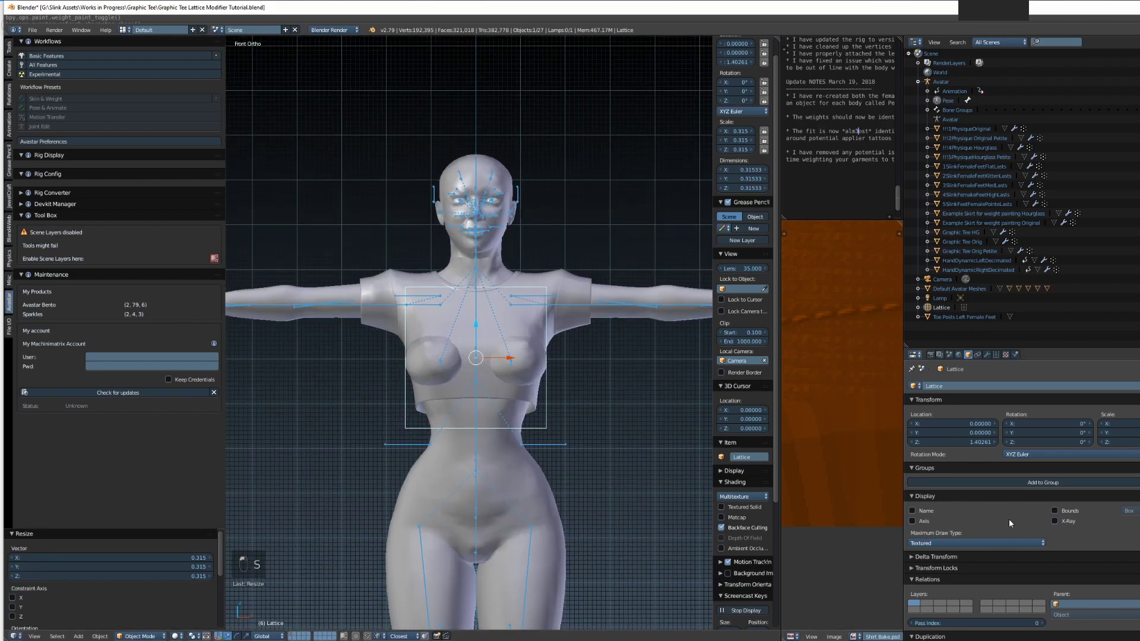
Set the lattice resolution to 5 points in each of U, V and W
{"action": "left_click", "coordinate": [996, 355]}
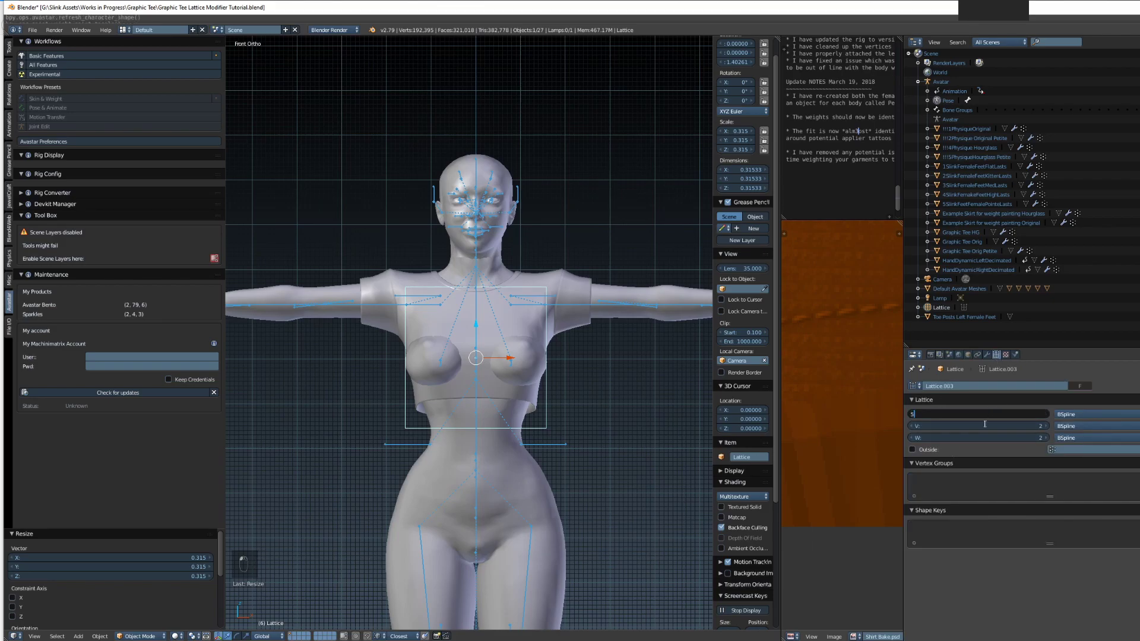
{"action": "left_click", "coordinate": [985, 424]}
{"action": "type", "text": "5"}
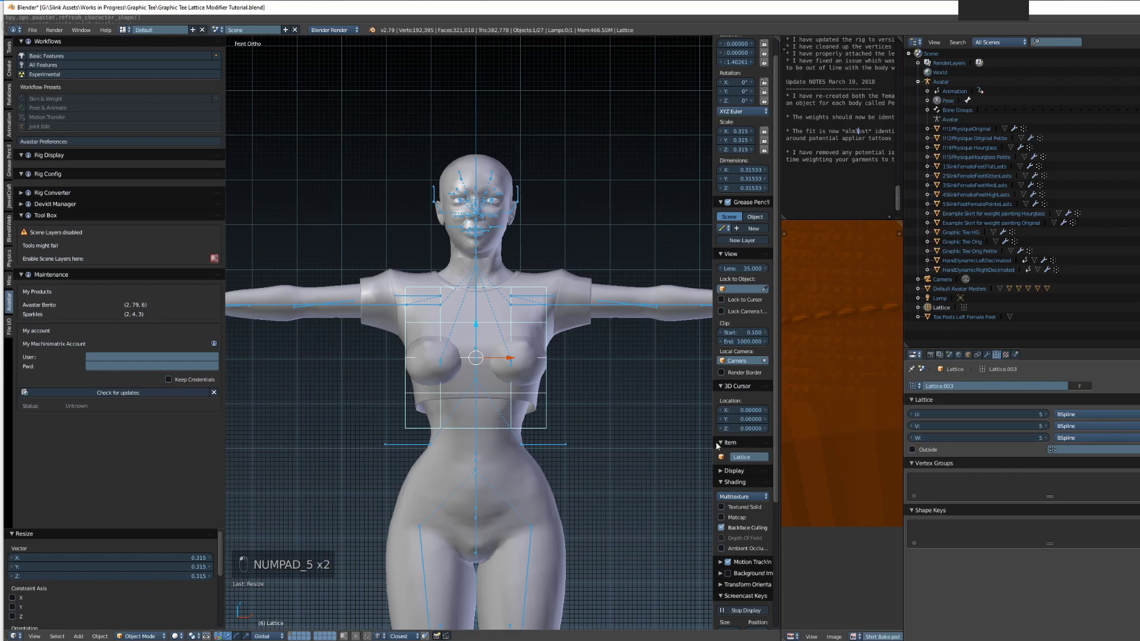
In side view, move the lattice about 0.026 forward along Y and scale it about 0.915 along Y
{"action": "key", "text": "KP_3"}
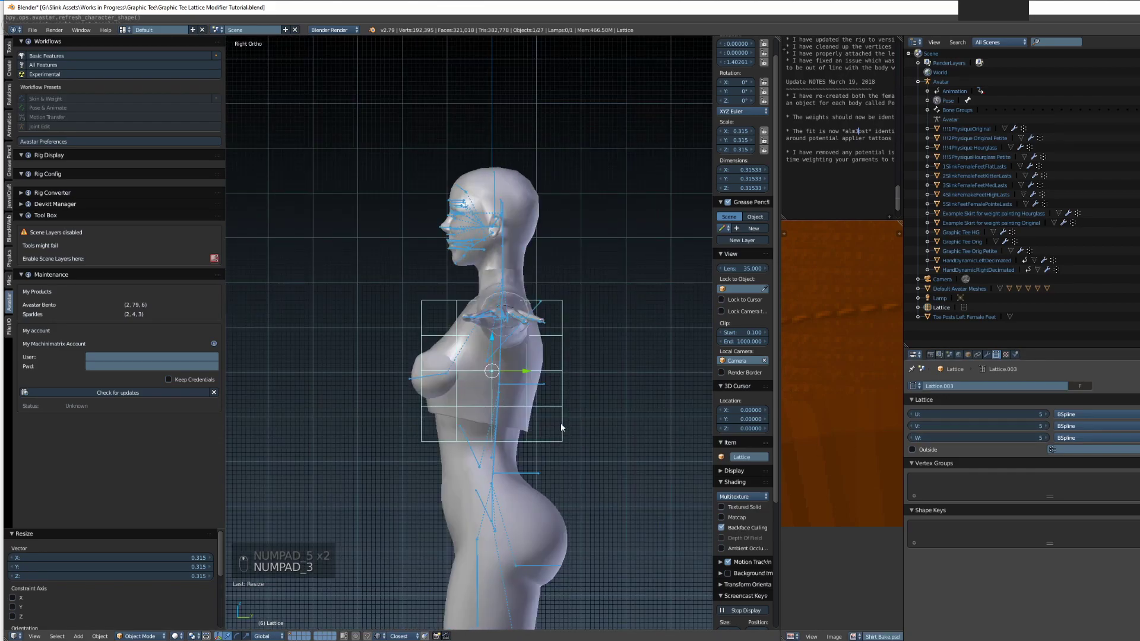
{"action": "scroll", "coordinate": [561, 424], "scroll_direction": "up", "scroll_amount": 2}
{"action": "key", "text": "g"}
{"action": "key", "text": "y"}
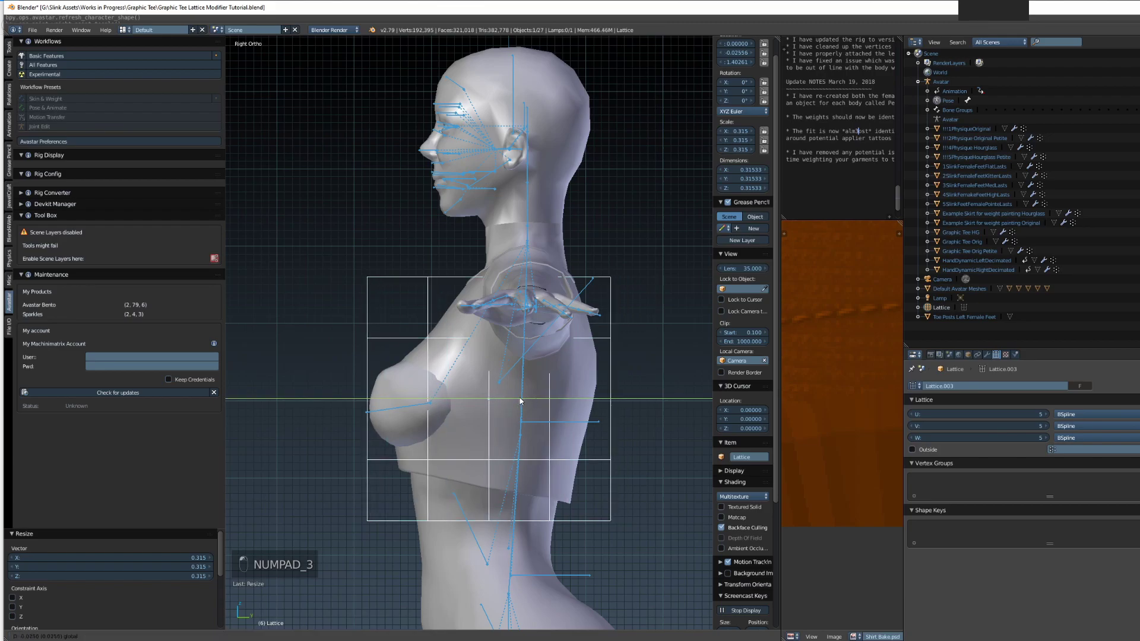
{"action": "left_click", "coordinate": [521, 401]}
{"action": "key", "text": "s"}
{"action": "key", "text": "y"}
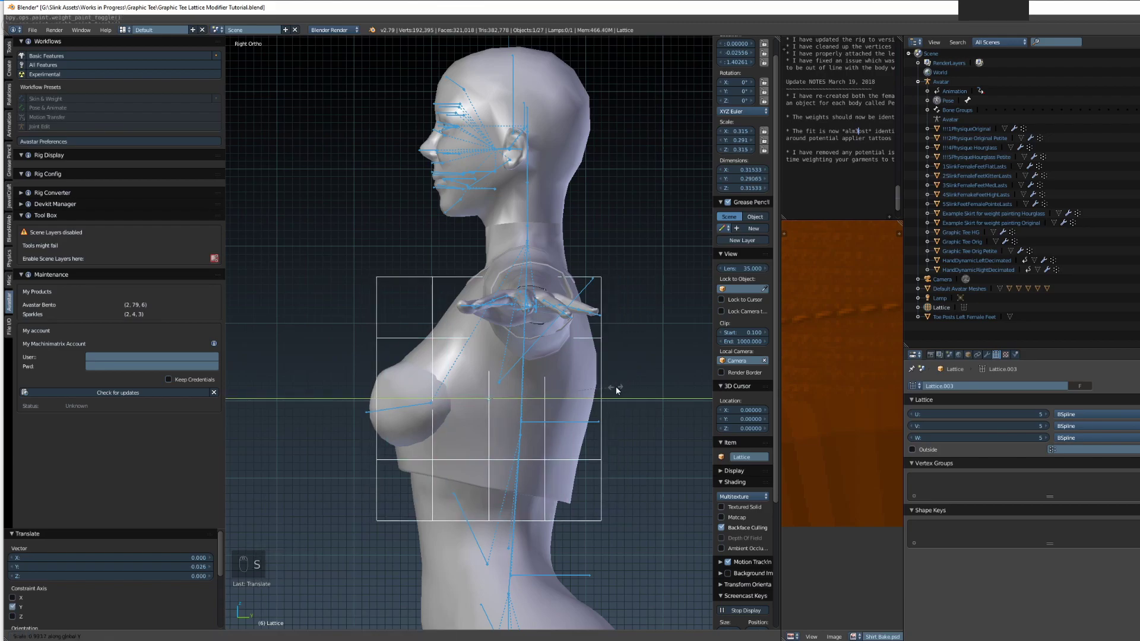
{"action": "left_click", "coordinate": [608, 389]}
In front view, scale the lattice by about 1.012 along X and about 0.951 along Z to frame the chest
{"action": "key", "text": "KP_1"}
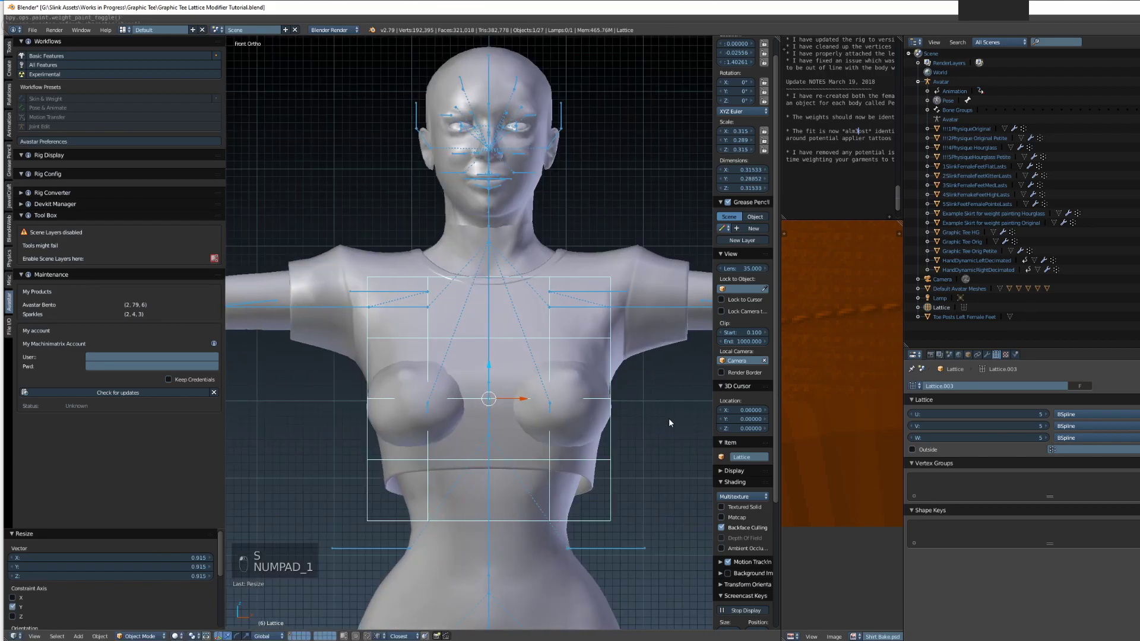
{"action": "key", "text": "x"}
{"action": "left_click", "coordinate": [671, 418]}
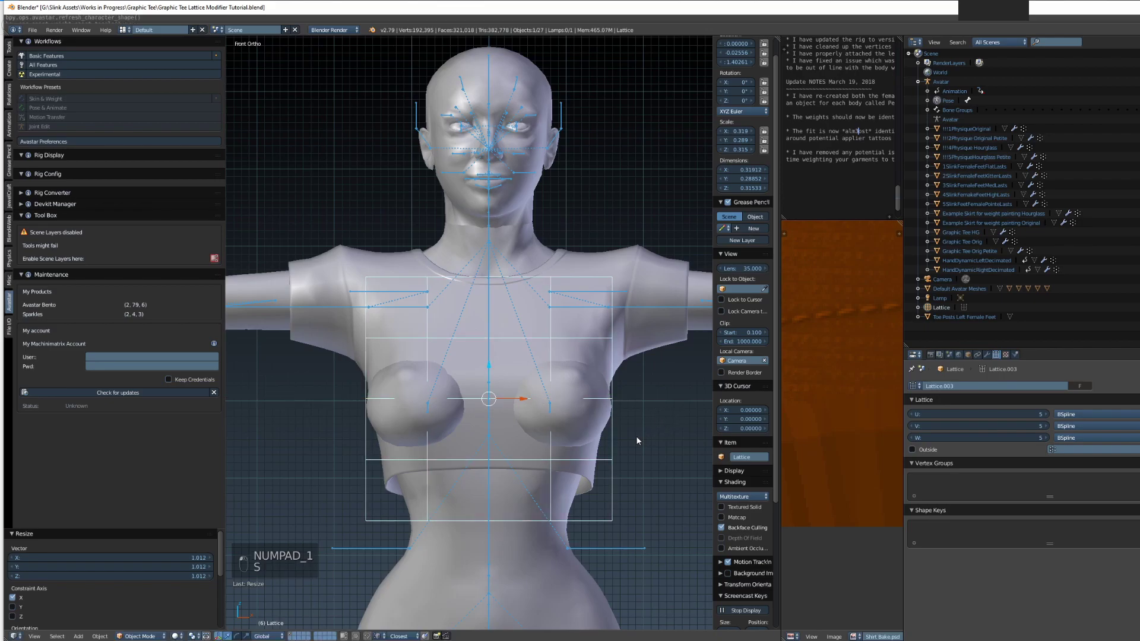
{"action": "key", "text": "s"}
{"action": "key", "text": "z"}
{"action": "left_click", "coordinate": [636, 434]}
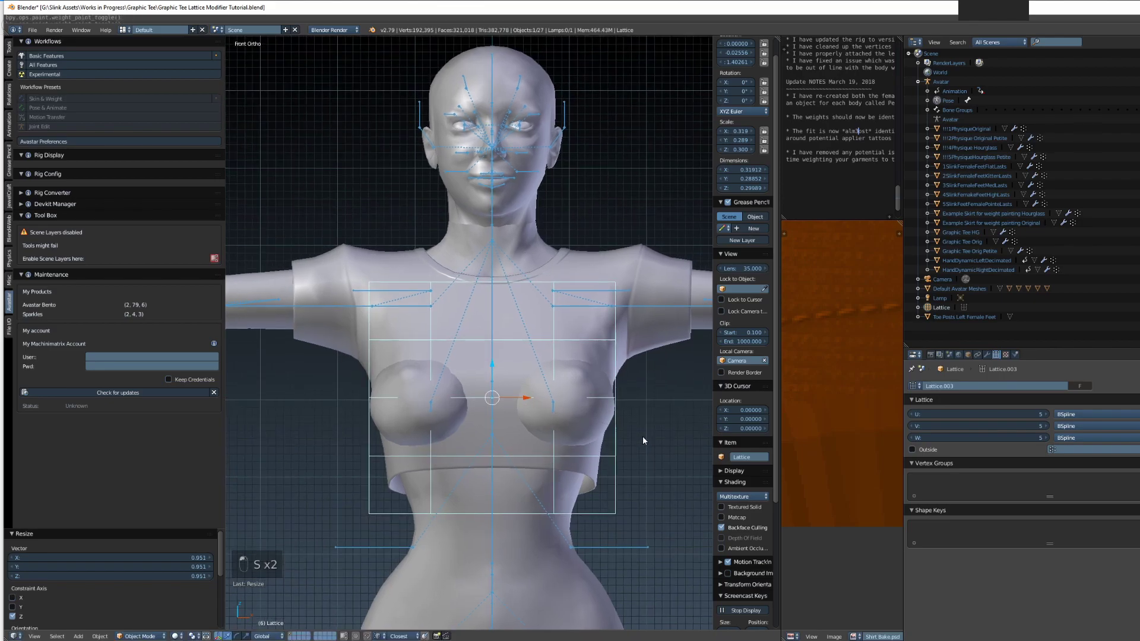
Add a Lattice modifier to Graphic Tee HG and assign the new Lattice as its object
{"action": "scroll", "coordinate": [642, 438], "scroll_direction": "up", "scroll_amount": 1, "text": "shift"}
{"action": "right_click", "coordinate": [602, 467]}
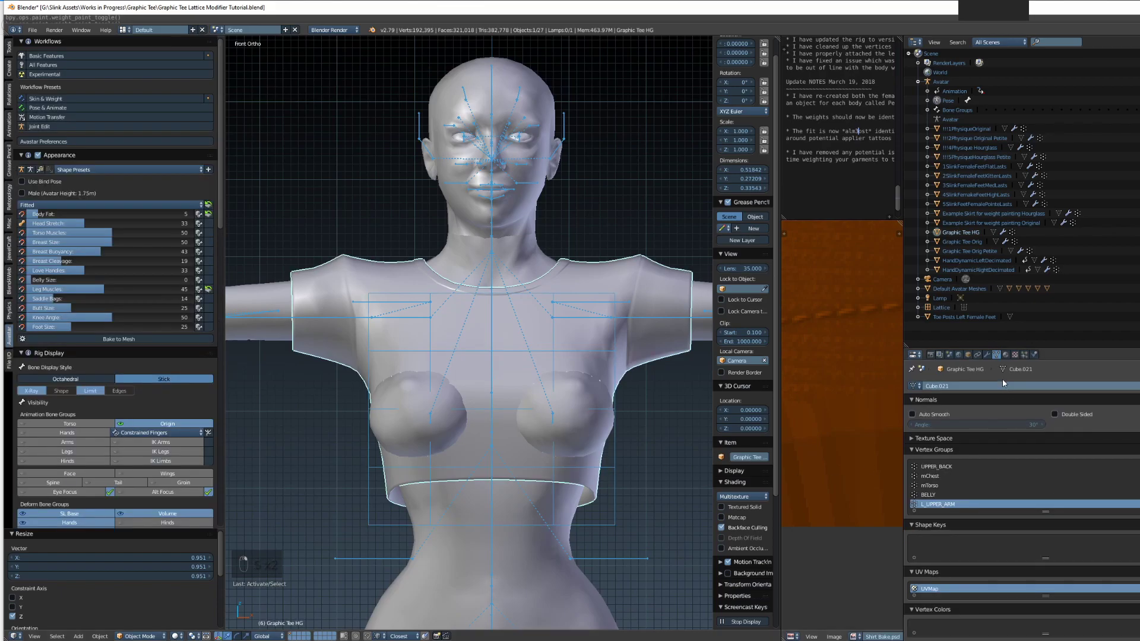
{"action": "left_click", "coordinate": [987, 355]}
{"action": "left_click", "coordinate": [967, 387]}
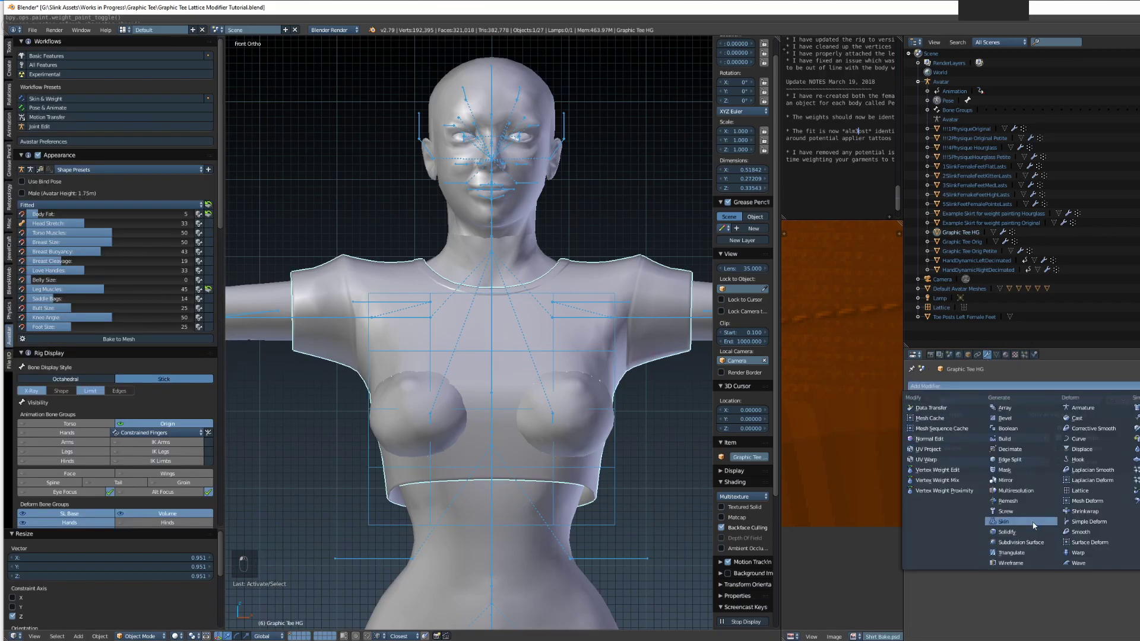
{"action": "left_click", "coordinate": [1078, 492]}
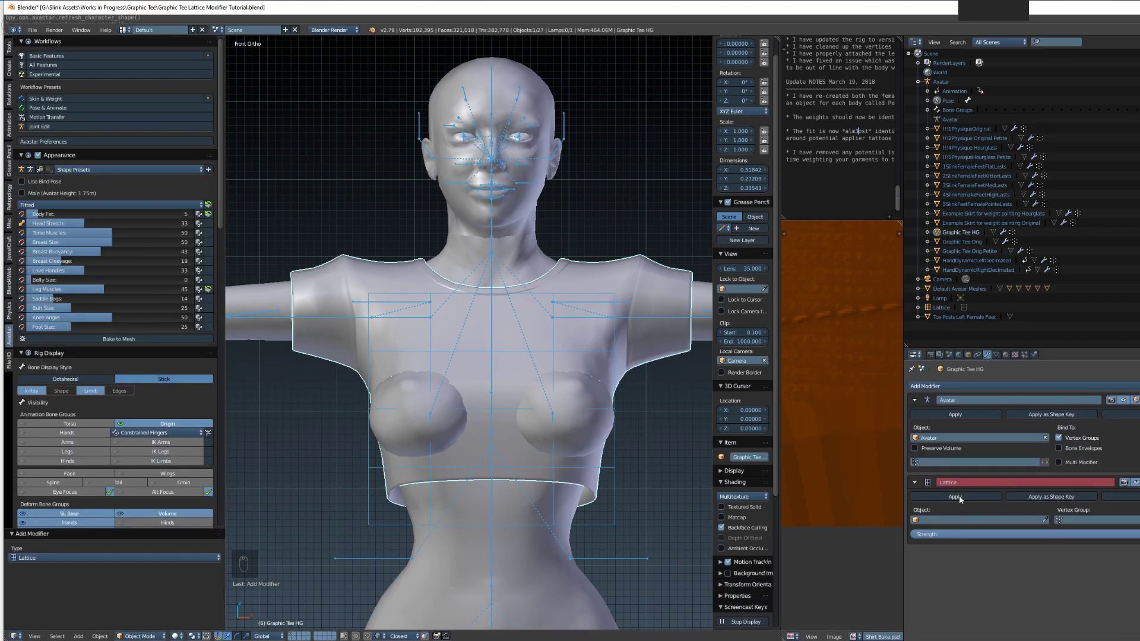
{"action": "left_click", "coordinate": [937, 520]}
{"action": "left_click", "coordinate": [919, 534]}
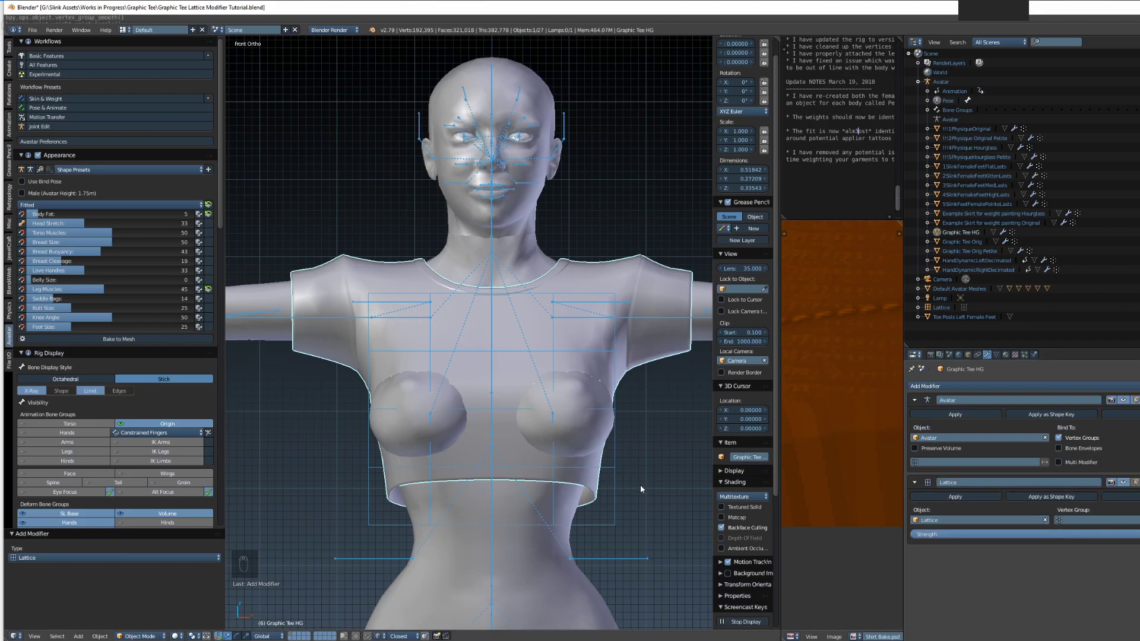
Put the lattice into Edit Mode and frame its chest area in the right side view
{"action": "scroll", "coordinate": [580, 445], "scroll_direction": "down", "scroll_amount": 1, "text": "shift"}
{"action": "right_click", "coordinate": [604, 443]}
{"action": "key", "text": "Tab"}
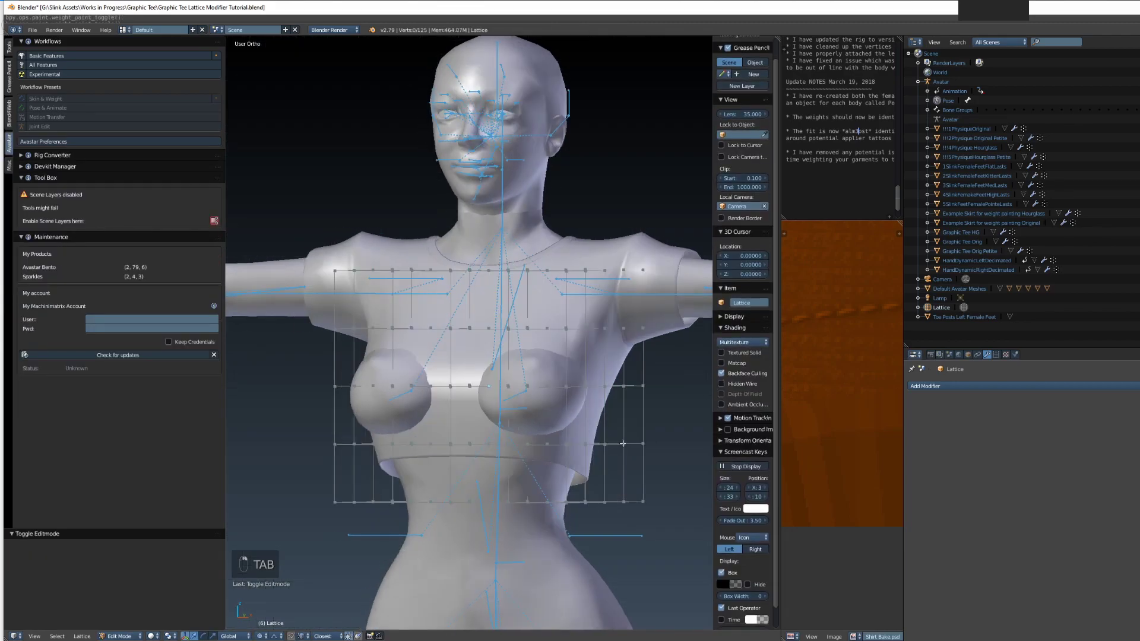
{"action": "key", "text": "KP_3"}
{"action": "middle_click_drag", "start_coordinate": [609, 440], "coordinate": [352, 433], "text": "shift"}
{"action": "scroll", "coordinate": [504, 308], "scroll_direction": "up", "scroll_amount": 6}
{"action": "middle_click_drag", "start_coordinate": [501, 344], "coordinate": [491, 371], "text": "shift"}
{"action": "scroll", "coordinate": [491, 371], "scroll_direction": "up", "scroll_amount": 2}
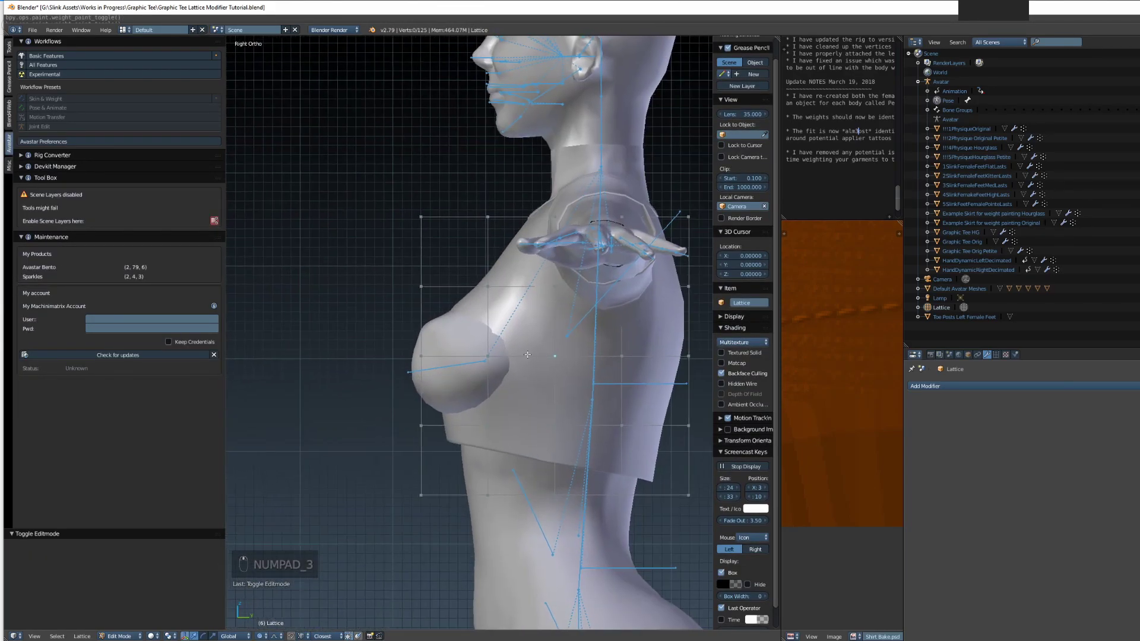
In side view, select the two front columns of lattice points at mid-chest height and rotate them about 13.8 degrees
{"action": "key", "text": "a"}
{"action": "key", "text": "b"}
{"action": "left_click_drag", "start_coordinate": [353, 327], "coordinate": [442, 390]}
{"action": "key", "text": "a"}
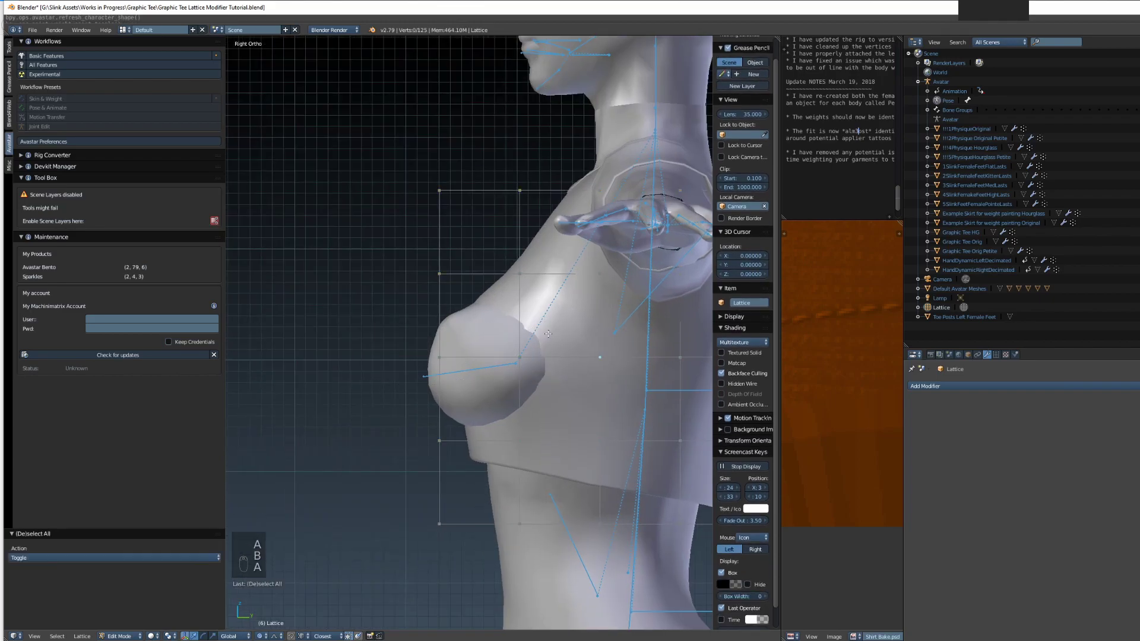
{"action": "key", "text": "b"}
{"action": "left_click_drag", "start_coordinate": [347, 334], "coordinate": [549, 386]}
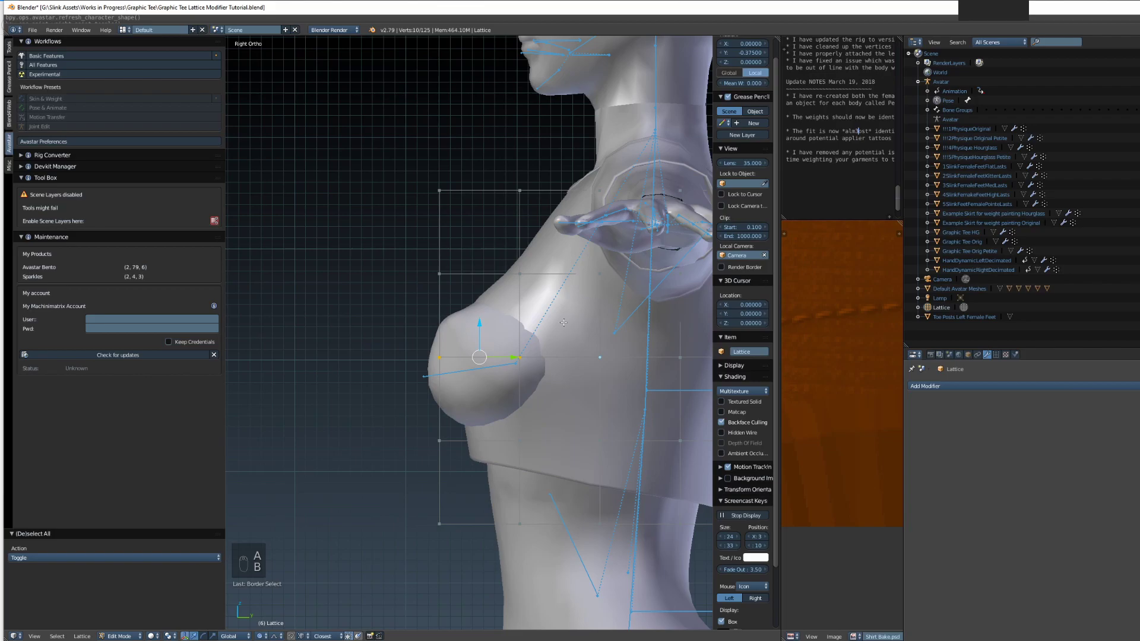
{"action": "middle_click_drag", "start_coordinate": [554, 329], "coordinate": [570, 329], "text": "shift"}
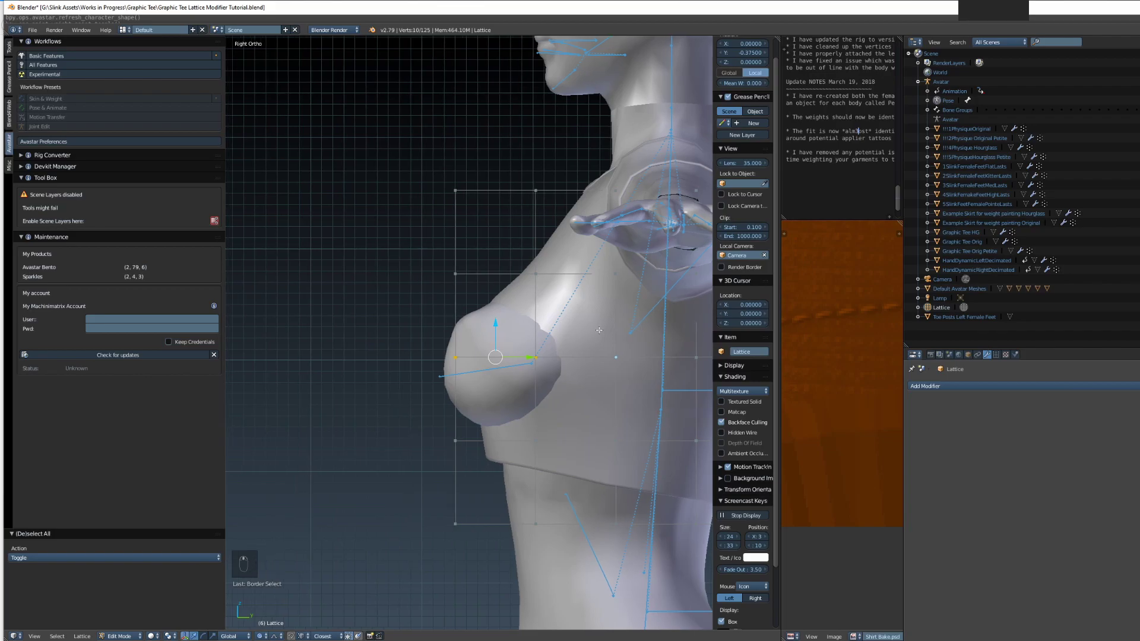
{"action": "key", "text": "r"}
{"action": "left_click", "coordinate": [630, 356]}
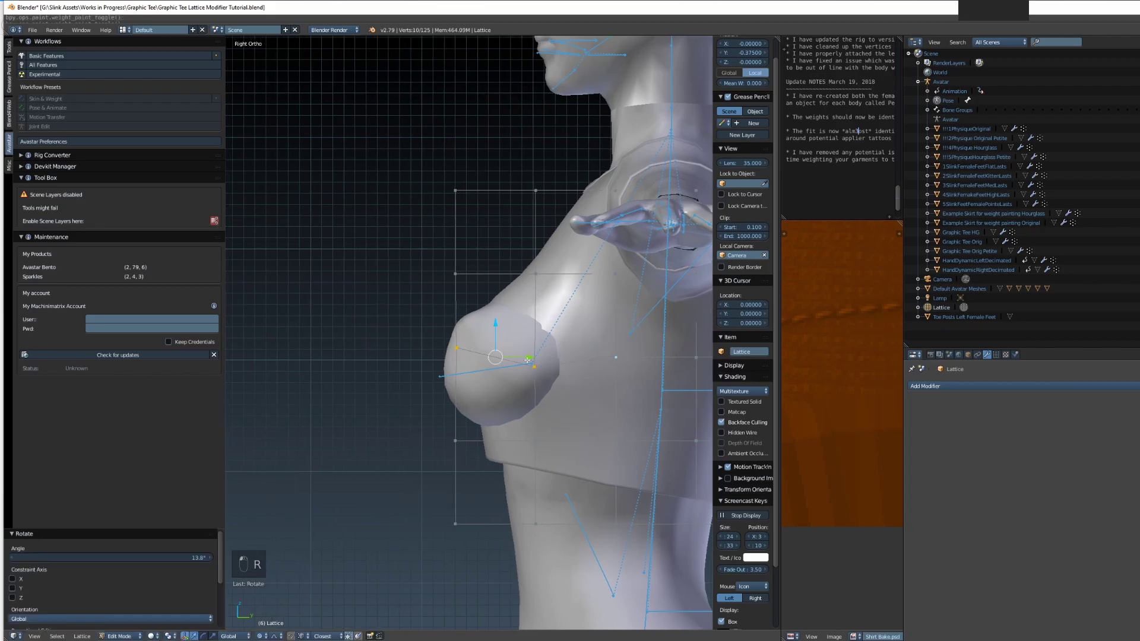
Move the selected mid-chest lattice points about 0.025 forward along Y and raise them about 0.008 along Z
{"action": "left_click_drag", "start_coordinate": [525, 358], "coordinate": [521, 357]}
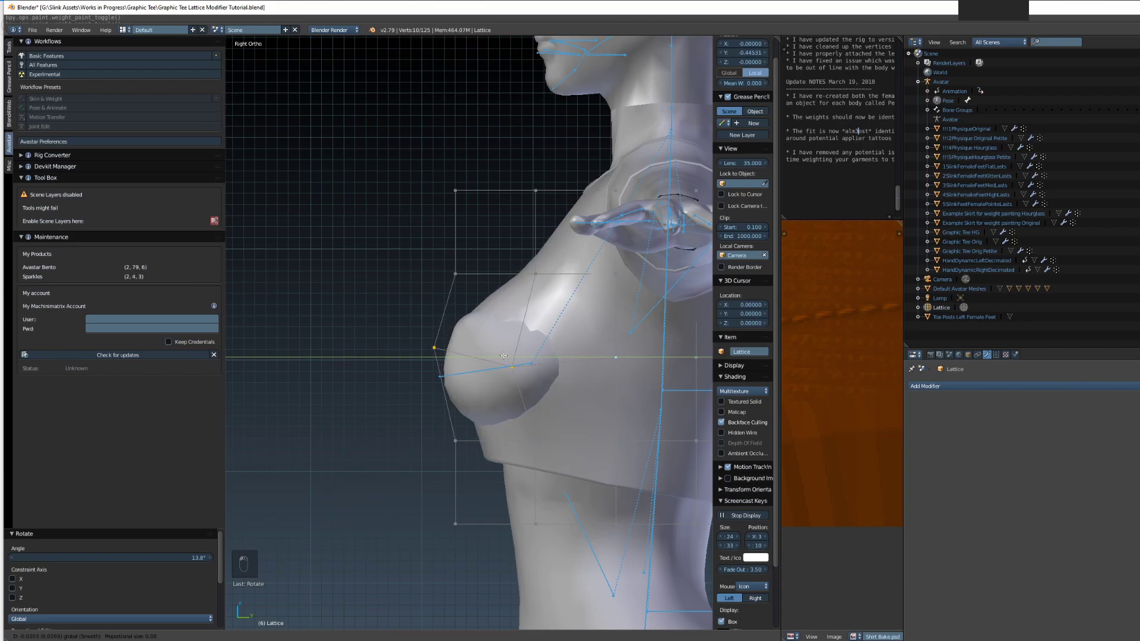
{"action": "left_click", "coordinate": [498, 354]}
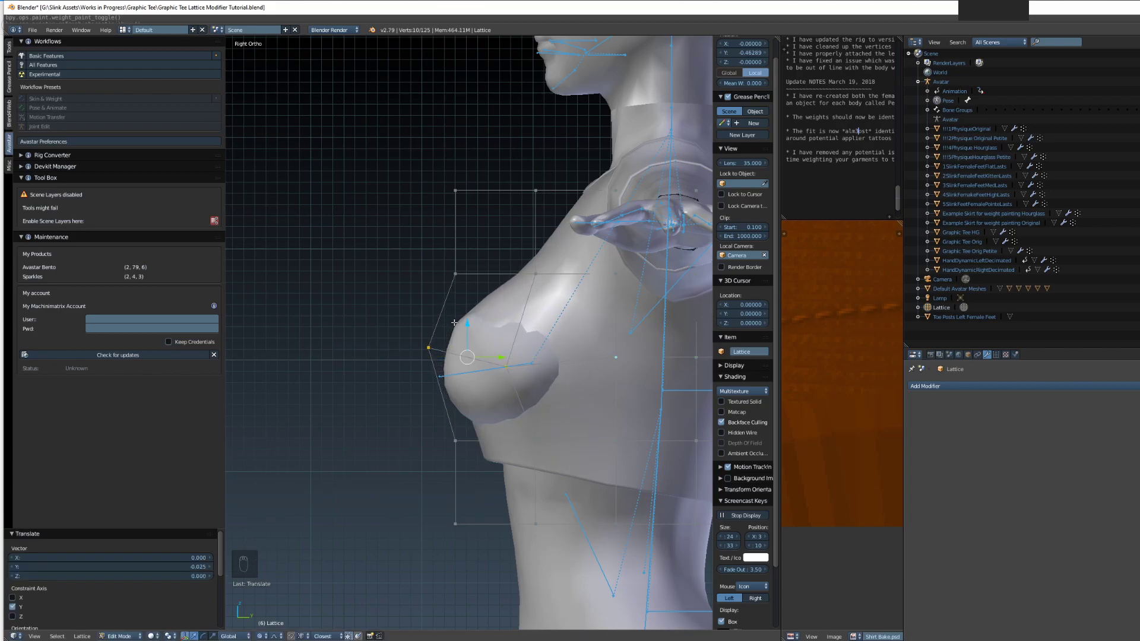
{"action": "key", "text": "g"}
{"action": "key", "text": "z"}
{"action": "left_click", "coordinate": [466, 313]}
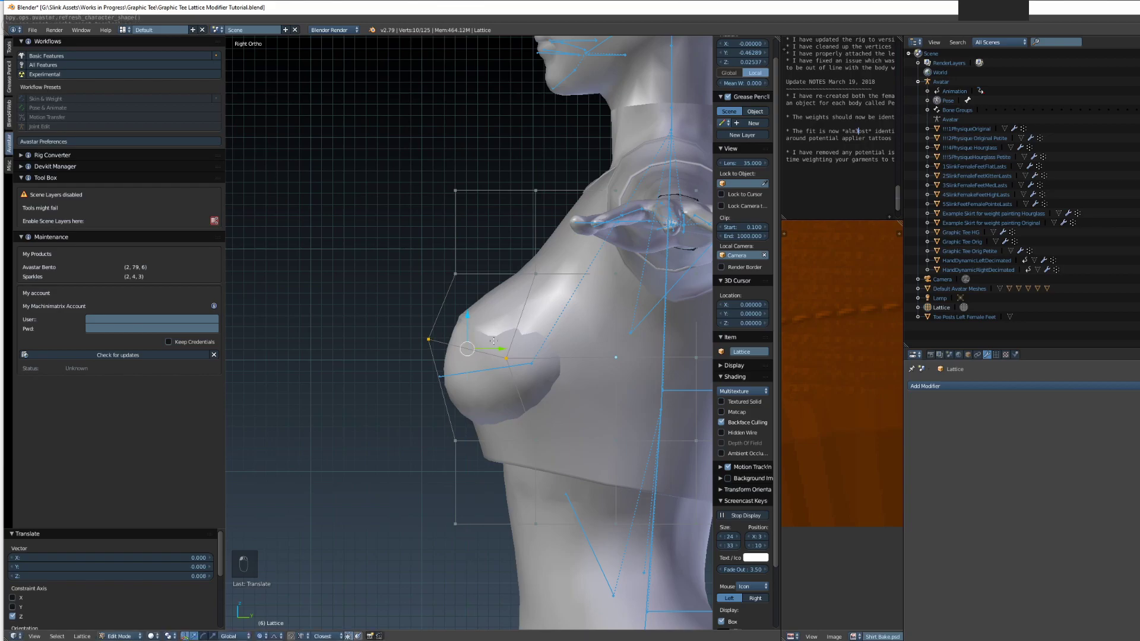
In wireframe display, select the two front columns of lattice points below the bust and move them about 0.026 forward along Y
{"action": "key", "text": "z"}
{"action": "scroll", "coordinate": [546, 368], "scroll_direction": "up", "scroll_amount": 2}
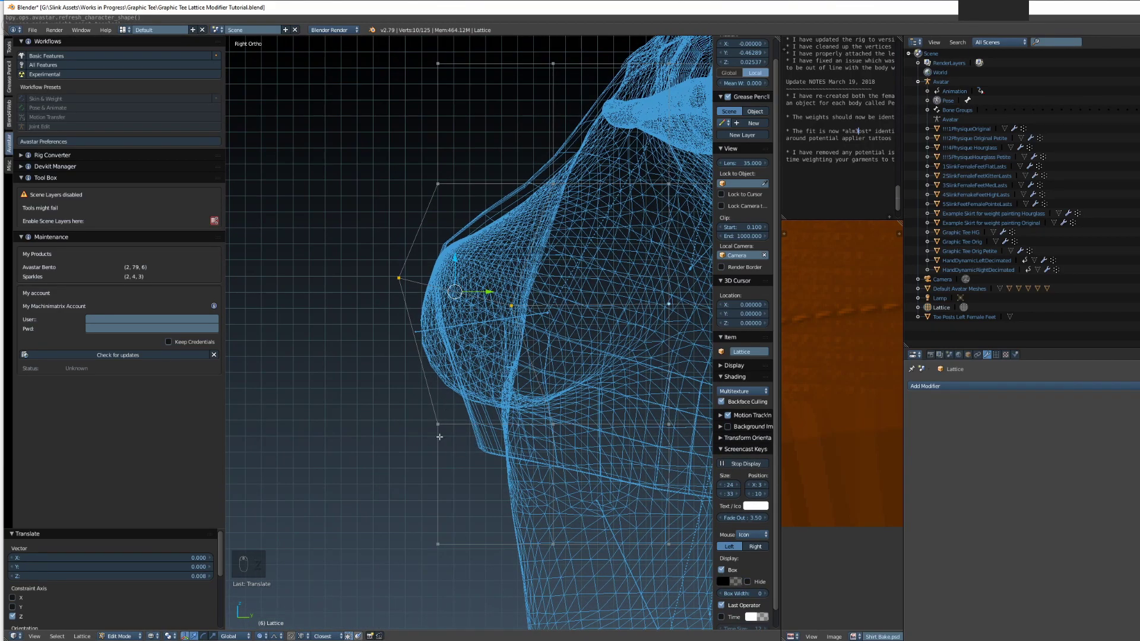
{"action": "key", "text": "a"}
{"action": "key", "text": "b"}
{"action": "left_click_drag", "start_coordinate": [581, 404], "coordinate": [420, 443]}
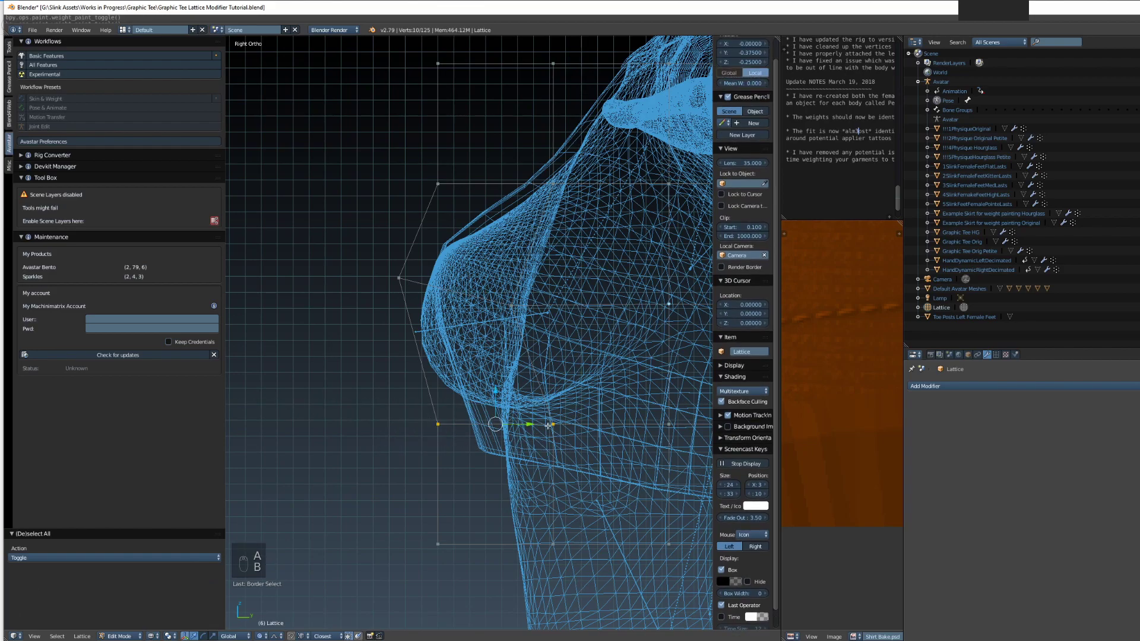
{"action": "left_click_drag", "start_coordinate": [527, 424], "coordinate": [483, 420]}
Pull the frontmost mid-chest lattice points further forward, and lower the frontmost points of the row above along Z
{"action": "key", "text": "a"}
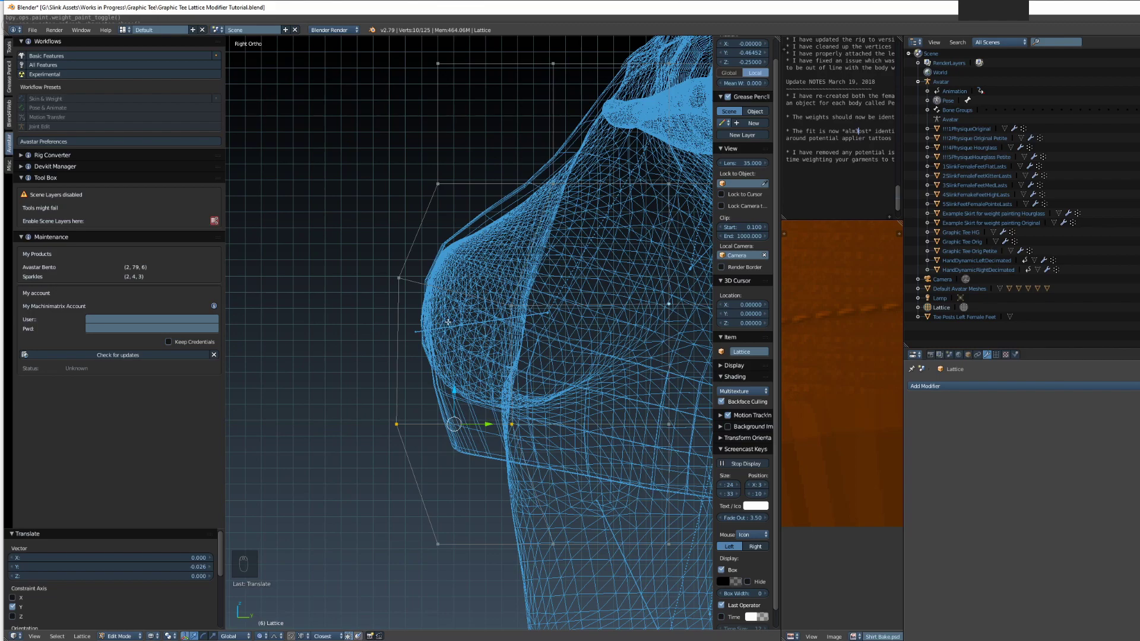
{"action": "key", "text": "b"}
{"action": "left_click_drag", "start_coordinate": [436, 249], "coordinate": [353, 317]}
{"action": "left_click_drag", "start_coordinate": [434, 277], "coordinate": [386, 217]}
{"action": "key", "text": "a"}
{"action": "key", "text": "b"}
{"action": "left_click_drag", "start_coordinate": [436, 152], "coordinate": [435, 158]}
{"action": "left_click", "coordinate": [438, 196]}
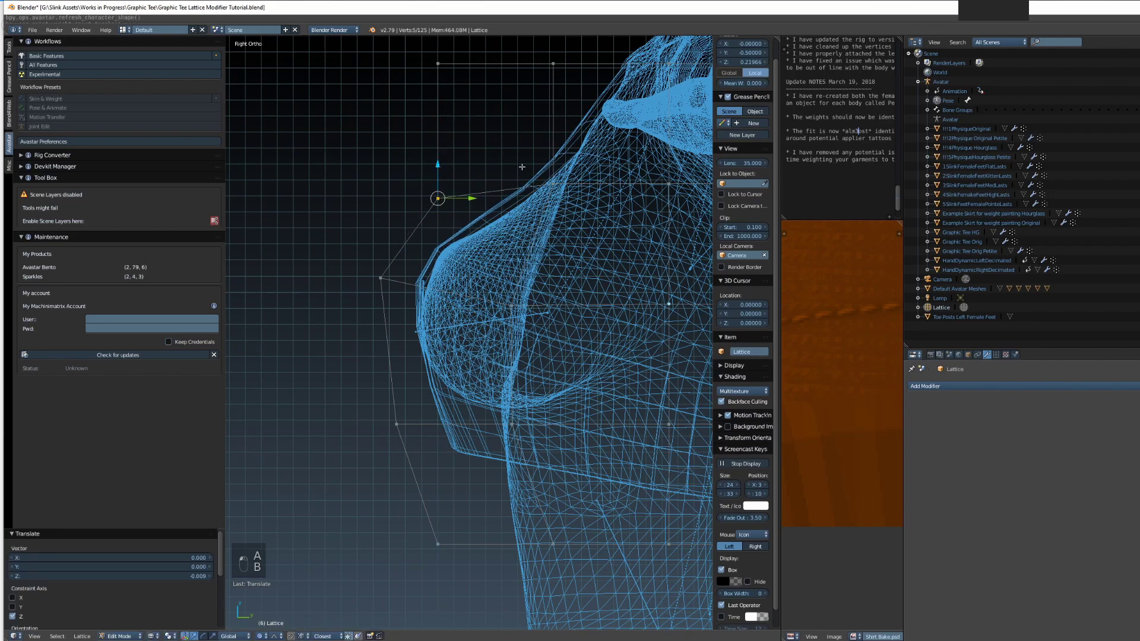
Select the second-column lattice points in the row above the bust and move them about 0.006 back along Y
{"action": "middle_click_drag", "start_coordinate": [437, 196], "coordinate": [422, 255], "text": "shift"}
{"action": "key", "text": "a"}
{"action": "key", "text": "b"}
{"action": "left_click_drag", "start_coordinate": [553, 201], "coordinate": [505, 279]}
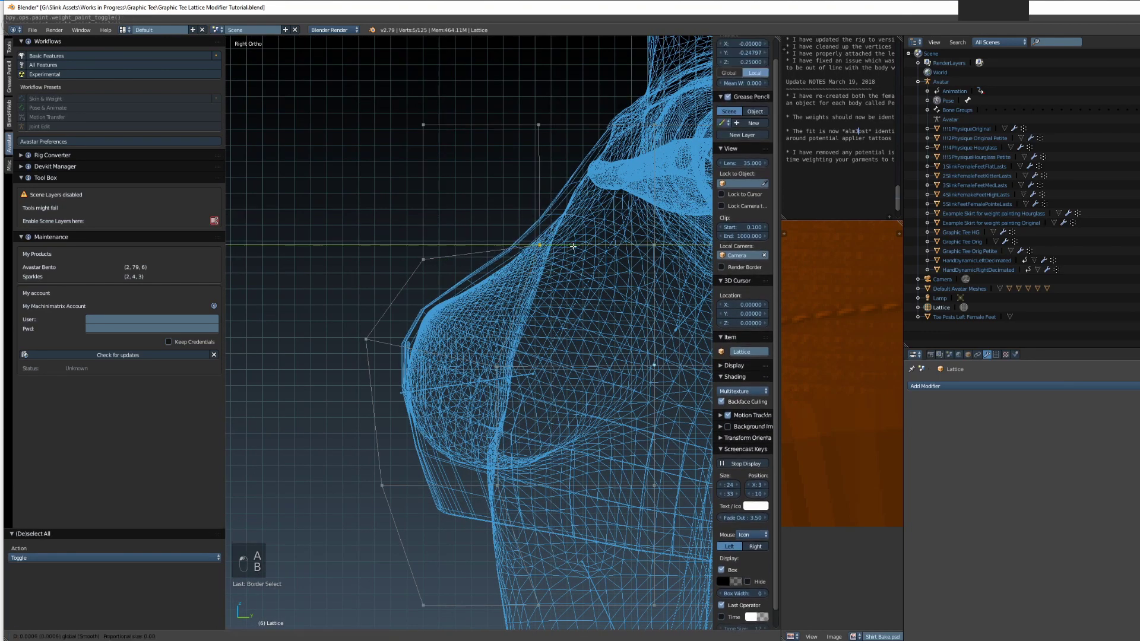
{"action": "left_click_drag", "start_coordinate": [571, 245], "coordinate": [581, 256]}
{"action": "middle_click_drag", "start_coordinate": [581, 257], "coordinate": [602, 310]}
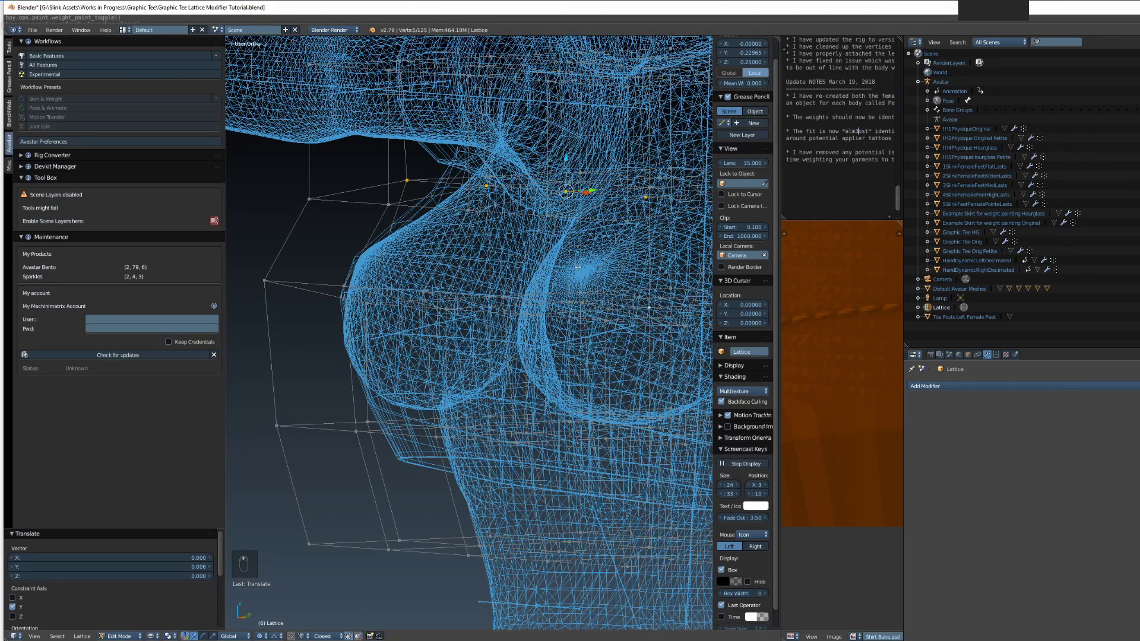
In side view, lower the second-column mid-chest lattice points about 0.005, and move the frontmost mid-chest points about 0.004 forward along Y
{"action": "key", "text": "KP_3"}
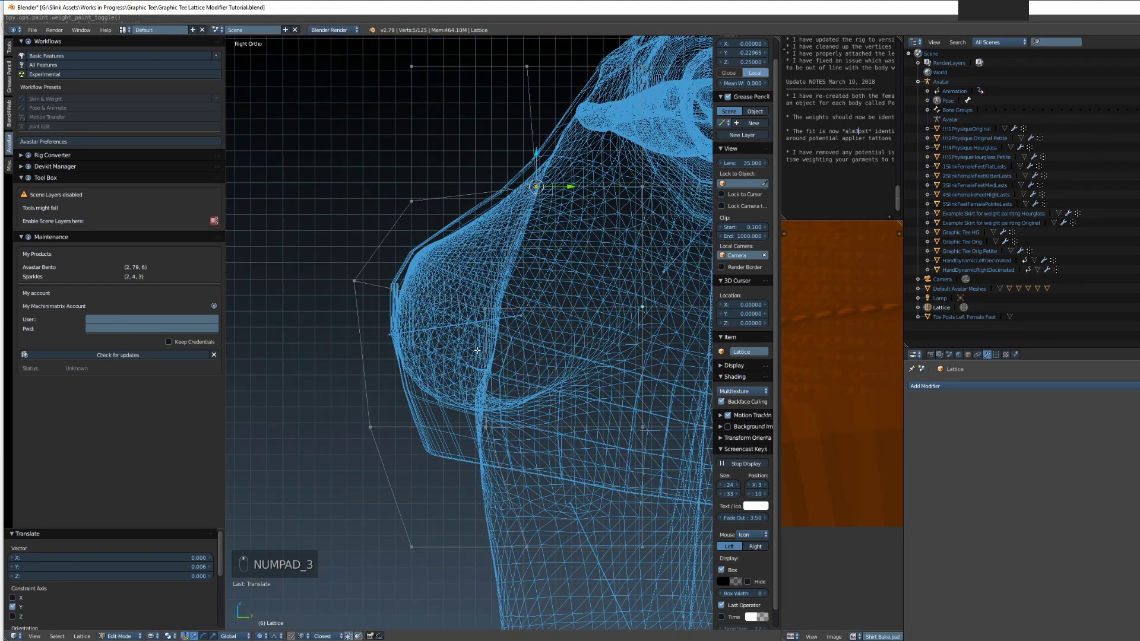
{"action": "middle_click_drag", "start_coordinate": [477, 350], "coordinate": [471, 348], "text": "shift"}
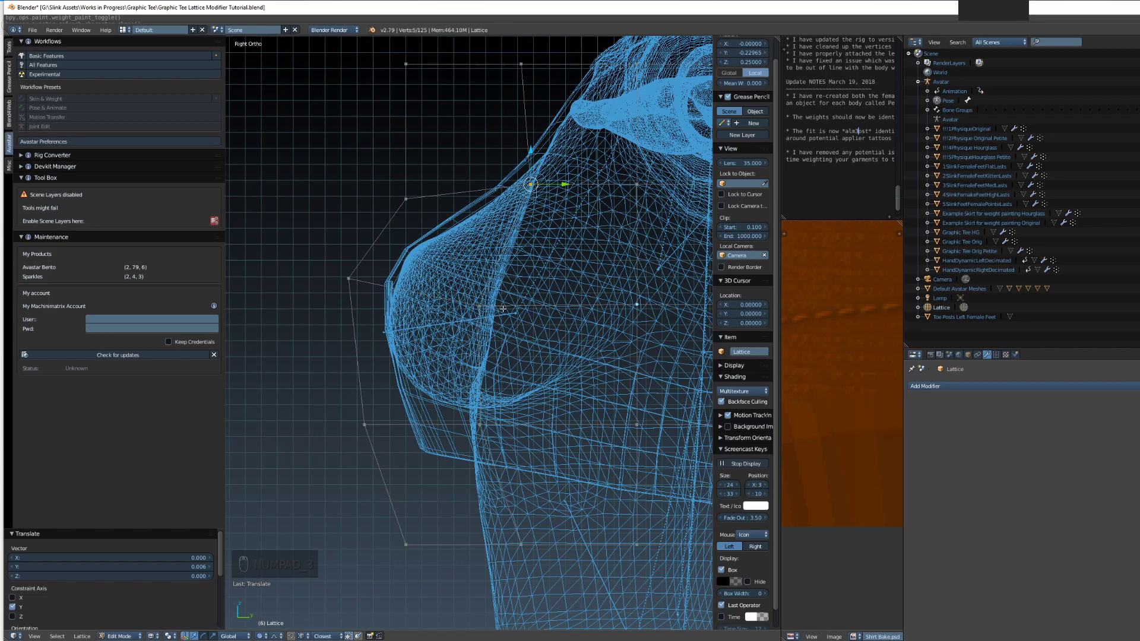
{"action": "key", "text": "a"}
{"action": "key", "text": "b"}
{"action": "left_click_drag", "start_coordinate": [461, 286], "coordinate": [480, 319]}
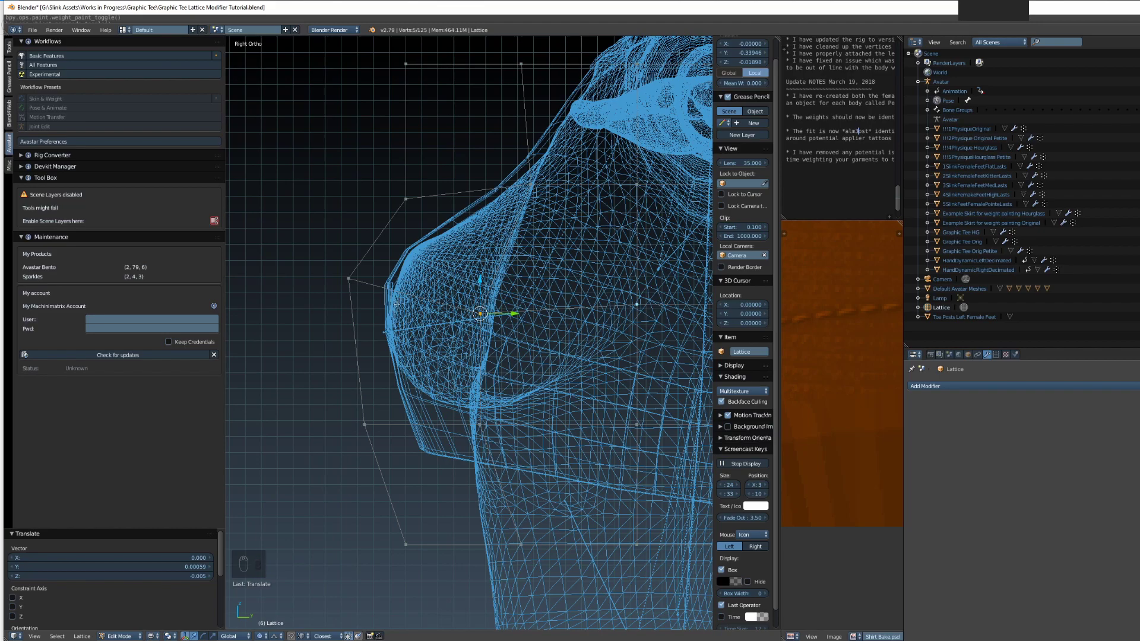
{"action": "key", "text": "a"}
{"action": "key", "text": "b"}
{"action": "left_click_drag", "start_coordinate": [369, 311], "coordinate": [376, 289]}
Return the viewport to solid shading and turn on Textured Solid to check the tee against the body
{"action": "key", "text": "z"}
{"action": "middle_click_drag", "start_coordinate": [413, 348], "coordinate": [667, 468]}
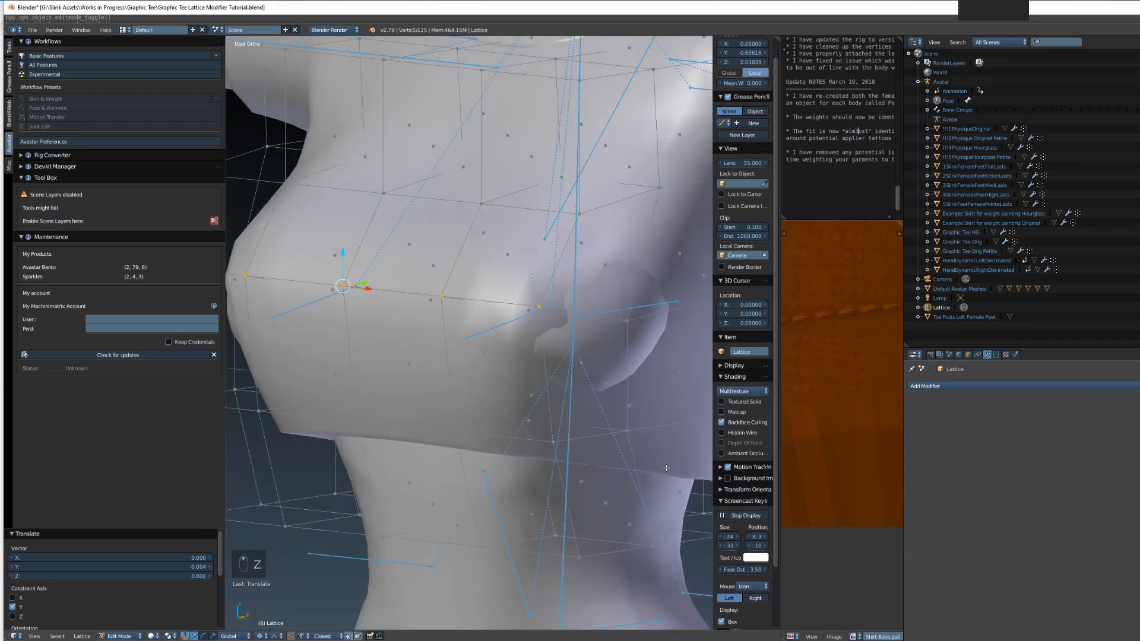
{"action": "left_click", "coordinate": [721, 401]}
{"action": "scroll", "coordinate": [531, 391], "scroll_direction": "down", "scroll_amount": 4}
{"action": "middle_click_drag", "start_coordinate": [531, 392], "coordinate": [517, 432]}
Select the second-column lattice points at mid-chest height in side view and scale them by about 1.141 along X
{"action": "key", "text": "KP_3"}
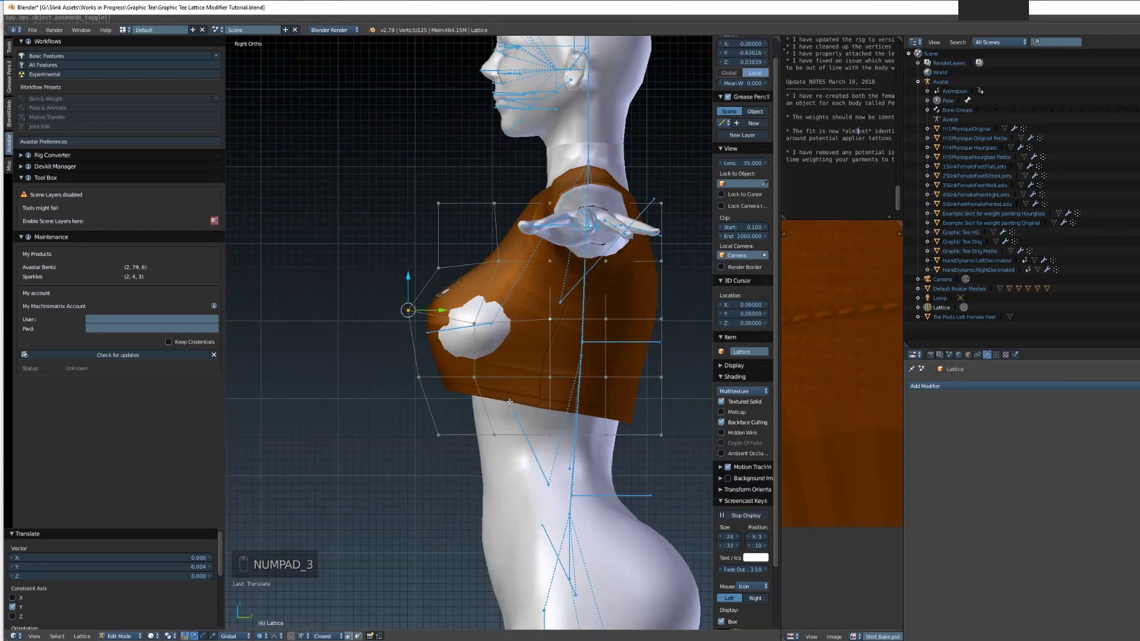
{"action": "scroll", "coordinate": [510, 402], "scroll_direction": "up", "scroll_amount": 2}
{"action": "key", "text": "b"}
{"action": "key", "text": "a"}
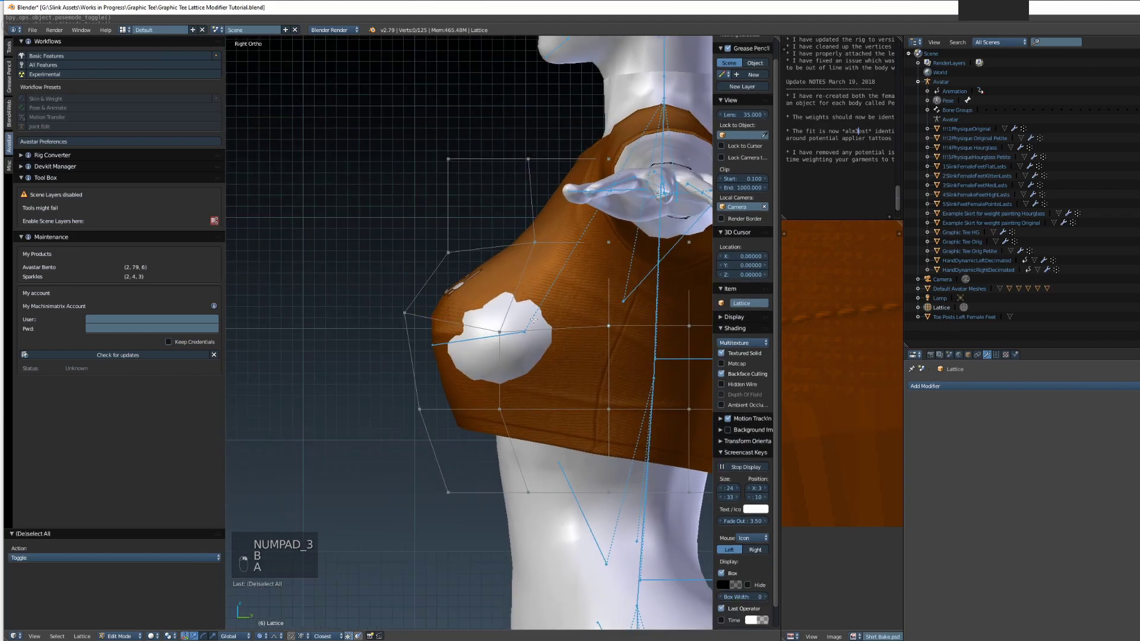
{"action": "key", "text": "b"}
{"action": "left_click_drag", "start_coordinate": [514, 320], "coordinate": [537, 343]}
{"action": "middle_click_drag", "start_coordinate": [538, 343], "coordinate": [545, 391]}
{"action": "key", "text": "s"}
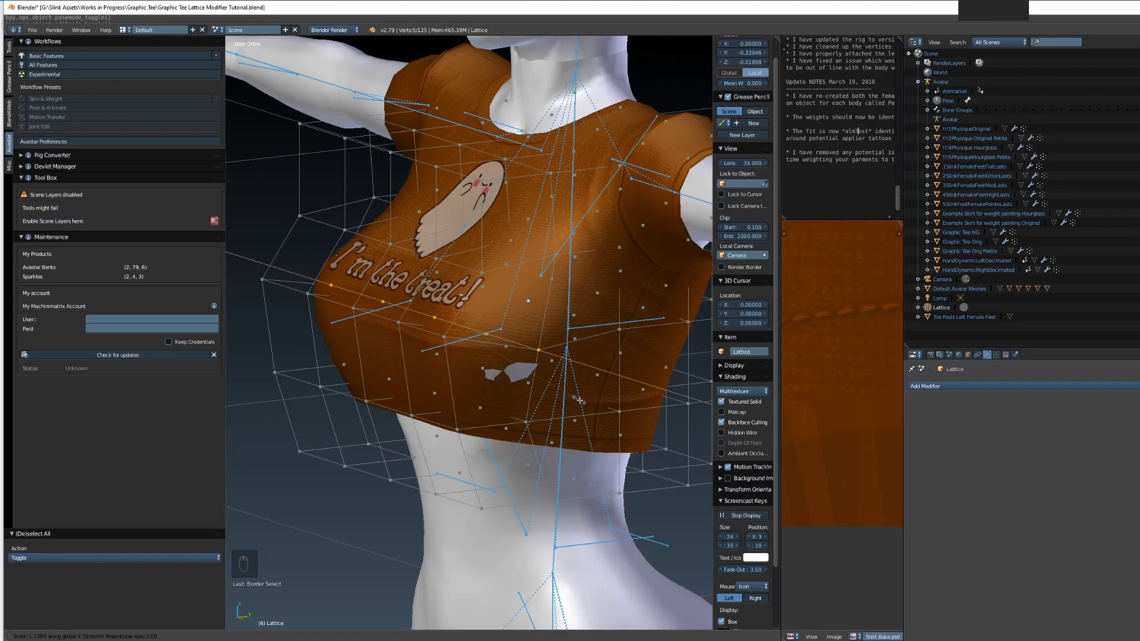
{"action": "left_click", "coordinate": [566, 421]}
In side view, select the second-column lattice points one row below mid-chest and widen them along X to cover the underbust
{"action": "key", "text": "KP_3"}
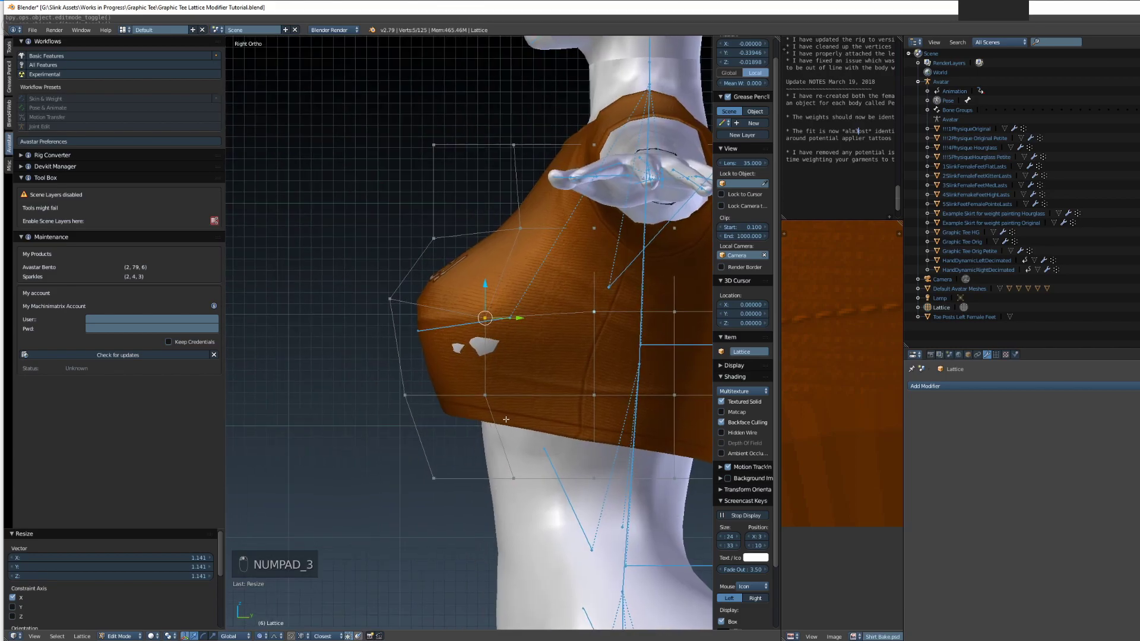
{"action": "key", "text": "a"}
{"action": "key", "text": "a"}
{"action": "key", "text": "b"}
{"action": "left_click_drag", "start_coordinate": [505, 387], "coordinate": [471, 411]}
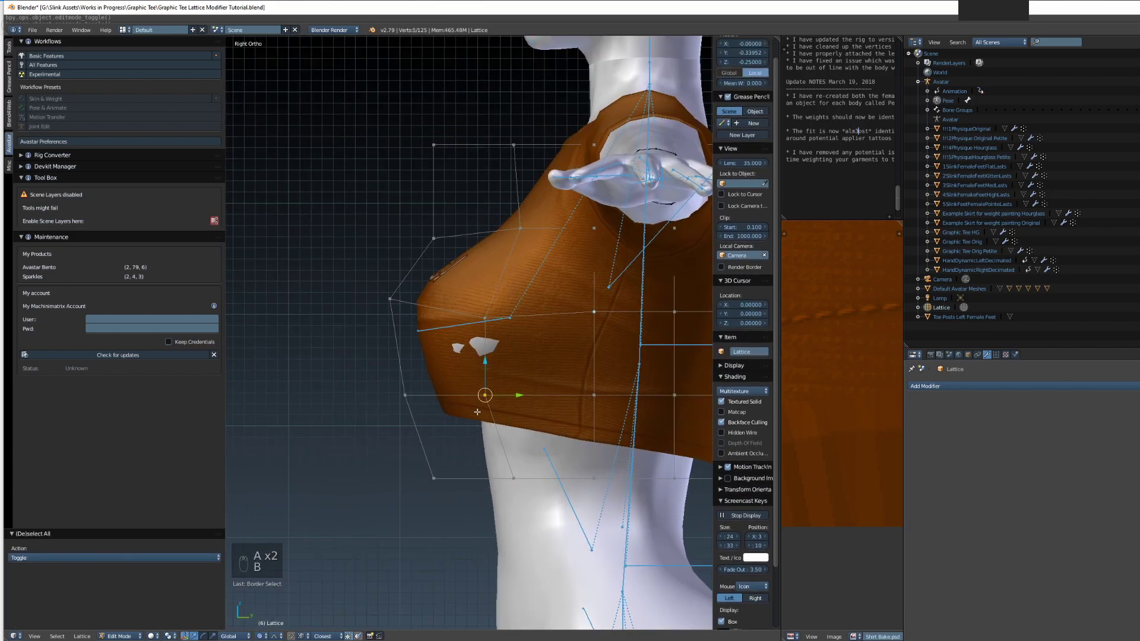
{"action": "middle_click_drag", "start_coordinate": [476, 412], "coordinate": [551, 415]}
{"action": "key", "text": "s"}
{"action": "key", "text": "x"}
{"action": "left_click", "coordinate": [597, 453]}
Leave the lattice's Edit Mode, select Graphic Tee HG and apply its Lattice modifier
{"action": "key", "text": "Tab"}
{"action": "key", "text": "a"}
{"action": "key", "text": "a"}
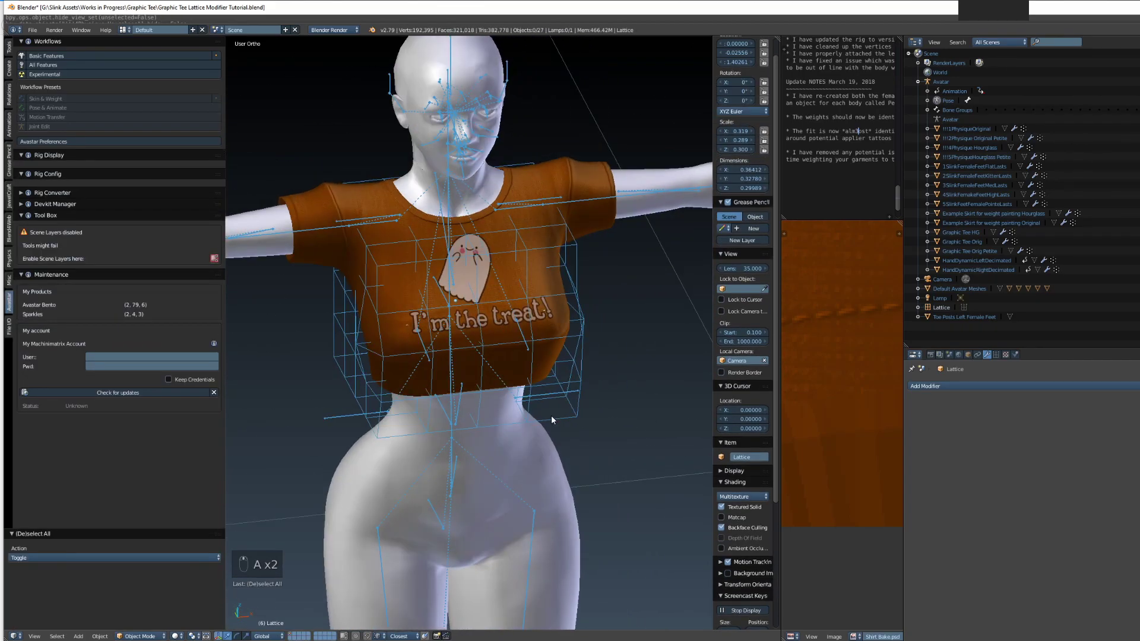
{"action": "scroll", "coordinate": [538, 392], "scroll_direction": "up", "scroll_amount": 3}
{"action": "right_click", "coordinate": [384, 394]}
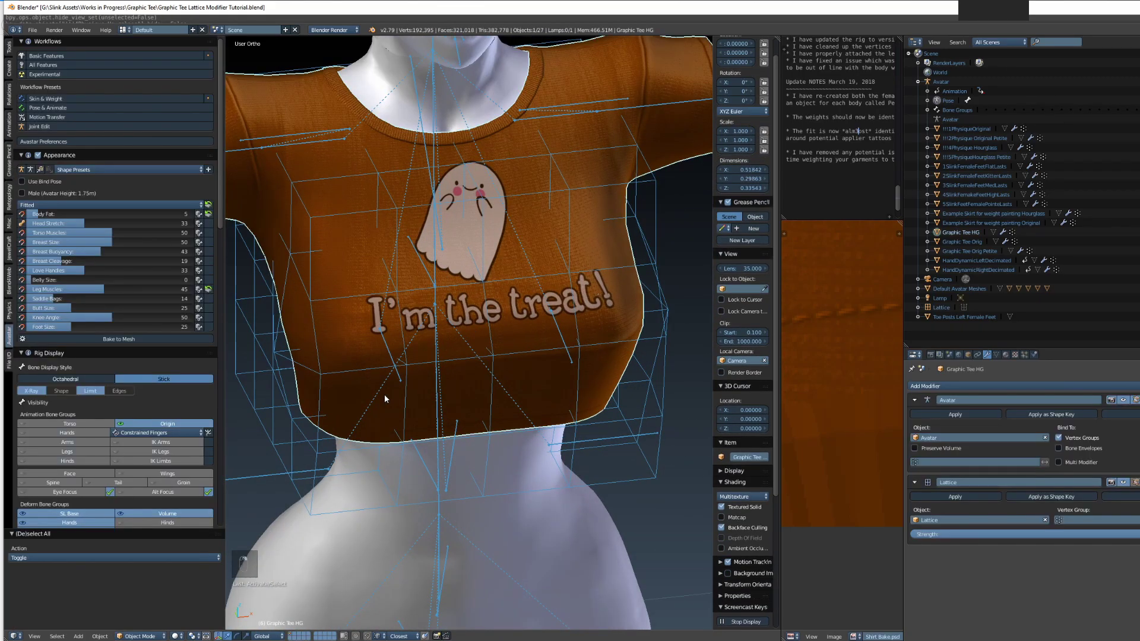
{"action": "left_click", "coordinate": [954, 498]}
Select the lattice object around the torso and delete it
{"action": "right_click", "coordinate": [651, 423]}
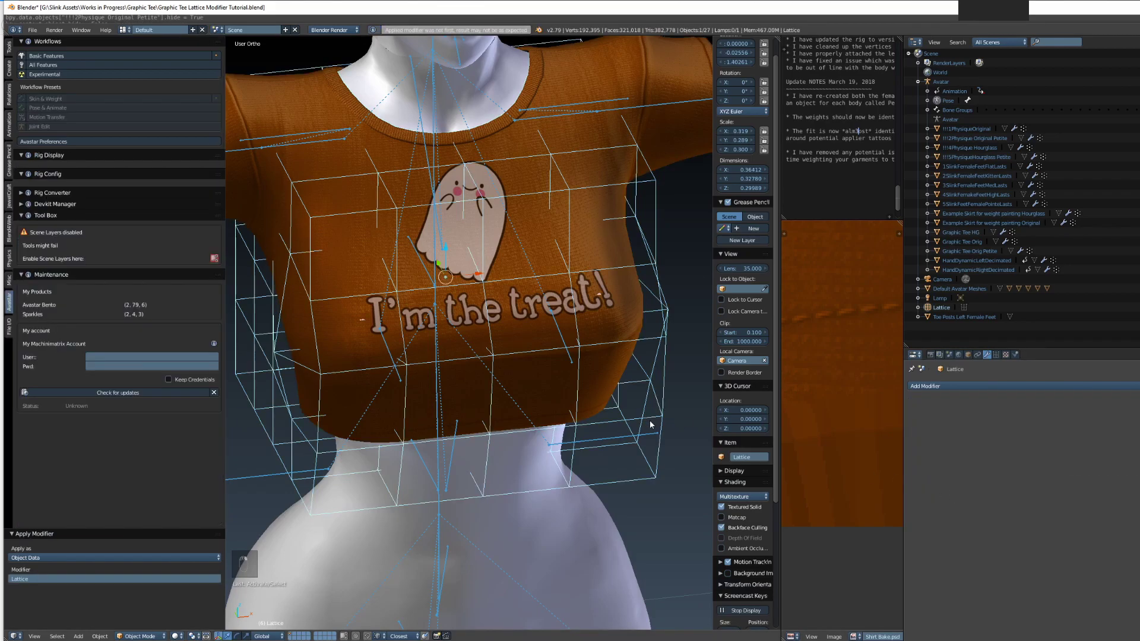
{"action": "left_click", "coordinate": [640, 423]}
{"action": "scroll", "coordinate": [633, 417], "scroll_direction": "down", "scroll_amount": 3}
{"action": "middle_click_drag", "start_coordinate": [628, 416], "coordinate": [578, 404]}
Select Graphic Tee HG, check its fit from the side, and rebind it to the armature
{"action": "right_click", "coordinate": [576, 403]}
{"action": "middle_click_drag", "start_coordinate": [551, 453], "coordinate": [521, 455]}
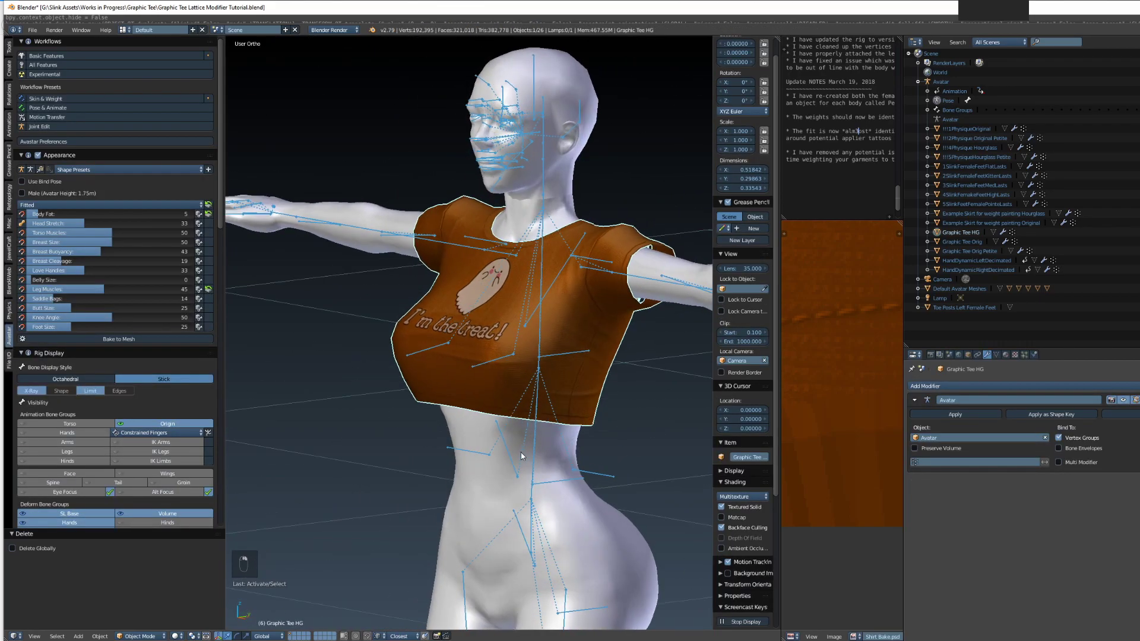
{"action": "scroll", "coordinate": [469, 410], "scroll_direction": "up", "scroll_amount": 4}
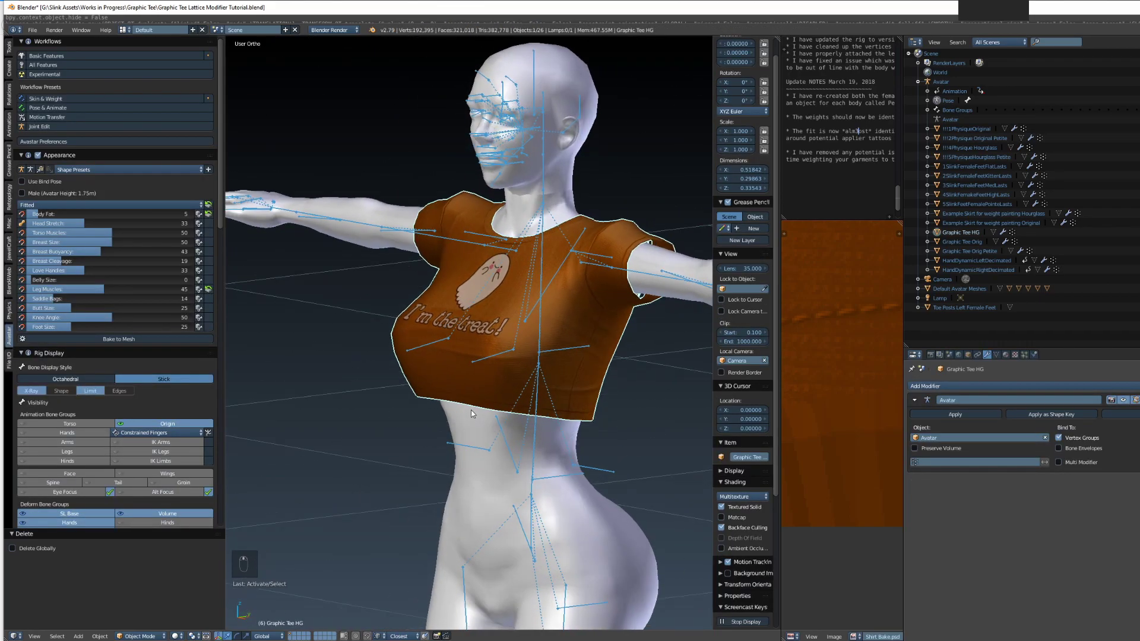
{"action": "middle_click_drag", "start_coordinate": [487, 394], "coordinate": [393, 355]}
{"action": "scroll", "coordinate": [471, 393], "scroll_direction": "up", "scroll_amount": 2}
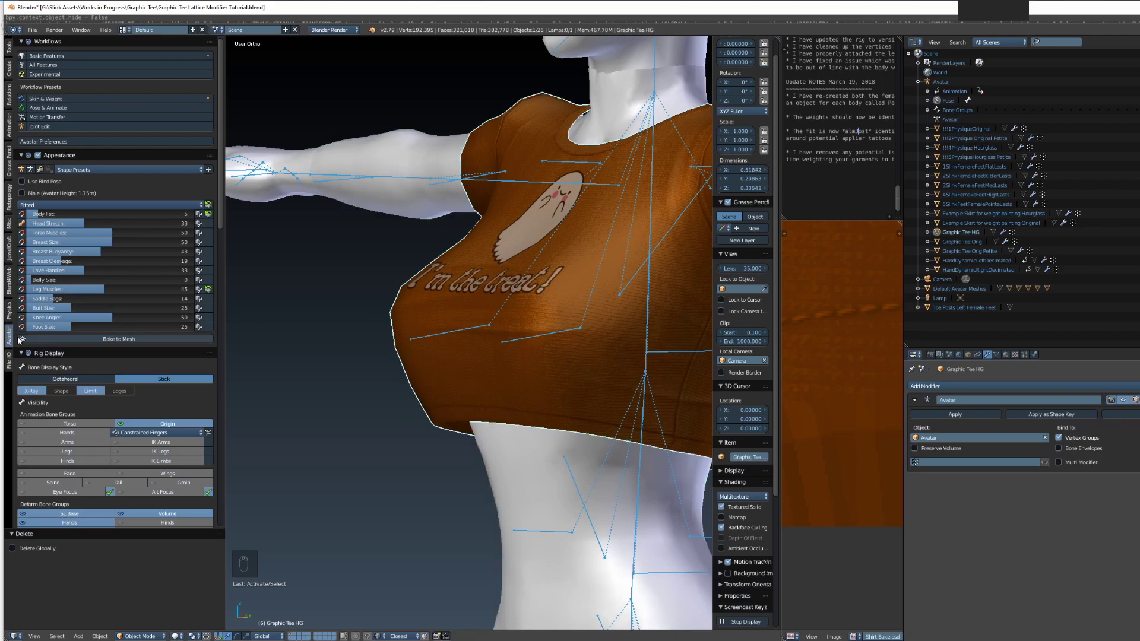
{"action": "scroll", "coordinate": [41, 386], "scroll_direction": "down", "scroll_amount": 12}
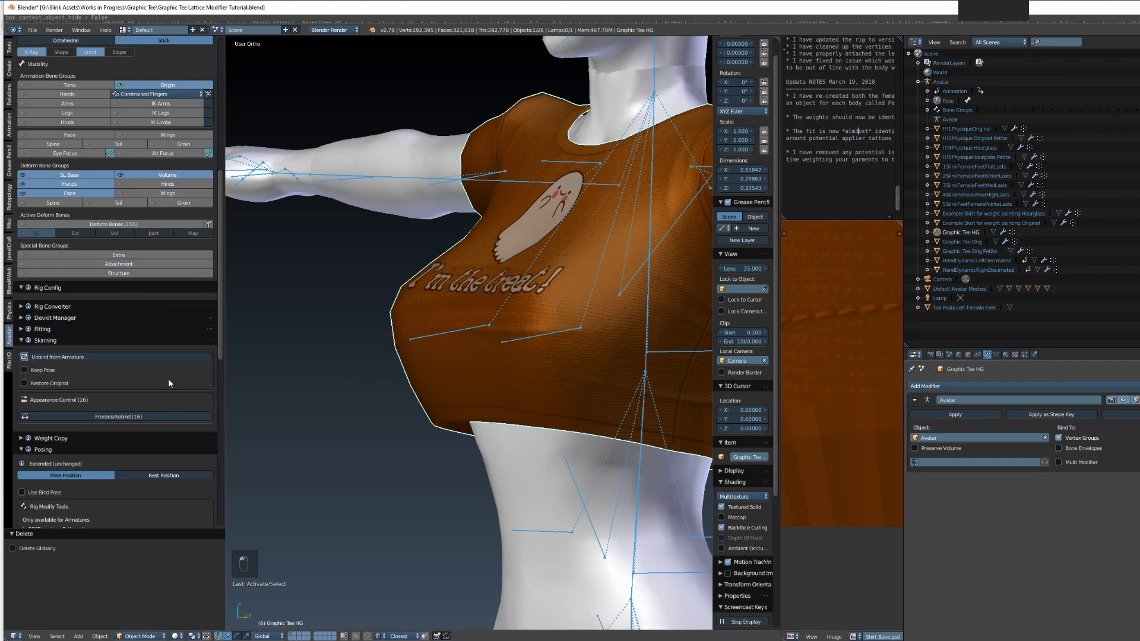
{"action": "left_click", "coordinate": [119, 357]}
Select the armature's LEFT_PEC bone and set Breast Size to 100 to test how the tee deforms
{"action": "right_click", "coordinate": [523, 342]}
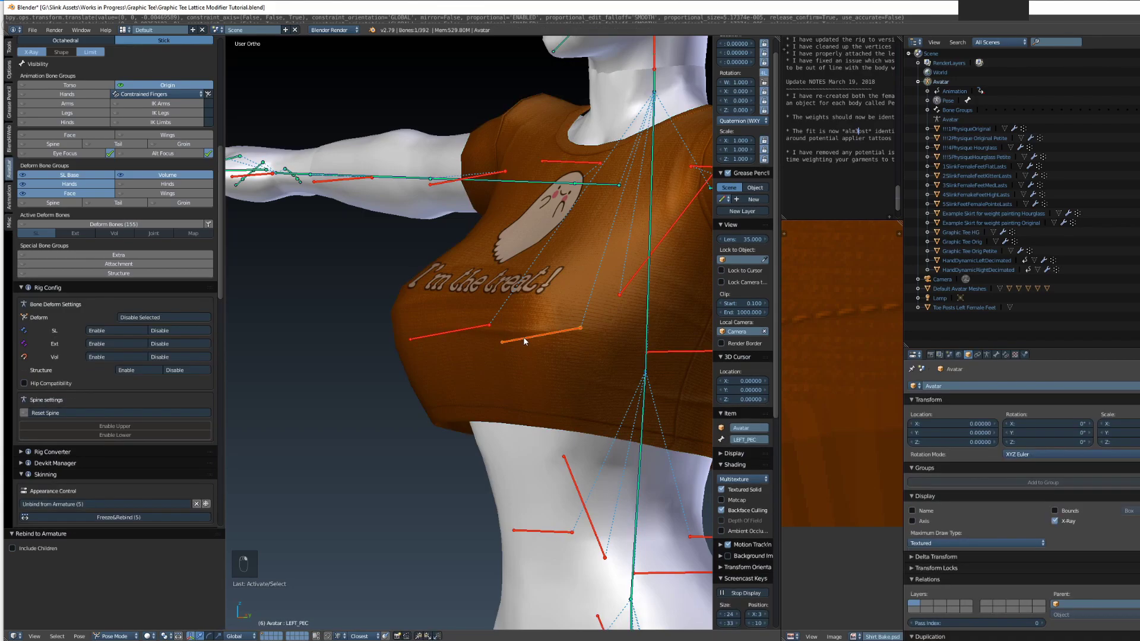
{"action": "middle_click_drag", "start_coordinate": [415, 309], "coordinate": [443, 358], "text": "shift"}
{"action": "scroll", "coordinate": [130, 191], "scroll_direction": "up", "scroll_amount": 10}
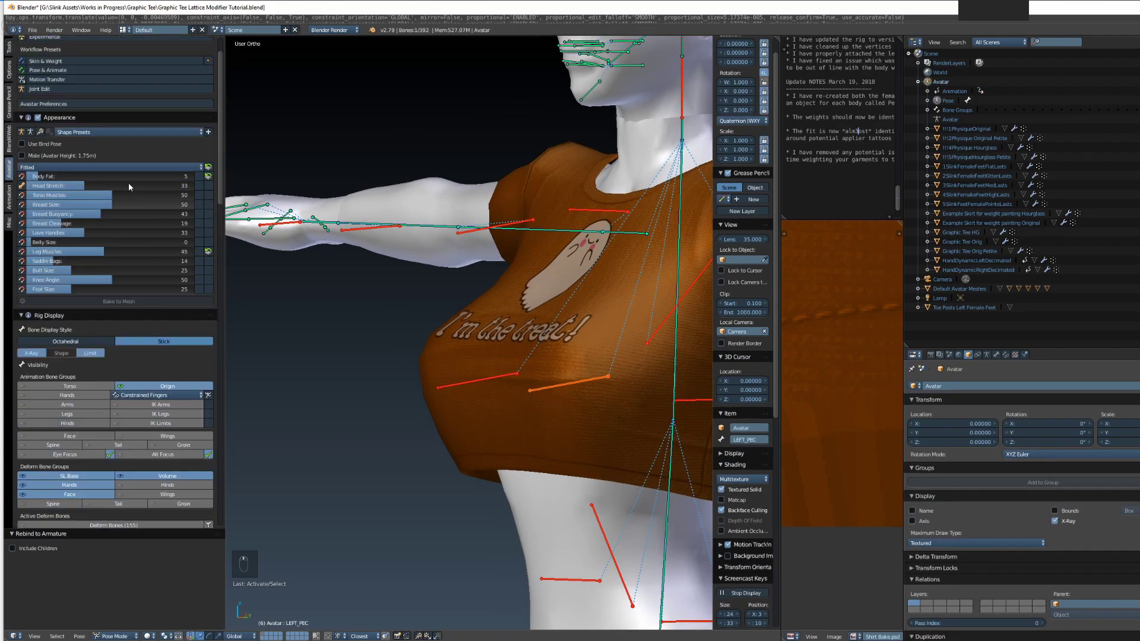
{"action": "left_click_drag", "start_coordinate": [181, 207], "coordinate": [273, 206]}
{"action": "middle_click_drag", "start_coordinate": [383, 305], "coordinate": [520, 331]}
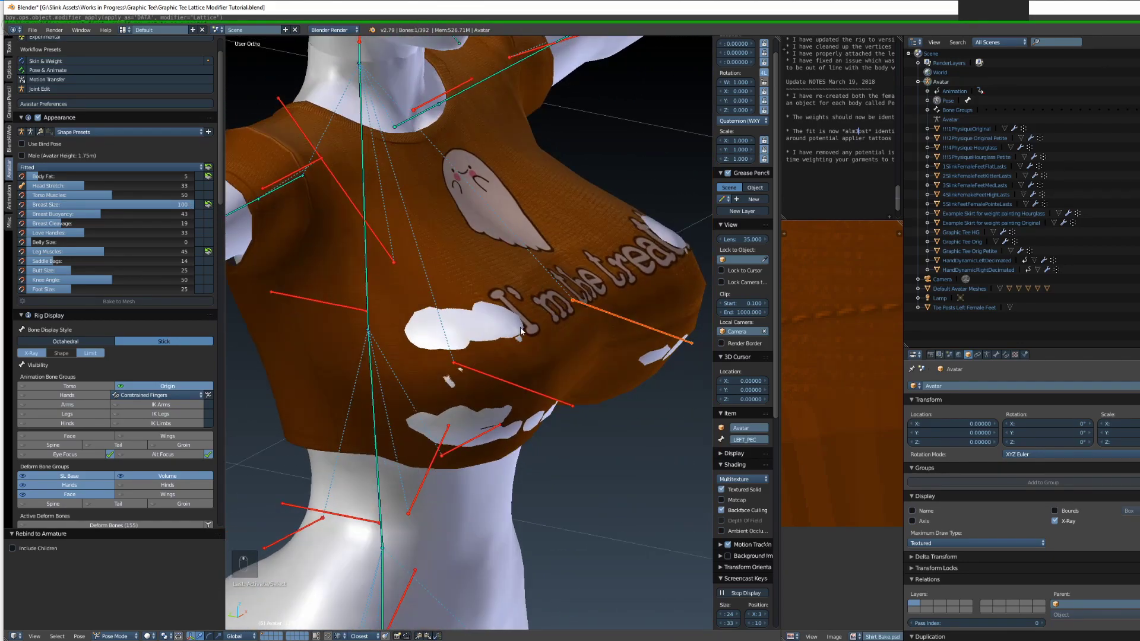
Put Graphic Tee HG into Weight Paint mode and select the upper chest bone to show its weights
{"action": "right_click", "coordinate": [472, 288]}
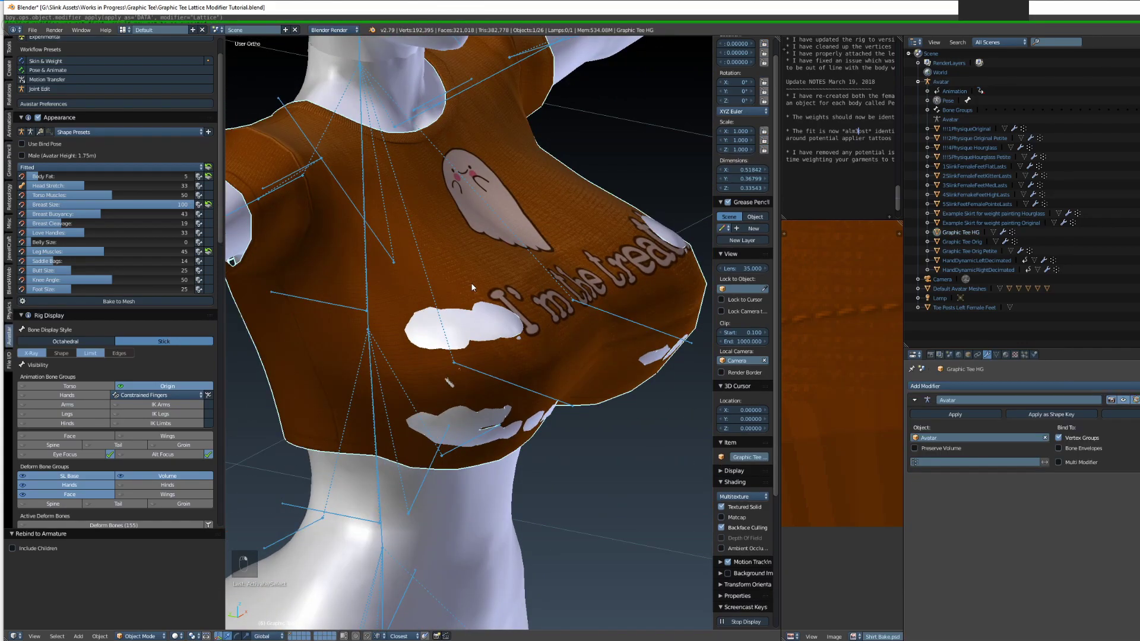
{"action": "left_click", "coordinate": [141, 636]}
{"action": "left_click", "coordinate": [149, 585]}
{"action": "middle_click_drag", "start_coordinate": [400, 285], "coordinate": [387, 254]}
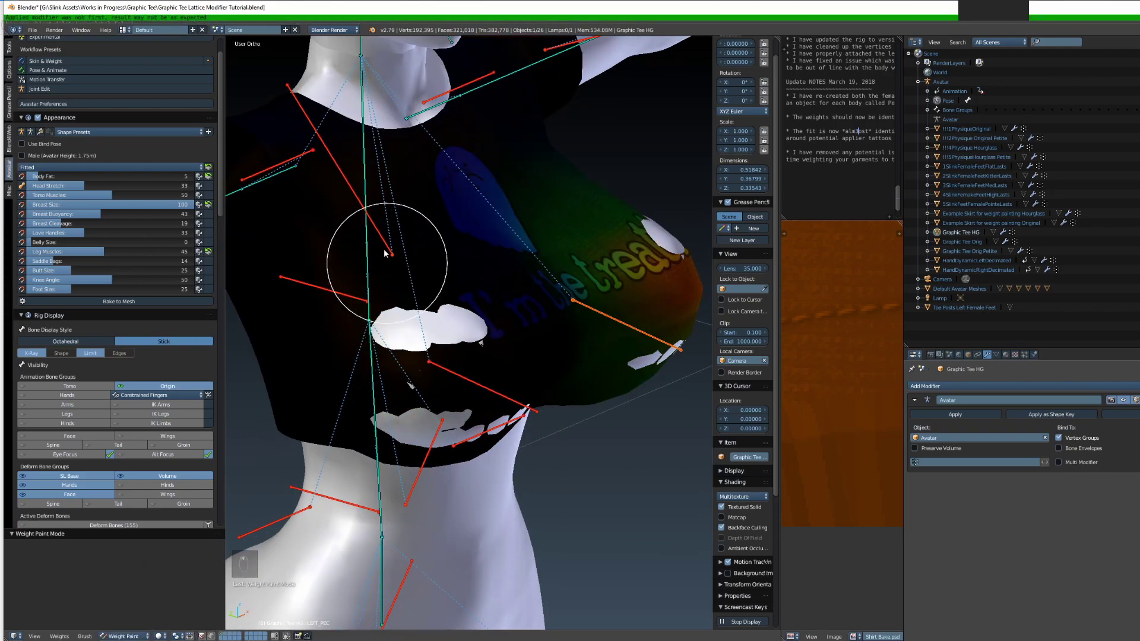
{"action": "right_click", "coordinate": [385, 245]}
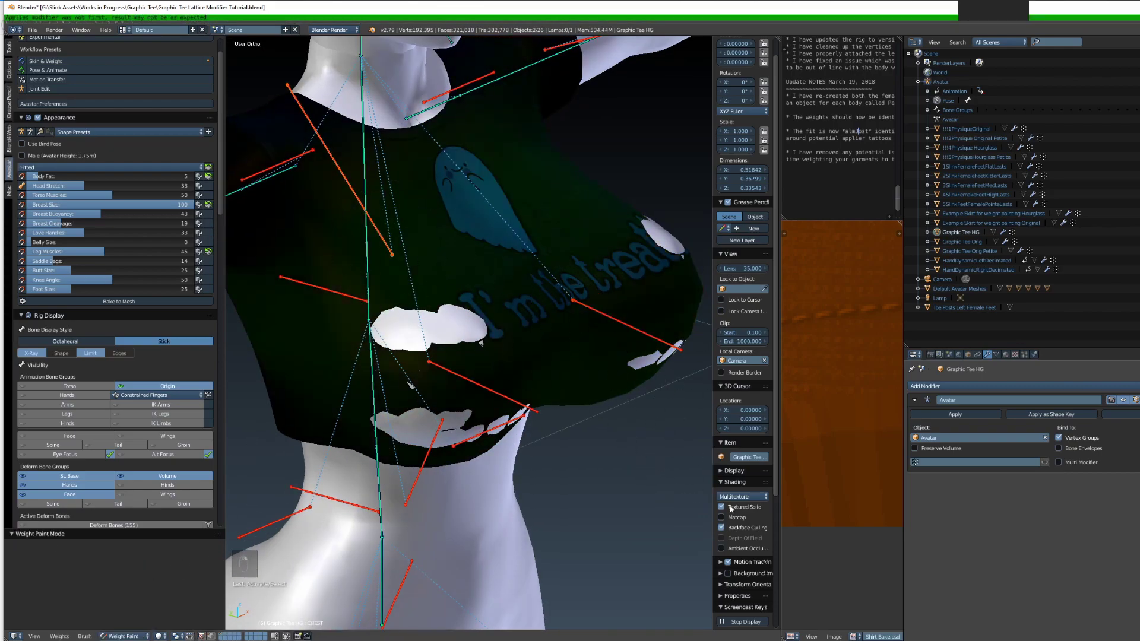
Turn off textured solid shading and enable the wire display on Graphic Tee HG
{"action": "left_click", "coordinate": [729, 508]}
{"action": "middle_click_drag", "start_coordinate": [598, 471], "coordinate": [572, 445]}
{"action": "left_click", "coordinate": [967, 355]}
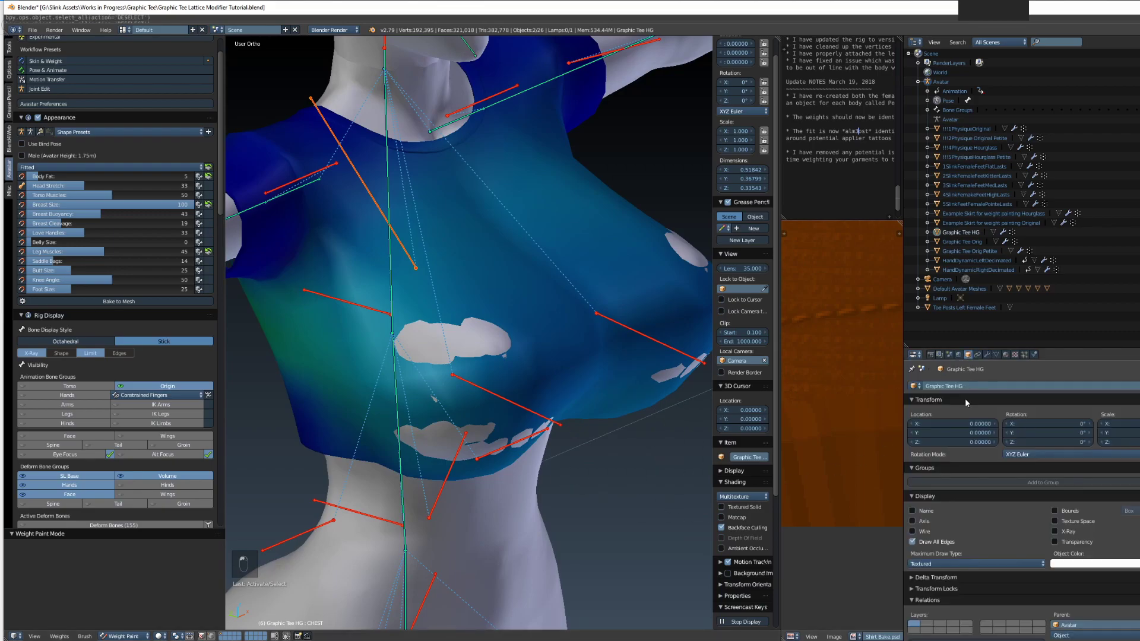
{"action": "left_click", "coordinate": [913, 531]}
{"action": "middle_click_drag", "start_coordinate": [534, 382], "coordinate": [522, 458]}
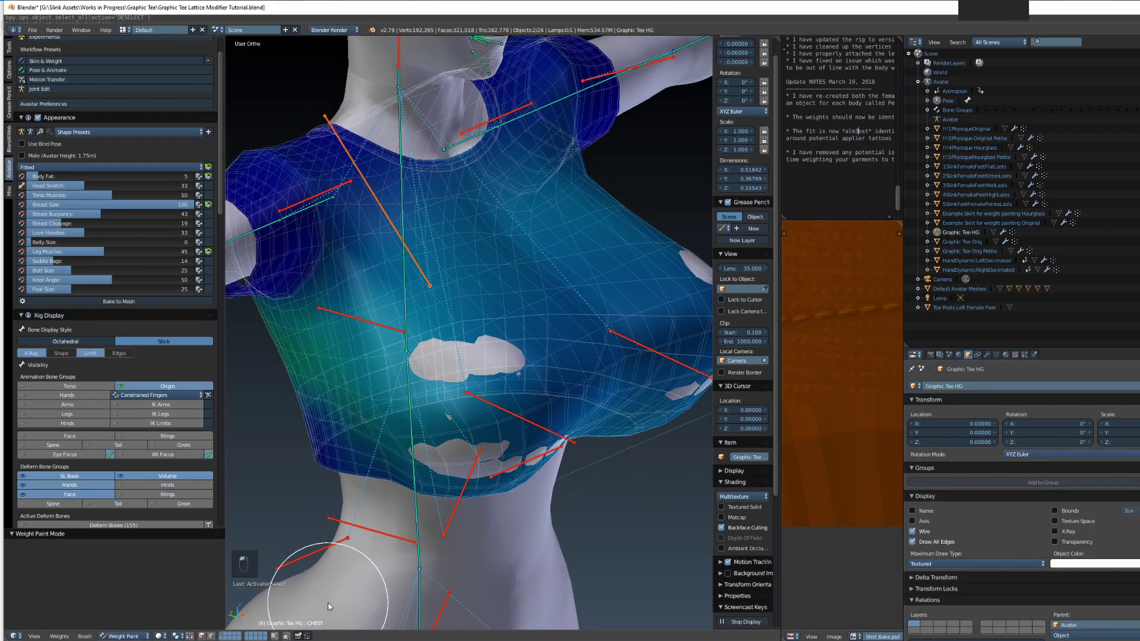
Examine the CHEST weights on Graphic Tee HG and where the body pokes through around the bust, from the front and side
{"action": "mouse_move", "coordinate": [500, 564]}
{"action": "middle_mouse_down"}
{"action": "mouse_move", "coordinate": [525, 574]}
{"action": "mouse_move", "coordinate": [489, 620]}
{"action": "mouse_move", "coordinate": [515, 585]}
{"action": "mouse_move", "coordinate": [520, 513]}
{"action": "middle_mouse_up"}
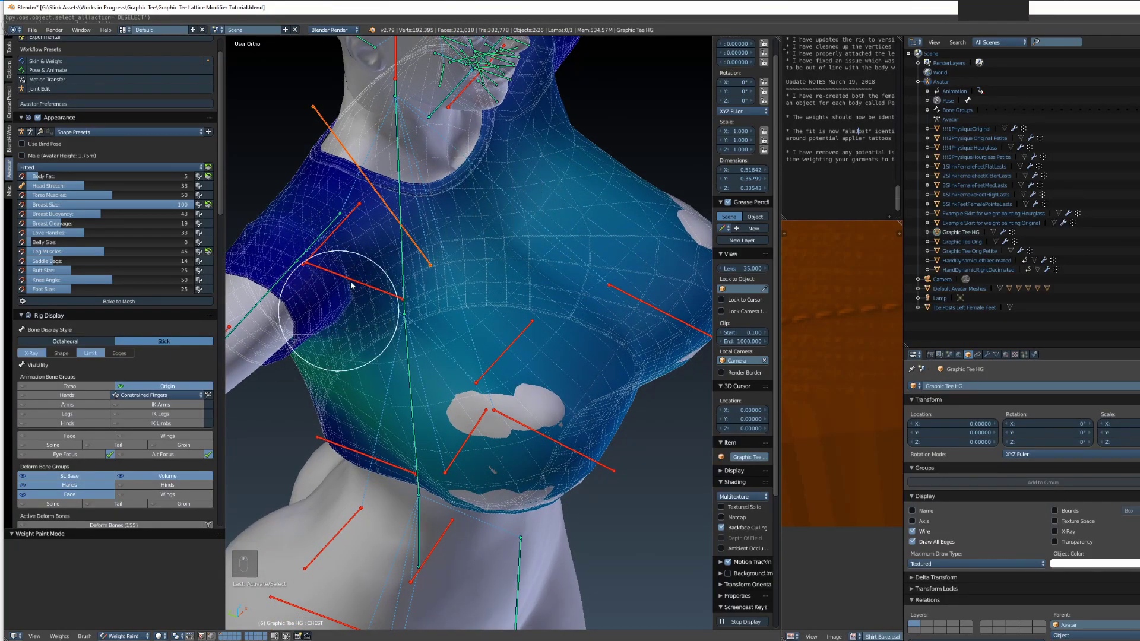
{"action": "mouse_move", "coordinate": [540, 229]}
{"action": "middle_mouse_down"}
{"action": "mouse_move", "coordinate": [465, 326]}
{"action": "mouse_move", "coordinate": [293, 331]}
{"action": "middle_mouse_up"}
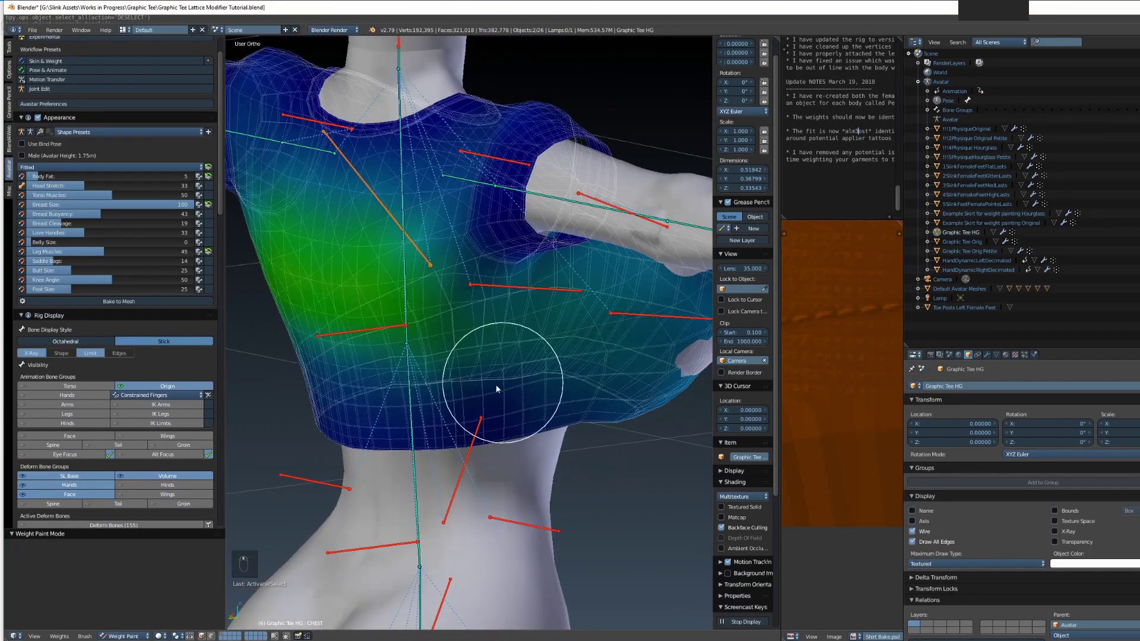
{"action": "mouse_move", "coordinate": [496, 386]}
{"action": "middle_mouse_down"}
{"action": "mouse_move", "coordinate": [400, 402]}
{"action": "mouse_move", "coordinate": [400, 458]}
{"action": "mouse_move", "coordinate": [448, 380]}
{"action": "mouse_move", "coordinate": [518, 352]}
{"action": "middle_mouse_up"}
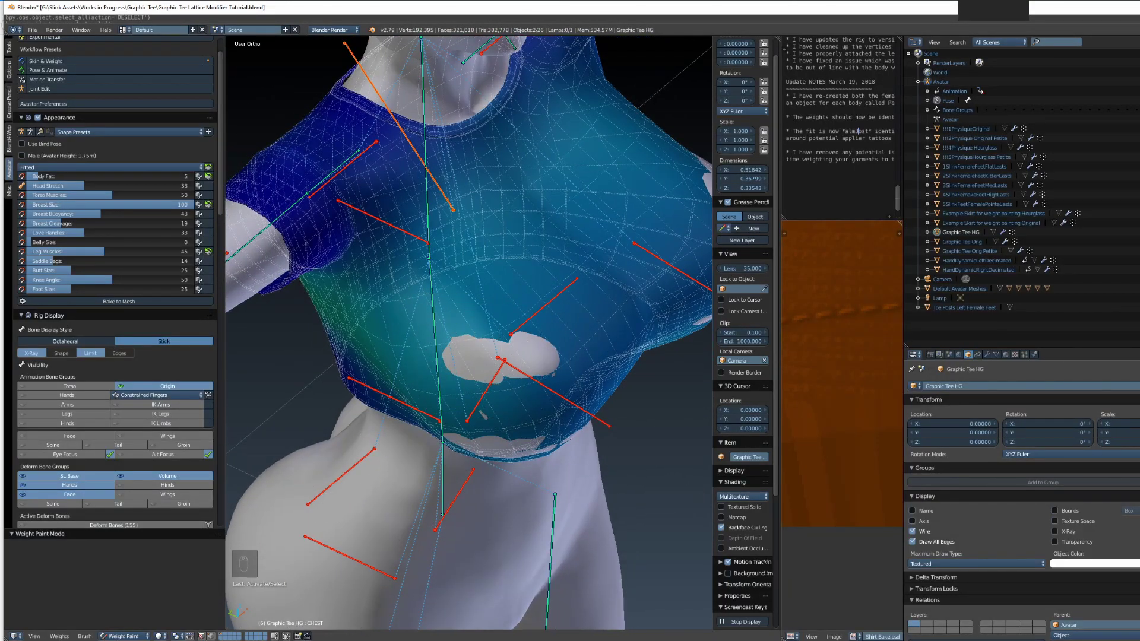
{"action": "key", "text": "ctrl+Tab"}
{"action": "mouse_move", "coordinate": [544, 447]}
{"action": "middle_mouse_down"}
{"action": "mouse_move", "coordinate": [509, 427]}
{"action": "mouse_move", "coordinate": [511, 410]}
{"action": "mouse_move", "coordinate": [528, 491]}
{"action": "middle_mouse_up"}
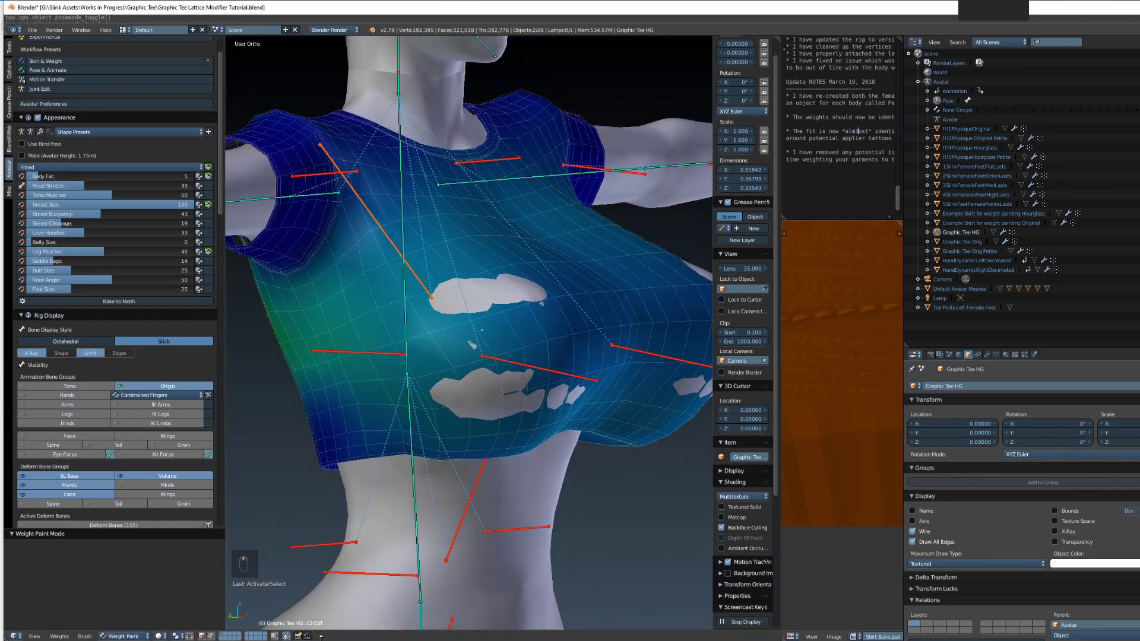
{"action": "left_click", "coordinate": [286, 636]}
{"action": "left_click", "coordinate": [287, 637]}
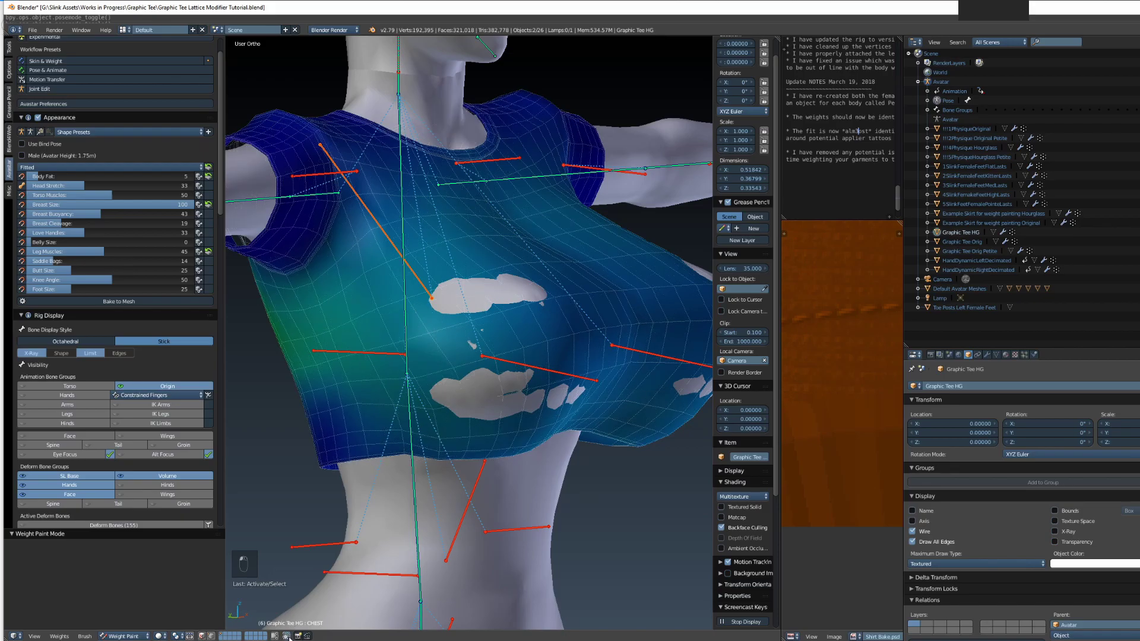
{"action": "left_click", "coordinate": [287, 637]}
{"action": "middle_click_drag", "start_coordinate": [522, 547], "coordinate": [646, 475]}
{"action": "mouse_move", "coordinate": [509, 452]}
{"action": "middle_mouse_down"}
{"action": "mouse_move", "coordinate": [580, 499]}
{"action": "mouse_move", "coordinate": [575, 465]}
{"action": "mouse_move", "coordinate": [491, 500]}
{"action": "mouse_move", "coordinate": [496, 522]}
{"action": "mouse_move", "coordinate": [521, 522]}
{"action": "mouse_move", "coordinate": [526, 547]}
{"action": "mouse_move", "coordinate": [521, 504]}
{"action": "mouse_move", "coordinate": [540, 514]}
{"action": "mouse_move", "coordinate": [536, 499]}
{"action": "mouse_move", "coordinate": [514, 516]}
{"action": "middle_mouse_up"}
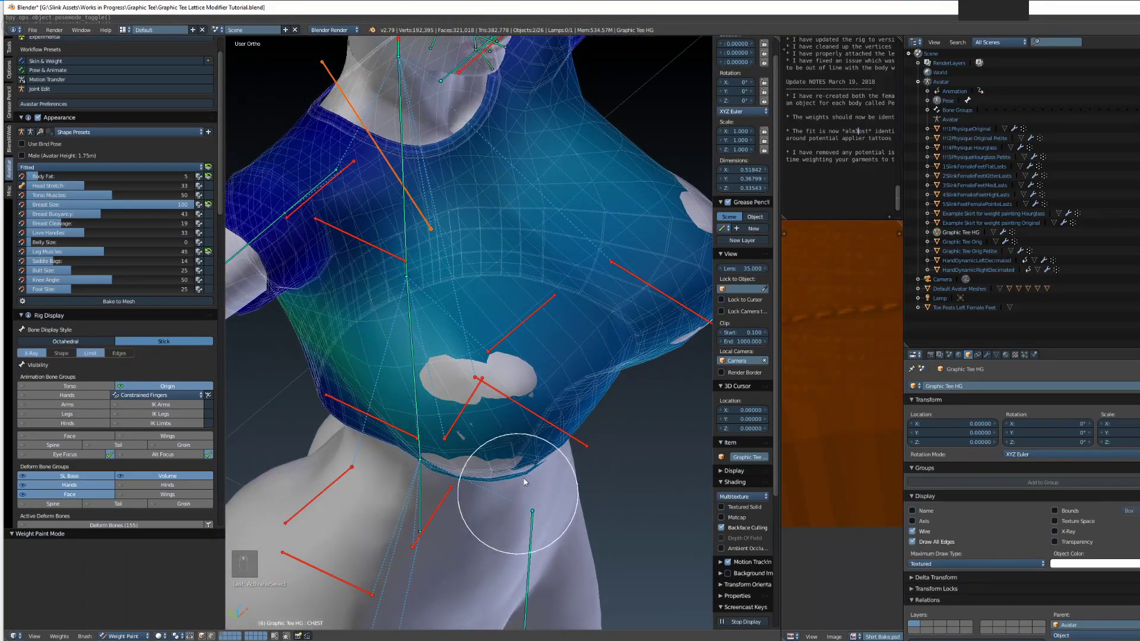
{"action": "middle_click_drag", "start_coordinate": [510, 458], "coordinate": [498, 417]}
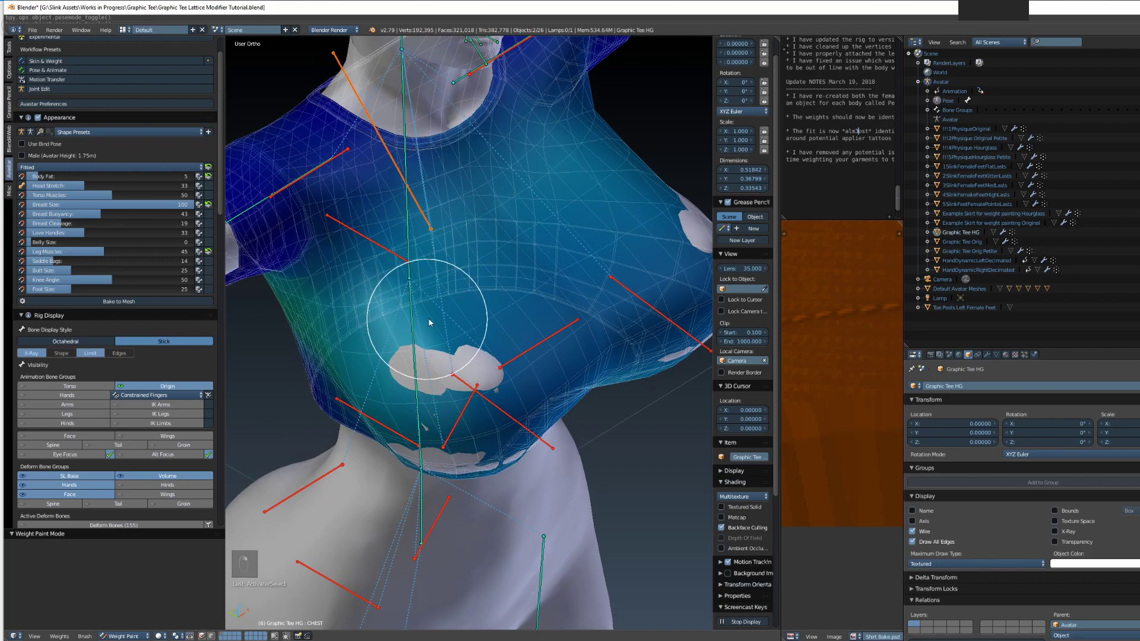
{"action": "middle_click_drag", "start_coordinate": [430, 322], "coordinate": [420, 319]}
{"action": "scroll", "coordinate": [450, 366], "scroll_direction": "up", "scroll_amount": 2}
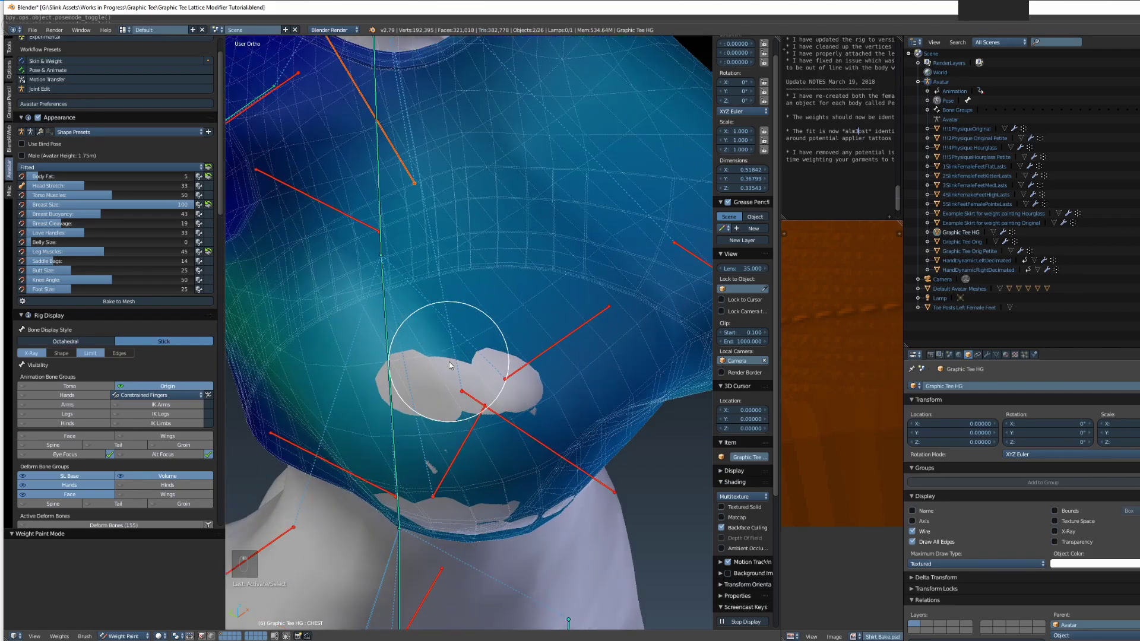
Choose the Subtract brush at strength 0.006 and reduce the CHEST weight over the poke-through patch between the breasts, refreshing the shape
{"action": "left_click", "coordinate": [9, 48]}
{"action": "left_click", "coordinate": [143, 86]}
{"action": "left_click", "coordinate": [291, 136]}
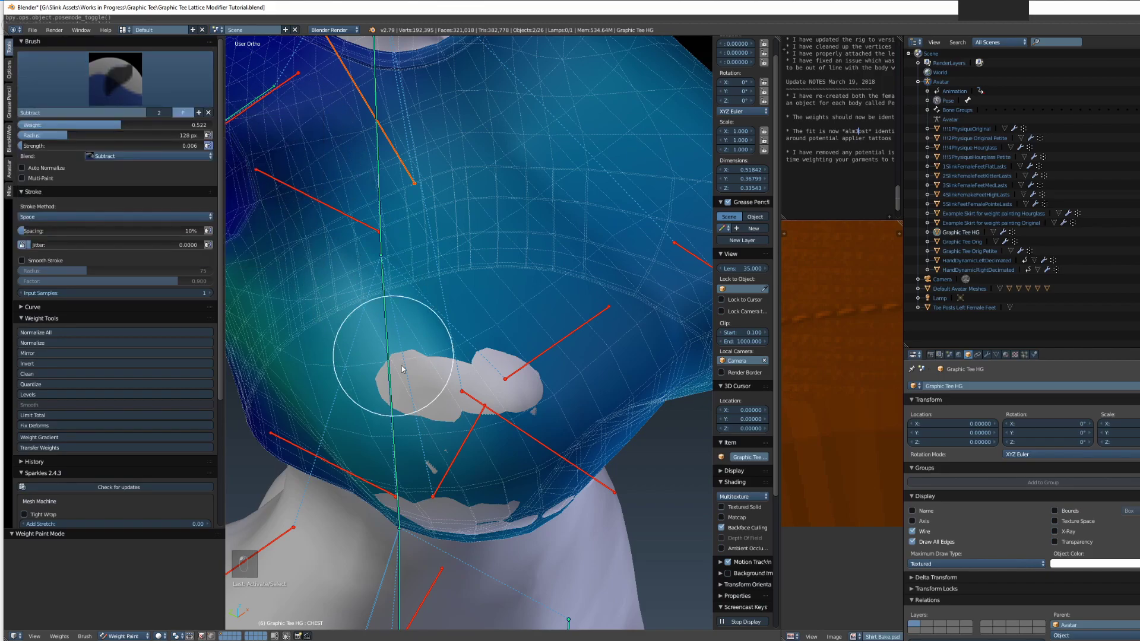
{"action": "middle_click_drag", "start_coordinate": [400, 369], "coordinate": [405, 377], "text": "shift"}
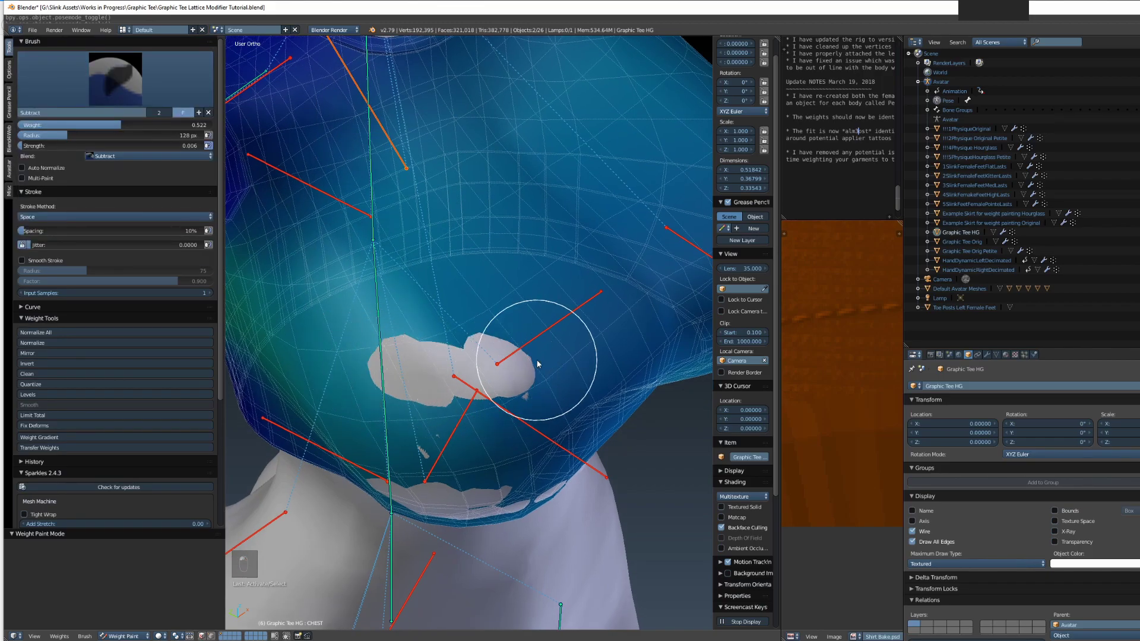
{"action": "key", "text": "alt+q"}
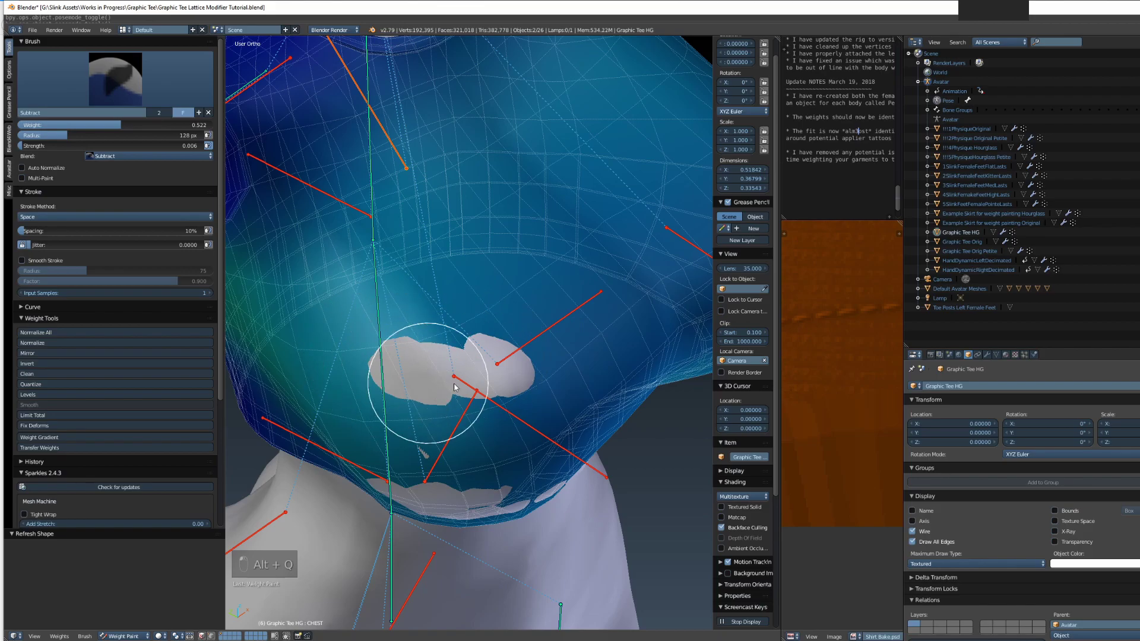
{"action": "key", "text": "alt+q"}
{"action": "key", "text": "alt+q"}
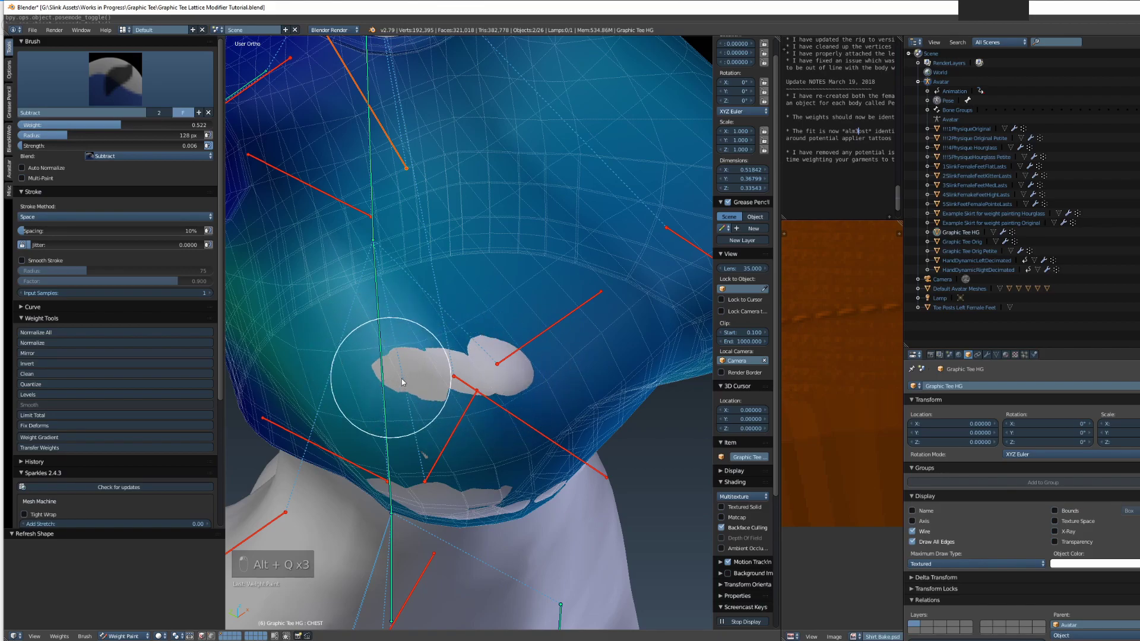
{"action": "key", "text": "alt+q"}
{"action": "scroll", "coordinate": [440, 380], "scroll_direction": "down", "scroll_amount": 4}
{"action": "middle_click_drag", "start_coordinate": [514, 375], "coordinate": [434, 393]}
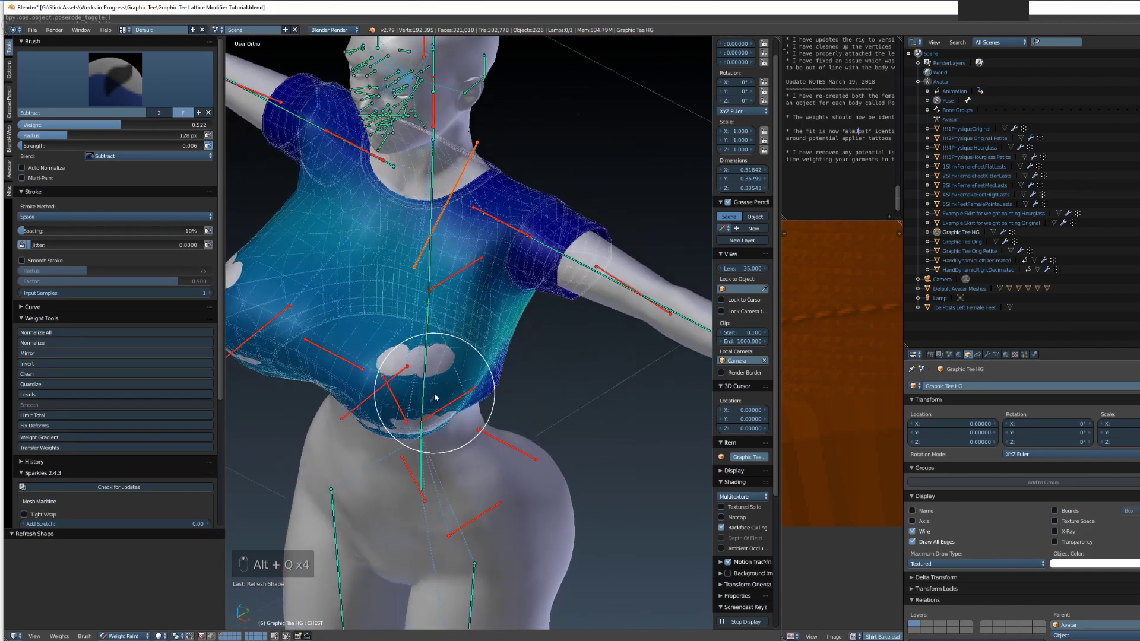
Subtract more CHEST weight from the patch between the breasts, working from the avatar's left side and refreshing the shape
{"action": "scroll", "coordinate": [435, 398], "scroll_direction": "up", "scroll_amount": 5}
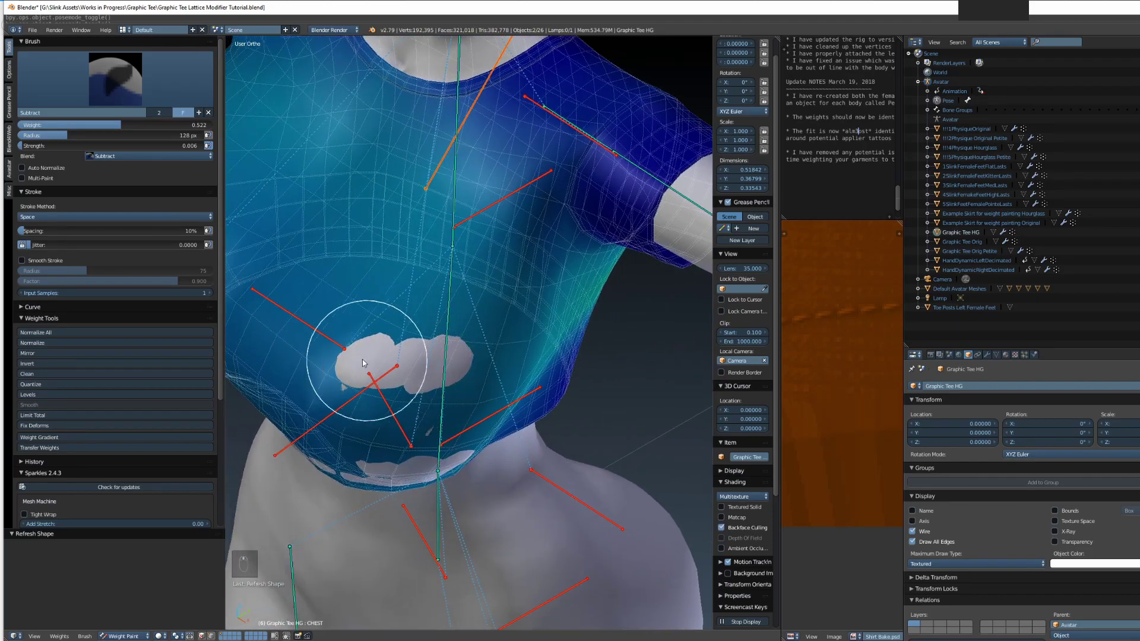
{"action": "left_click_drag", "start_coordinate": [363, 364], "coordinate": [366, 365]}
{"action": "key", "text": "alt+q"}
{"action": "key", "text": "alt+q"}
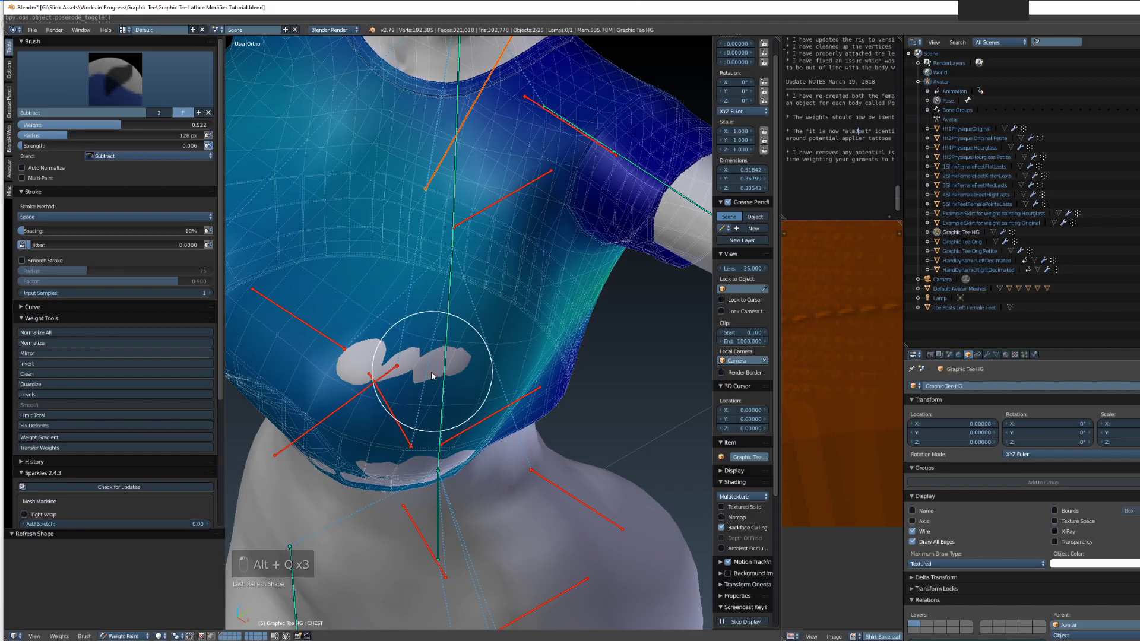
{"action": "key", "text": "alt+q"}
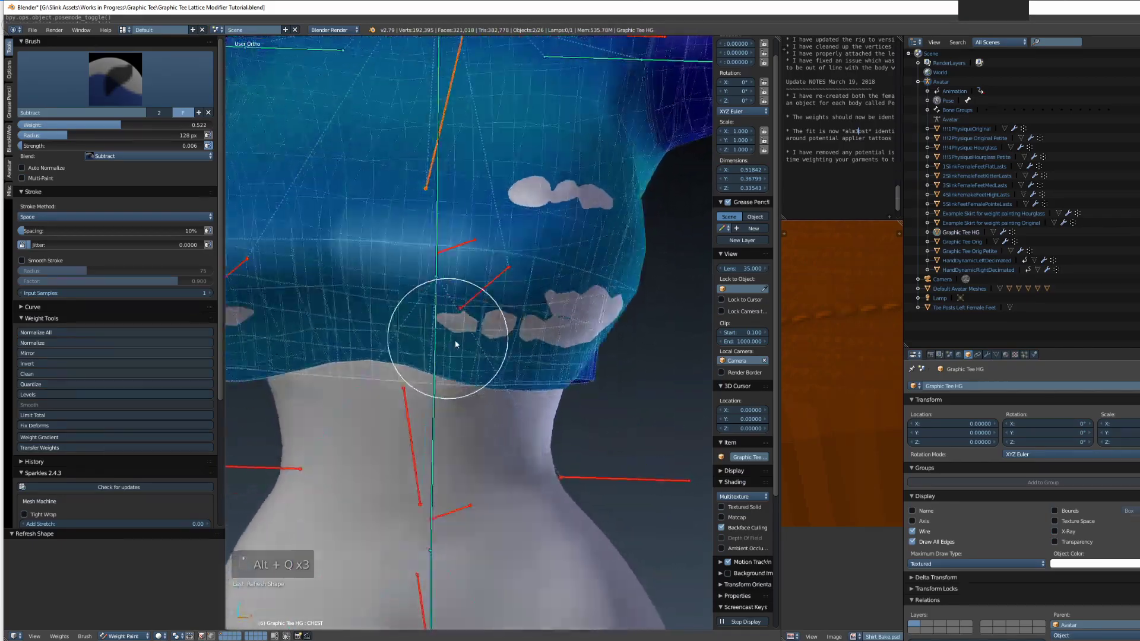
Subtract CHEST weight over the poke-through patches on the underside of the bust, refreshing the shape between strokes
{"action": "mouse_move", "coordinate": [434, 363]}
{"action": "middle_mouse_down"}
{"action": "mouse_move", "coordinate": [376, 350]}
{"action": "mouse_move", "coordinate": [481, 394]}
{"action": "mouse_move", "coordinate": [455, 434]}
{"action": "mouse_move", "coordinate": [437, 394]}
{"action": "mouse_move", "coordinate": [539, 416]}
{"action": "mouse_move", "coordinate": [455, 404]}
{"action": "mouse_move", "coordinate": [454, 318]}
{"action": "mouse_move", "coordinate": [489, 462]}
{"action": "mouse_move", "coordinate": [483, 356]}
{"action": "mouse_move", "coordinate": [484, 379]}
{"action": "mouse_move", "coordinate": [331, 318]}
{"action": "mouse_move", "coordinate": [382, 318]}
{"action": "mouse_move", "coordinate": [382, 331]}
{"action": "mouse_move", "coordinate": [368, 305]}
{"action": "middle_mouse_up"}
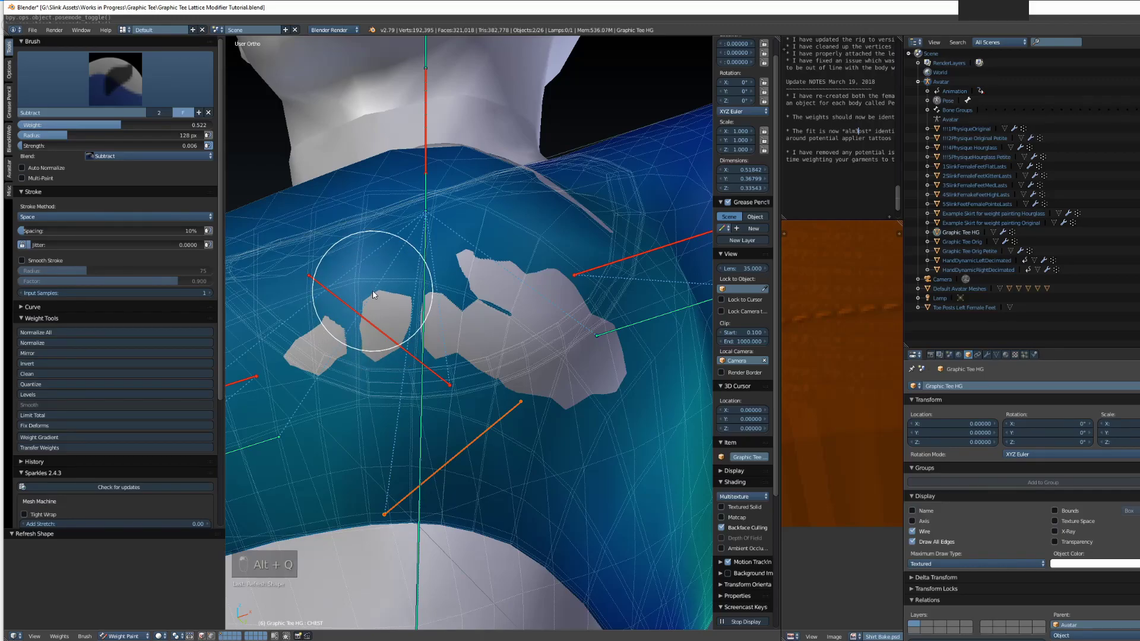
{"action": "key", "text": "alt+q"}
{"action": "key", "text": "alt+q"}
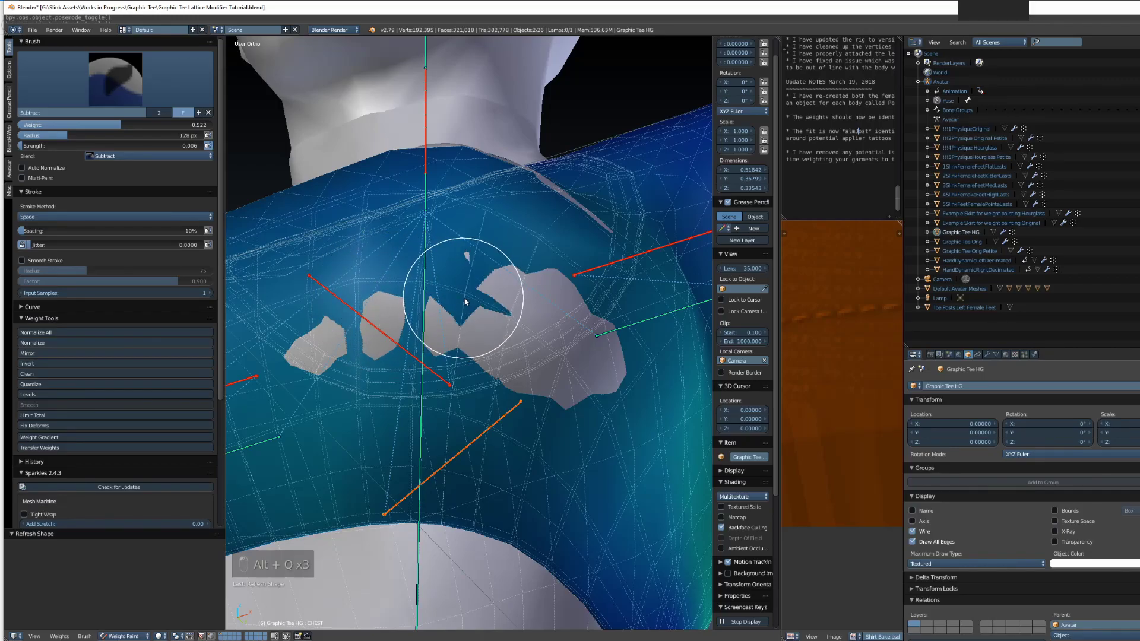
{"action": "middle_click_drag", "start_coordinate": [469, 314], "coordinate": [518, 402]}
{"action": "key", "text": "alt+q"}
{"action": "key", "text": "alt+q"}
Paint down the CHEST weight on the large underbust patch from the opposite side and refresh the shape
{"action": "scroll", "coordinate": [475, 310], "scroll_direction": "down", "scroll_amount": 6}
{"action": "scroll", "coordinate": [519, 380], "scroll_direction": "up", "scroll_amount": 3}
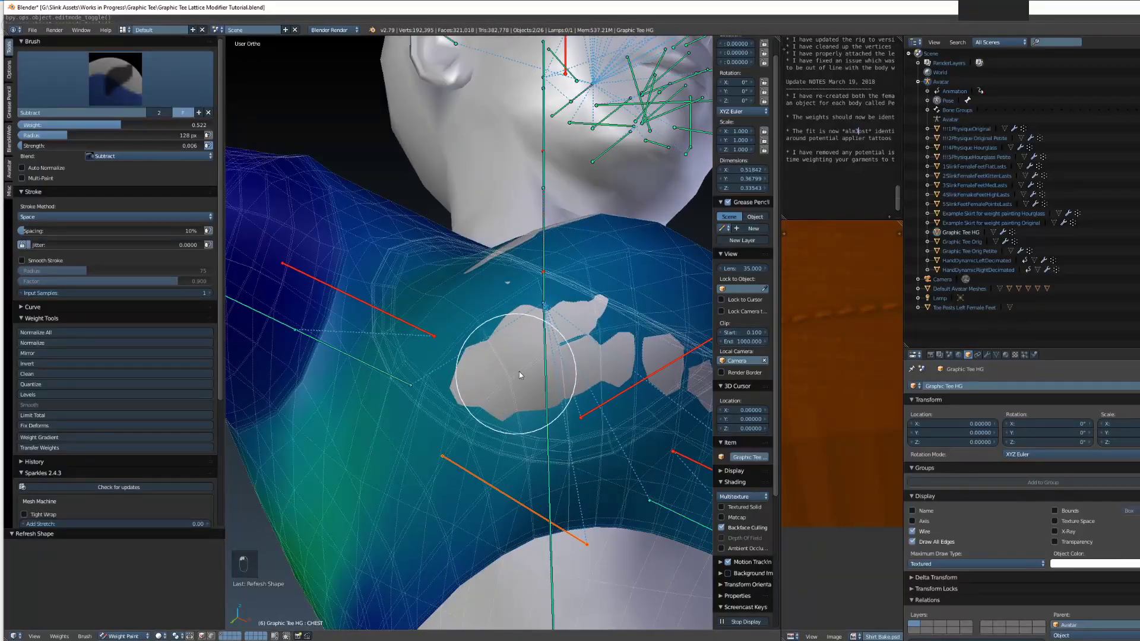
{"action": "key", "text": "alt+q"}
{"action": "key", "text": "alt+q"}
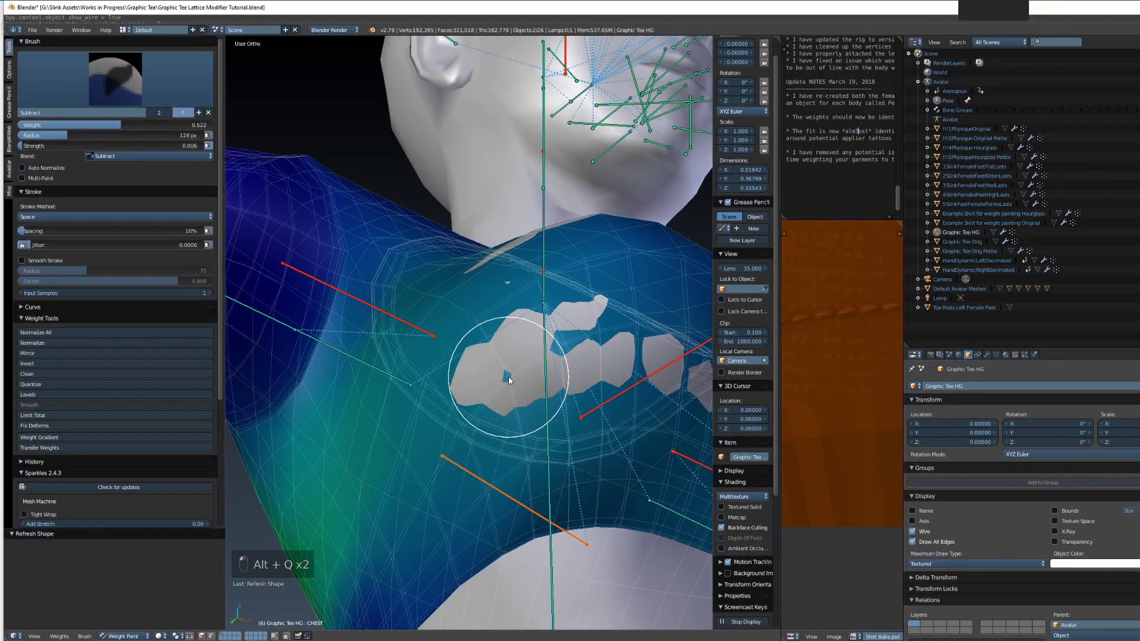
{"action": "scroll", "coordinate": [516, 389], "scroll_direction": "up", "scroll_amount": 2}
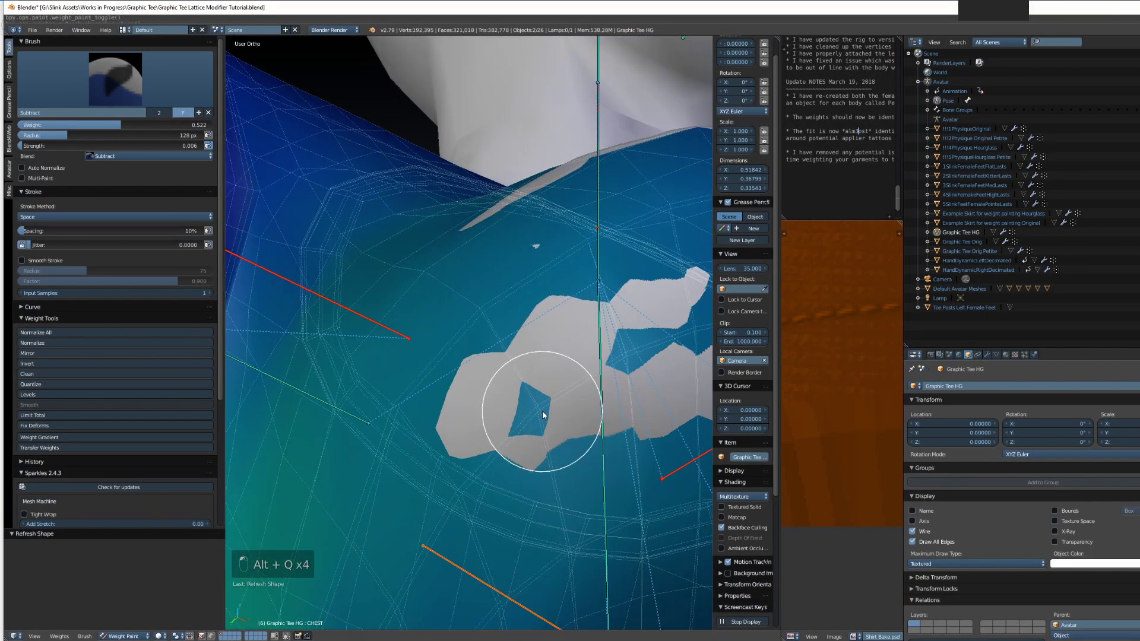
Select the LEFT_PEC bone and paint its lower breast patch with the Add brush at strength 0.011, refreshing the shape
{"action": "scroll", "coordinate": [542, 411], "scroll_direction": "down", "scroll_amount": 5}
{"action": "mouse_move", "coordinate": [542, 411]}
{"action": "middle_mouse_down"}
{"action": "mouse_move", "coordinate": [507, 385]}
{"action": "mouse_move", "coordinate": [521, 415]}
{"action": "mouse_move", "coordinate": [601, 484]}
{"action": "mouse_move", "coordinate": [486, 415]}
{"action": "mouse_move", "coordinate": [546, 407]}
{"action": "middle_mouse_up"}
{"action": "right_click", "coordinate": [532, 400]}
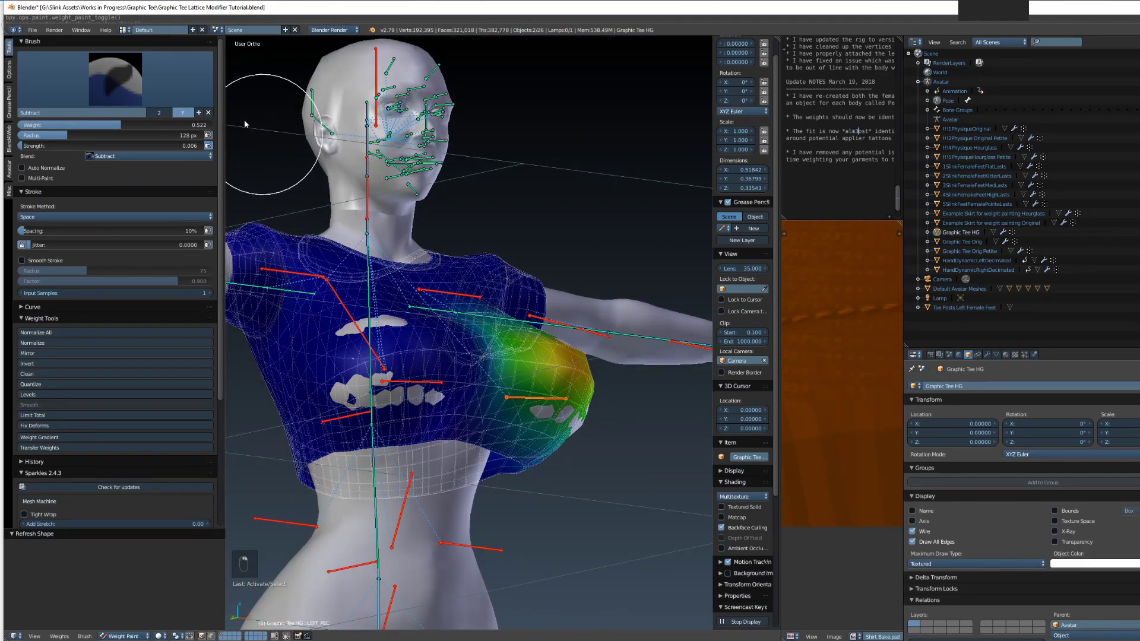
{"action": "left_click", "coordinate": [115, 79]}
{"action": "left_click", "coordinate": [38, 135]}
{"action": "mouse_move", "coordinate": [551, 476]}
{"action": "middle_mouse_down"}
{"action": "mouse_move", "coordinate": [368, 483]}
{"action": "mouse_move", "coordinate": [407, 483]}
{"action": "middle_mouse_up"}
{"action": "scroll", "coordinate": [394, 451], "scroll_direction": "up", "scroll_amount": 6}
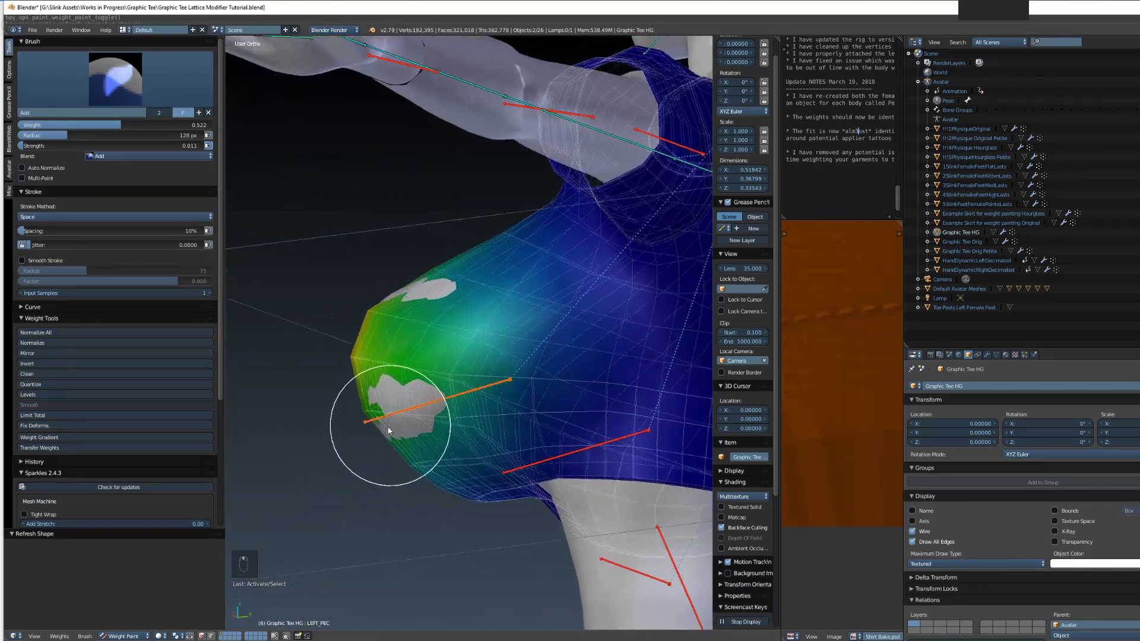
{"action": "key", "text": "alt+q"}
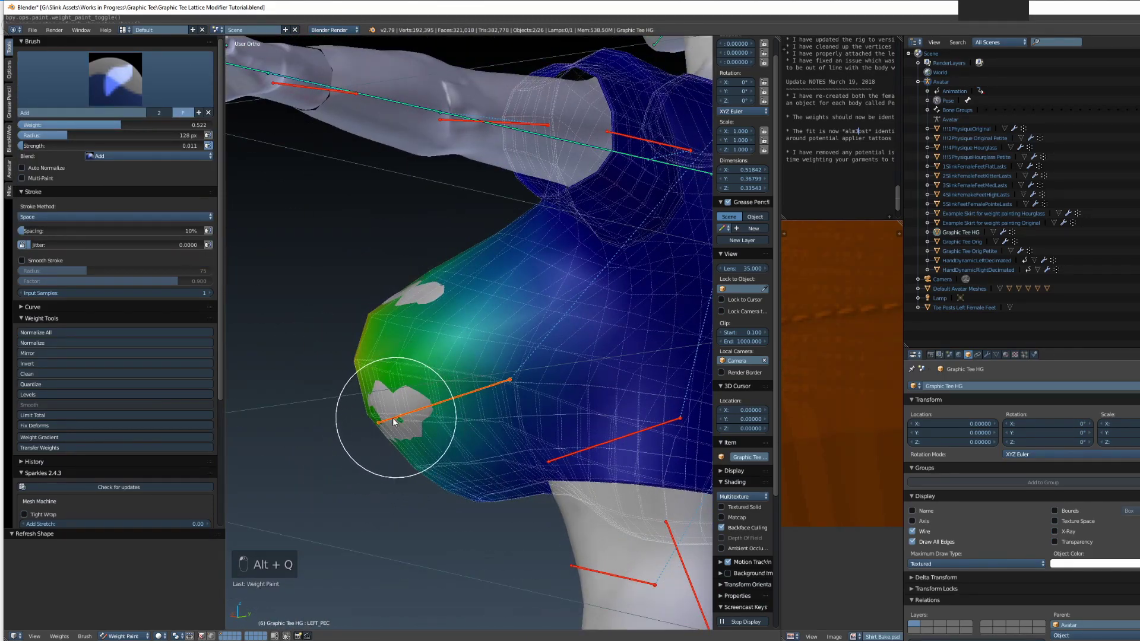
{"action": "key", "text": "alt+q"}
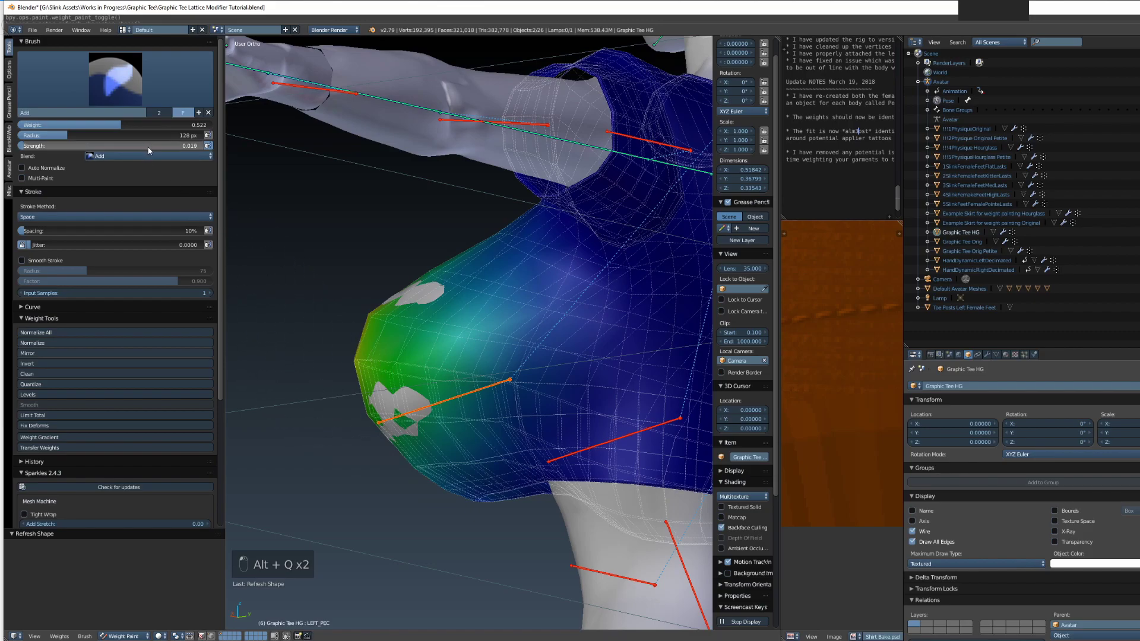
Raise the Add brush strength to 0.019 and add LEFT_PEC weight over the lower and upper patches on the left breast
{"action": "left_click_drag", "start_coordinate": [371, 425], "coordinate": [403, 411]}
{"action": "key", "text": "alt+q"}
{"action": "key", "text": "alt+q"}
{"action": "key", "text": "alt+q"}
{"action": "key", "text": "alt+q"}
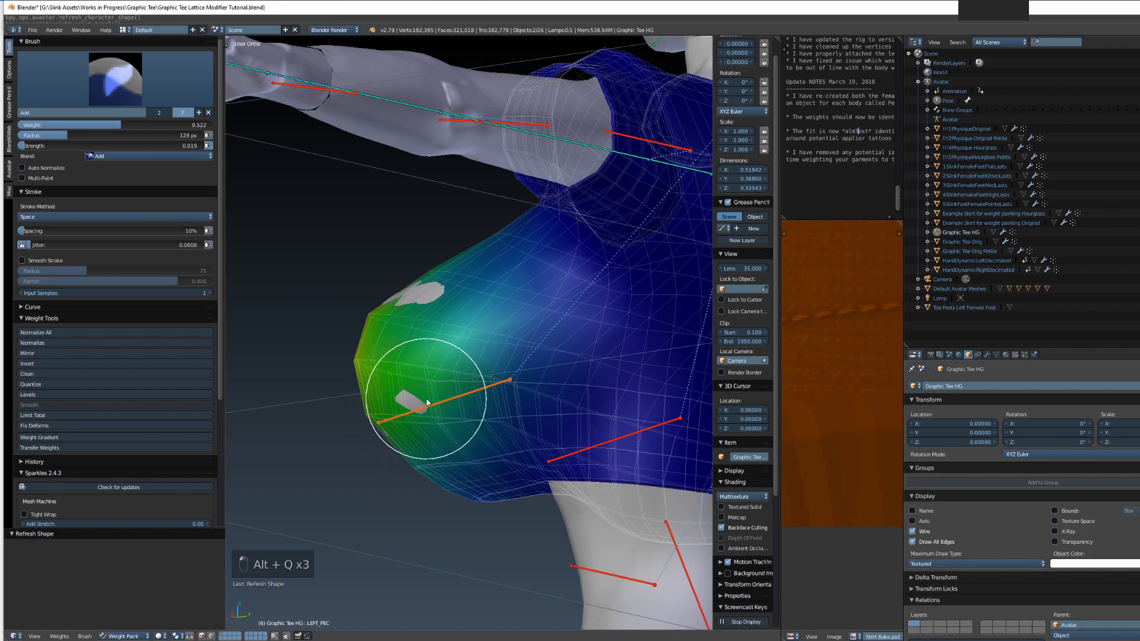
{"action": "key", "text": "alt+q"}
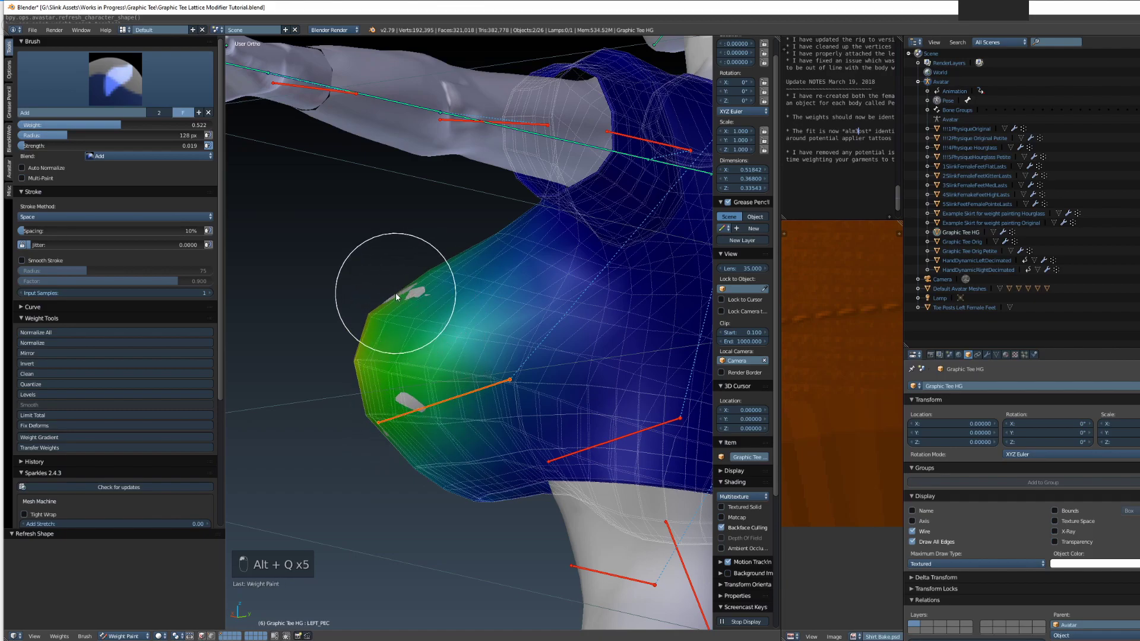
Add LEFT_PEC weight to the remaining patches on the top and outer side of the left breast, refreshing the shape after strokes
{"action": "key", "text": "alt+q"}
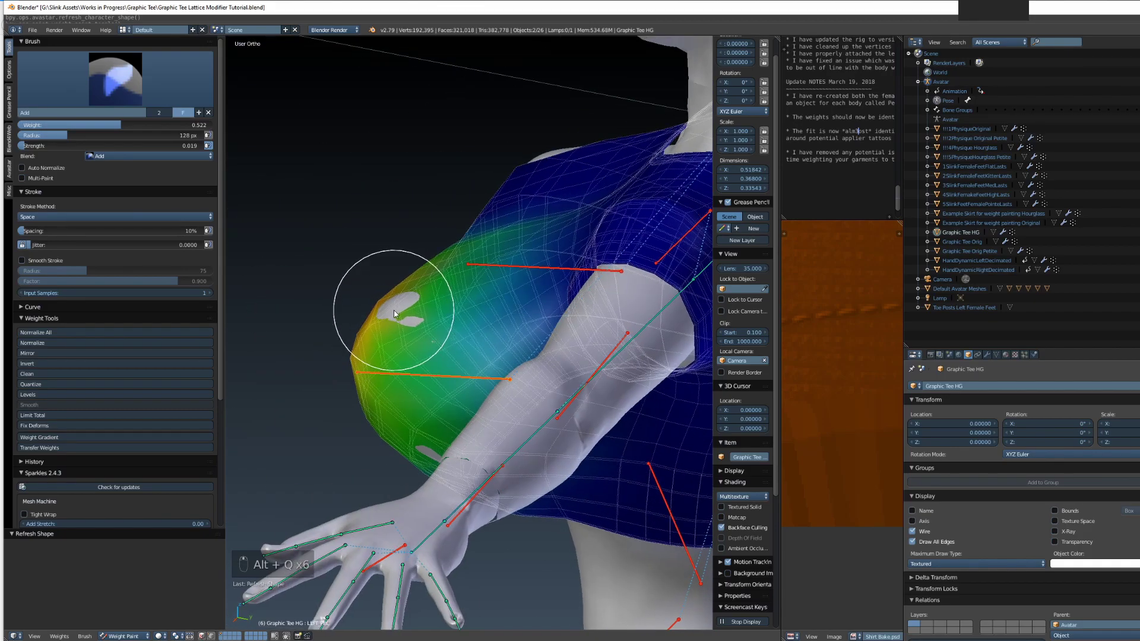
{"action": "key", "text": "alt+q"}
{"action": "key", "text": "alt+q"}
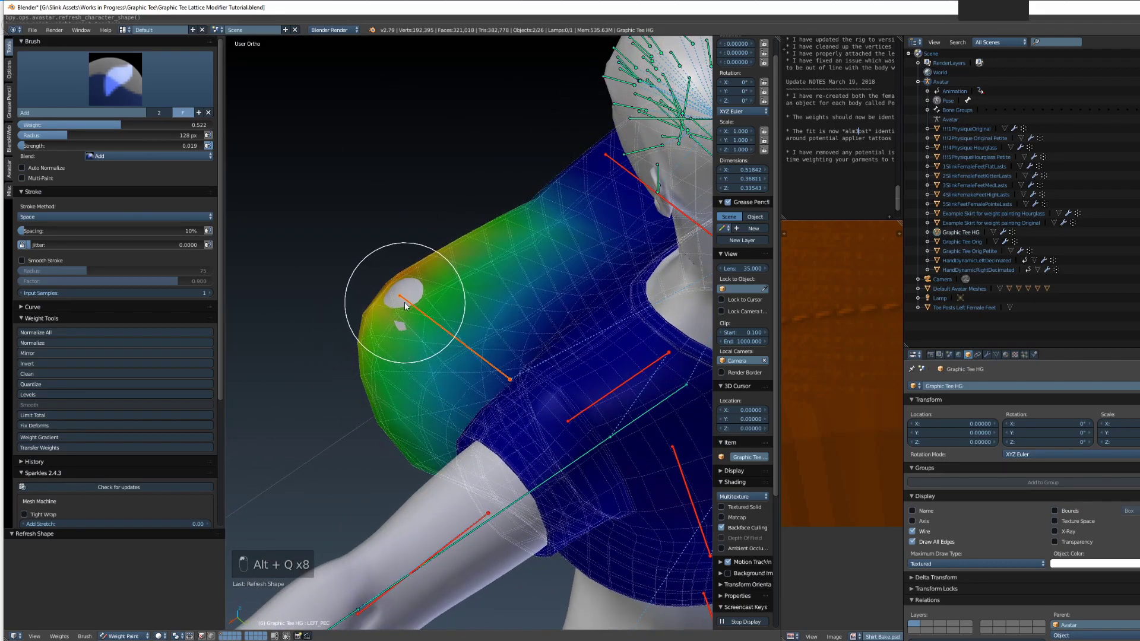
{"action": "key", "text": "alt+q"}
{"action": "middle_click_drag", "start_coordinate": [397, 353], "coordinate": [410, 291]}
{"action": "mouse_move", "coordinate": [428, 418]}
{"action": "middle_mouse_down"}
{"action": "mouse_move", "coordinate": [396, 406]}
{"action": "mouse_move", "coordinate": [389, 434]}
{"action": "middle_mouse_up"}
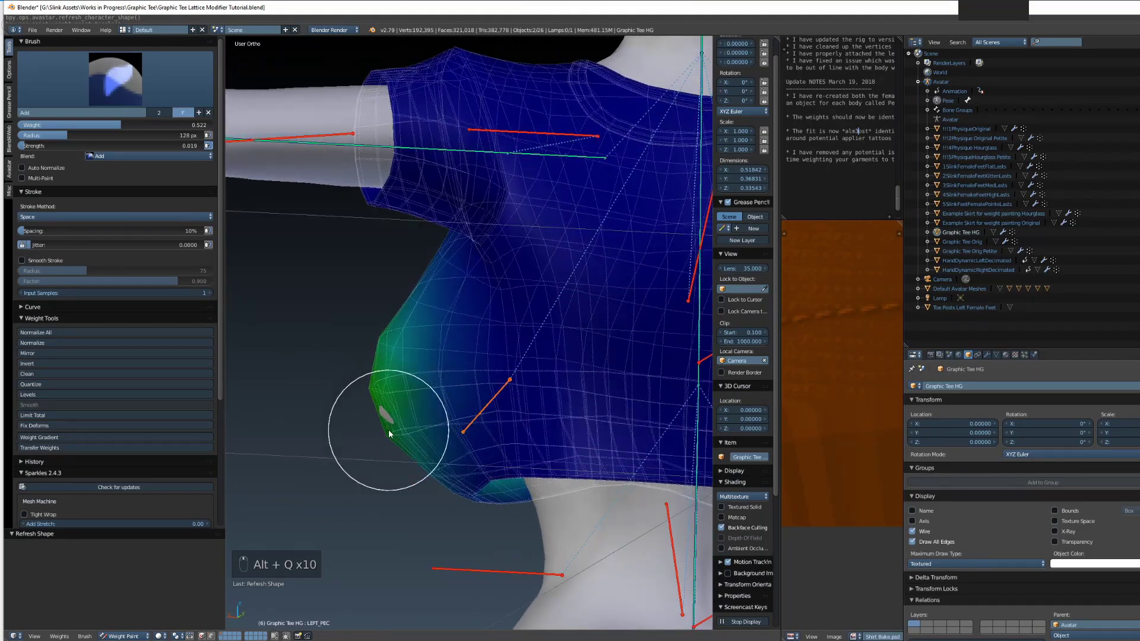
{"action": "scroll", "coordinate": [381, 414], "scroll_direction": "down", "scroll_amount": 4}
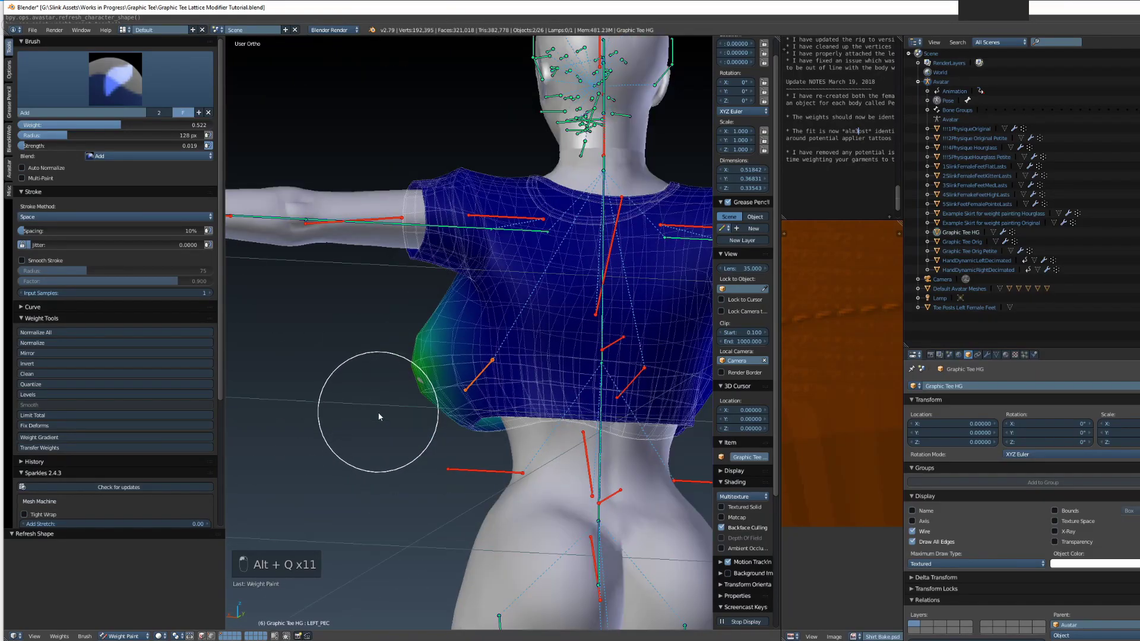
{"action": "key", "text": "alt+q"}
Select the RIGHT_PEC bone and add weight over the upper poke-through patch on the right breast, refreshing the shape after strokes
{"action": "middle_click_drag", "start_coordinate": [544, 410], "coordinate": [391, 396]}
{"action": "mouse_move", "coordinate": [506, 391]}
{"action": "middle_mouse_down"}
{"action": "mouse_move", "coordinate": [369, 382]}
{"action": "mouse_move", "coordinate": [453, 394]}
{"action": "mouse_move", "coordinate": [407, 382]}
{"action": "mouse_move", "coordinate": [444, 383]}
{"action": "middle_mouse_up"}
{"action": "right_click", "coordinate": [456, 401]}
{"action": "scroll", "coordinate": [447, 362], "scroll_direction": "up", "scroll_amount": 2}
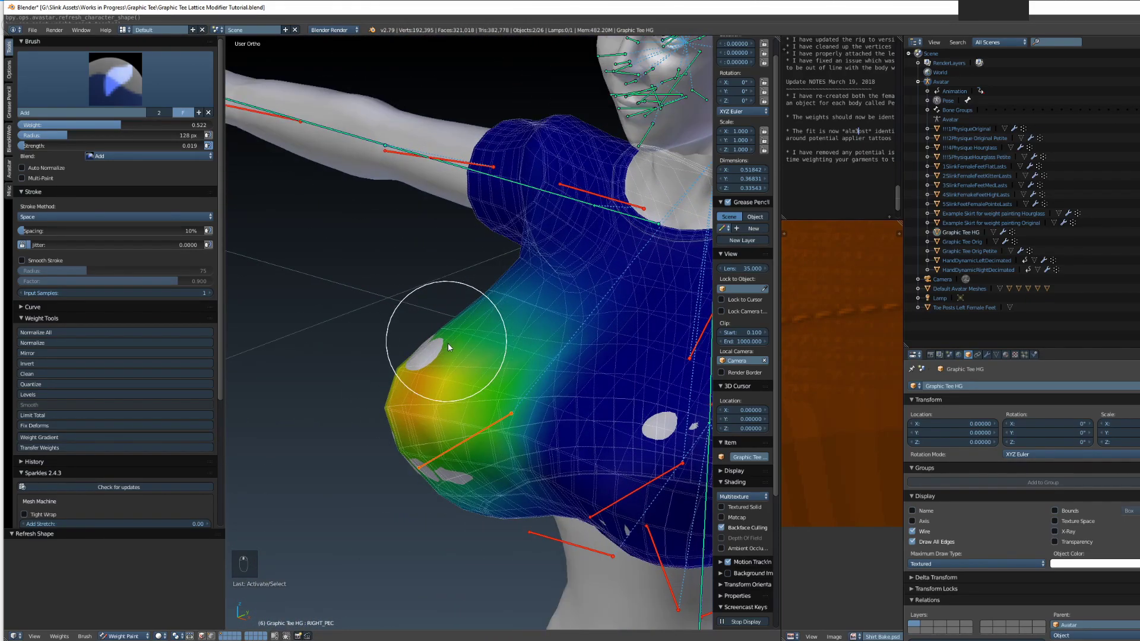
{"action": "key", "text": "alt+q"}
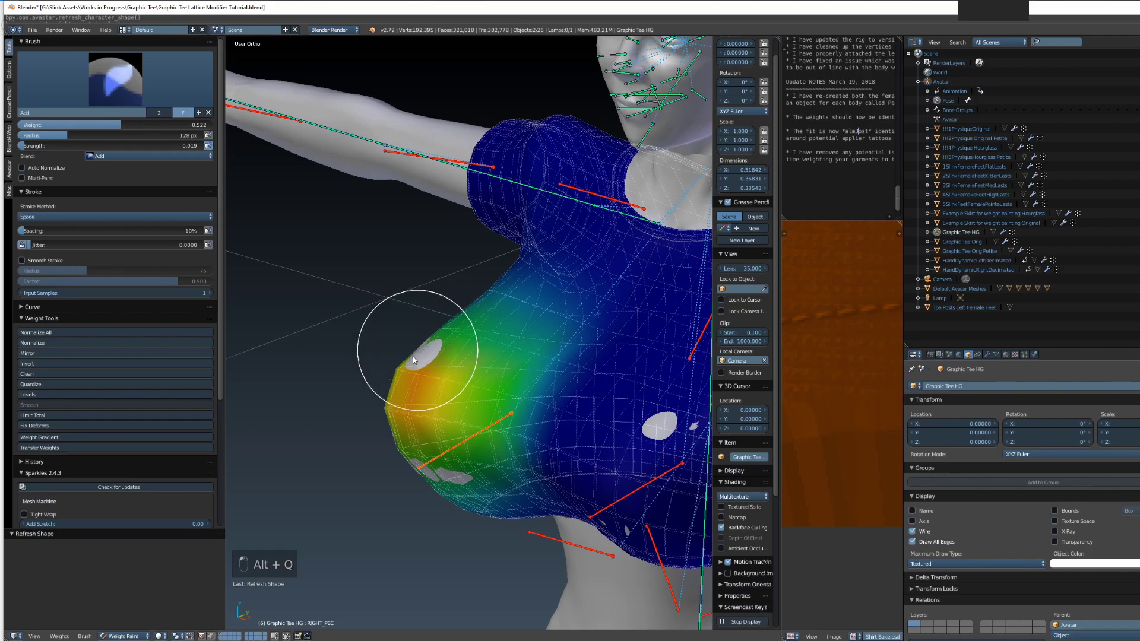
{"action": "key", "text": "alt+q"}
{"action": "key", "text": "alt+q"}
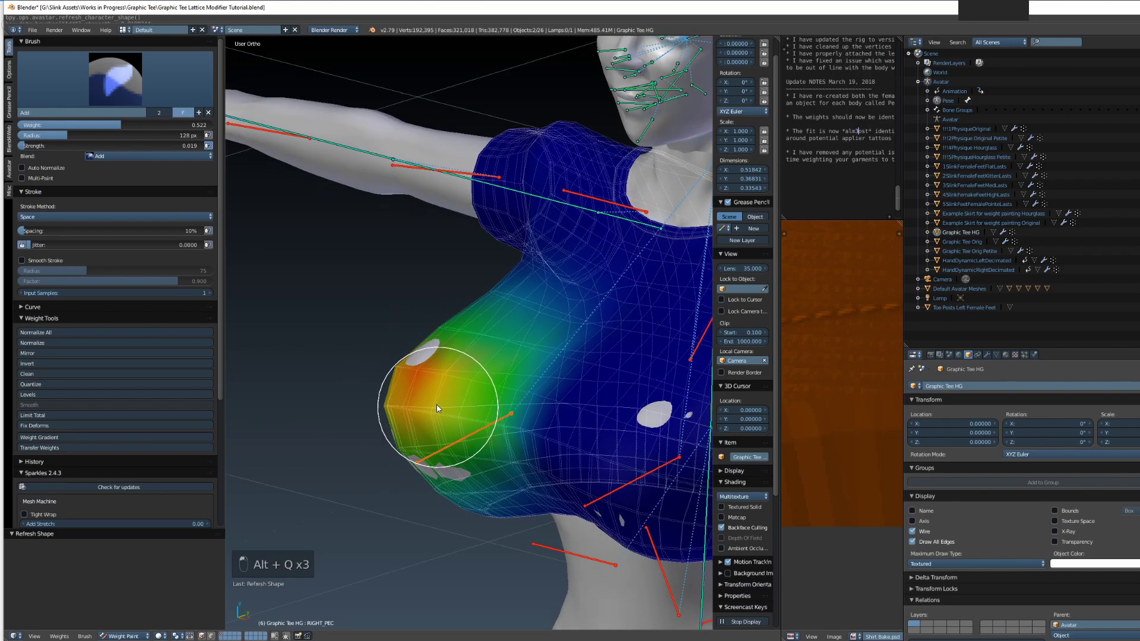
Add RIGHT_PEC weight around the front and lower patches of the right breast, refreshing the shape after strokes
{"action": "key", "text": "alt+q"}
{"action": "key", "text": "alt+q"}
{"action": "key", "text": "alt+q"}
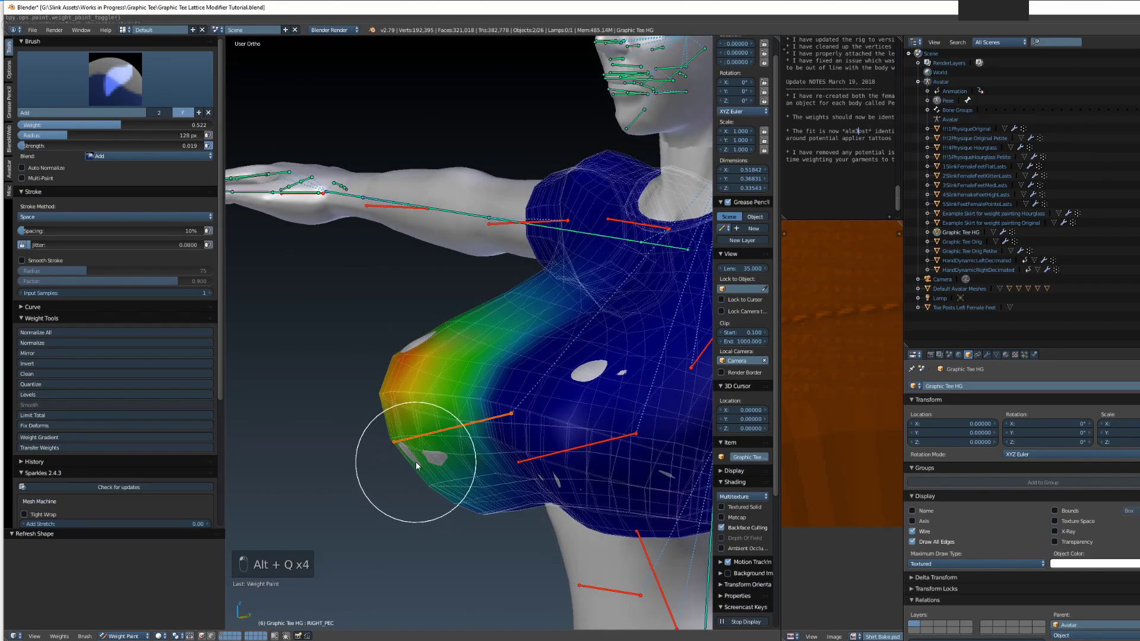
{"action": "mouse_move", "coordinate": [412, 462]}
{"action": "middle_mouse_down"}
{"action": "mouse_move", "coordinate": [647, 458]}
{"action": "mouse_move", "coordinate": [531, 439]}
{"action": "mouse_move", "coordinate": [422, 443]}
{"action": "mouse_move", "coordinate": [426, 461]}
{"action": "mouse_move", "coordinate": [471, 445]}
{"action": "mouse_move", "coordinate": [559, 466]}
{"action": "mouse_move", "coordinate": [556, 383]}
{"action": "middle_mouse_up"}
{"action": "key", "text": "alt+q"}
{"action": "key", "text": "alt+q"}
{"action": "key", "text": "alt+q"}
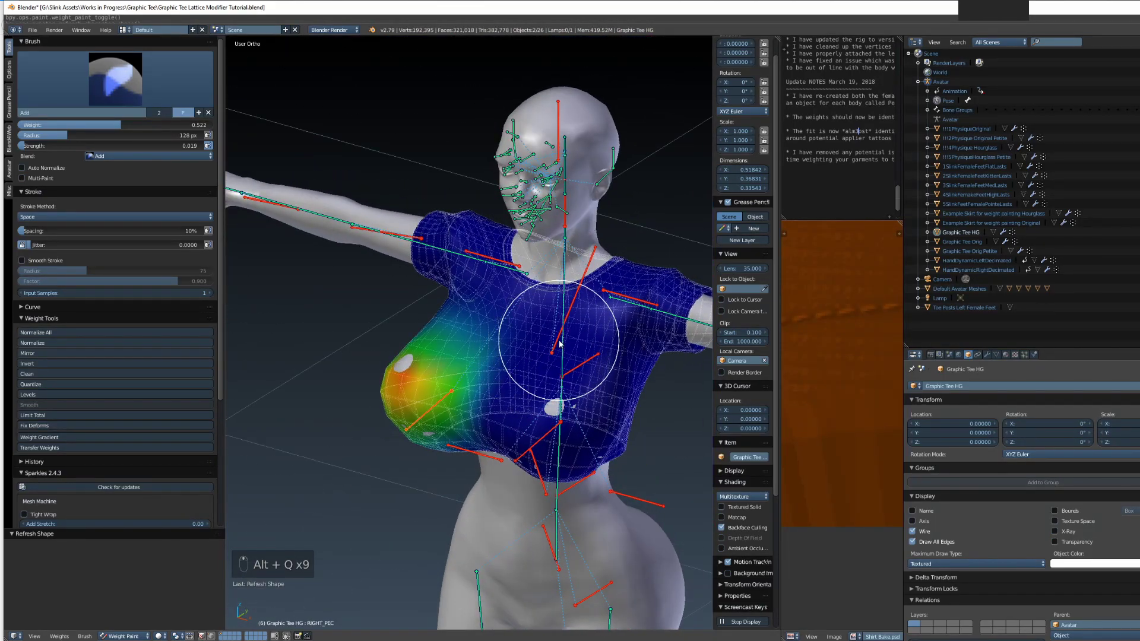
Select the CHEST bone, switch to the Subtract brush, and reduce weight over the underbust patch, refreshing the shape
{"action": "right_click", "coordinate": [559, 343]}
{"action": "middle_click_drag", "start_coordinate": [550, 338], "coordinate": [563, 398]}
{"action": "scroll", "coordinate": [563, 398], "scroll_direction": "up", "scroll_amount": 4}
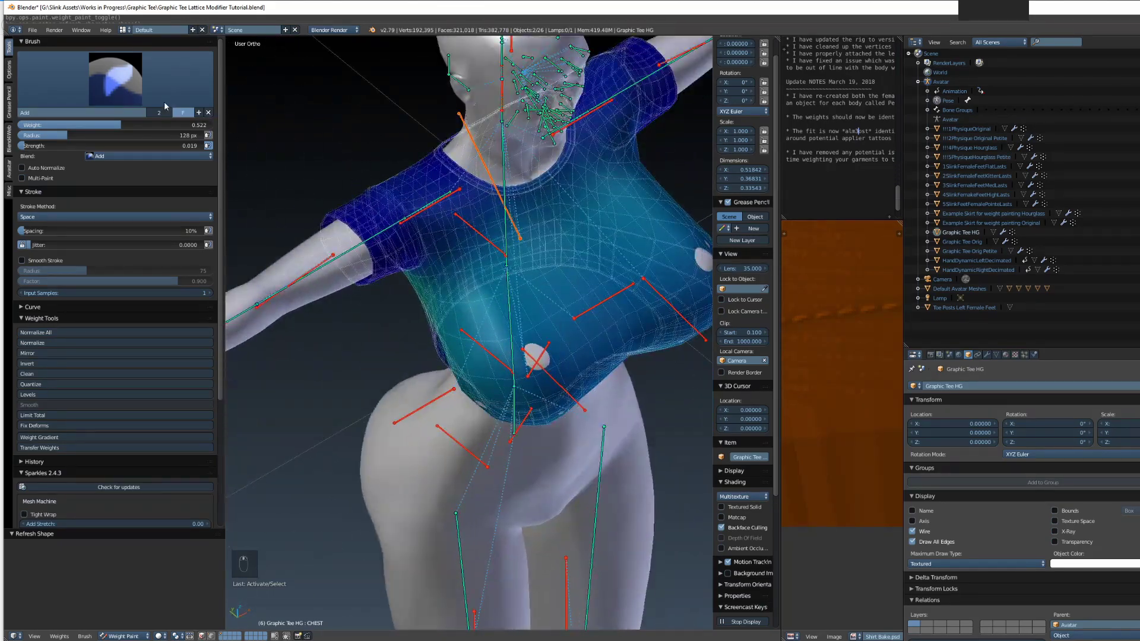
{"action": "left_click", "coordinate": [115, 79]}
{"action": "left_click", "coordinate": [294, 126]}
{"action": "left_click_drag", "start_coordinate": [516, 249], "coordinate": [537, 178]}
{"action": "key", "text": "alt+q"}
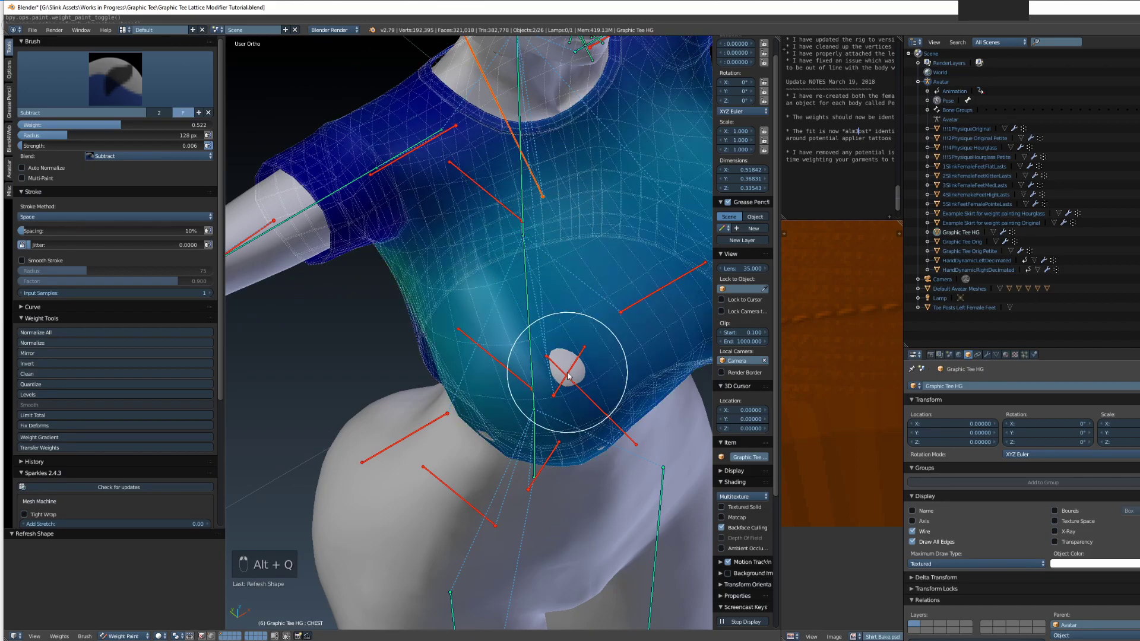
{"action": "key", "text": "alt+q"}
Subtract CHEST weight over the underbust patch from the opposite side, refreshing the shape after strokes
{"action": "scroll", "coordinate": [564, 362], "scroll_direction": "down", "scroll_amount": 3}
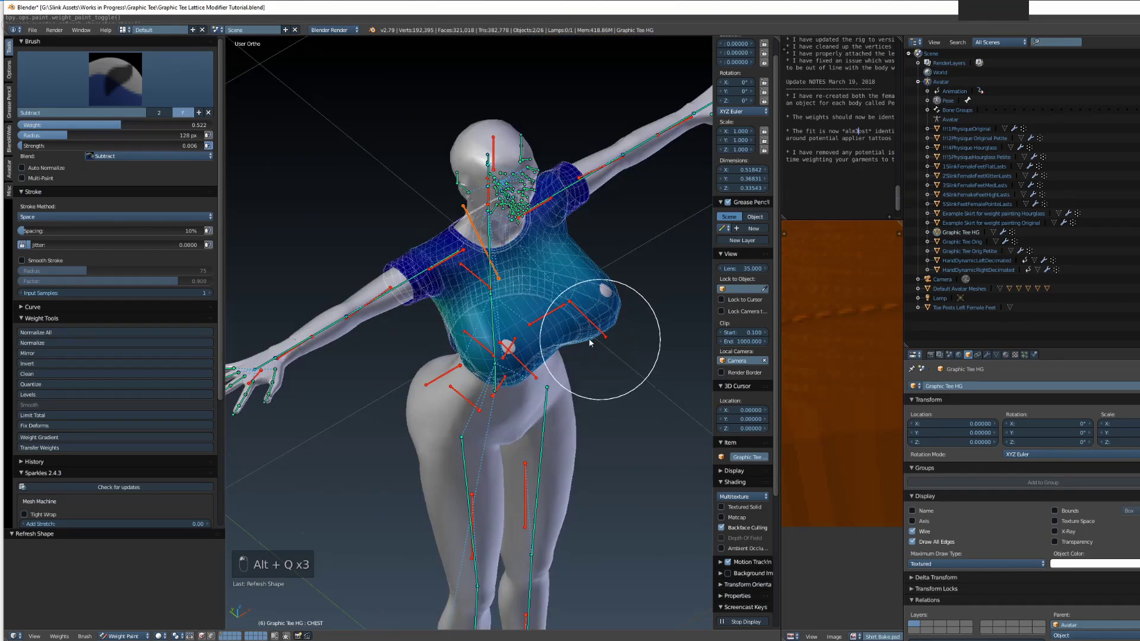
{"action": "middle_click_drag", "start_coordinate": [600, 339], "coordinate": [506, 339]}
{"action": "scroll", "coordinate": [507, 339], "scroll_direction": "up", "scroll_amount": 3}
{"action": "key", "text": "alt+q"}
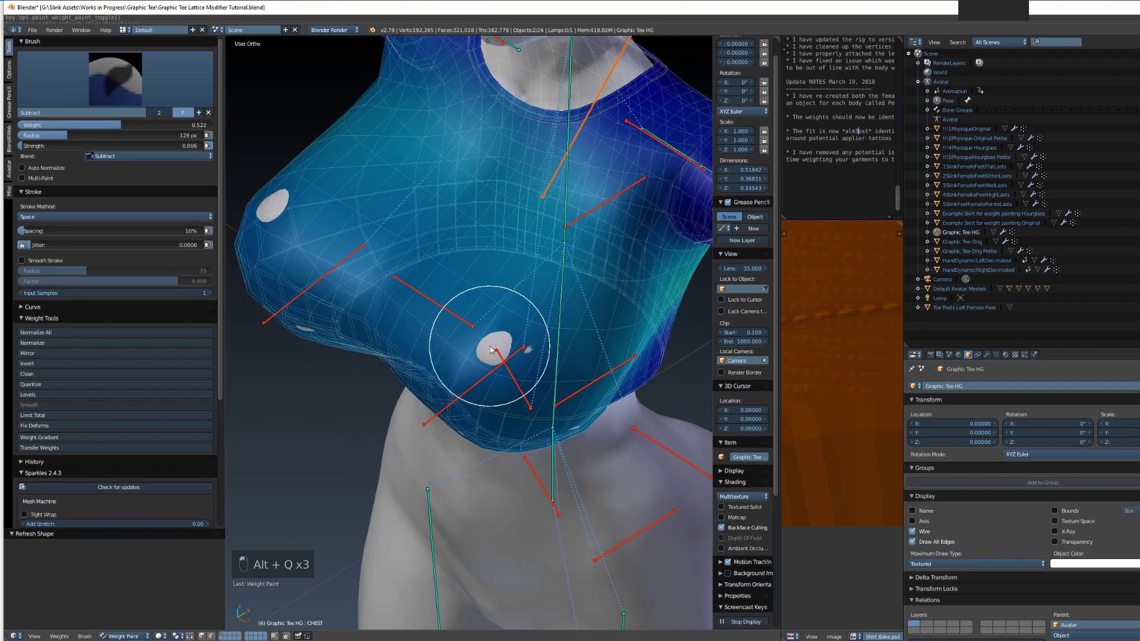
{"action": "key", "text": "alt+q"}
{"action": "scroll", "coordinate": [523, 337], "scroll_direction": "down", "scroll_amount": 5}
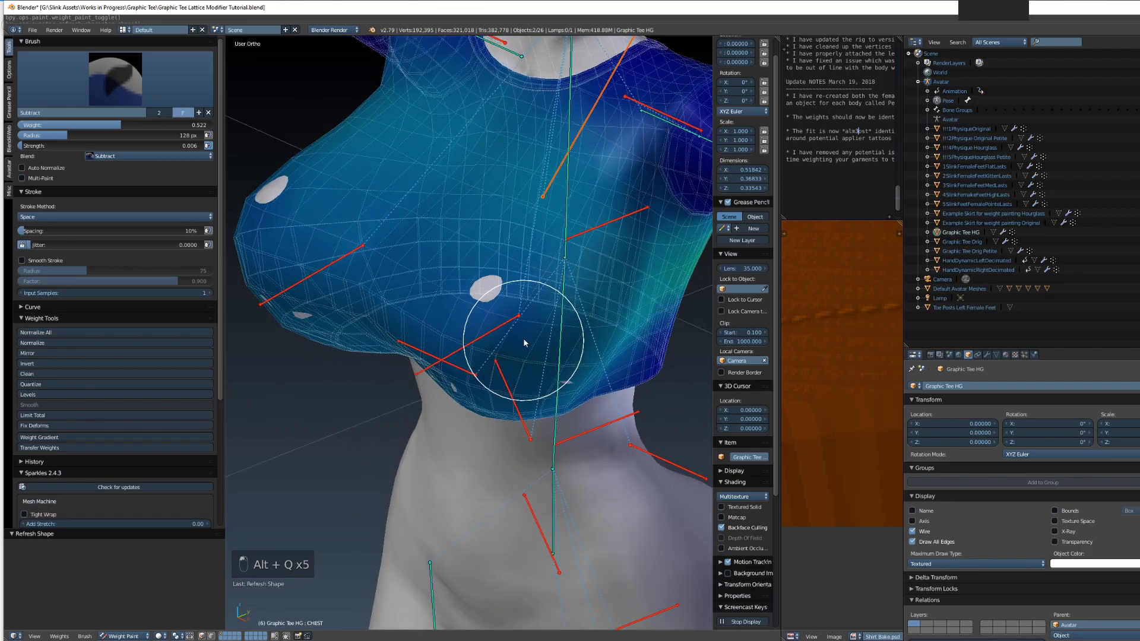
Reset the avatar's Breast Size to its default of 50
{"action": "middle_click_drag", "start_coordinate": [521, 344], "coordinate": [574, 394]}
{"action": "scroll", "coordinate": [549, 404], "scroll_direction": "up", "scroll_amount": 4}
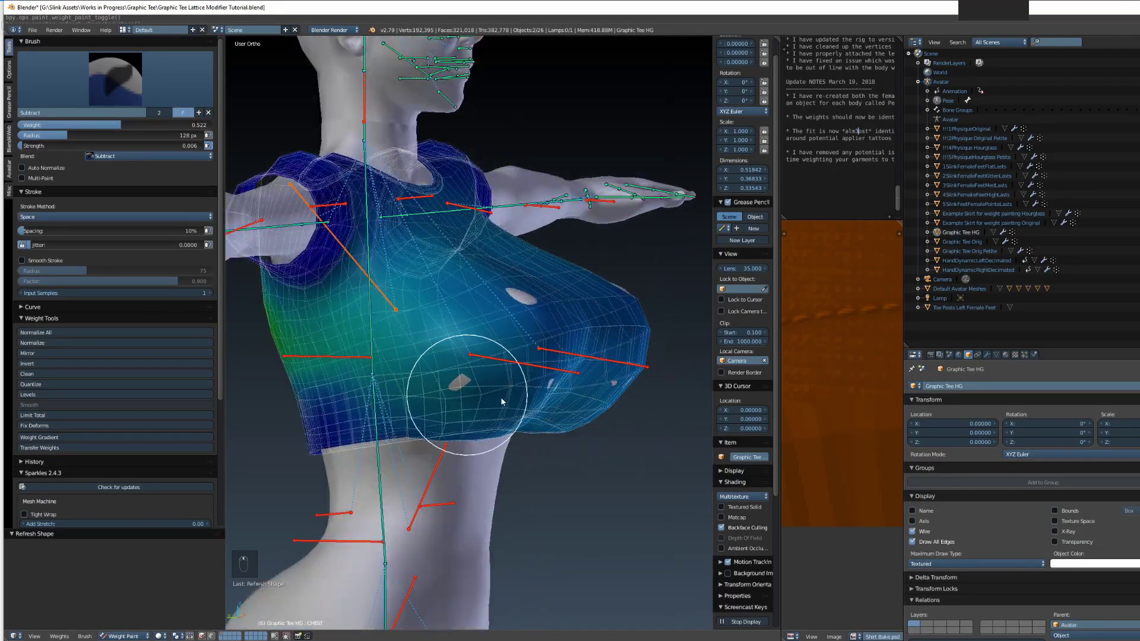
{"action": "middle_click_drag", "start_coordinate": [500, 397], "coordinate": [442, 392]}
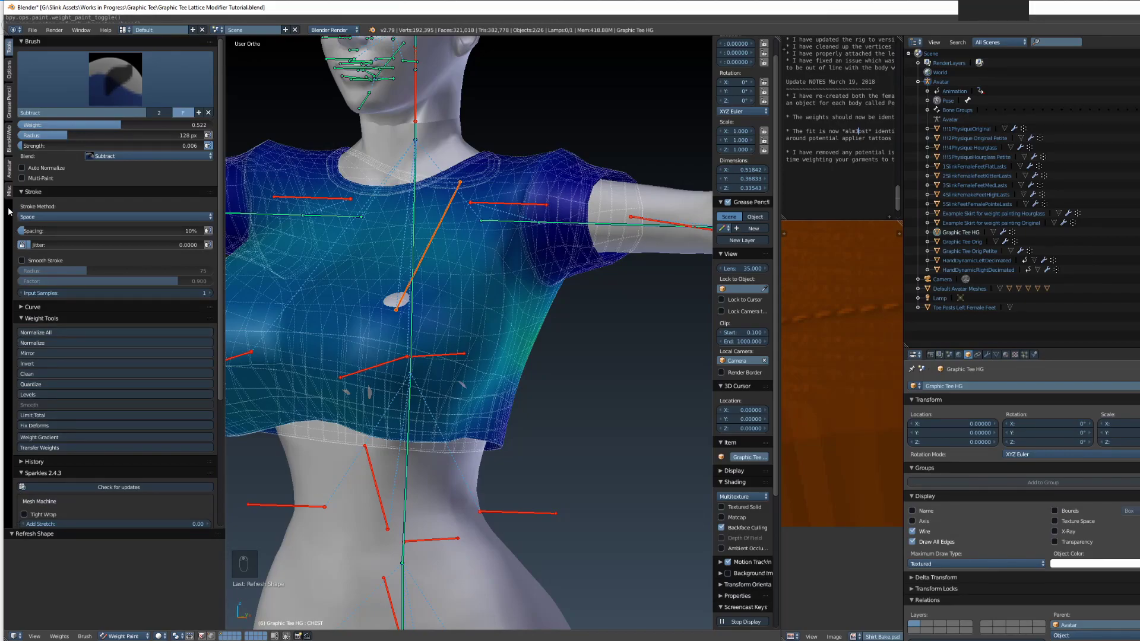
{"action": "left_click", "coordinate": [9, 171]}
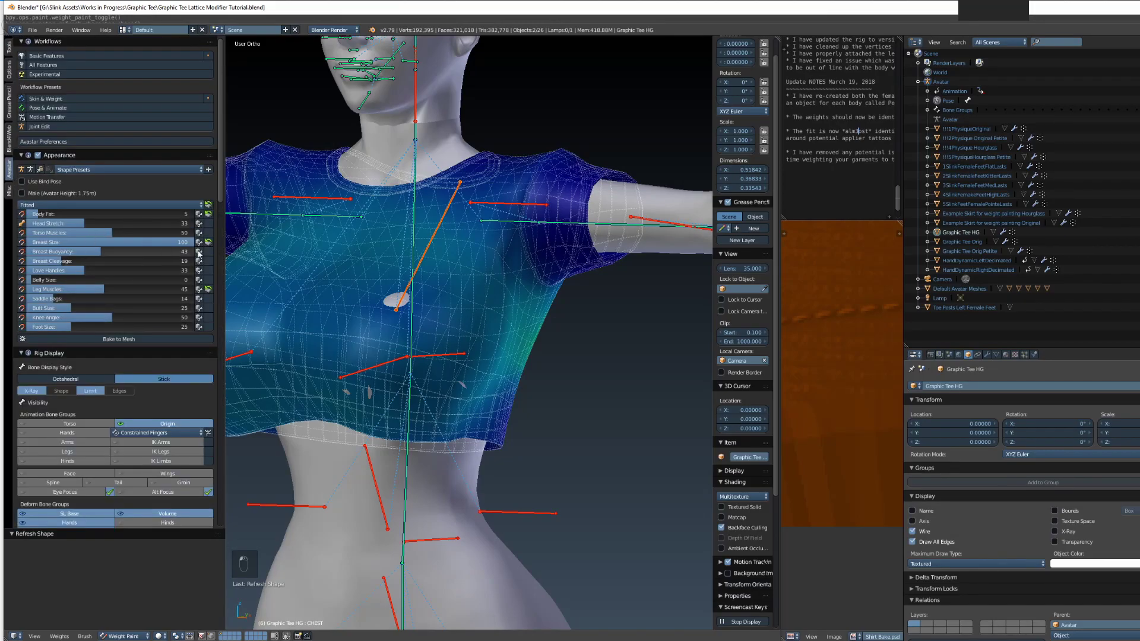
{"action": "middle_click_drag", "start_coordinate": [463, 452], "coordinate": [522, 440]}
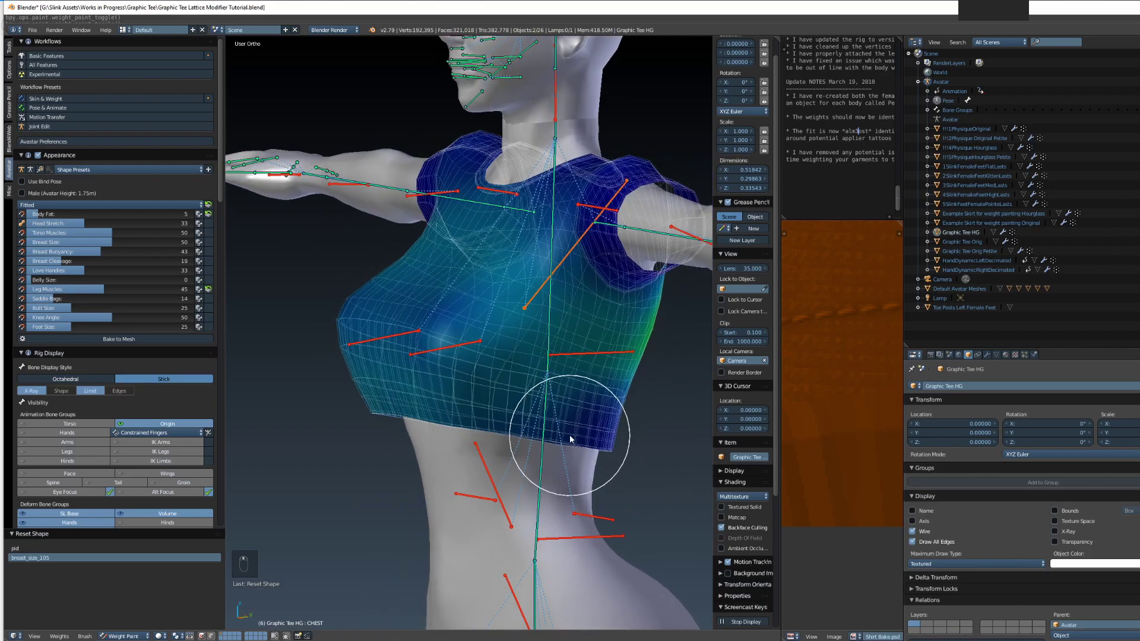
Return from Weight Paint to Object Mode, keeping the hourglass tee selected, and check its fit around the body
{"action": "left_click", "coordinate": [134, 636]}
{"action": "left_click", "coordinate": [132, 624]}
{"action": "right_click", "coordinate": [391, 398]}
{"action": "mouse_move", "coordinate": [390, 398]}
{"action": "middle_mouse_down"}
{"action": "mouse_move", "coordinate": [468, 405]}
{"action": "mouse_move", "coordinate": [531, 432]}
{"action": "mouse_move", "coordinate": [438, 441]}
{"action": "mouse_move", "coordinate": [543, 439]}
{"action": "mouse_move", "coordinate": [508, 440]}
{"action": "middle_mouse_up"}
{"action": "right_click", "coordinate": [467, 408]}
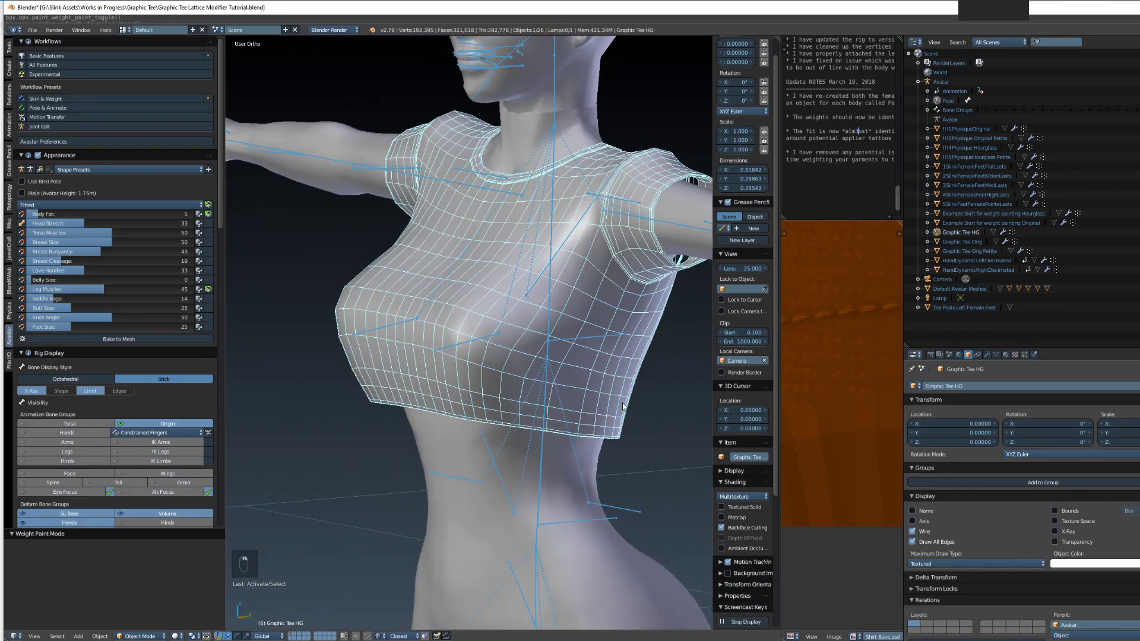
{"action": "middle_click_drag", "start_coordinate": [479, 406], "coordinate": [633, 405]}
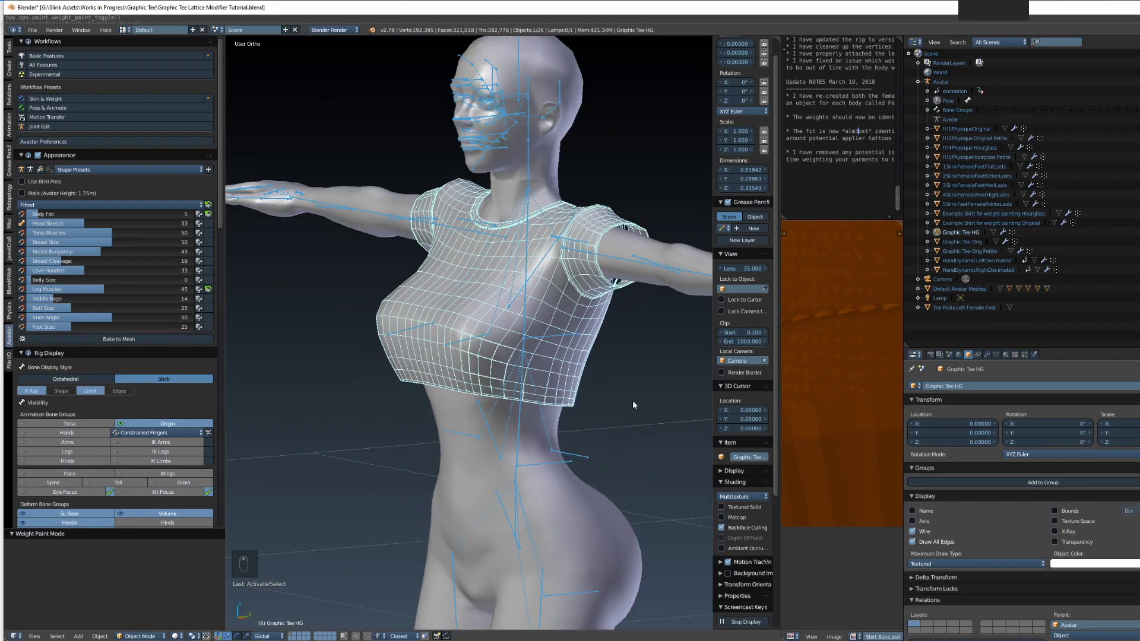
Hide the hourglass tee and the hourglass body, and show the hourglass petite body
{"action": "key", "text": "h"}
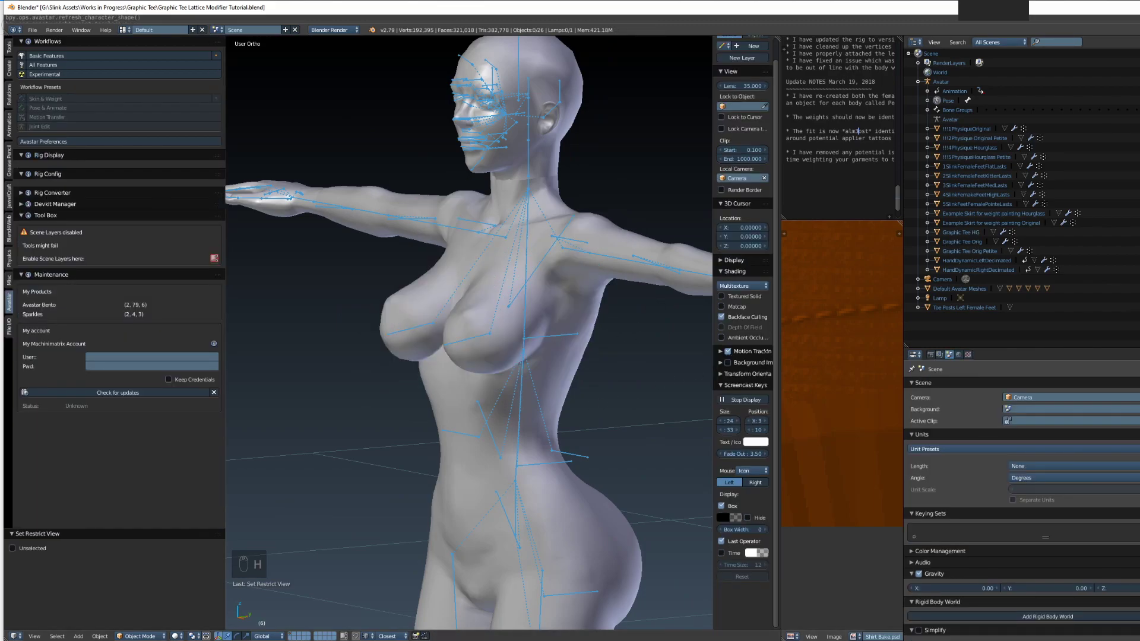
{"action": "left_click", "coordinate": [1139, 147]}
{"action": "left_click", "coordinate": [1139, 156]}
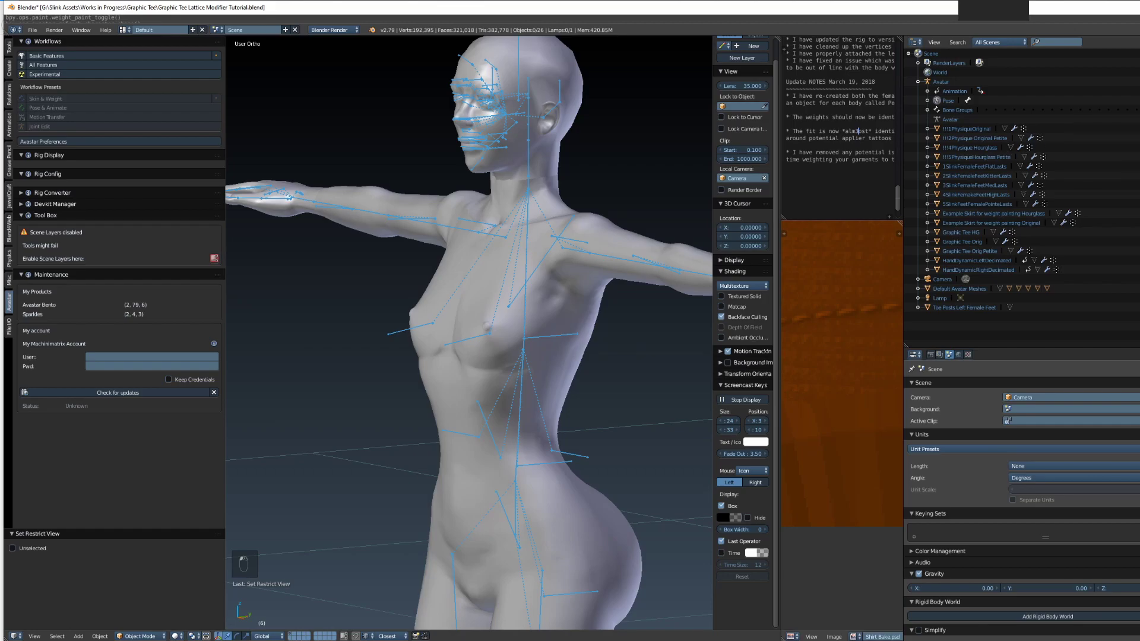
{"action": "left_click", "coordinate": [1139, 137]}
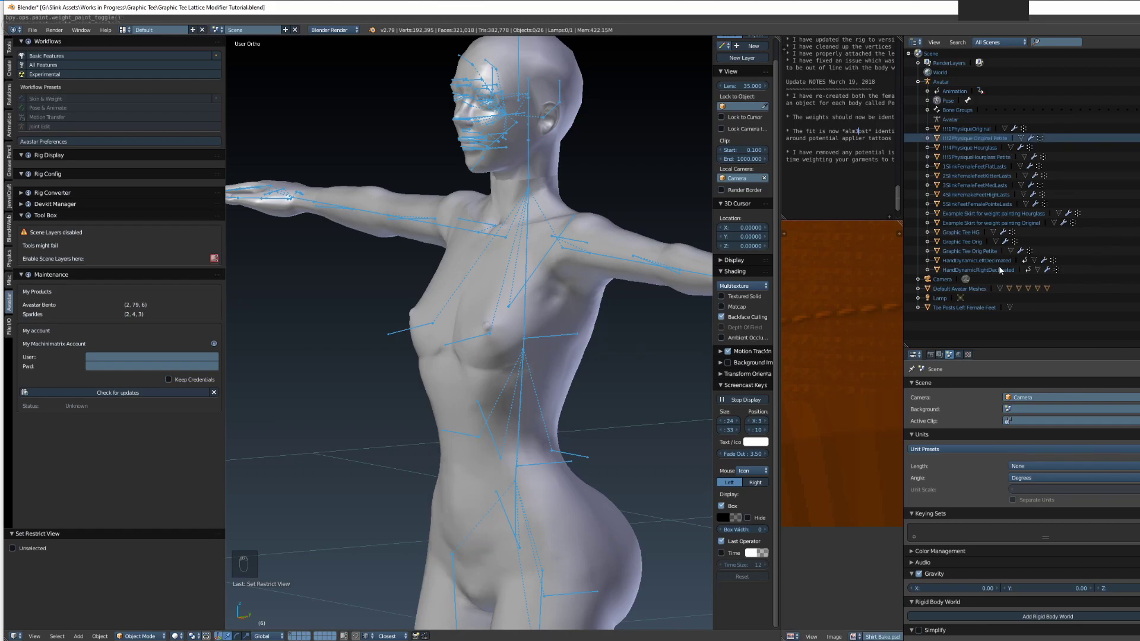
Show Graphic Tee Orig Petite and duplicate it in place
{"action": "left_click", "coordinate": [973, 251]}
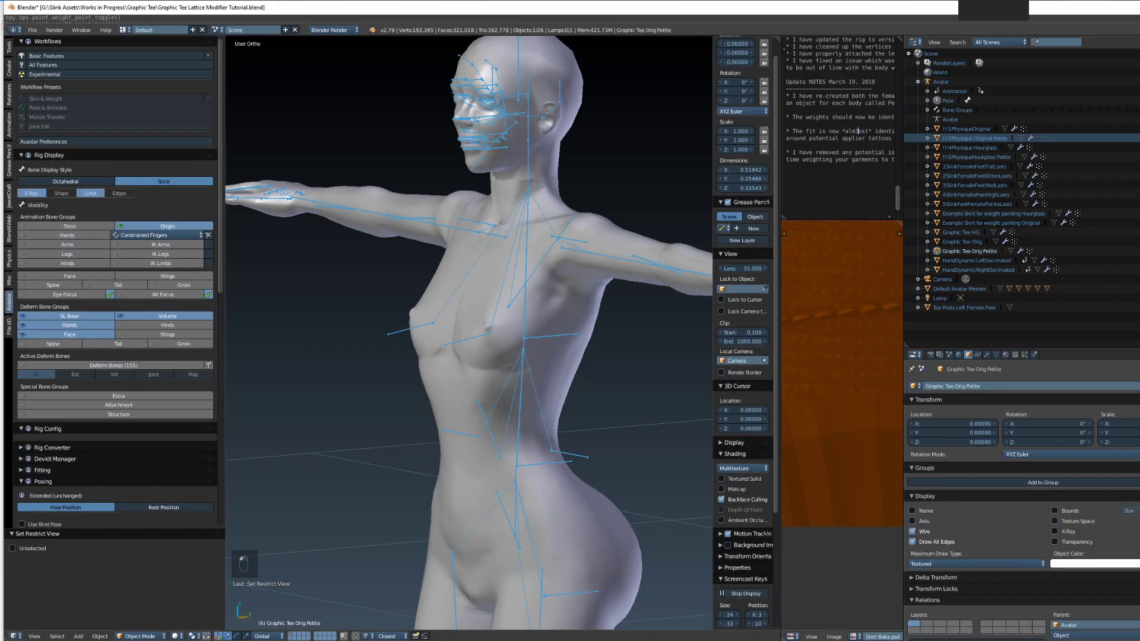
{"action": "left_click", "coordinate": [1139, 251]}
{"action": "middle_click_drag", "start_coordinate": [561, 316], "coordinate": [529, 367]}
{"action": "key", "text": "shift+d"}
{"action": "right_click", "coordinate": [520, 367]}
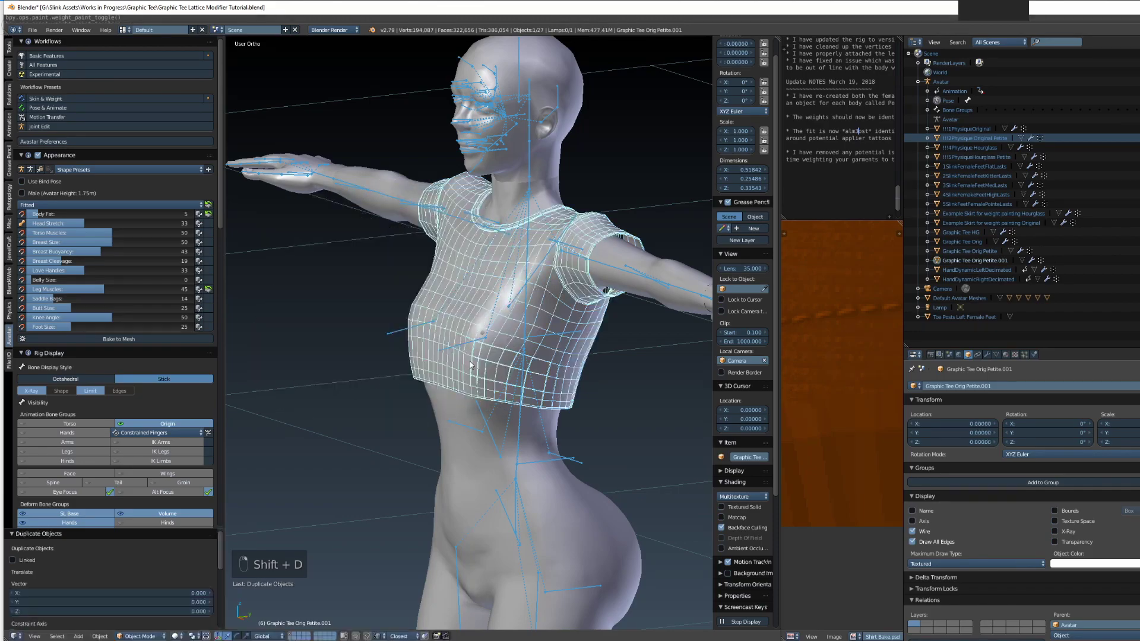
Rename the duplicated tee as Graphic Tee HG Petite
{"action": "double_click", "coordinate": [976, 262]}
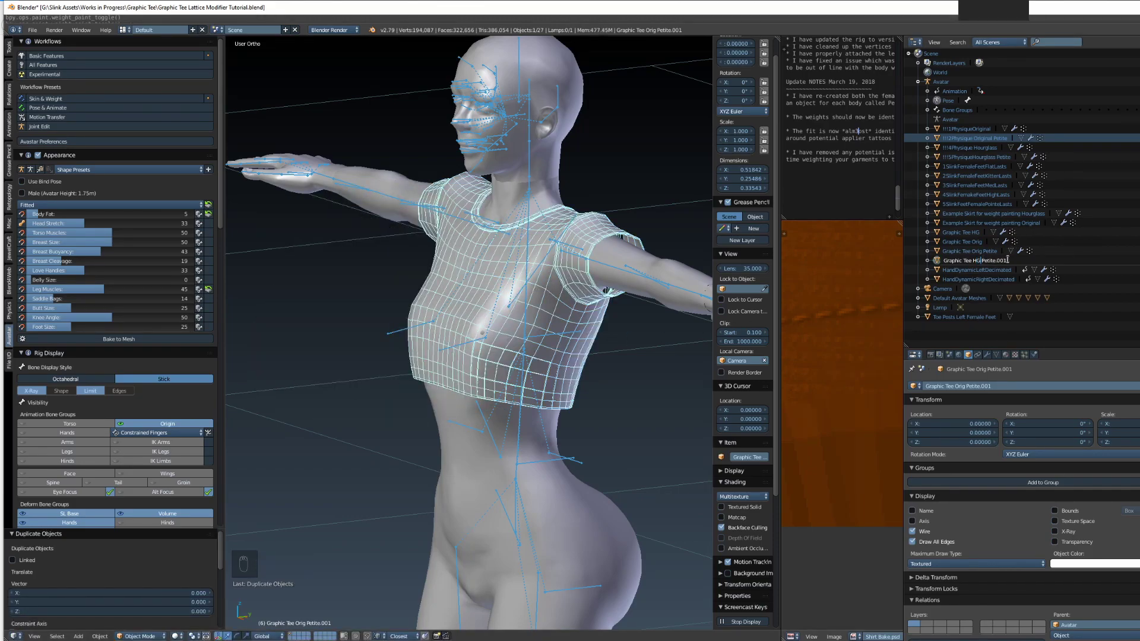
{"action": "key", "text": "BackSpace"}
{"action": "key", "text": "BackSpace"}
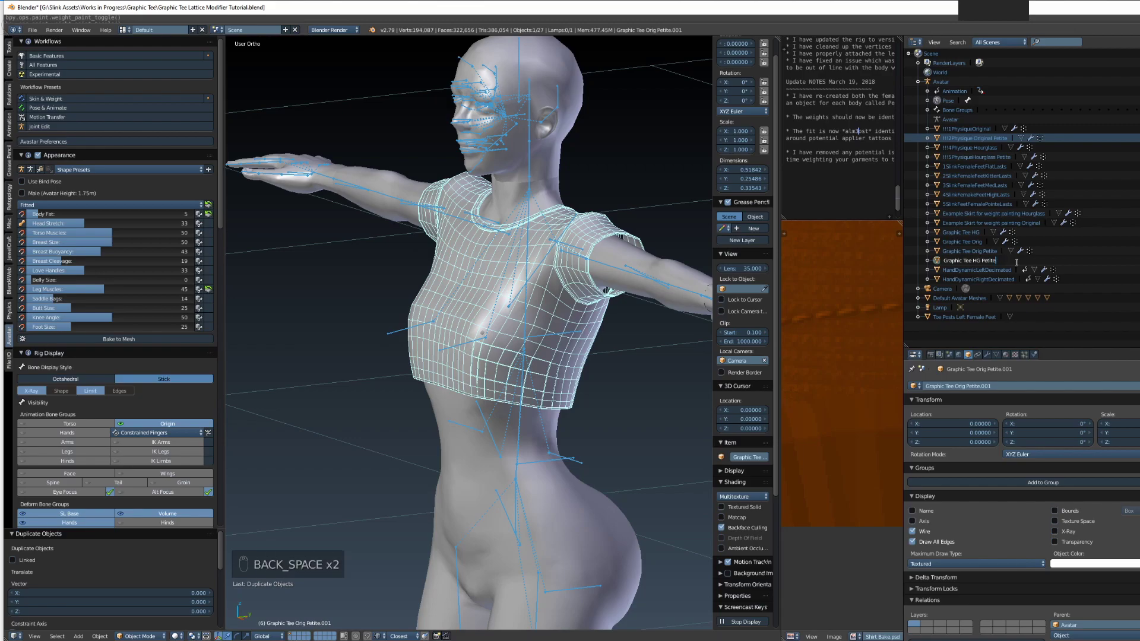
{"action": "key", "text": "Return"}
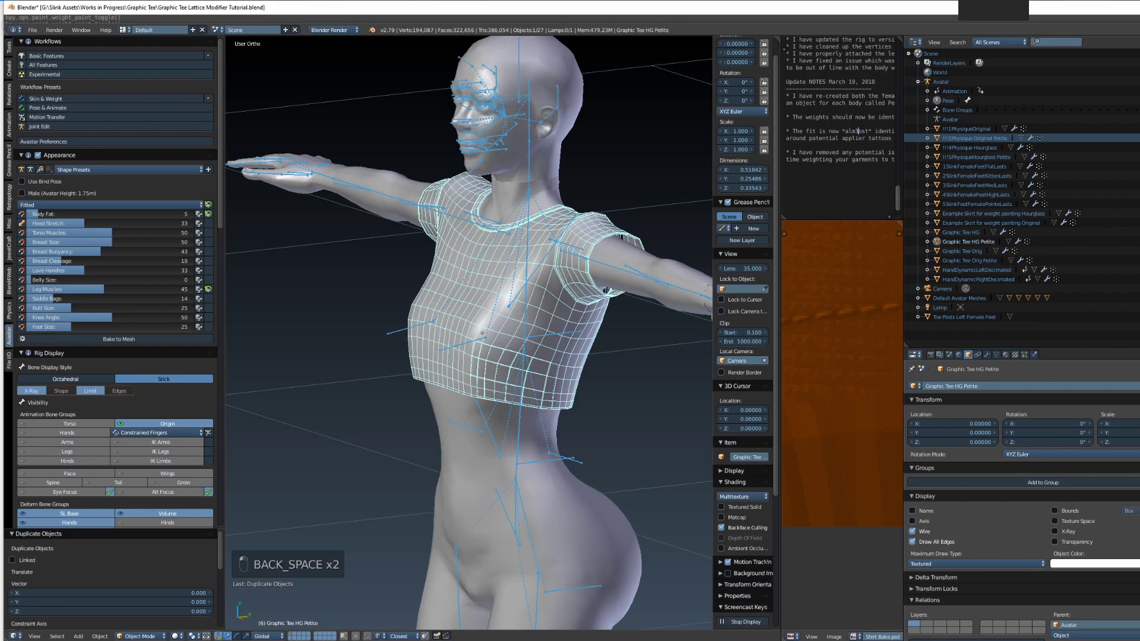
Enter Edit Mode on Graphic Tee HG Petite in the right orthographic view and switch to vertex selection
{"action": "scroll", "coordinate": [487, 352], "scroll_direction": "up", "scroll_amount": 2}
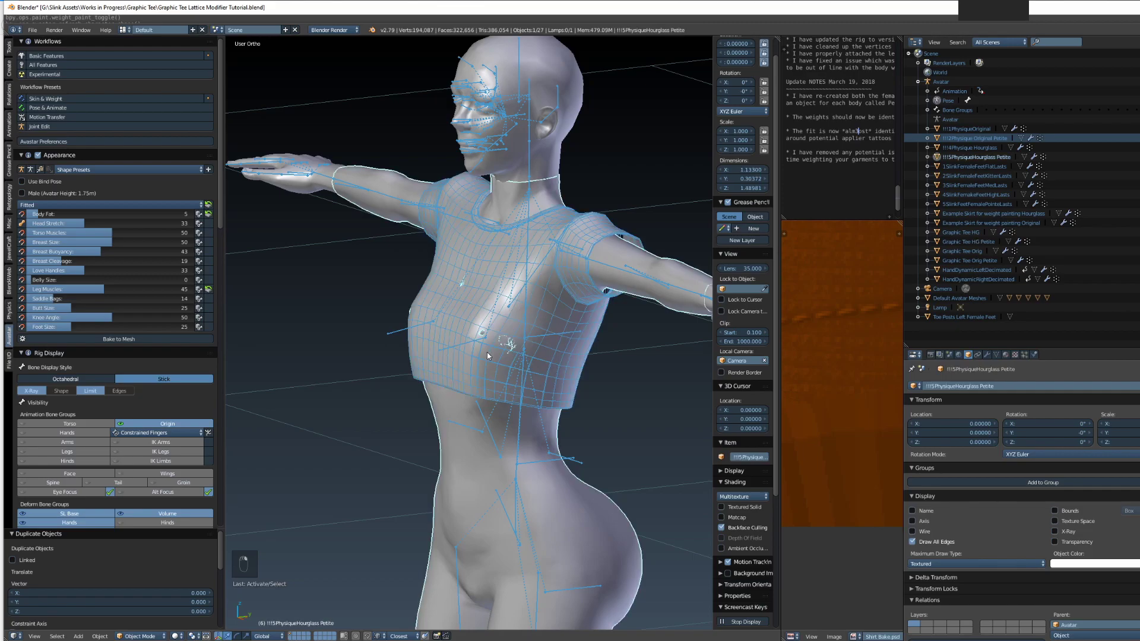
{"action": "key", "text": "Tab"}
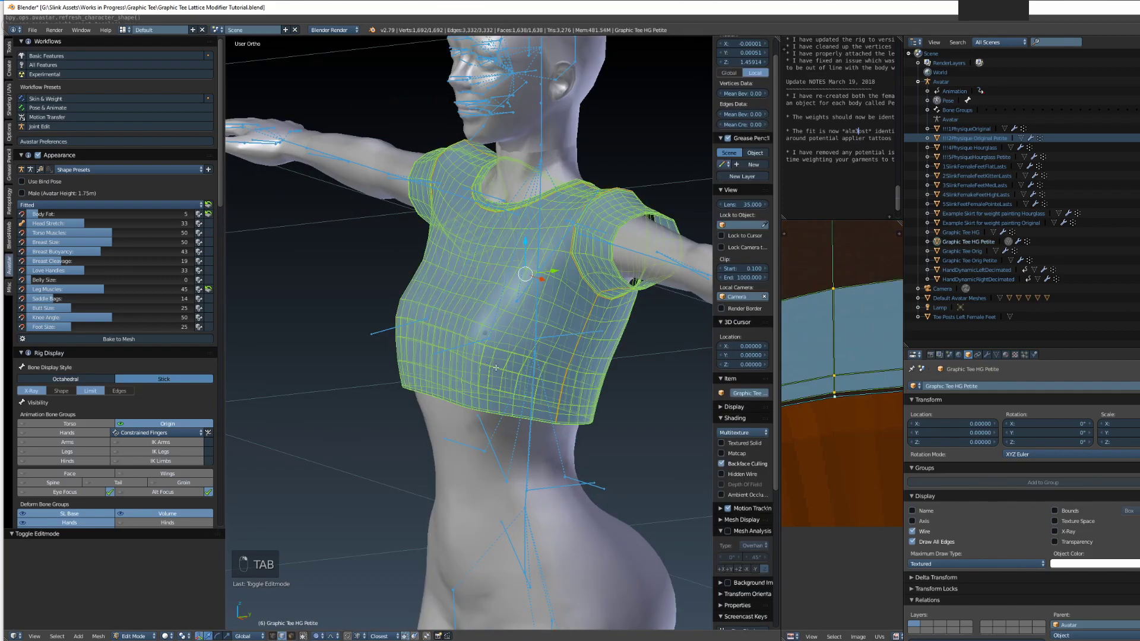
{"action": "key", "text": "KP_3"}
{"action": "scroll", "coordinate": [495, 350], "scroll_direction": "up", "scroll_amount": 3}
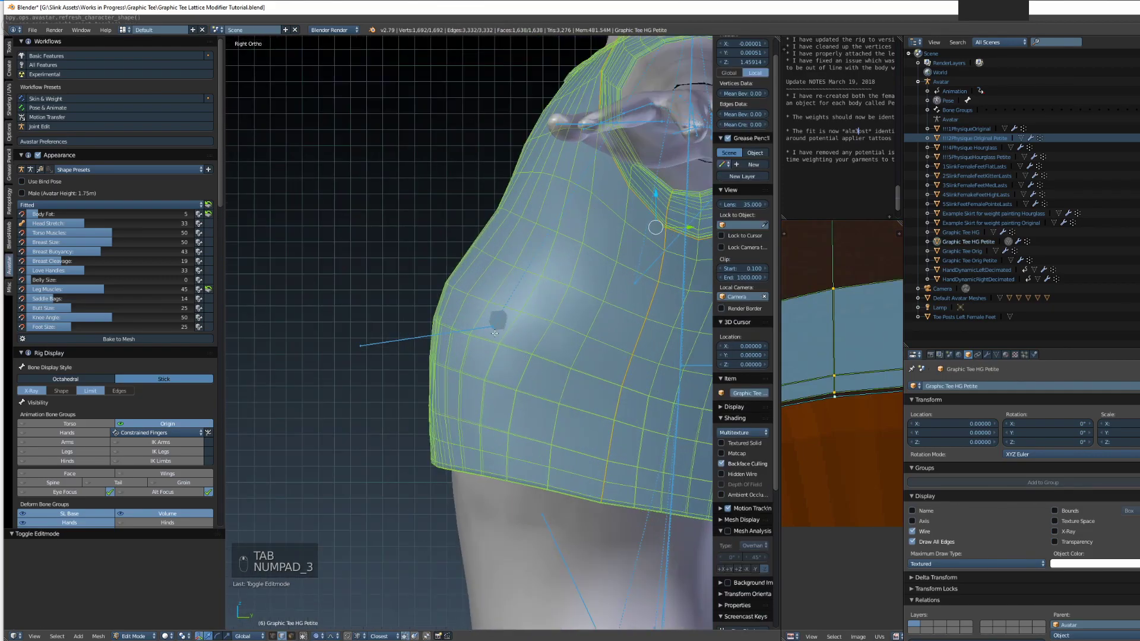
{"action": "right_click", "coordinate": [493, 335]}
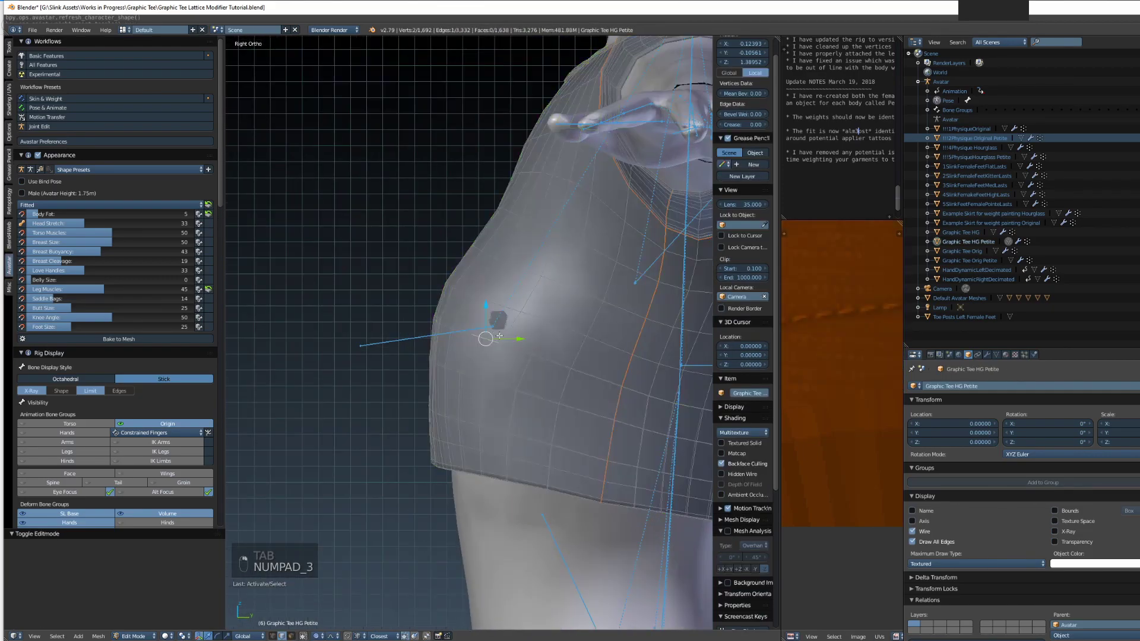
{"action": "left_click", "coordinate": [272, 636]}
Circle-select the tee vertices around the breast poke-through on both sides and scale them by 1.010 along X
{"action": "key", "text": "a"}
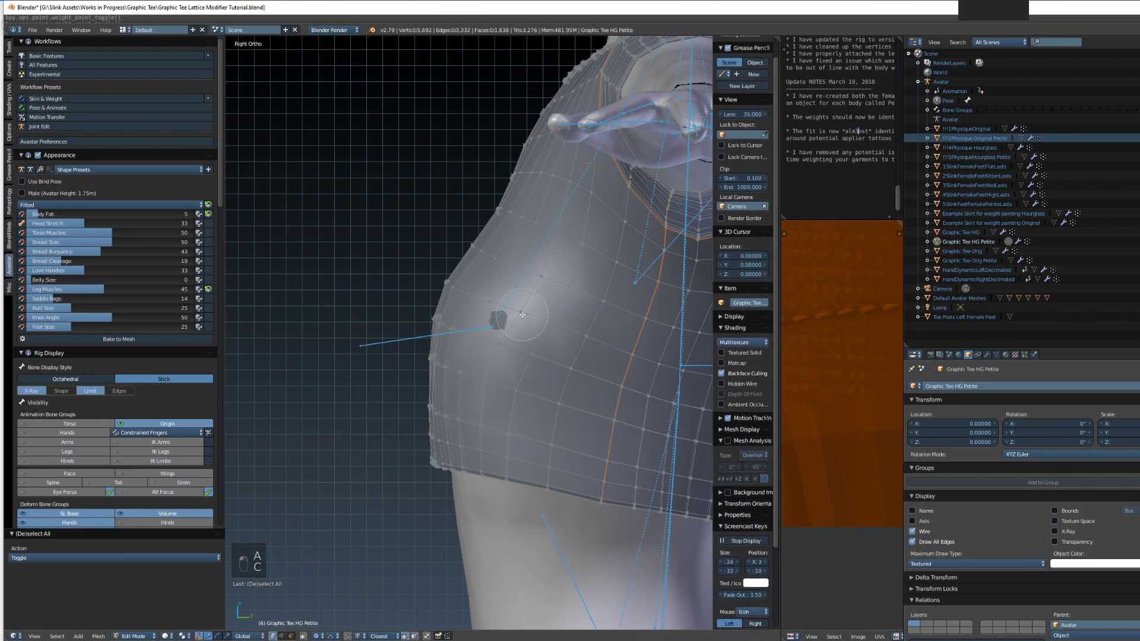
{"action": "key", "text": "c"}
{"action": "left_click", "coordinate": [491, 328]}
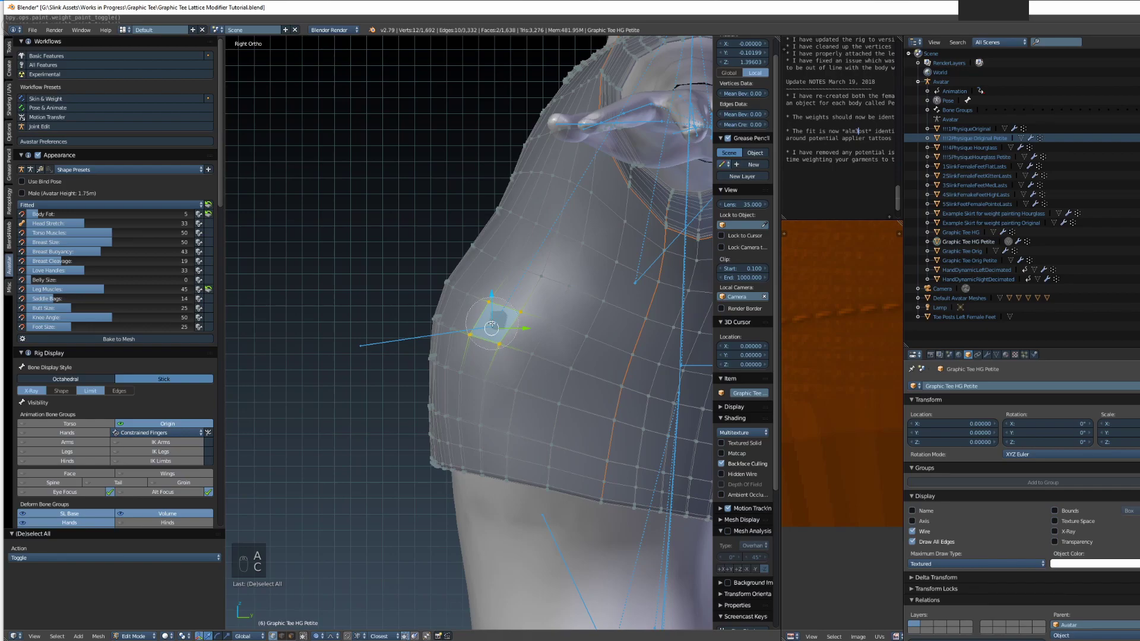
{"action": "middle_click_drag", "start_coordinate": [486, 365], "coordinate": [537, 419]}
{"action": "key", "text": "s"}
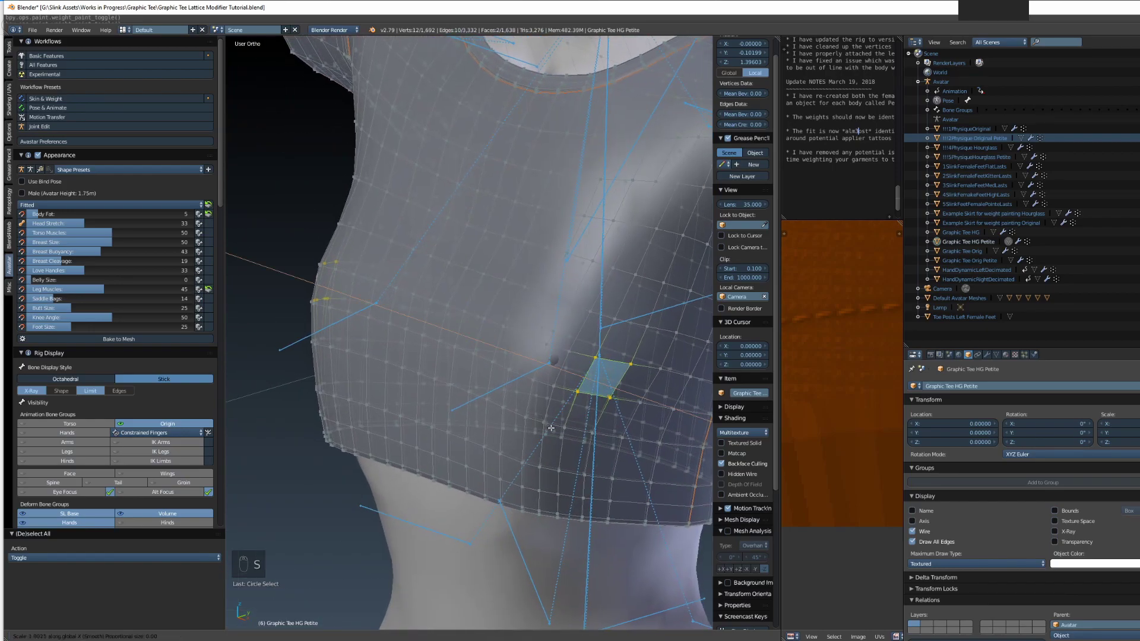
{"action": "left_click", "coordinate": [576, 367]}
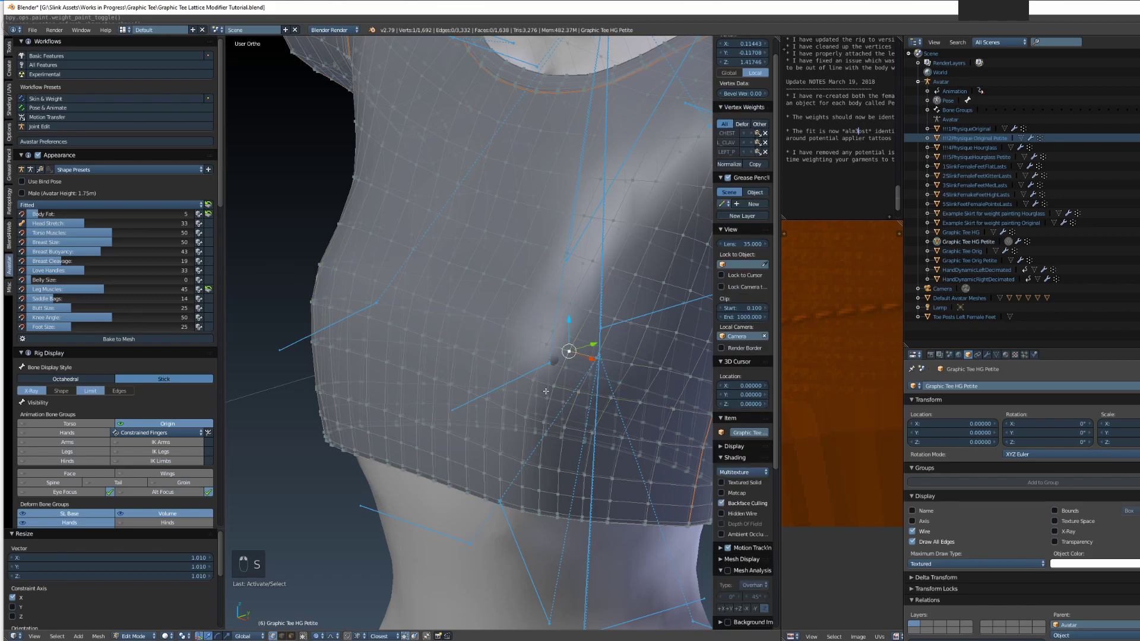
Select the tee vertices around the poke-through on both breasts and move them -0.002 along Y in the right view
{"action": "left_click", "coordinate": [554, 386]}
{"action": "right_click", "coordinate": [547, 347], "text": "shift"}
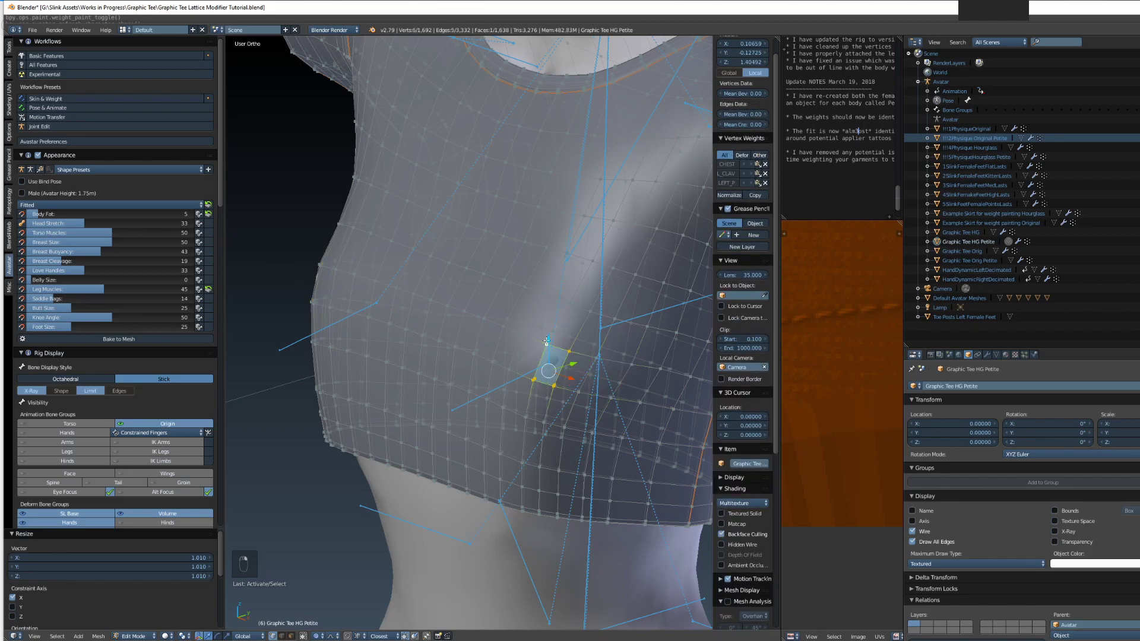
{"action": "middle_click_drag", "start_coordinate": [374, 331], "coordinate": [546, 314]}
{"action": "scroll", "coordinate": [452, 369], "scroll_direction": "up", "scroll_amount": 4}
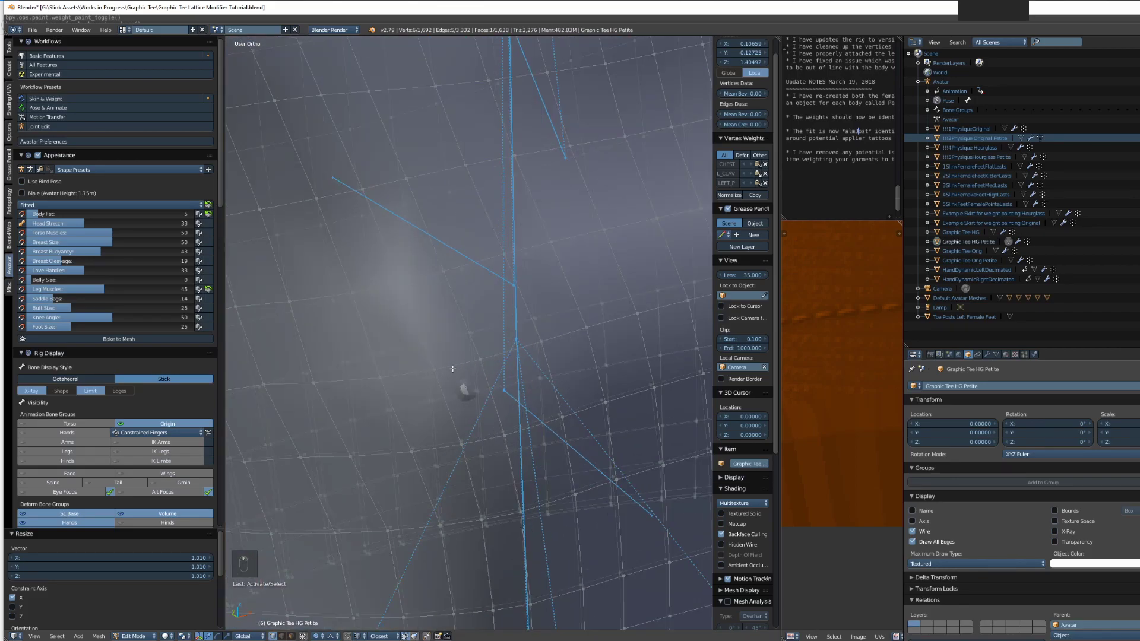
{"action": "right_click", "coordinate": [504, 434], "text": "shift"}
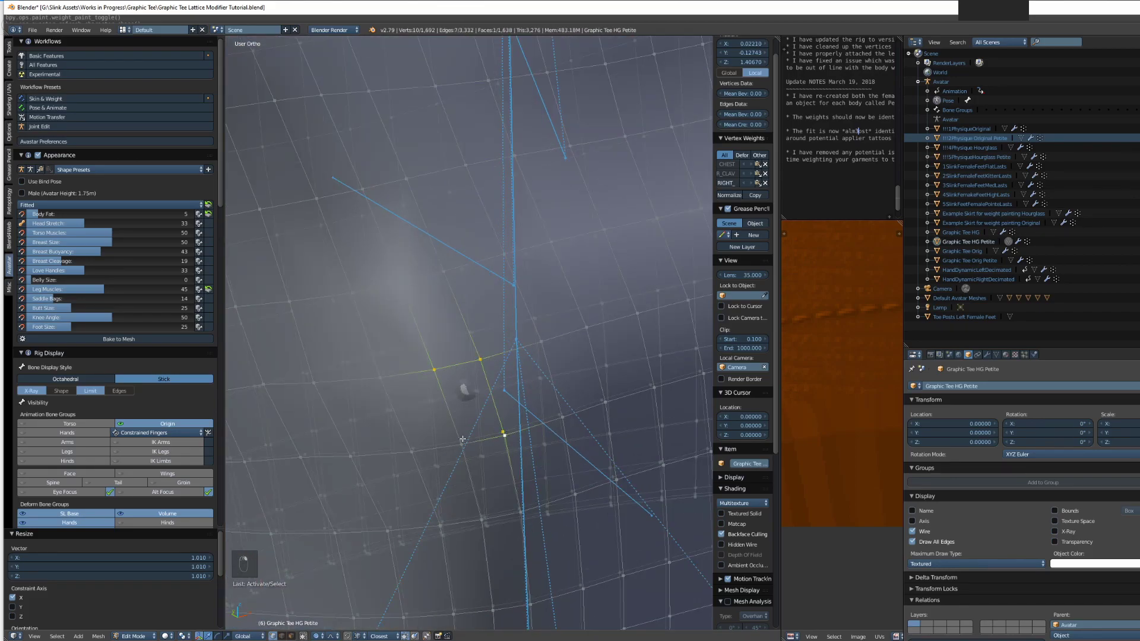
{"action": "right_click", "coordinate": [462, 441], "text": "shift"}
{"action": "scroll", "coordinate": [463, 440], "scroll_direction": "down", "scroll_amount": 7}
{"action": "middle_click_drag", "start_coordinate": [594, 432], "coordinate": [467, 427]}
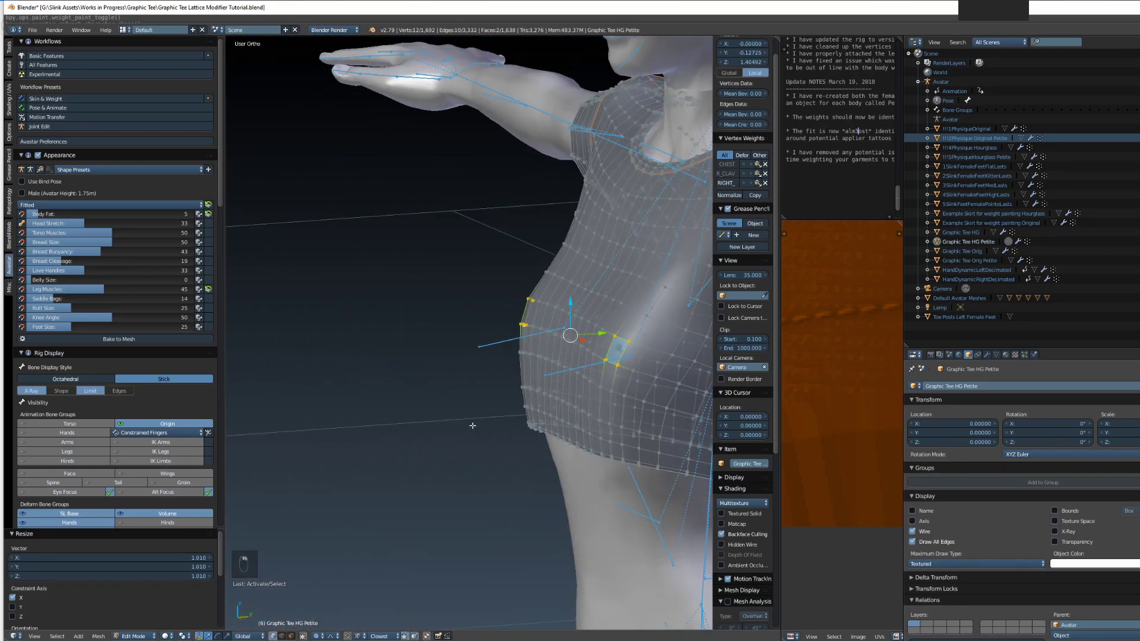
{"action": "key", "text": "KP_3"}
{"action": "scroll", "coordinate": [472, 425], "scroll_direction": "up", "scroll_amount": 5}
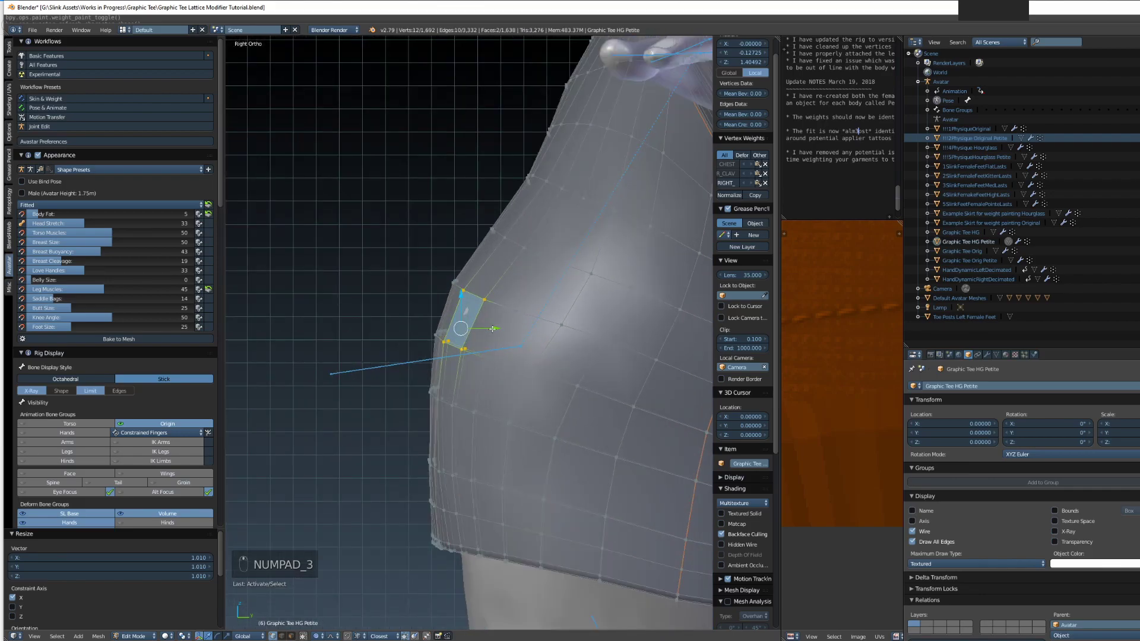
{"action": "key", "text": "g"}
{"action": "key", "text": "y"}
{"action": "left_click", "coordinate": [496, 328]}
In wireframe, box-select the band of tee vertices just above the breasts and move it 0.003 along Y
{"action": "key", "text": "z"}
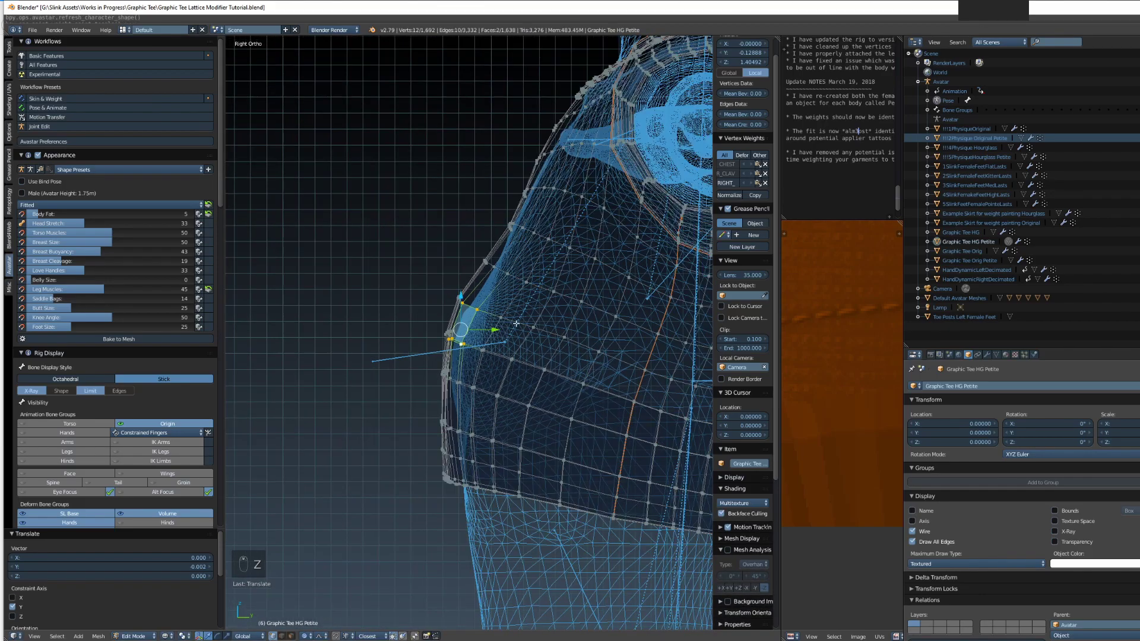
{"action": "middle_click_drag", "start_coordinate": [516, 324], "coordinate": [516, 364], "text": "shift"}
{"action": "scroll", "coordinate": [516, 364], "scroll_direction": "up", "scroll_amount": 1}
{"action": "key", "text": "a"}
{"action": "key", "text": "b"}
{"action": "left_click_drag", "start_coordinate": [448, 272], "coordinate": [522, 324]}
{"action": "key", "text": "g"}
{"action": "key", "text": "y"}
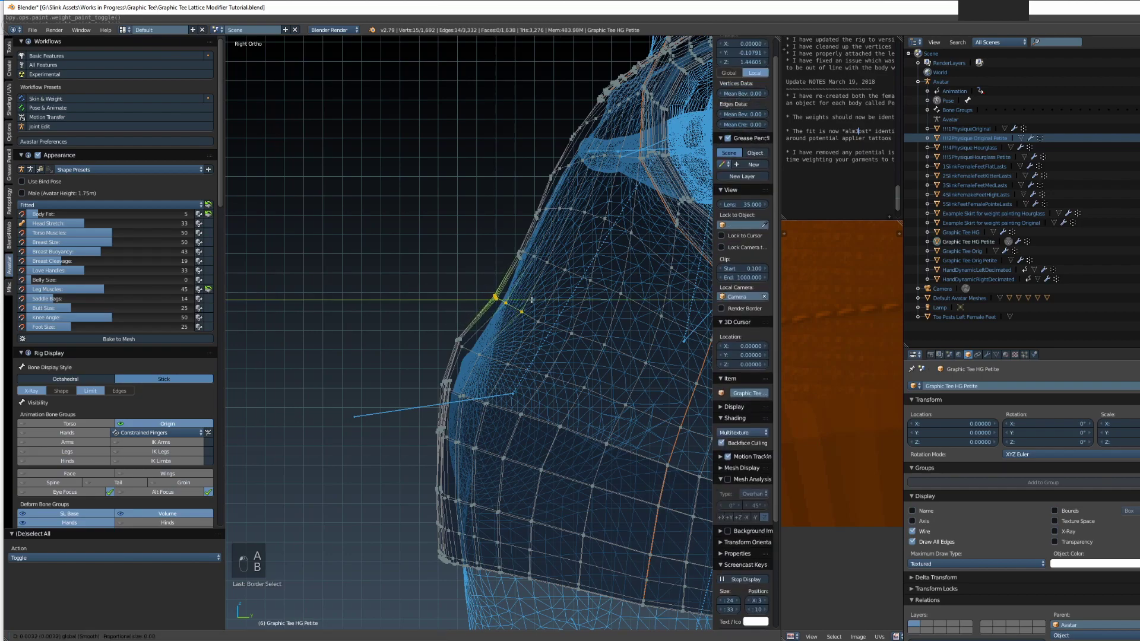
{"action": "left_click", "coordinate": [531, 299]}
{"action": "scroll", "coordinate": [558, 386], "scroll_direction": "down", "scroll_amount": 4}
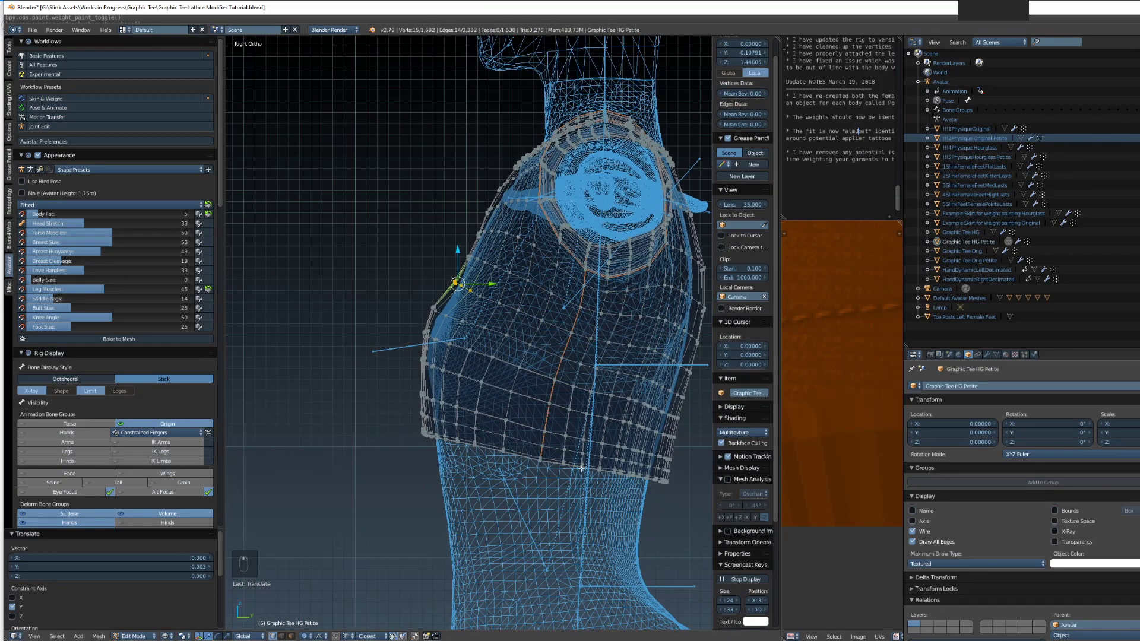
Return to solid shading and Object Mode, and rebind Graphic Tee HG Petite to the armature
{"action": "mouse_move", "coordinate": [581, 468]}
{"action": "middle_mouse_down", "text": "shift"}
{"action": "mouse_move", "coordinate": [475, 484]}
{"action": "mouse_move", "coordinate": [472, 507]}
{"action": "mouse_move", "coordinate": [588, 472]}
{"action": "mouse_move", "coordinate": [532, 465]}
{"action": "mouse_move", "coordinate": [584, 438]}
{"action": "mouse_move", "coordinate": [552, 449]}
{"action": "middle_mouse_up", "text": "shift"}
{"action": "key", "text": "z"}
{"action": "key", "text": "Tab"}
{"action": "right_click", "coordinate": [369, 425]}
{"action": "right_click", "coordinate": [401, 408]}
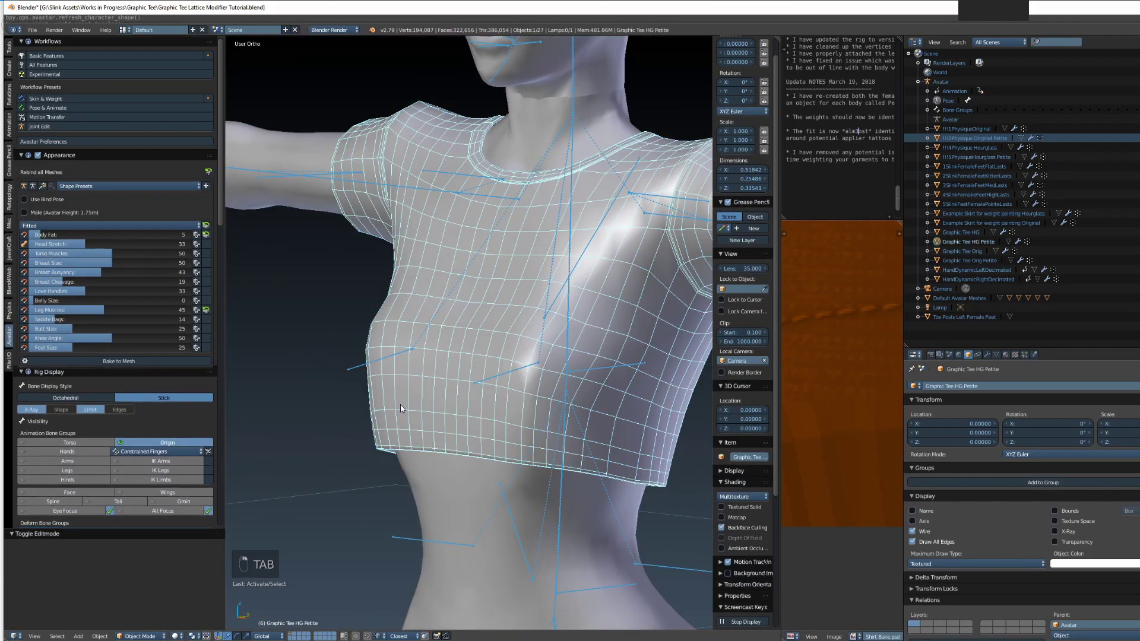
{"action": "scroll", "coordinate": [36, 368], "scroll_direction": "down", "scroll_amount": 10}
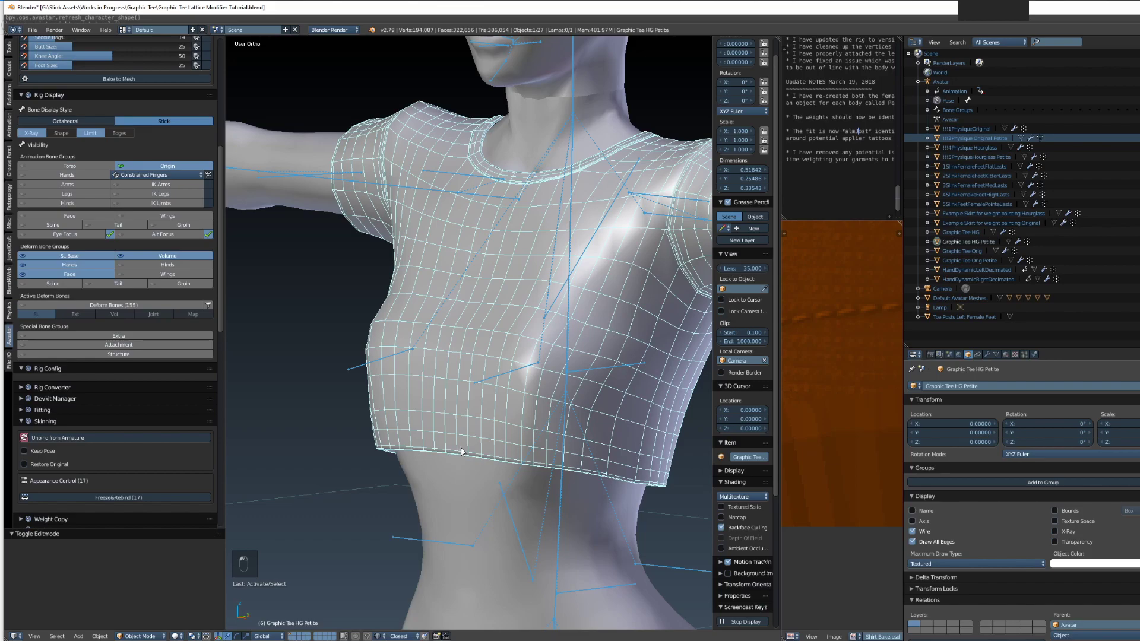
Select the avatar armature and raise Breast Size to 100 to test the tee's fit
{"action": "right_click", "coordinate": [367, 368]}
{"action": "scroll", "coordinate": [71, 208], "scroll_direction": "up", "scroll_amount": 3}
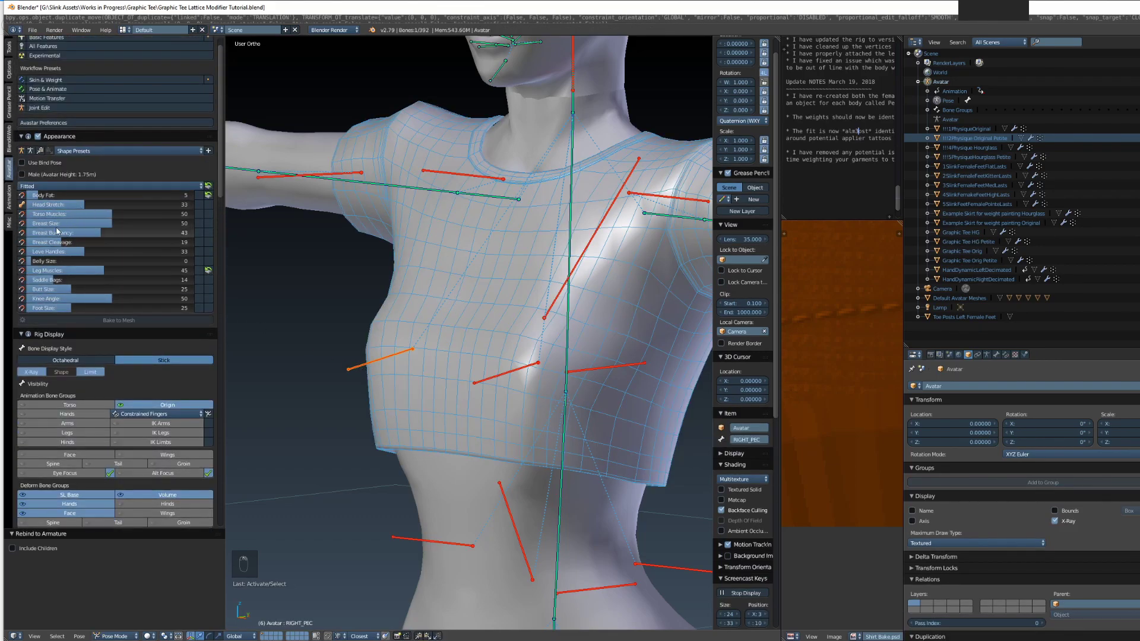
{"action": "left_click_drag", "start_coordinate": [178, 224], "coordinate": [261, 224]}
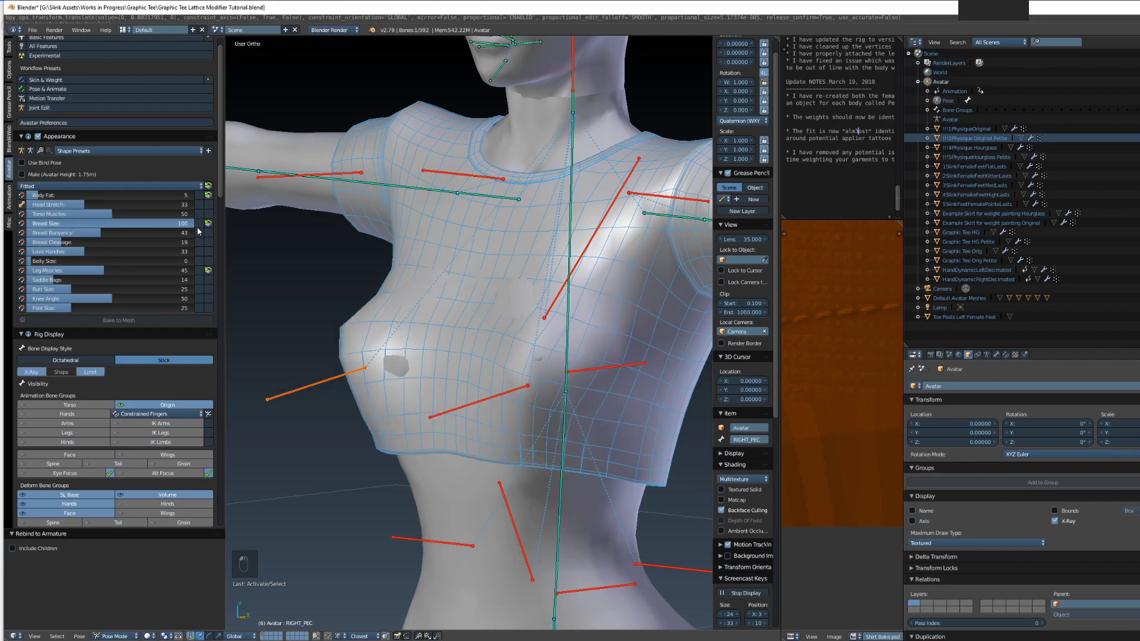
Put Graphic Tee HG Petite in Weight Paint mode with the RIGHT_PEC bone active and turn off vertex selection masking
{"action": "middle_click_drag", "start_coordinate": [356, 338], "coordinate": [500, 399]}
{"action": "right_click", "coordinate": [500, 399]}
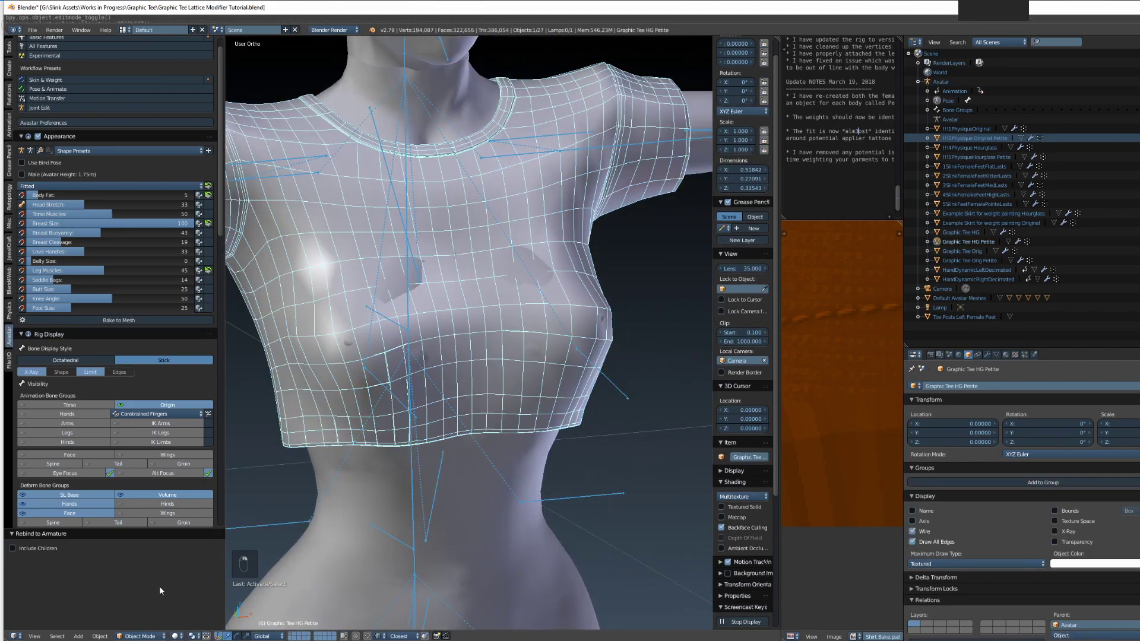
{"action": "left_click", "coordinate": [141, 636]}
{"action": "left_click", "coordinate": [147, 585]}
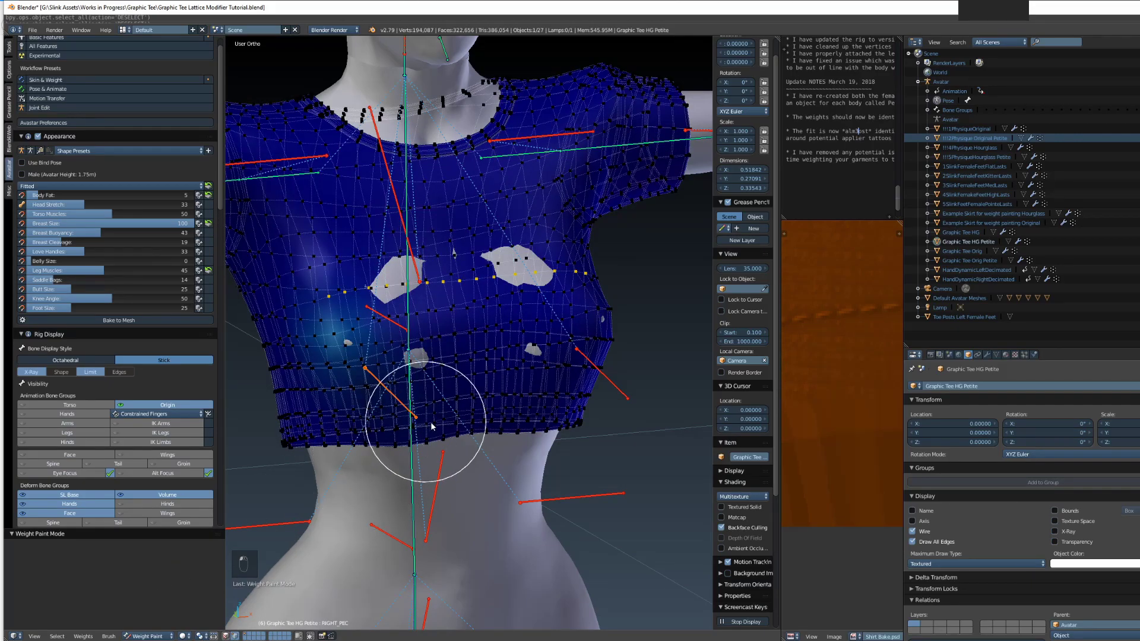
{"action": "scroll", "coordinate": [395, 408], "scroll_direction": "up", "scroll_amount": 2}
{"action": "mouse_move", "coordinate": [394, 407]}
{"action": "middle_mouse_down"}
{"action": "mouse_move", "coordinate": [471, 497]}
{"action": "mouse_move", "coordinate": [445, 471]}
{"action": "mouse_move", "coordinate": [509, 450]}
{"action": "mouse_move", "coordinate": [484, 473]}
{"action": "middle_mouse_up"}
{"action": "right_click", "coordinate": [451, 457]}
{"action": "key", "text": "v"}
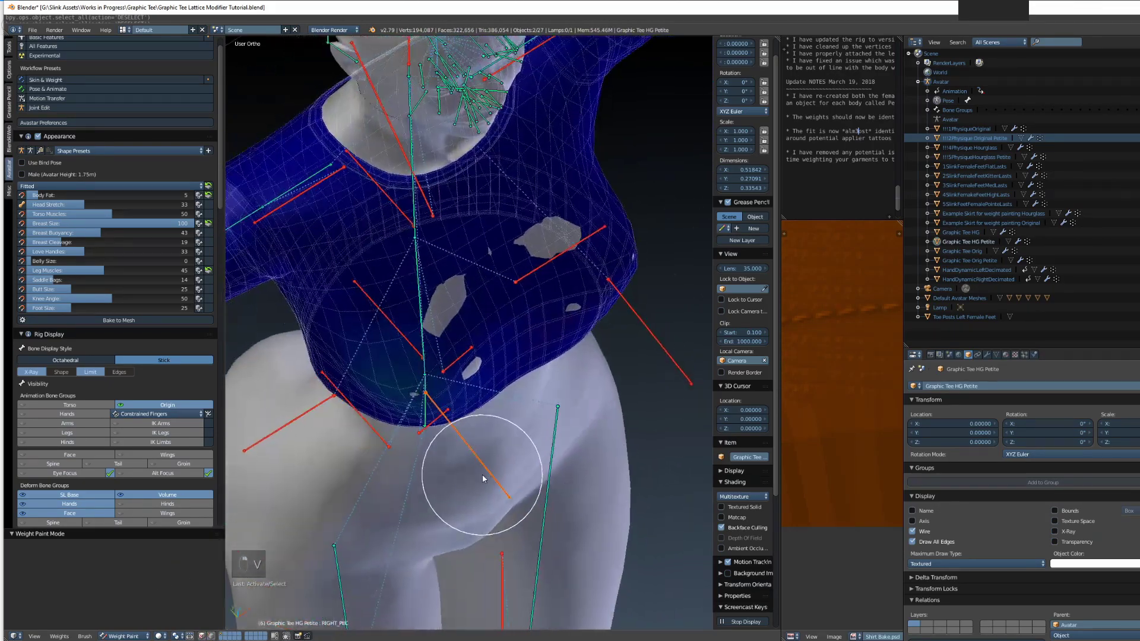
With the Add brush, paint RIGHT_PEC weight over the poke-through around the right breast, refreshing the shape between strokes
{"action": "left_click", "coordinate": [9, 47]}
{"action": "left_click", "coordinate": [115, 78]}
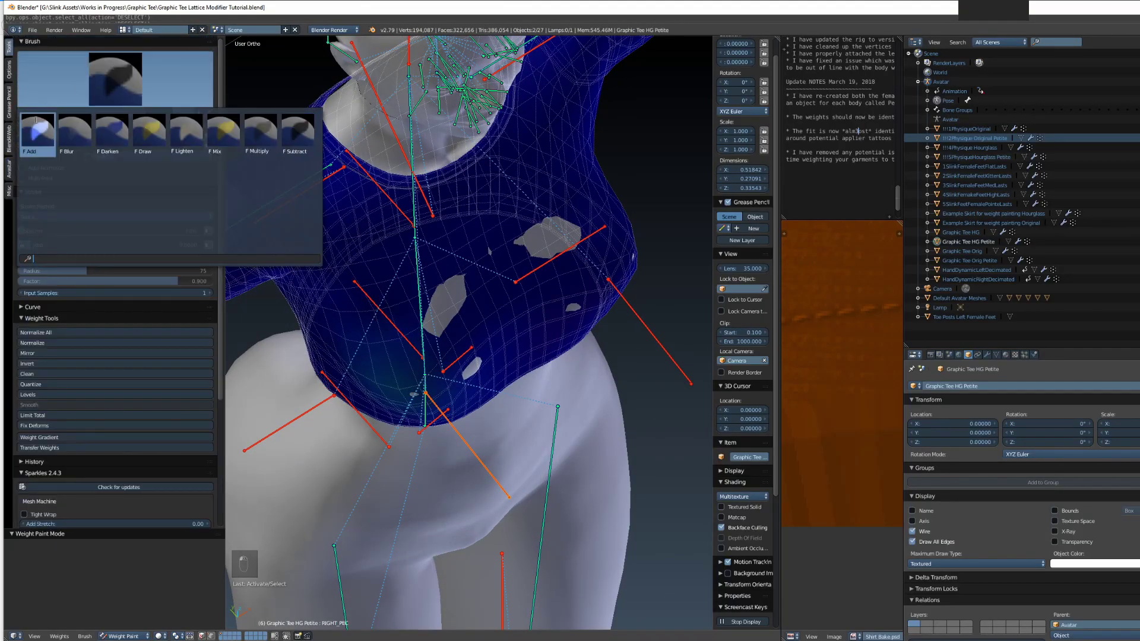
{"action": "left_click", "coordinate": [38, 136]}
{"action": "key", "text": "alt+q"}
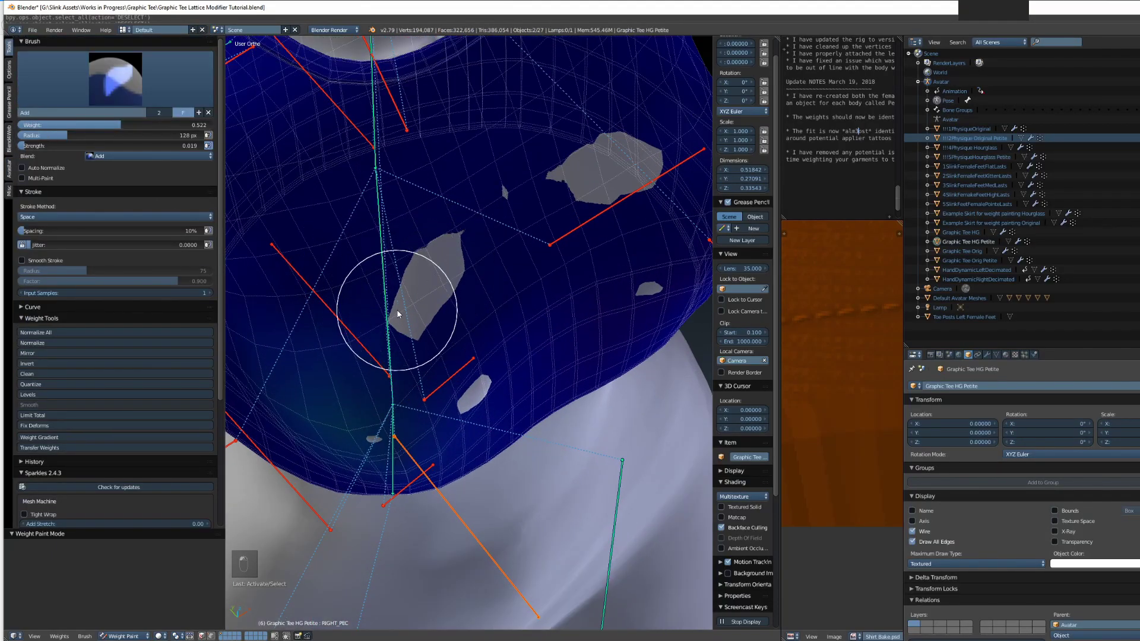
{"action": "left_click_drag", "start_coordinate": [443, 299], "coordinate": [427, 300]}
{"action": "key", "text": "alt+q"}
{"action": "left_click_drag", "start_coordinate": [475, 393], "coordinate": [474, 400]}
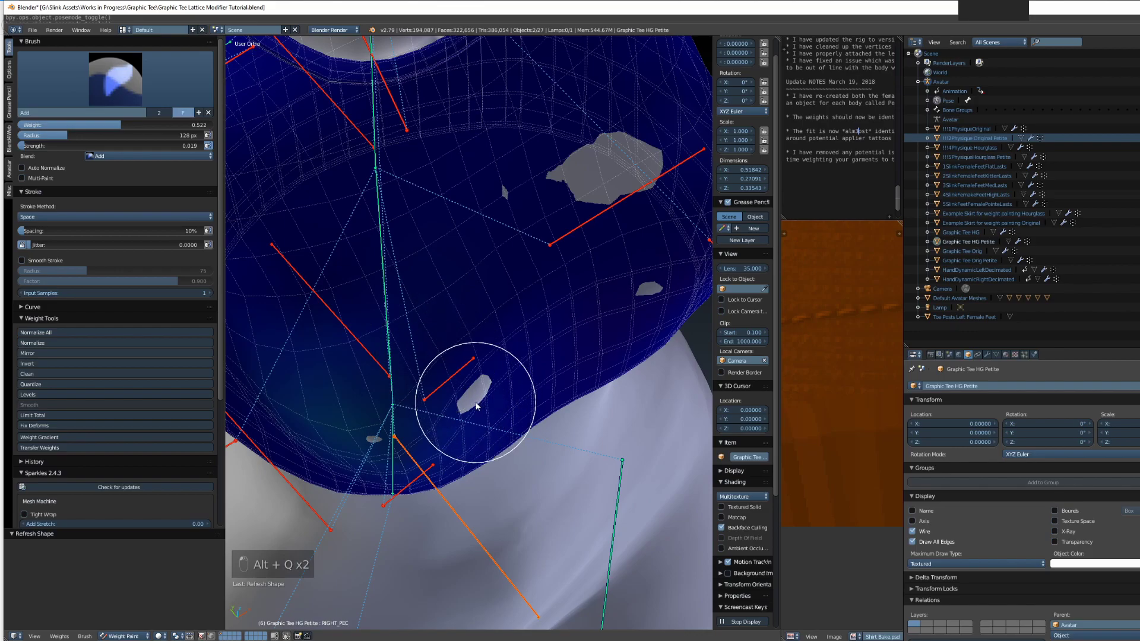
{"action": "key", "text": "alt+q"}
{"action": "key", "text": "alt+q"}
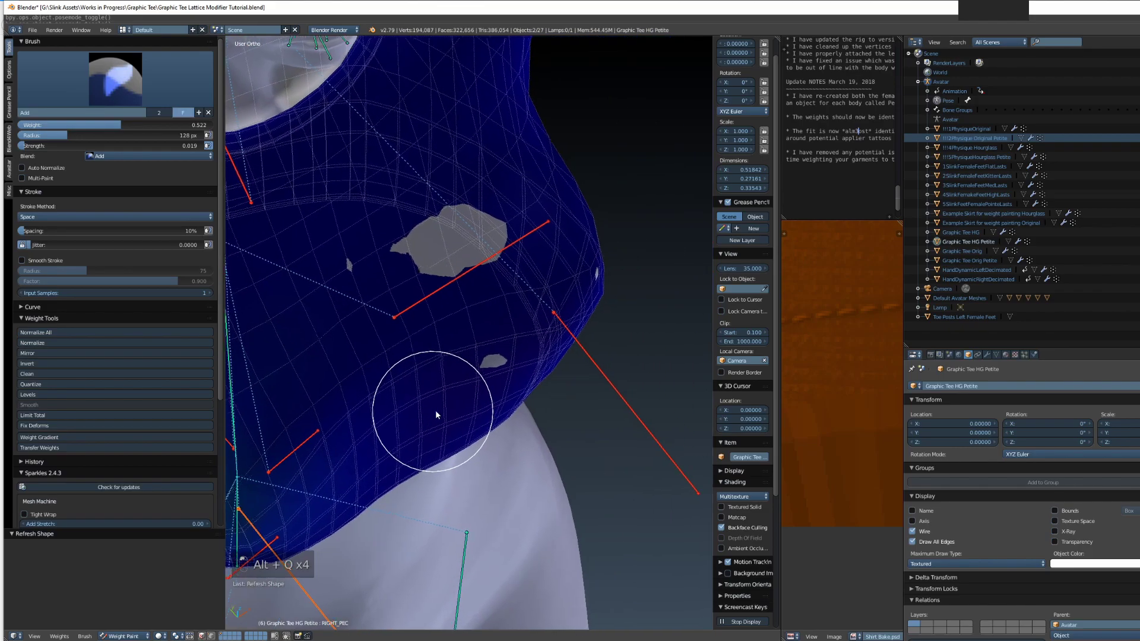
Select the LEFT_PEC bone and add weight over the poke-through around the left breast, refreshing the shape between strokes
{"action": "middle_click_drag", "start_coordinate": [616, 494], "coordinate": [526, 440], "text": "shift"}
{"action": "right_click", "coordinate": [593, 473]}
{"action": "key", "text": "alt+q"}
{"action": "key", "text": "alt+q"}
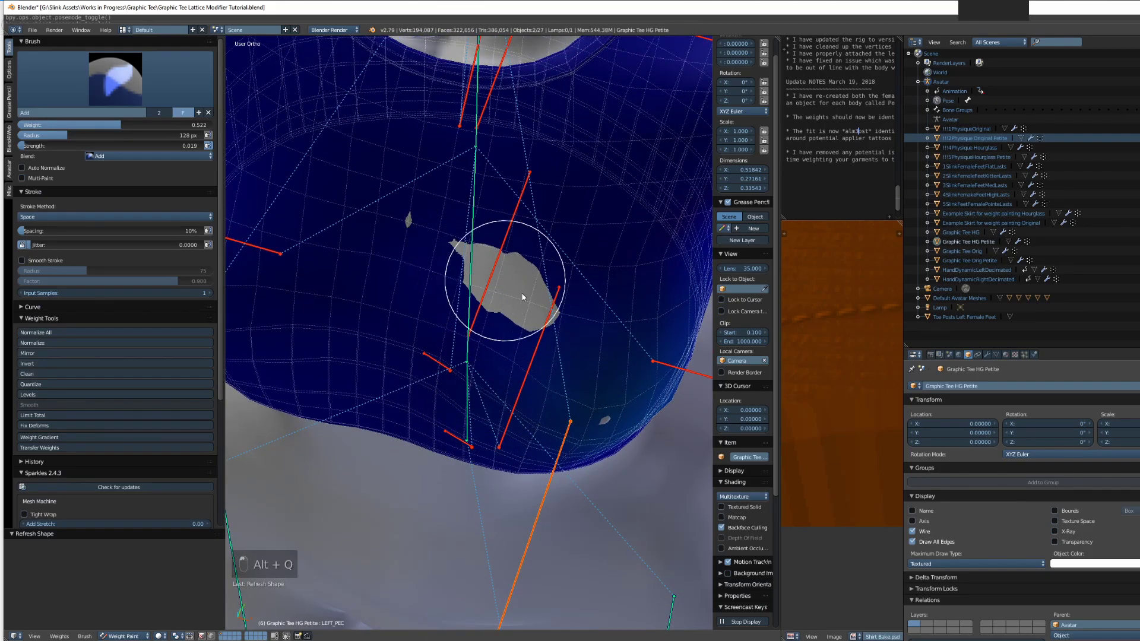
{"action": "key", "text": "alt+q"}
{"action": "key", "text": "alt+q"}
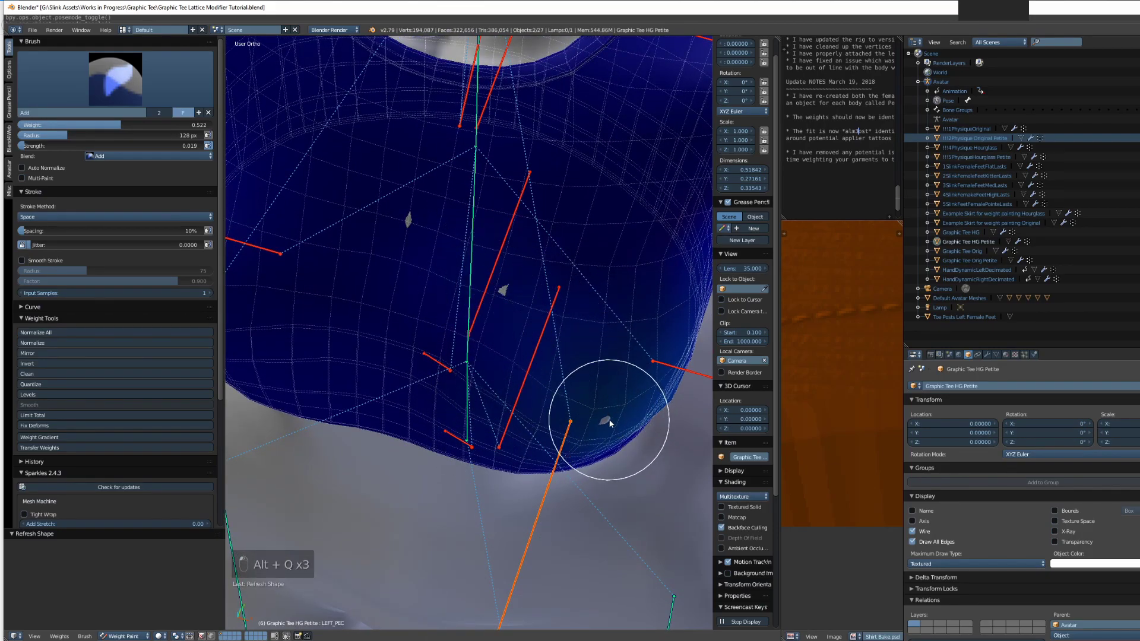
{"action": "key", "text": "alt+q"}
{"action": "key", "text": "alt+q"}
Check the tee for remaining poke-through from several angles and return it to Object Mode
{"action": "scroll", "coordinate": [433, 266], "scroll_direction": "down", "scroll_amount": 7}
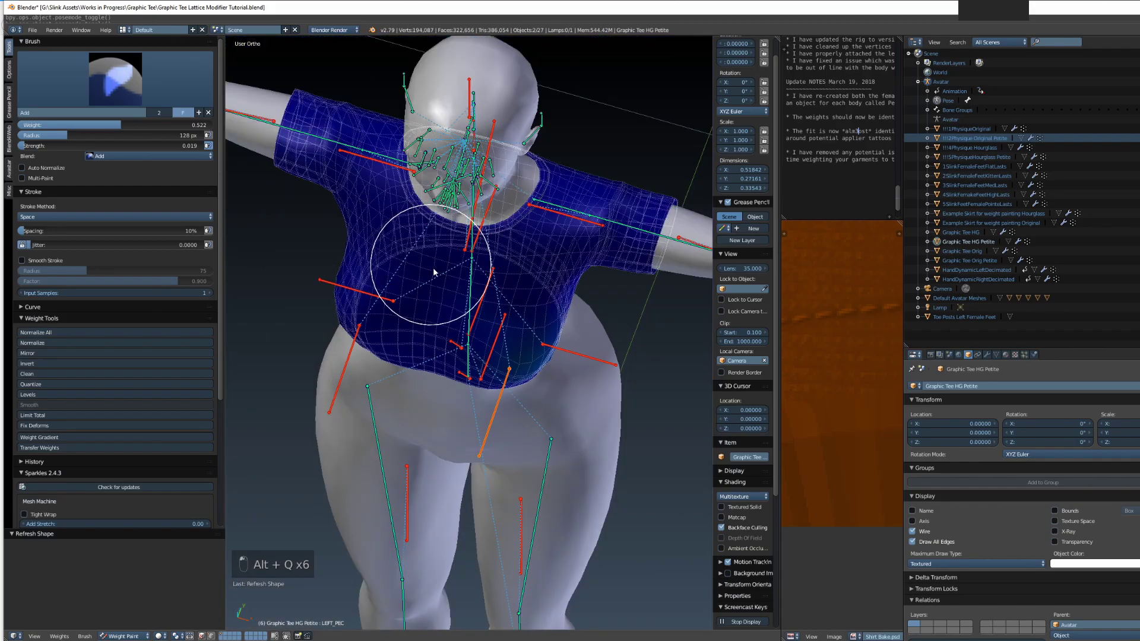
{"action": "middle_click_drag", "start_coordinate": [505, 340], "coordinate": [580, 306]}
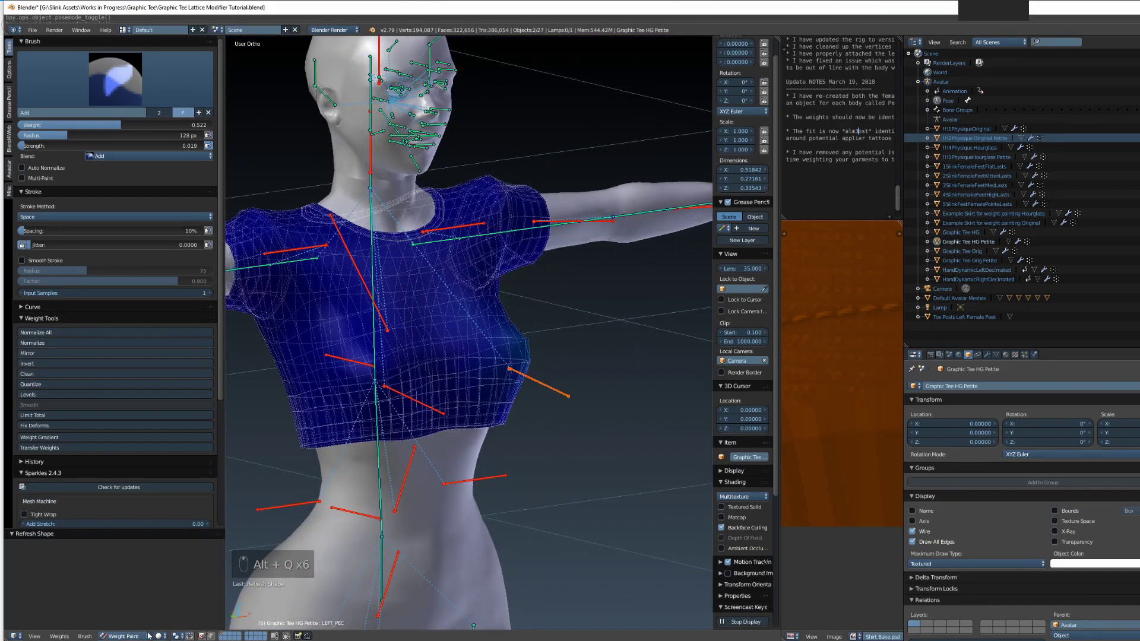
{"action": "mouse_move", "coordinate": [500, 517]}
{"action": "middle_mouse_down"}
{"action": "mouse_move", "coordinate": [416, 528]}
{"action": "mouse_move", "coordinate": [375, 487]}
{"action": "middle_mouse_up"}
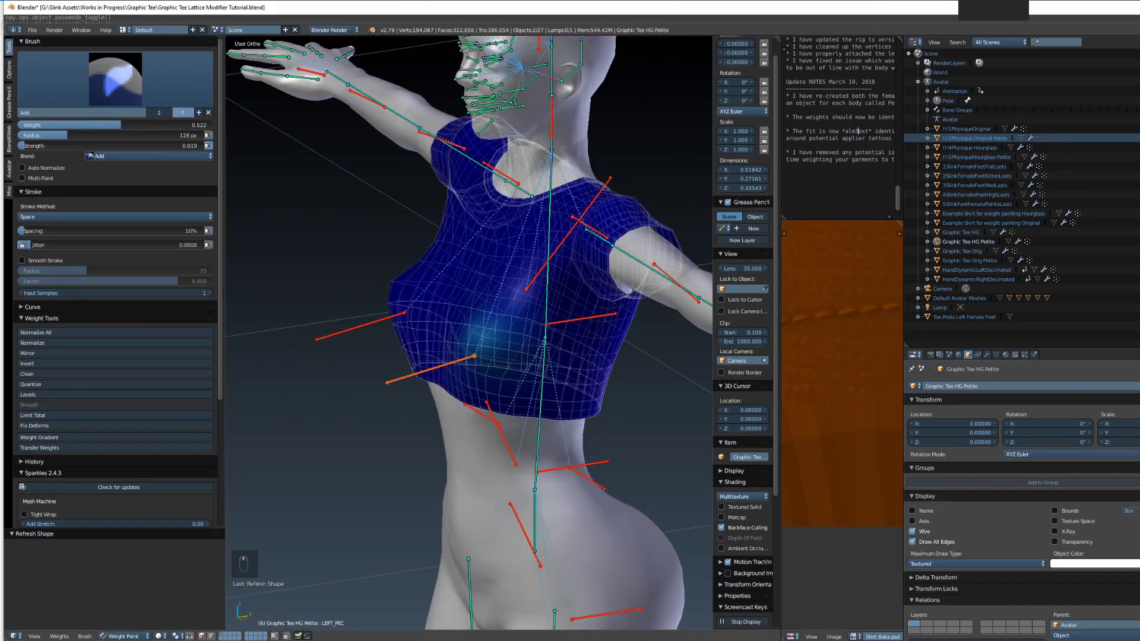
{"action": "left_click", "coordinate": [123, 636]}
{"action": "left_click", "coordinate": [127, 624]}
{"action": "middle_click_drag", "start_coordinate": [486, 525], "coordinate": [532, 545]}
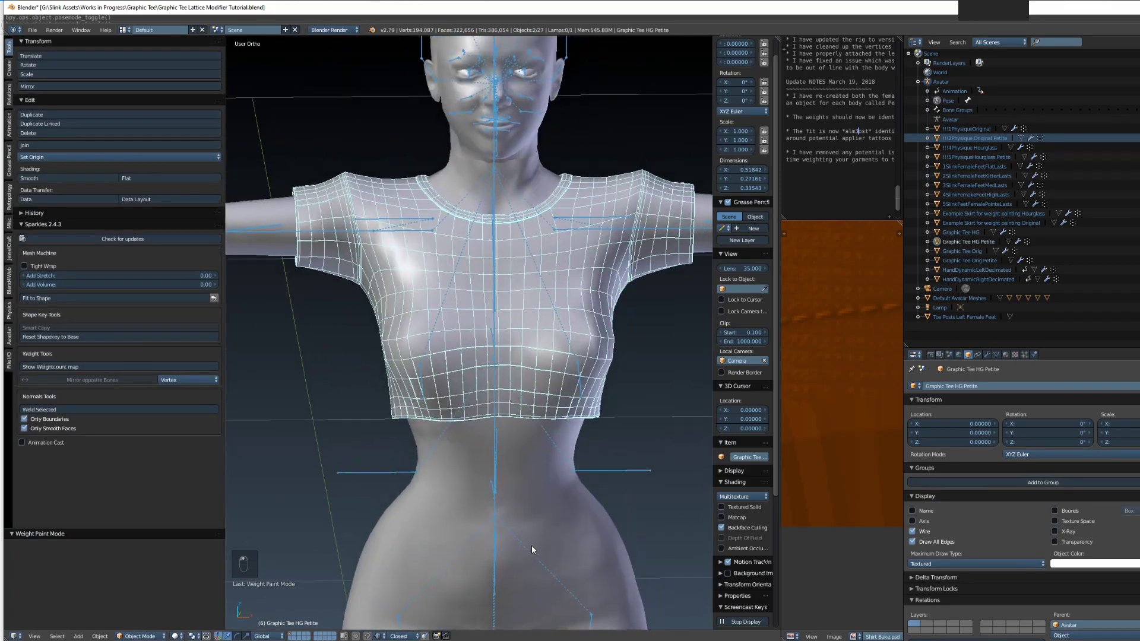
Select the avatar armature and reset the Breast Size slider to its default
{"action": "right_click", "coordinate": [572, 410]}
{"action": "right_click", "coordinate": [580, 388]}
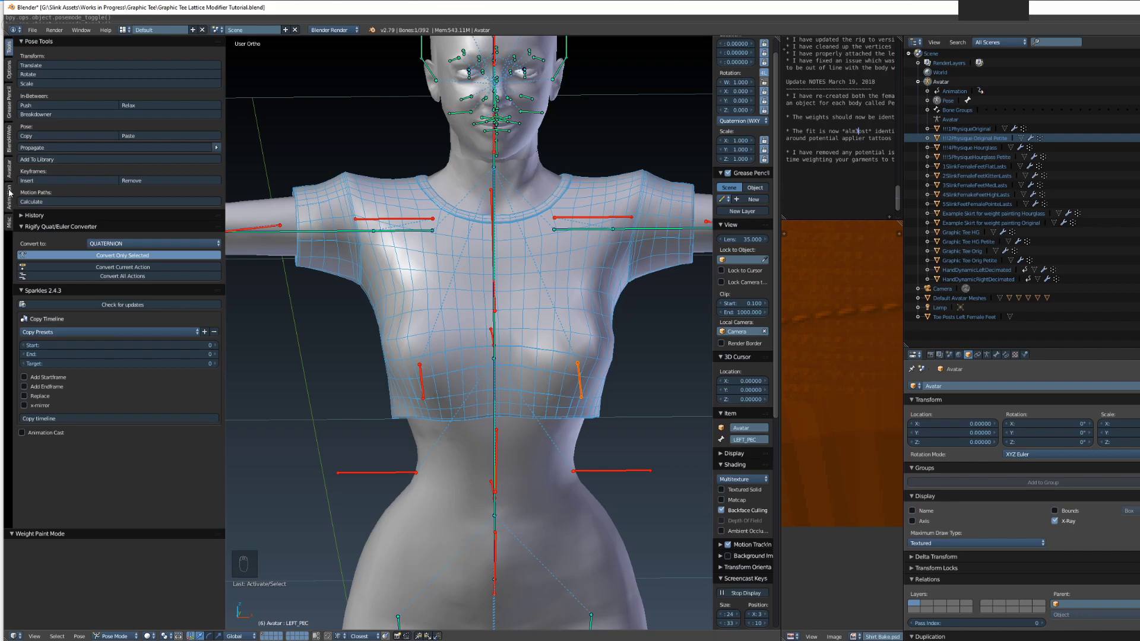
{"action": "left_click", "coordinate": [9, 169]}
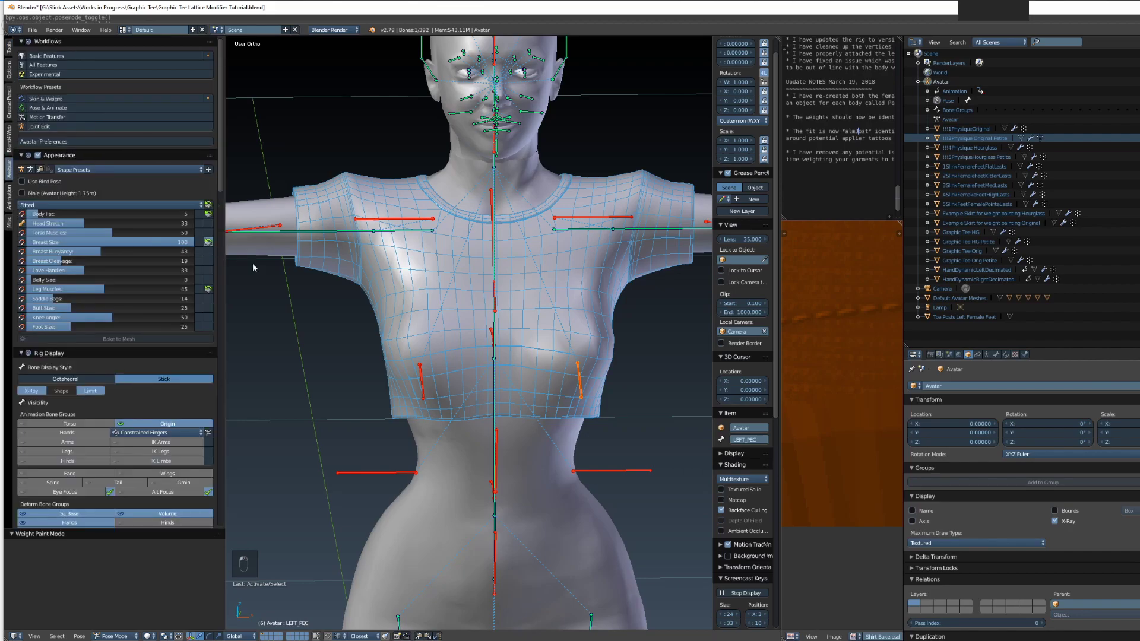
{"action": "middle_click_drag", "start_coordinate": [643, 364], "coordinate": [599, 380]}
Compare the overlapping graphic tee versions on the avatar by selecting them in turn, and deselect everything
{"action": "right_click", "coordinate": [599, 380]}
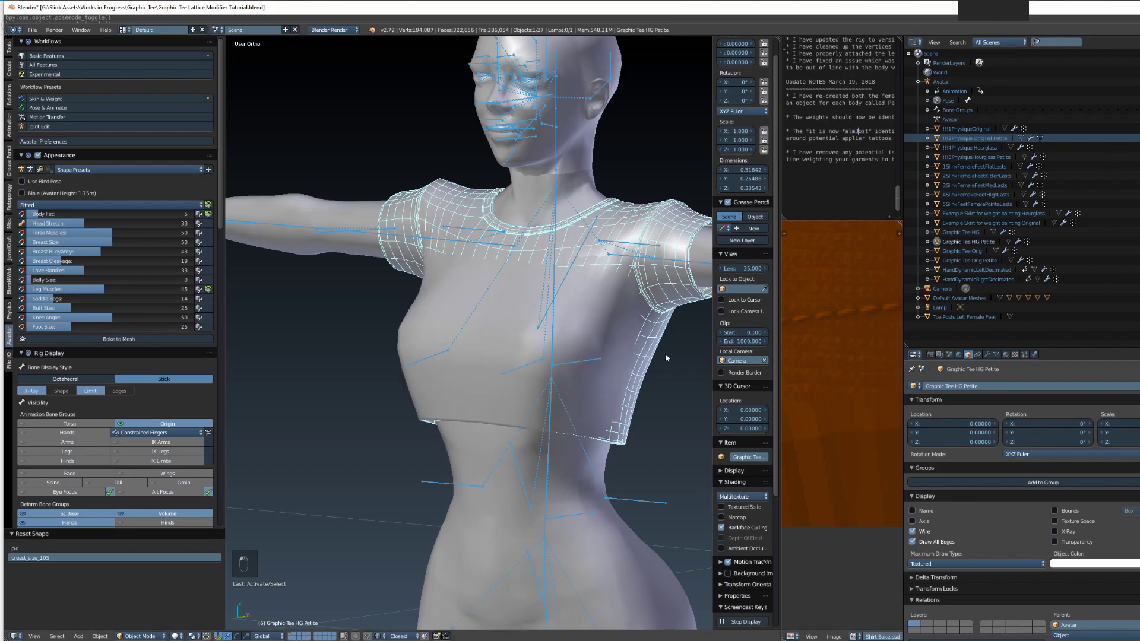
{"action": "middle_click_drag", "start_coordinate": [665, 354], "coordinate": [651, 361], "text": "shift"}
{"action": "middle_click_drag", "start_coordinate": [451, 398], "coordinate": [451, 366], "text": "shift"}
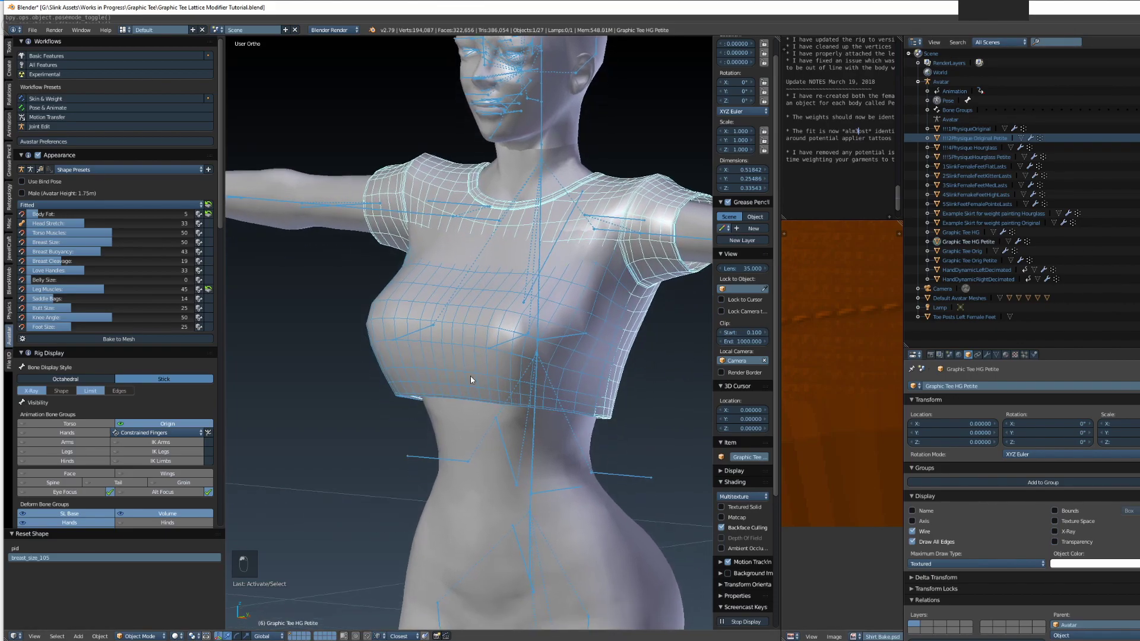
{"action": "right_click", "coordinate": [451, 366]}
{"action": "right_click", "coordinate": [451, 365]}
{"action": "right_click", "coordinate": [451, 366]}
{"action": "right_click", "coordinate": [451, 366]}
{"action": "right_click", "coordinate": [452, 366]}
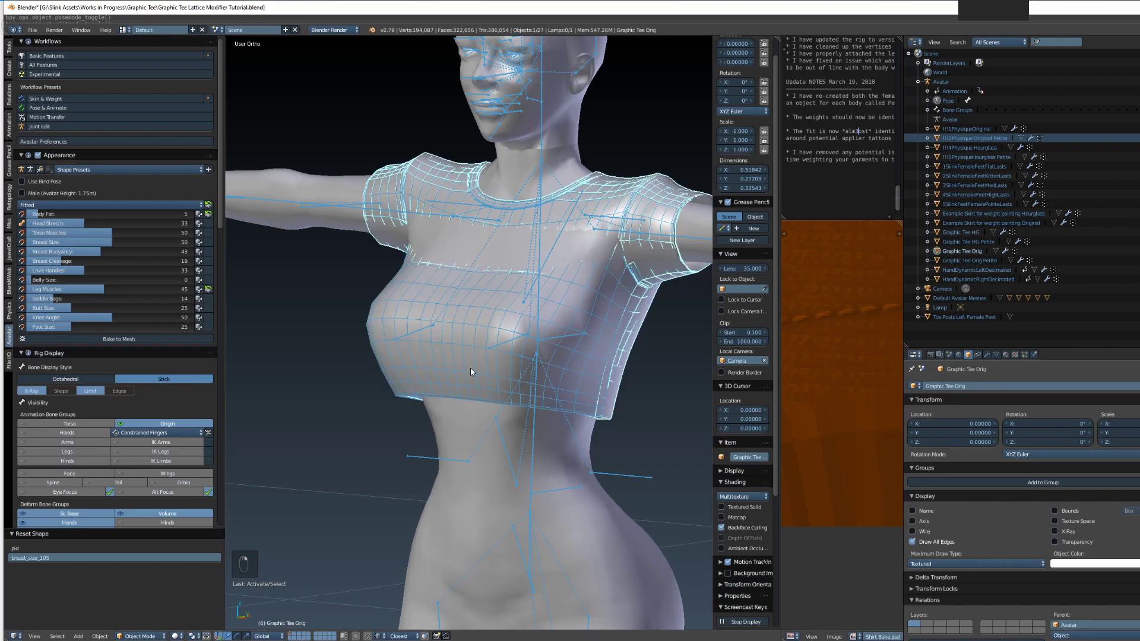
{"action": "mouse_move", "coordinate": [644, 394]}
{"action": "middle_mouse_down"}
{"action": "mouse_move", "coordinate": [533, 391]}
{"action": "mouse_move", "coordinate": [629, 402]}
{"action": "middle_mouse_up"}
{"action": "right_click", "coordinate": [533, 392]}
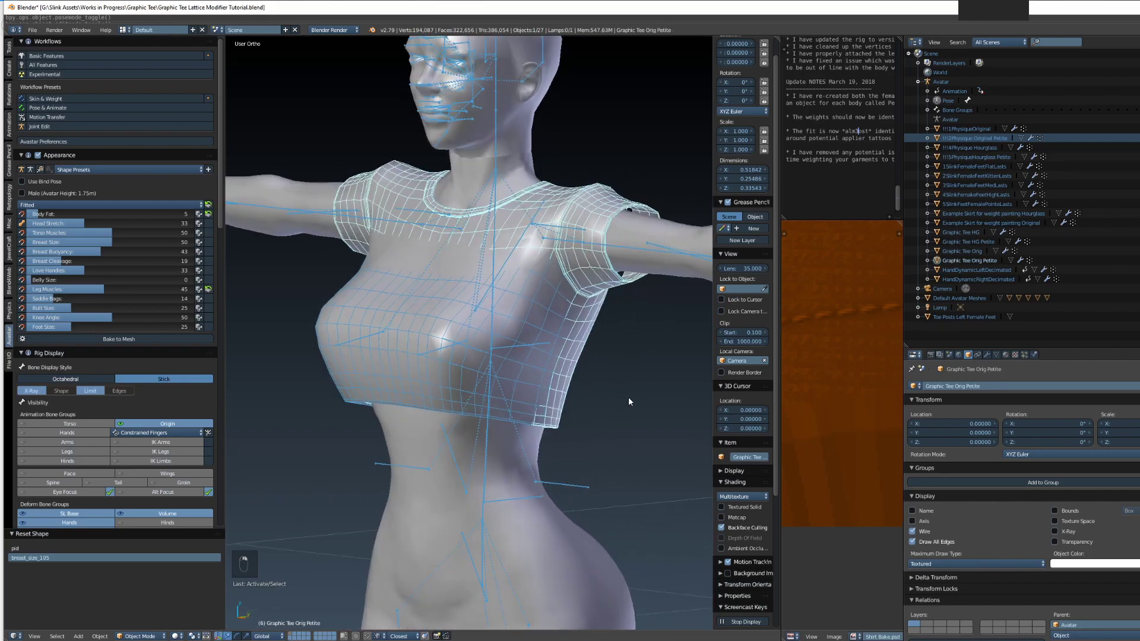
{"action": "right_click", "coordinate": [557, 385]}
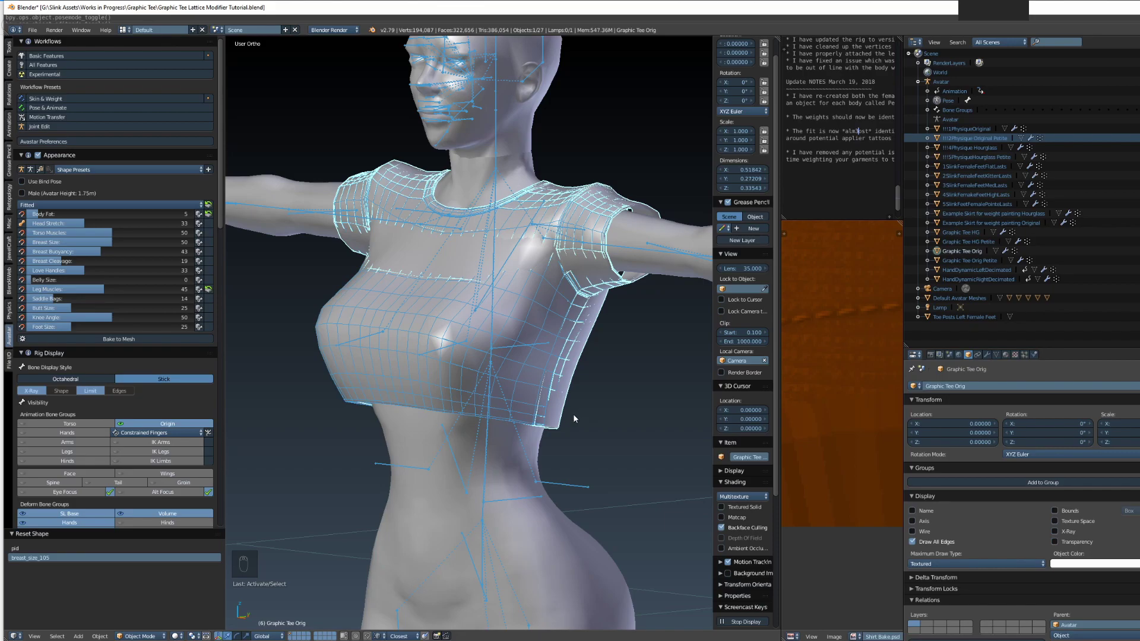
{"action": "middle_click_drag", "start_coordinate": [588, 434], "coordinate": [597, 411], "text": "shift"}
{"action": "key", "text": "a"}
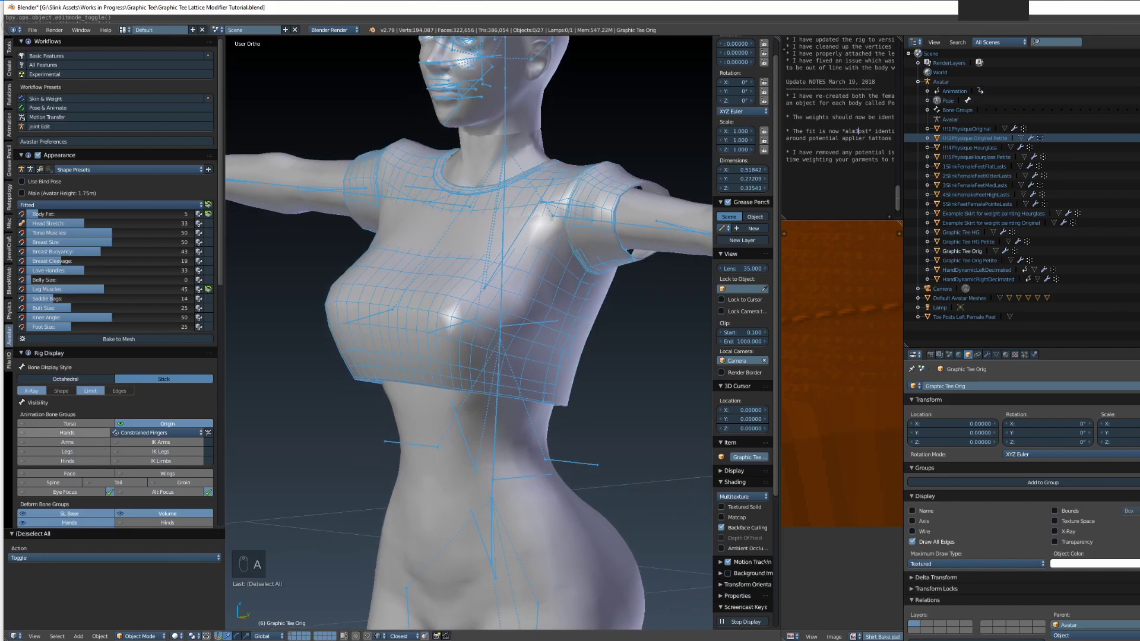